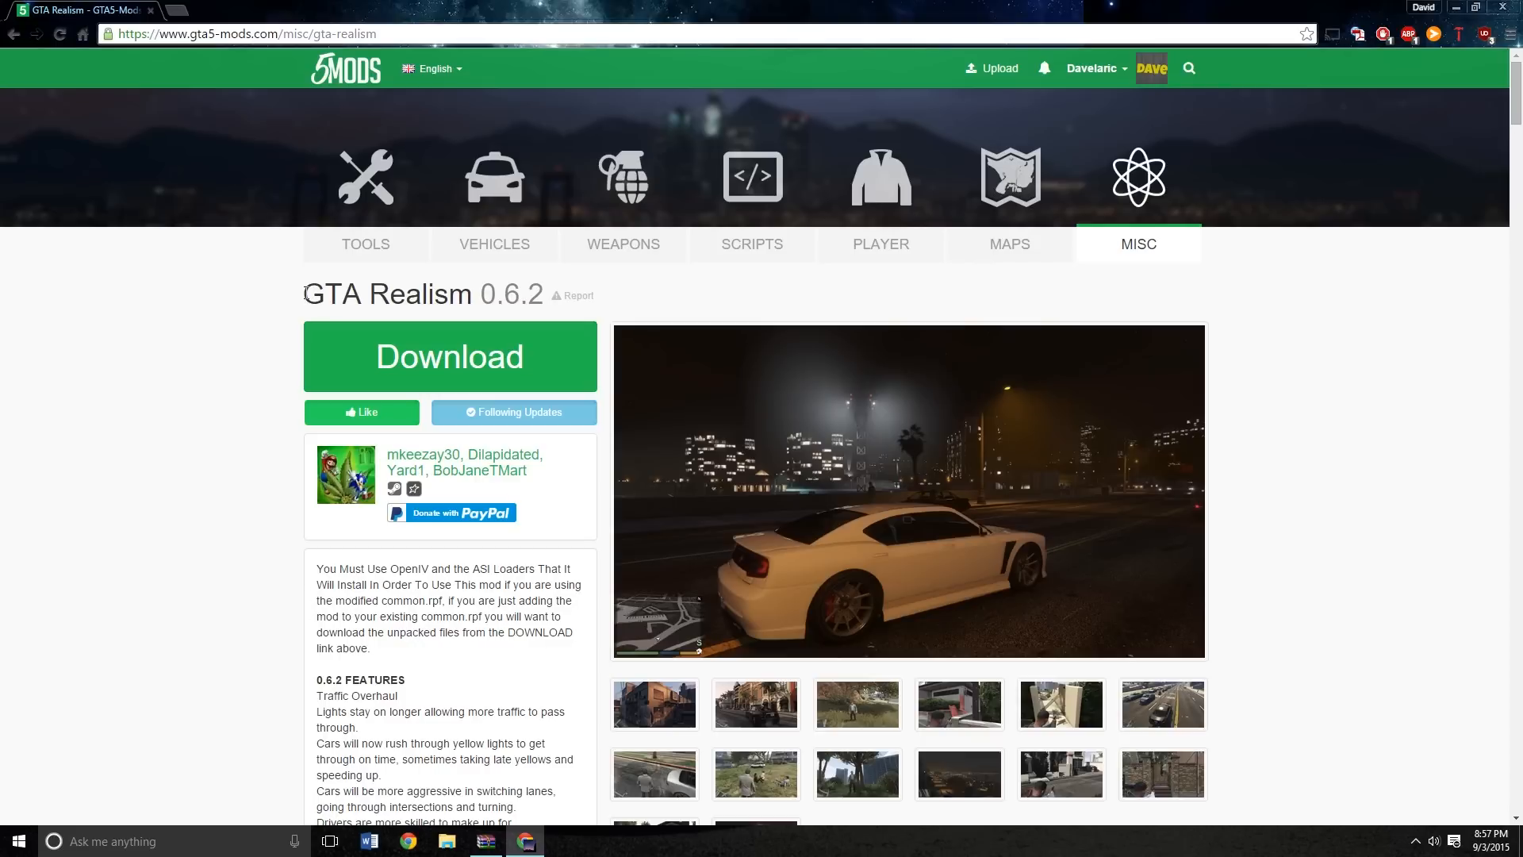
mouse_move(306, 293)
left_mouse_down()
mouse_move(389, 293)
mouse_move(307, 293)
left_mouse_up()
left_click(450, 390)
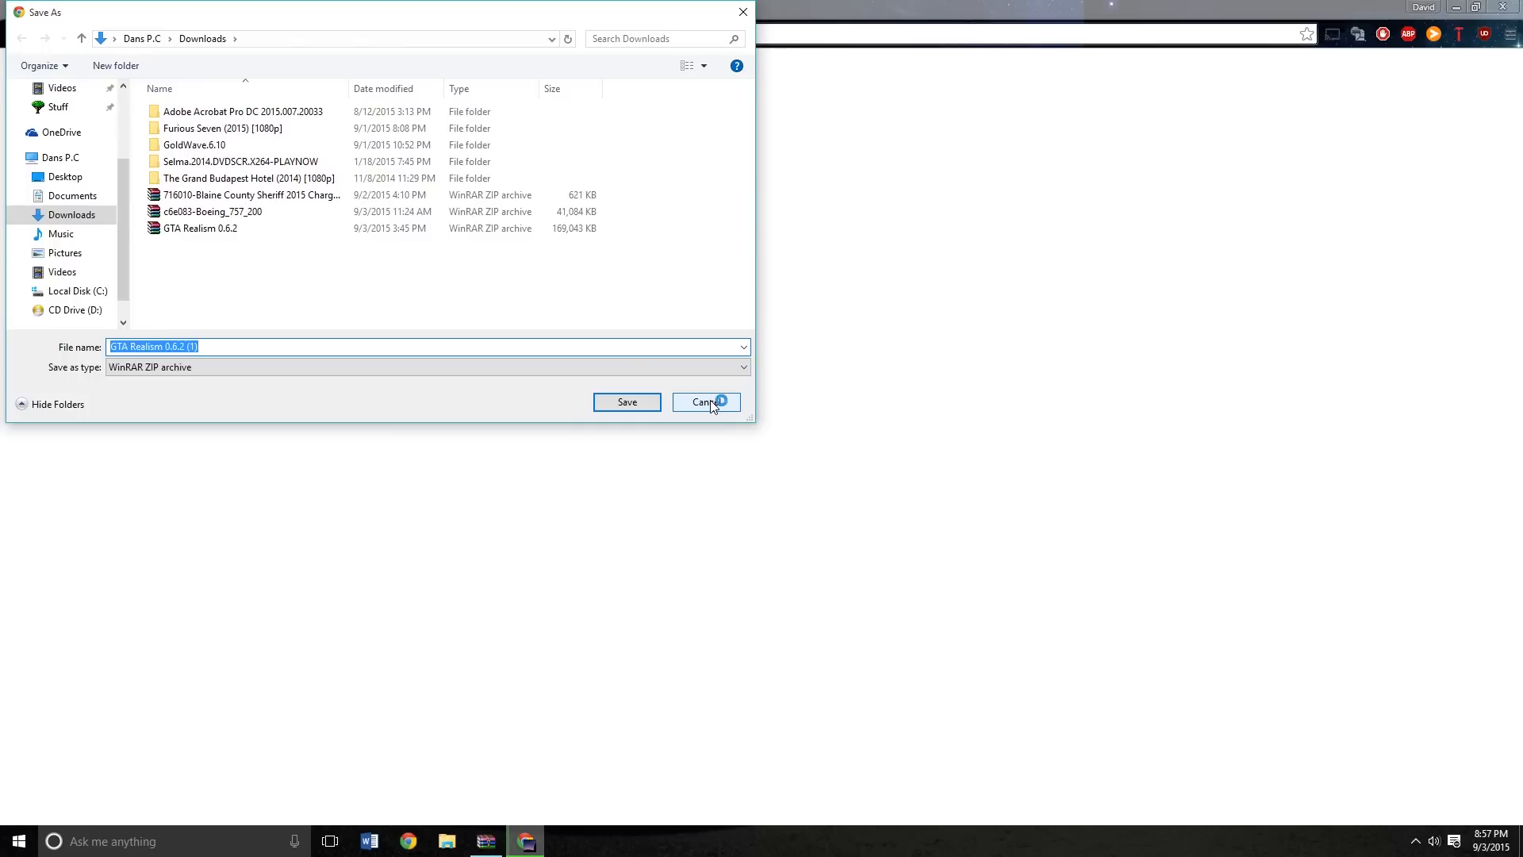
left_click(177, 366)
left_click(181, 377)
left_click(732, 402)
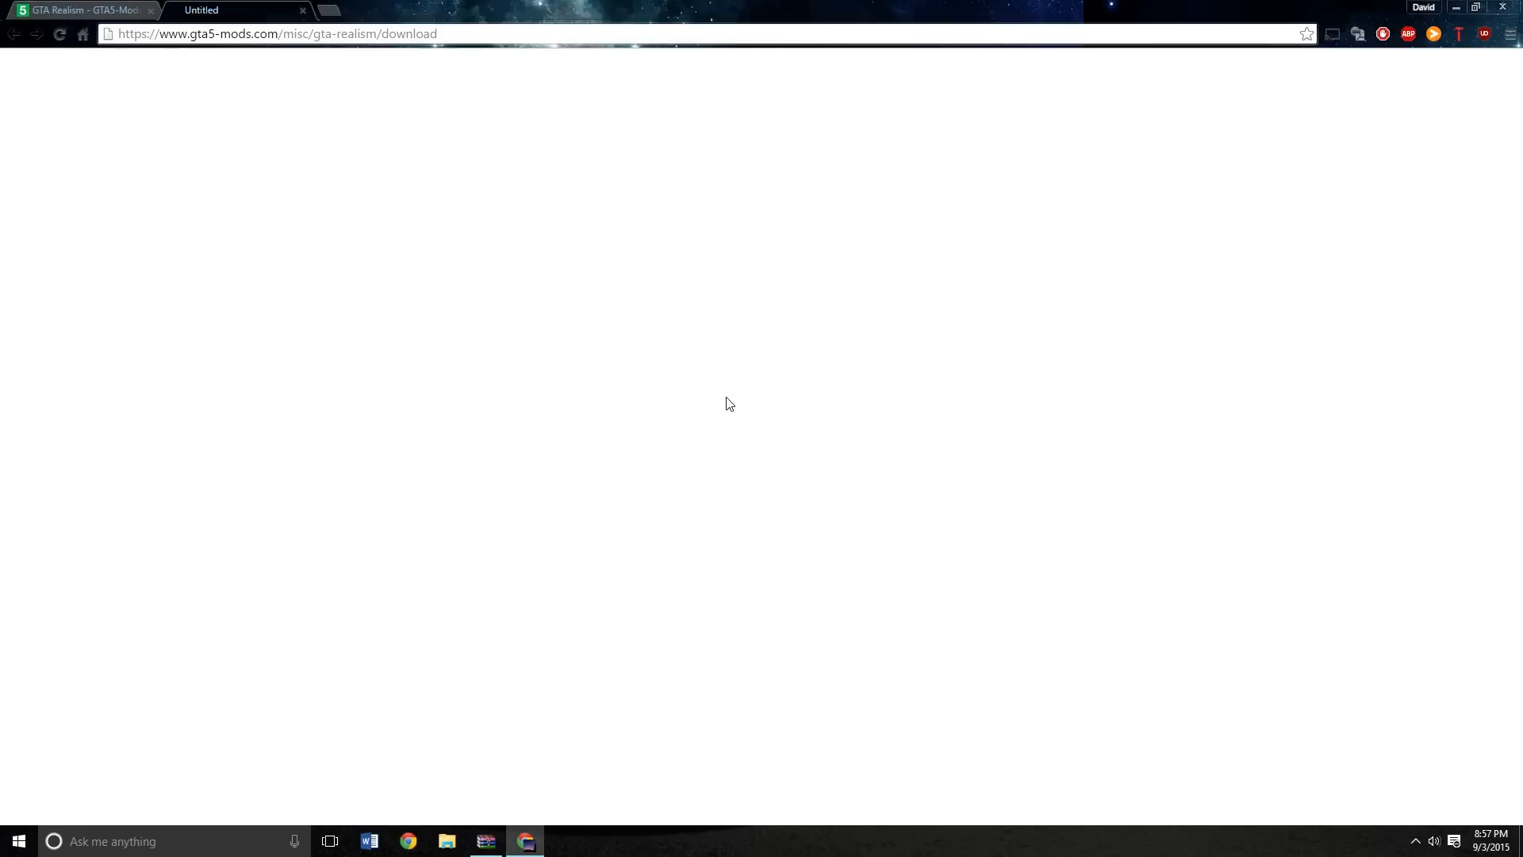
left_click(302, 10)
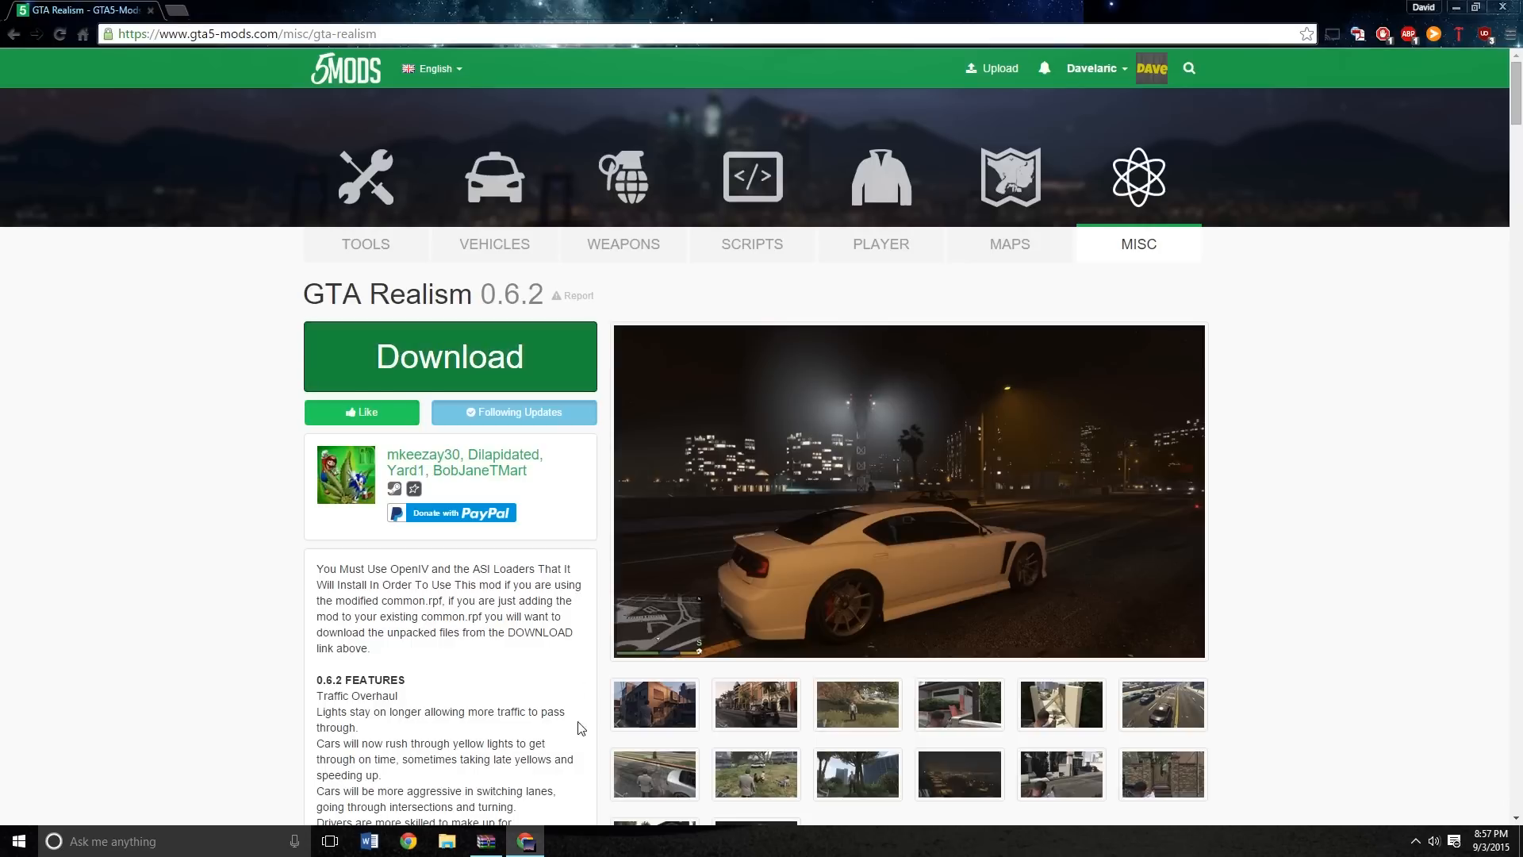
Switch to the GTA Realism 0.6.2.zip archive in WinRAR and look through its four main folders in order
scroll(561, 679, "down", 2)
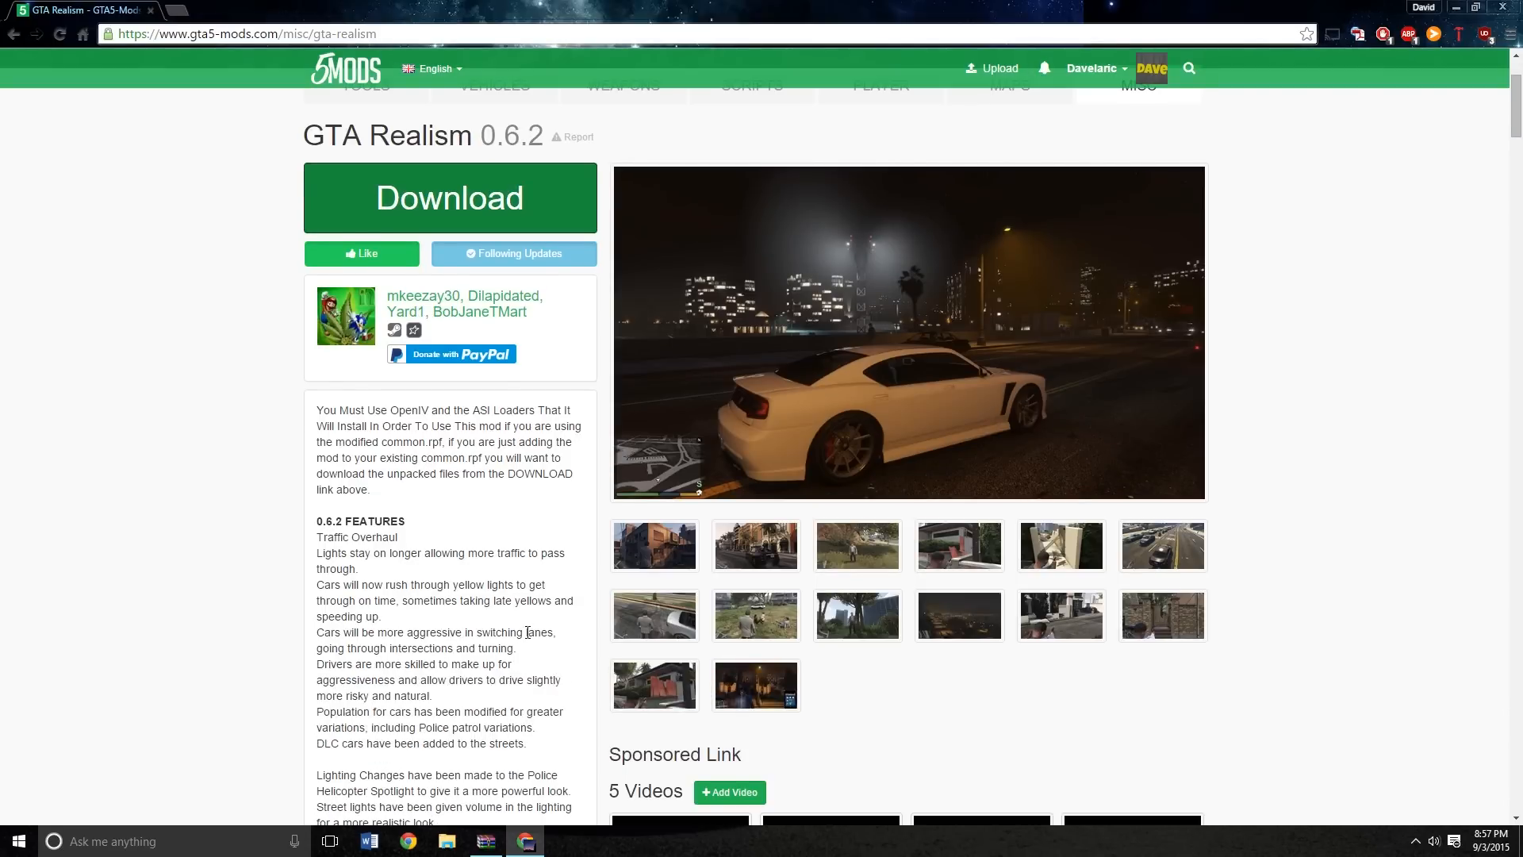
left_click(489, 839)
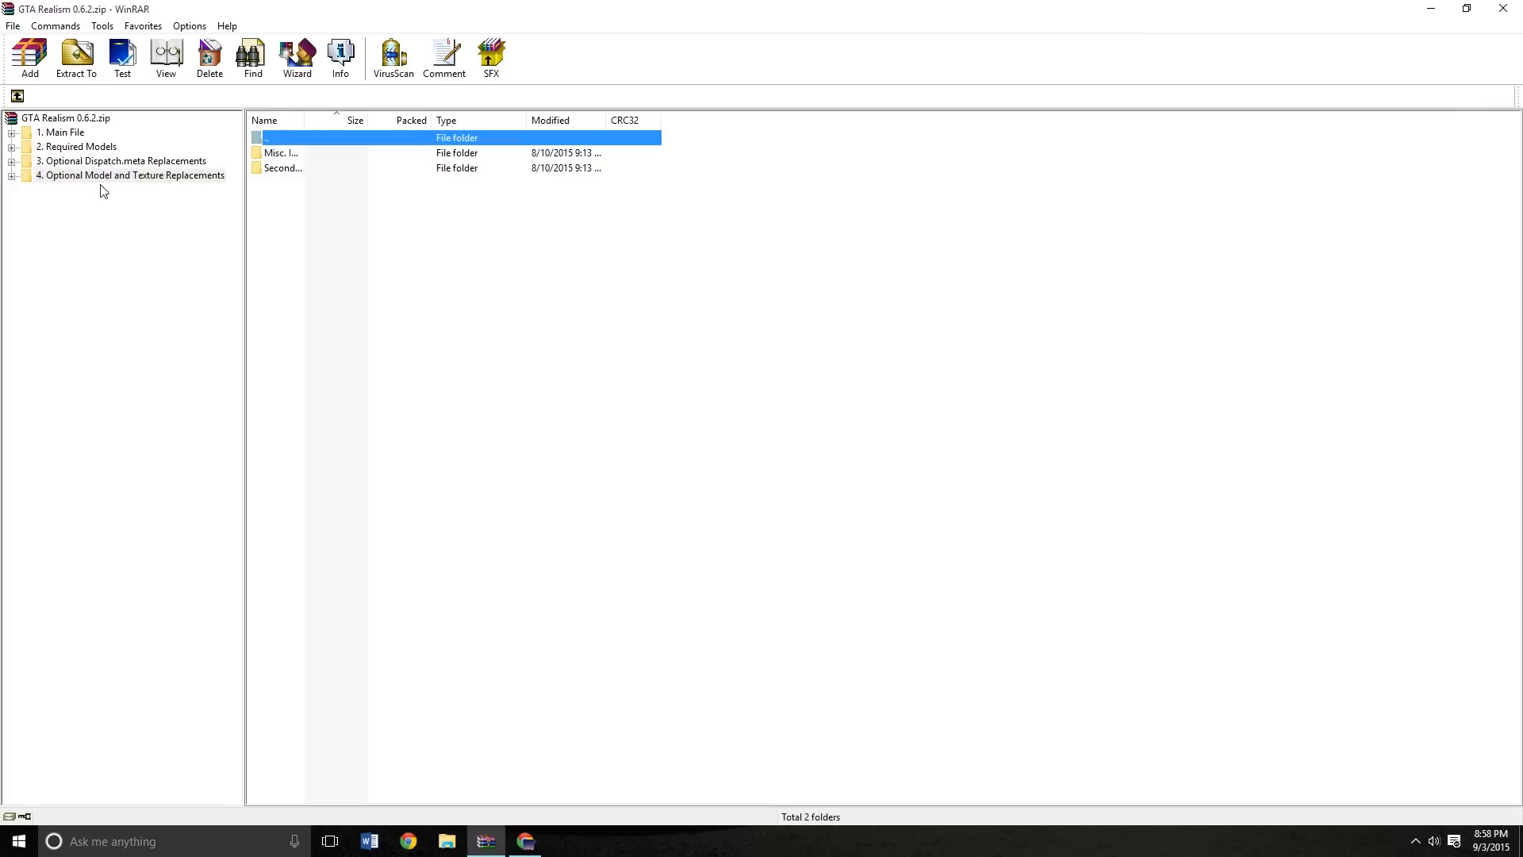
left_click(71, 135)
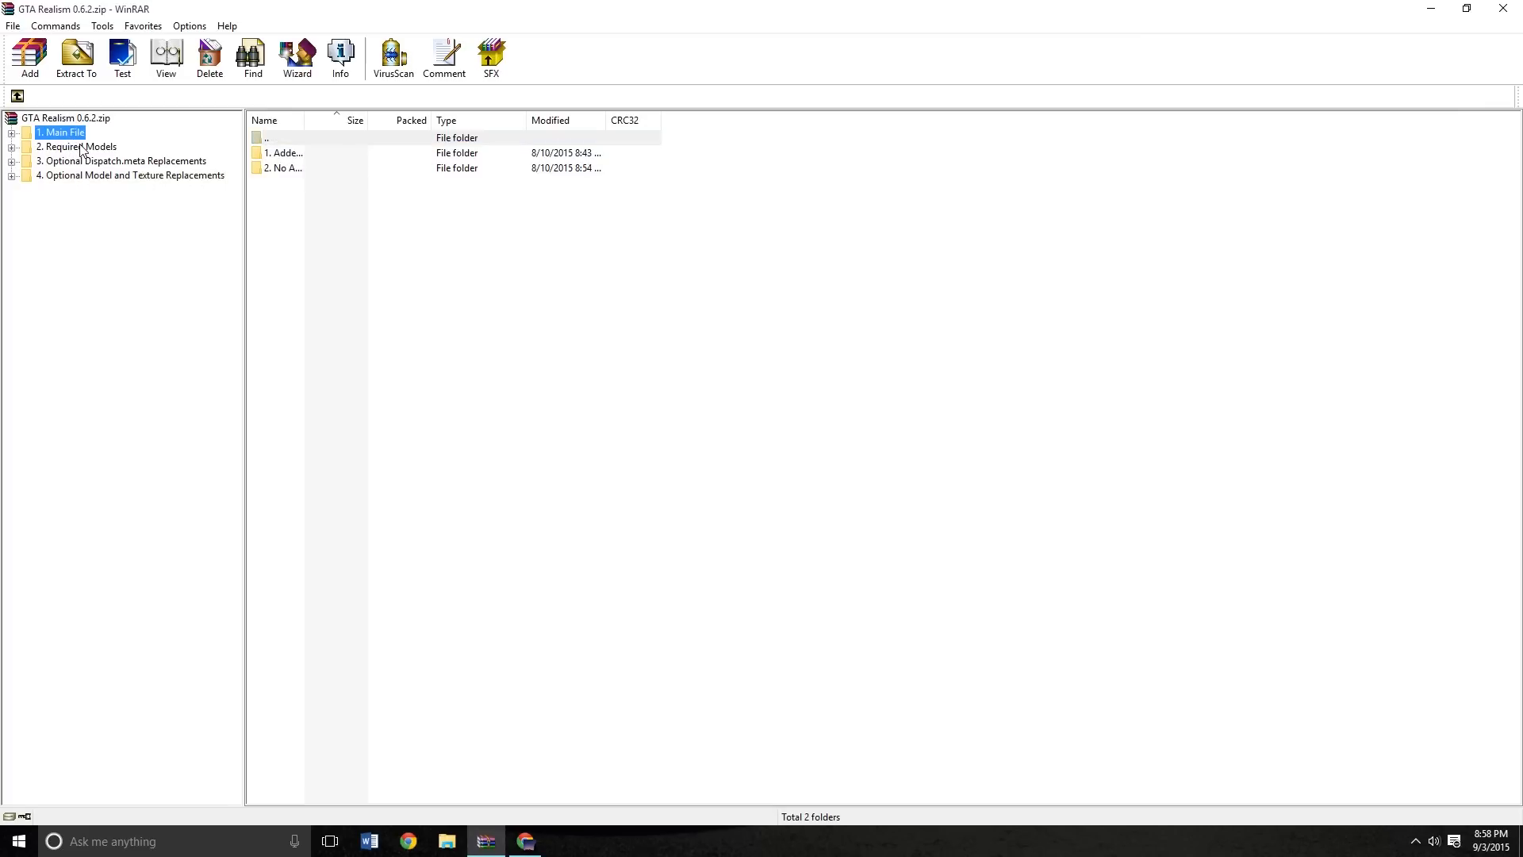
left_click(73, 149)
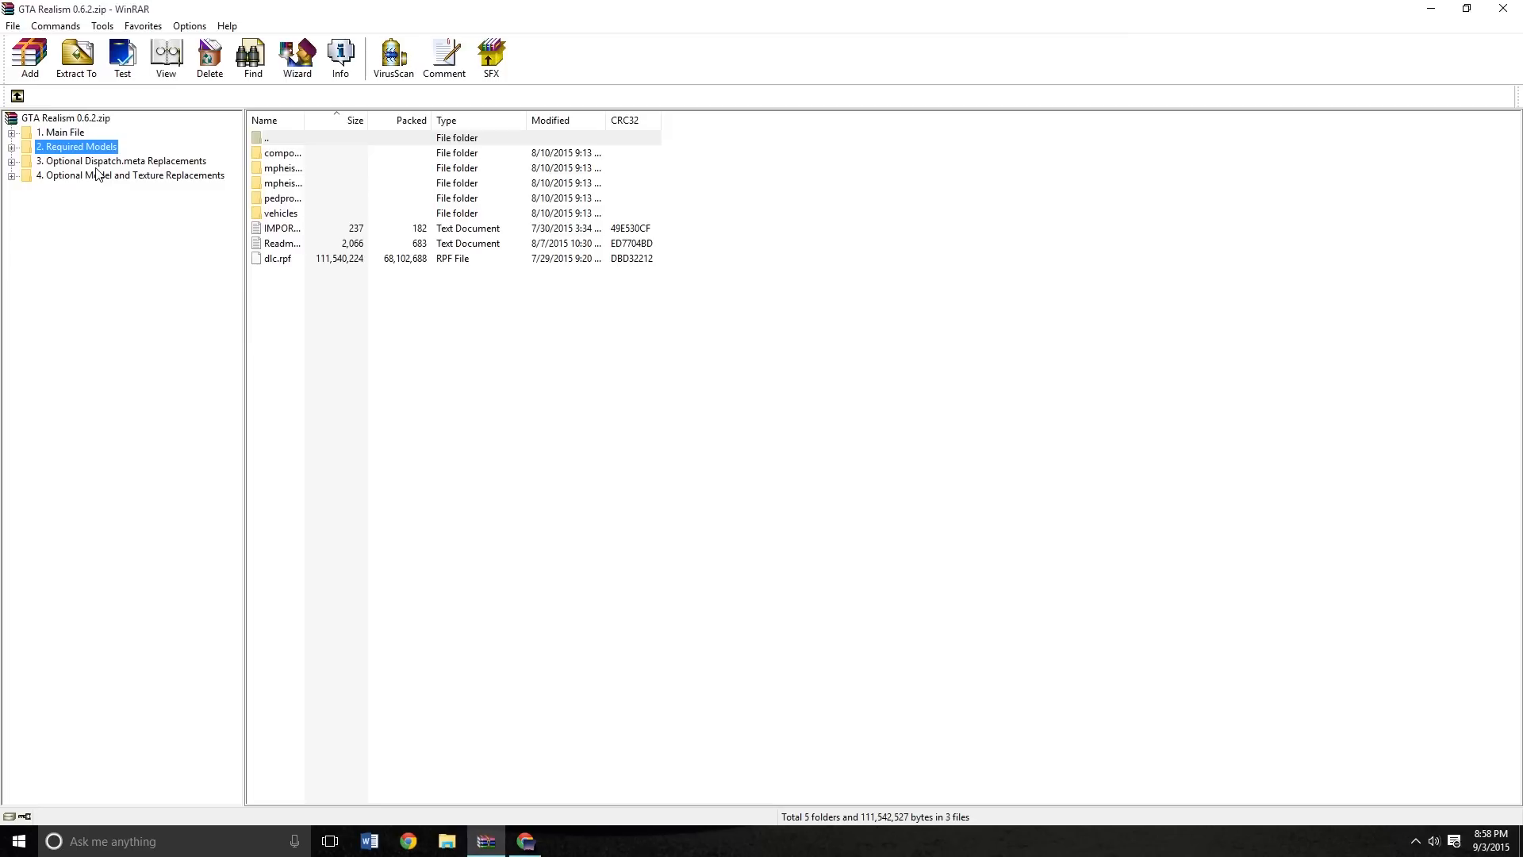
left_click(95, 166)
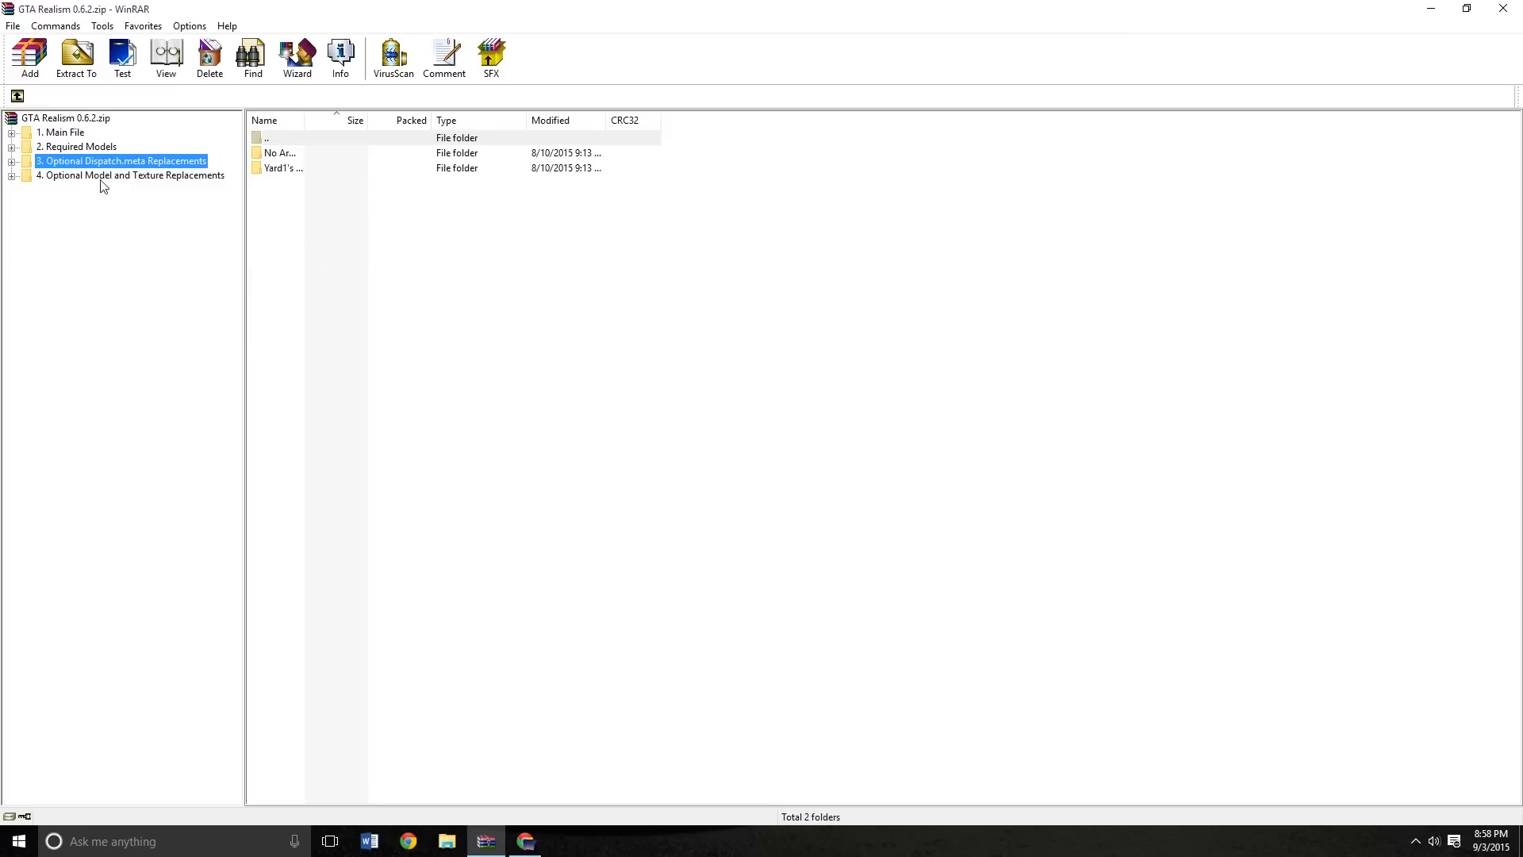
left_click(102, 179)
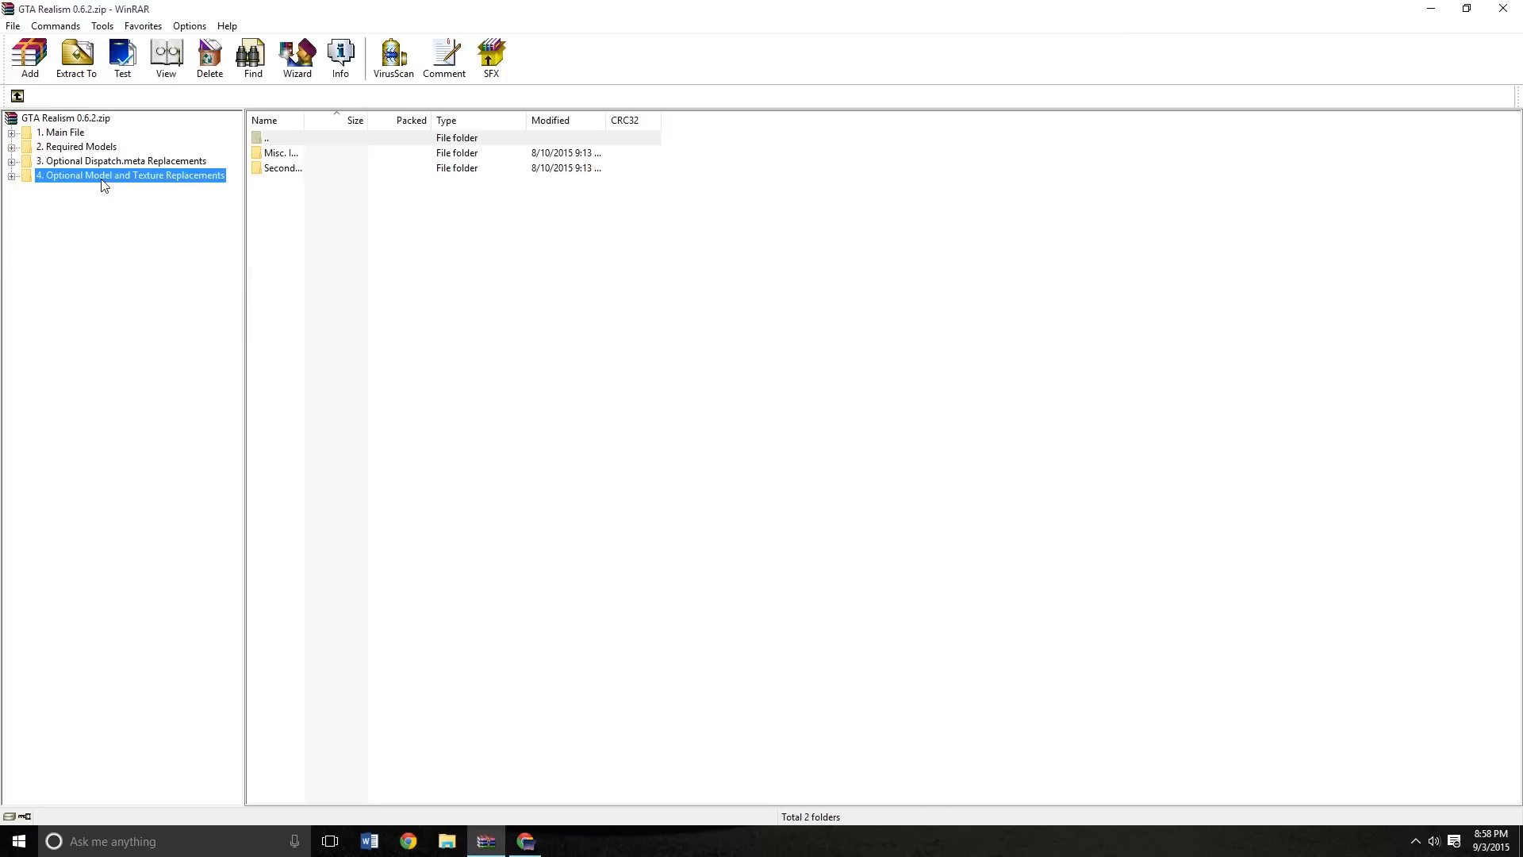
Open the Added Models (Recommended) folder inside the archive's Main File folder
left_click(73, 137)
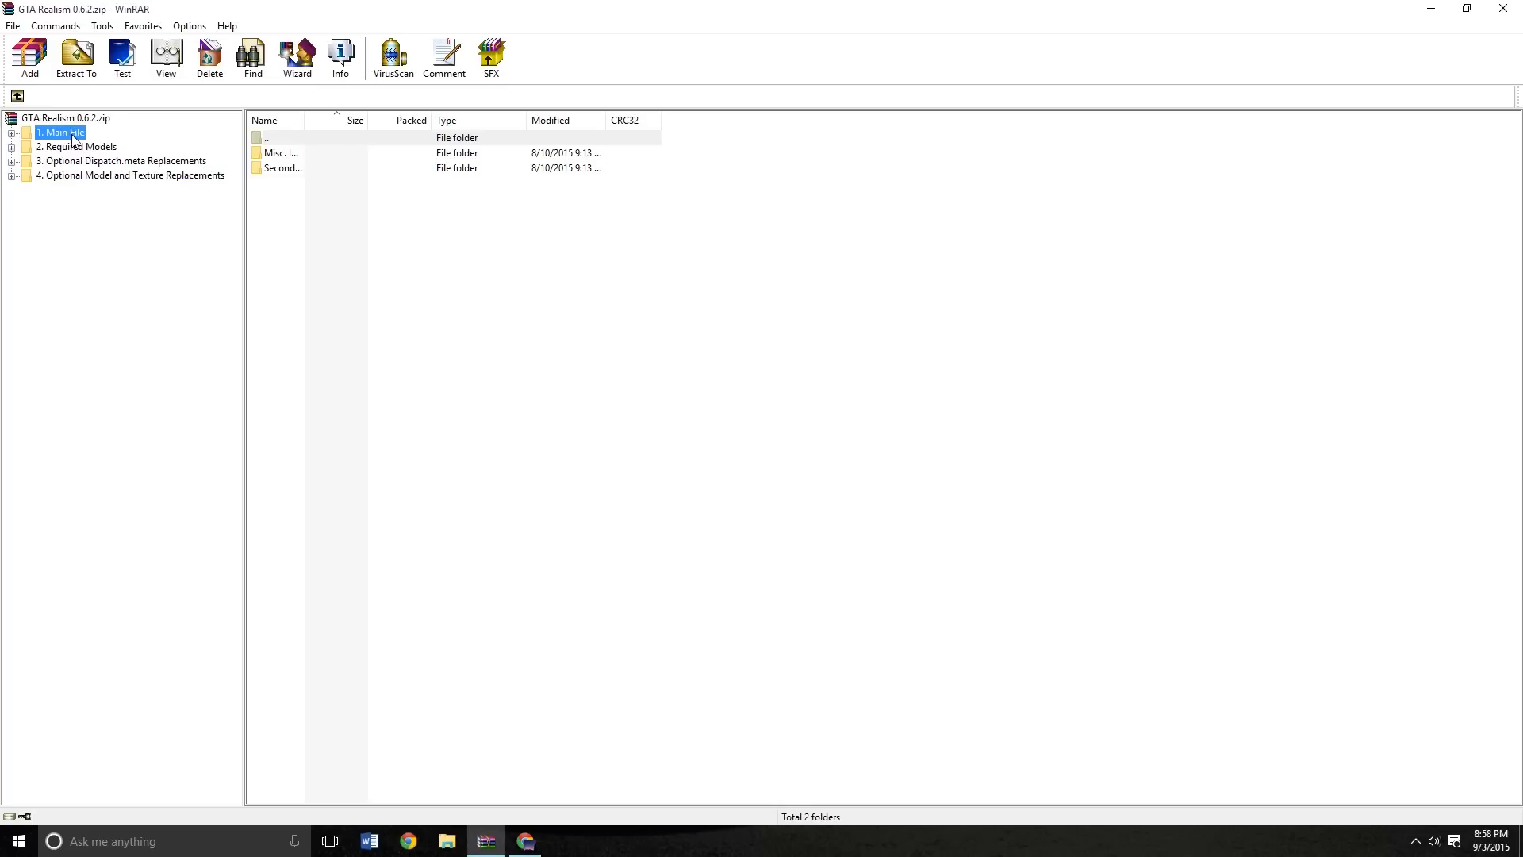
left_click(332, 157)
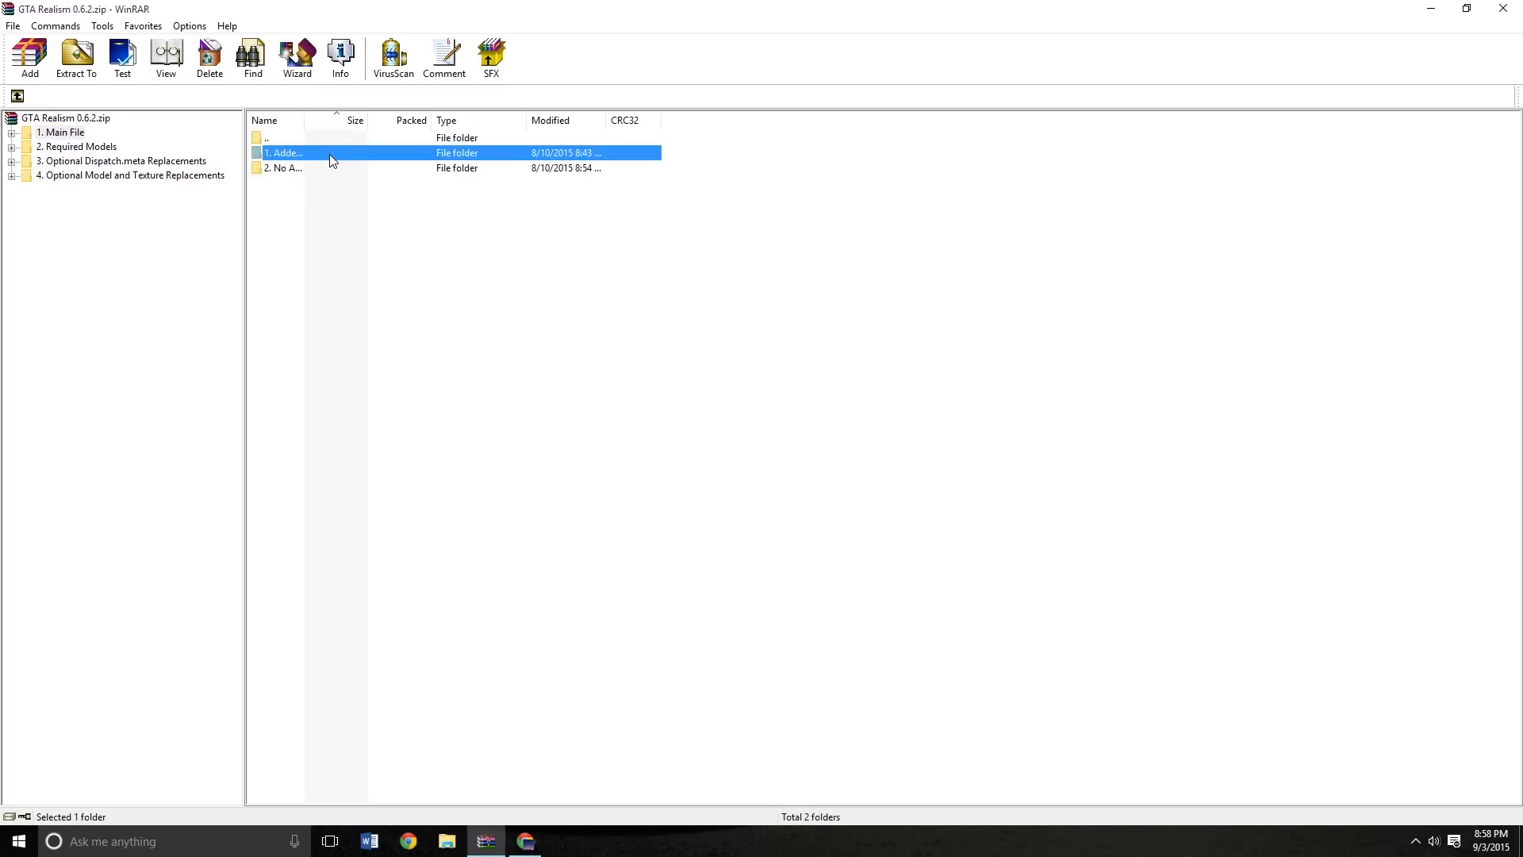
double_click(331, 156)
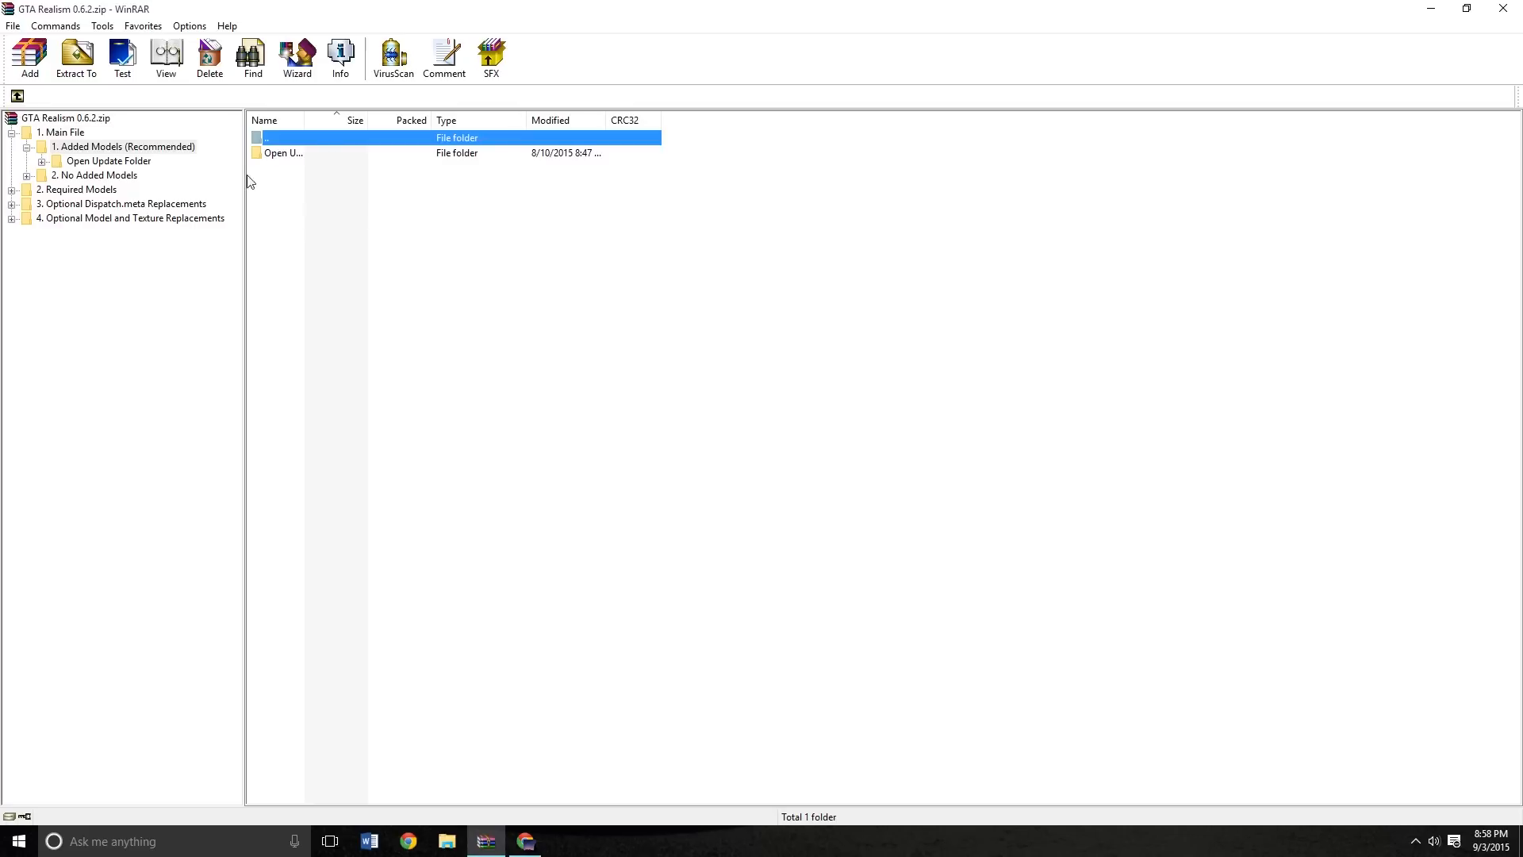
Inspect the Required Models folder, then collapse Added Models (Recommended) and display its contents
left_click(59, 192)
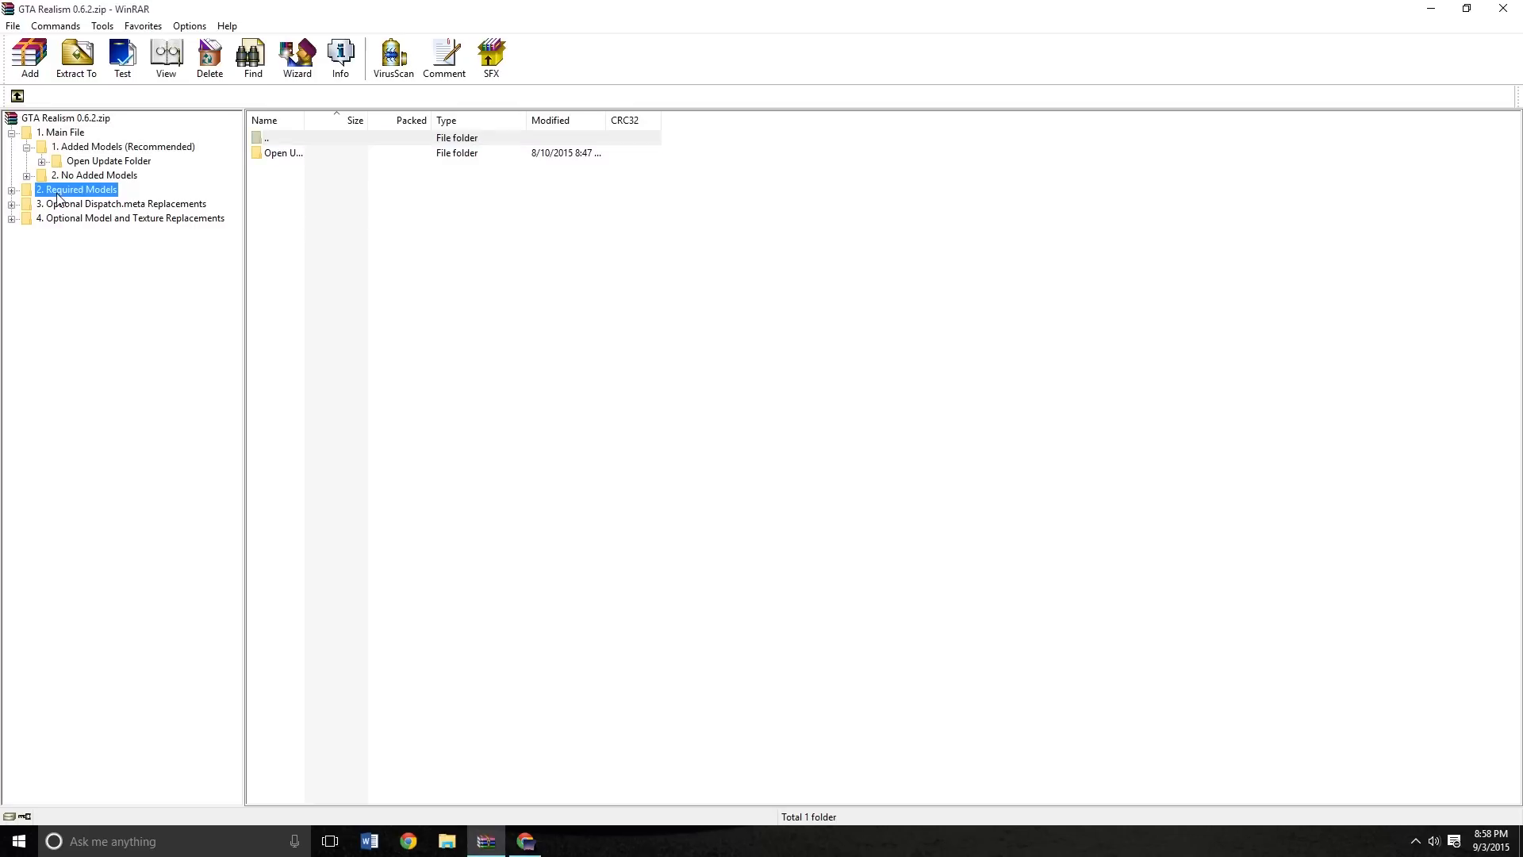
left_click(100, 148)
left_click(115, 164)
left_click(136, 147)
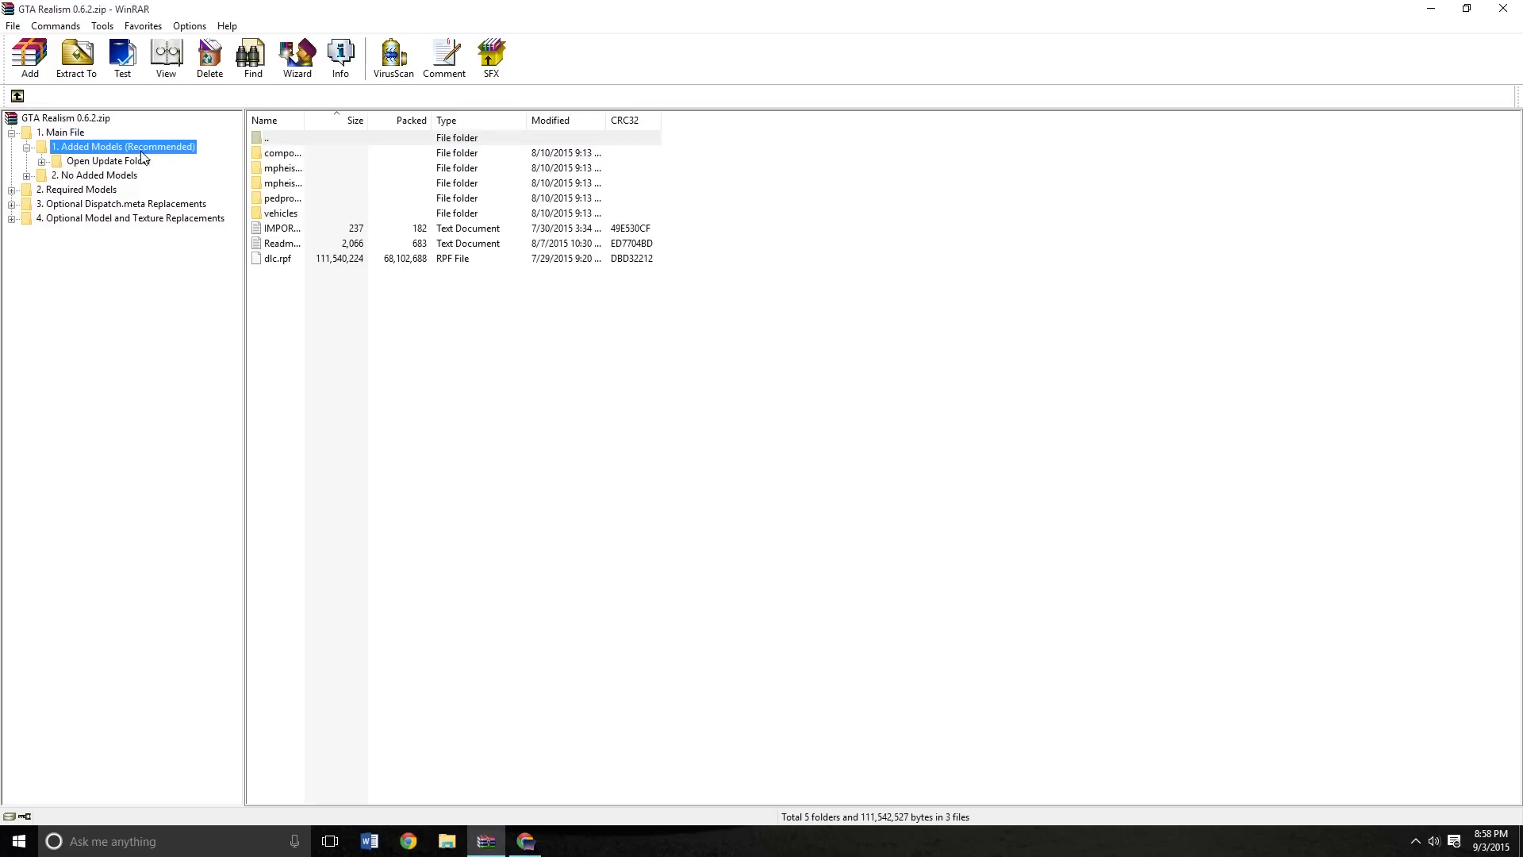
left_click(108, 191)
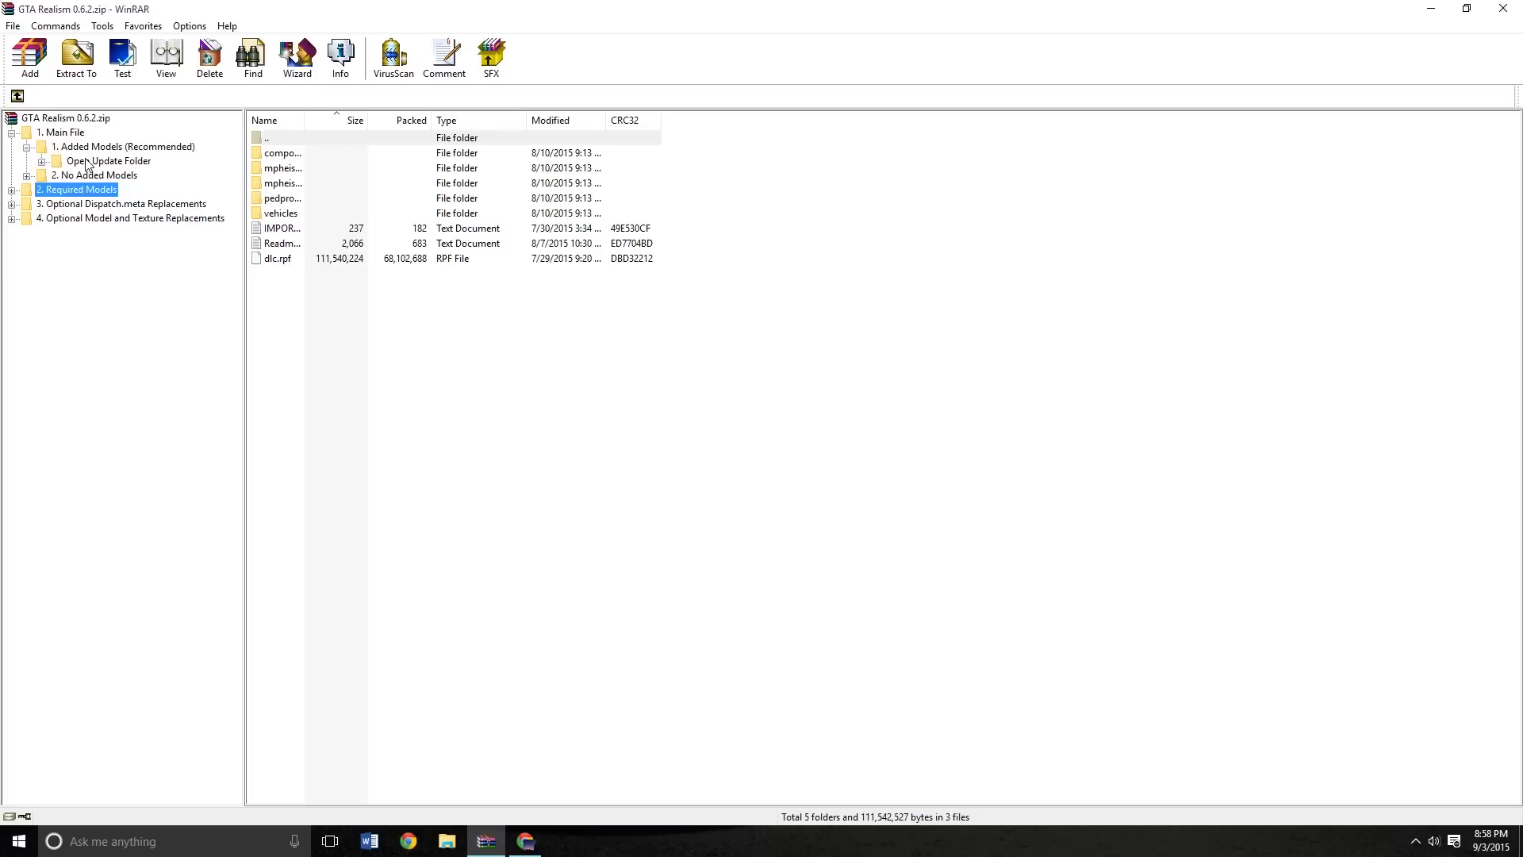
left_click(28, 148)
left_click(55, 146)
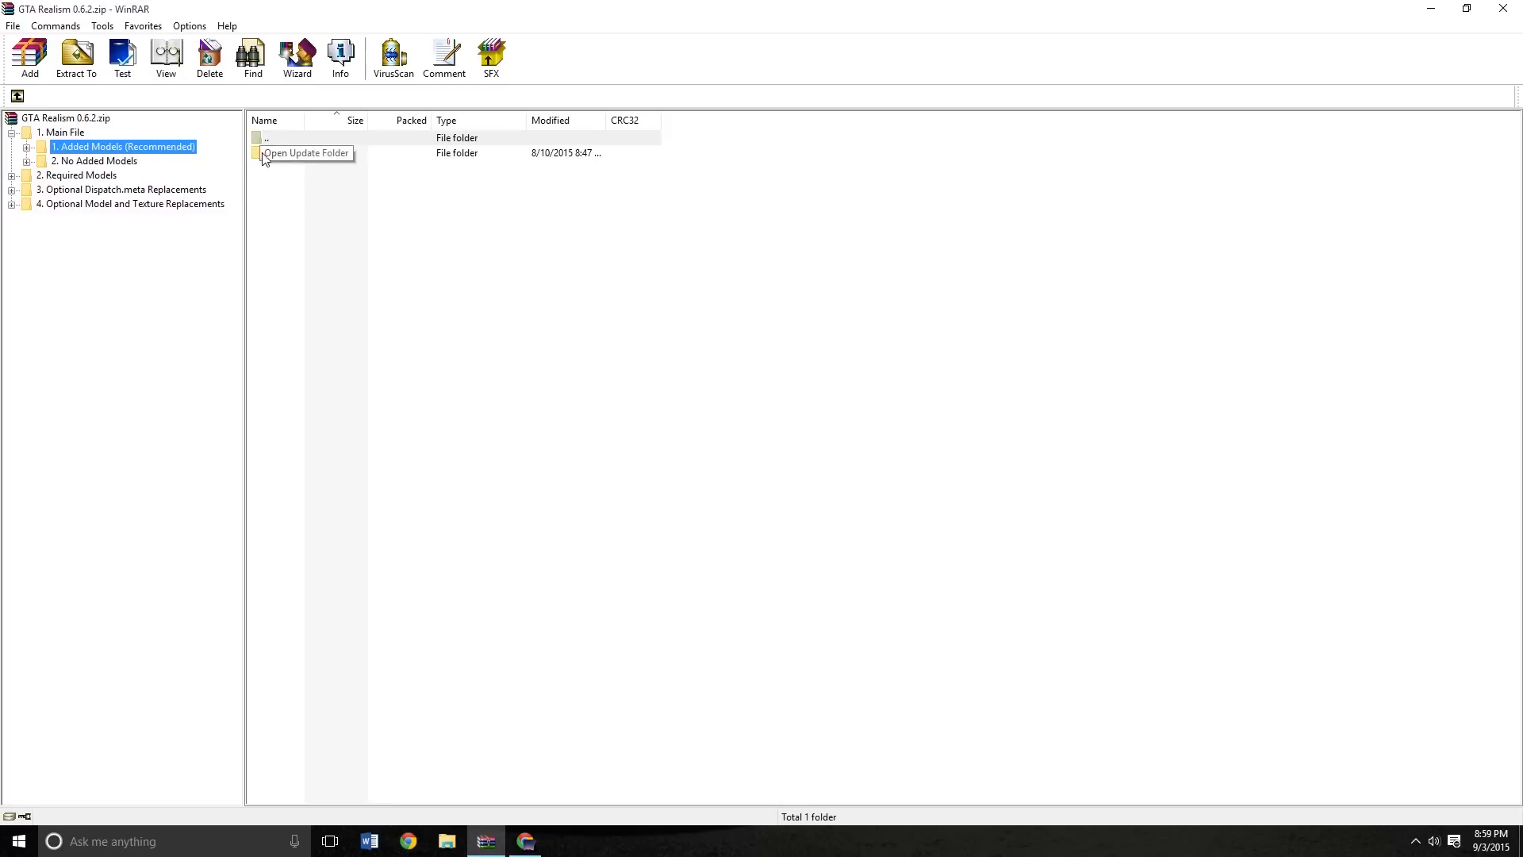
Browse No Added Models down through Open Update Folder, update.rpf and common to data, and select all items in data
left_click(141, 165)
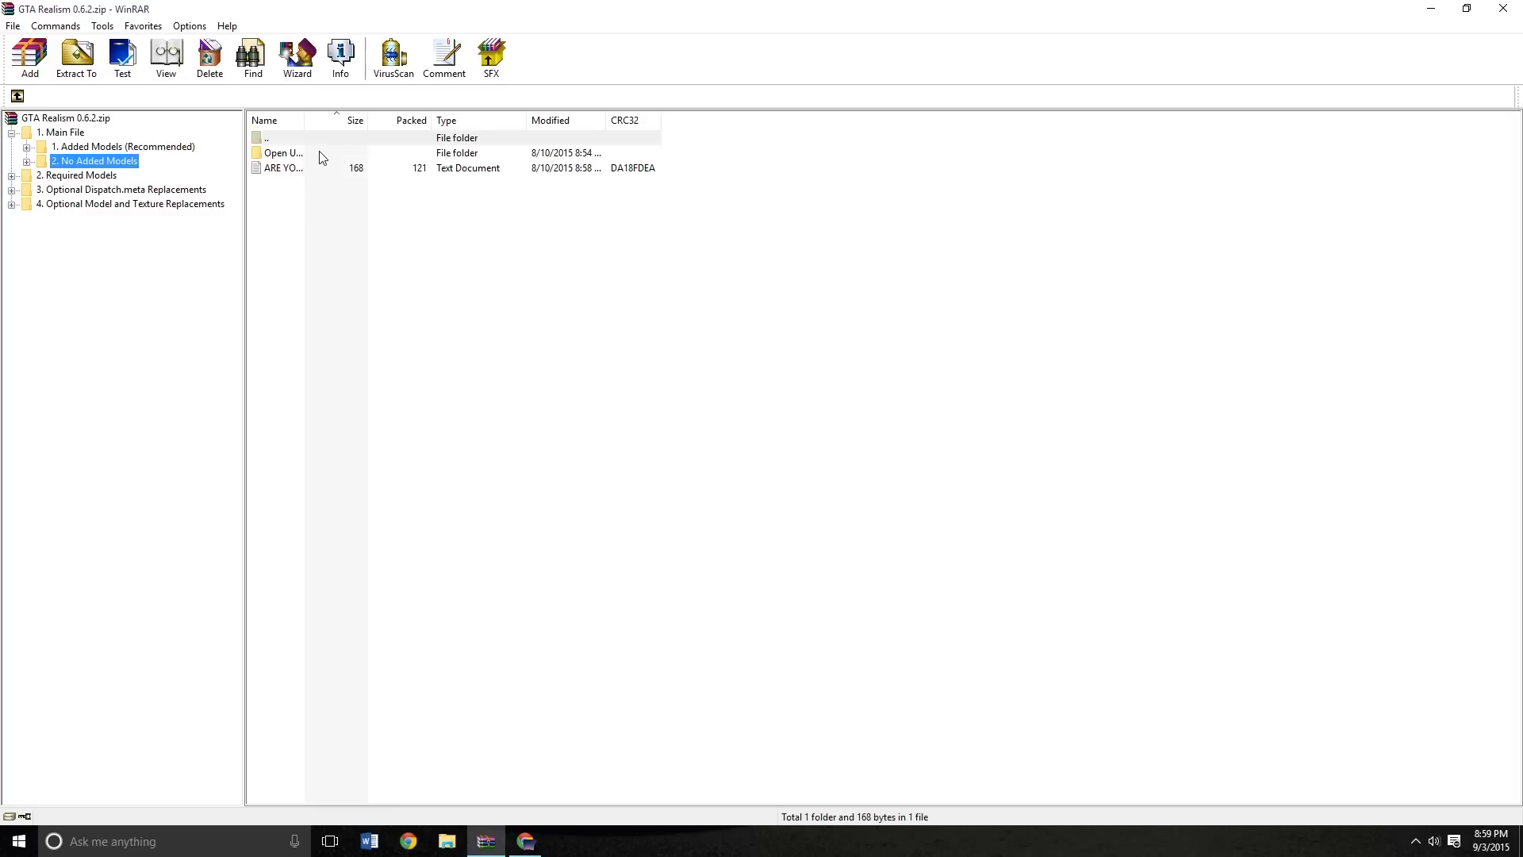
left_click(322, 155)
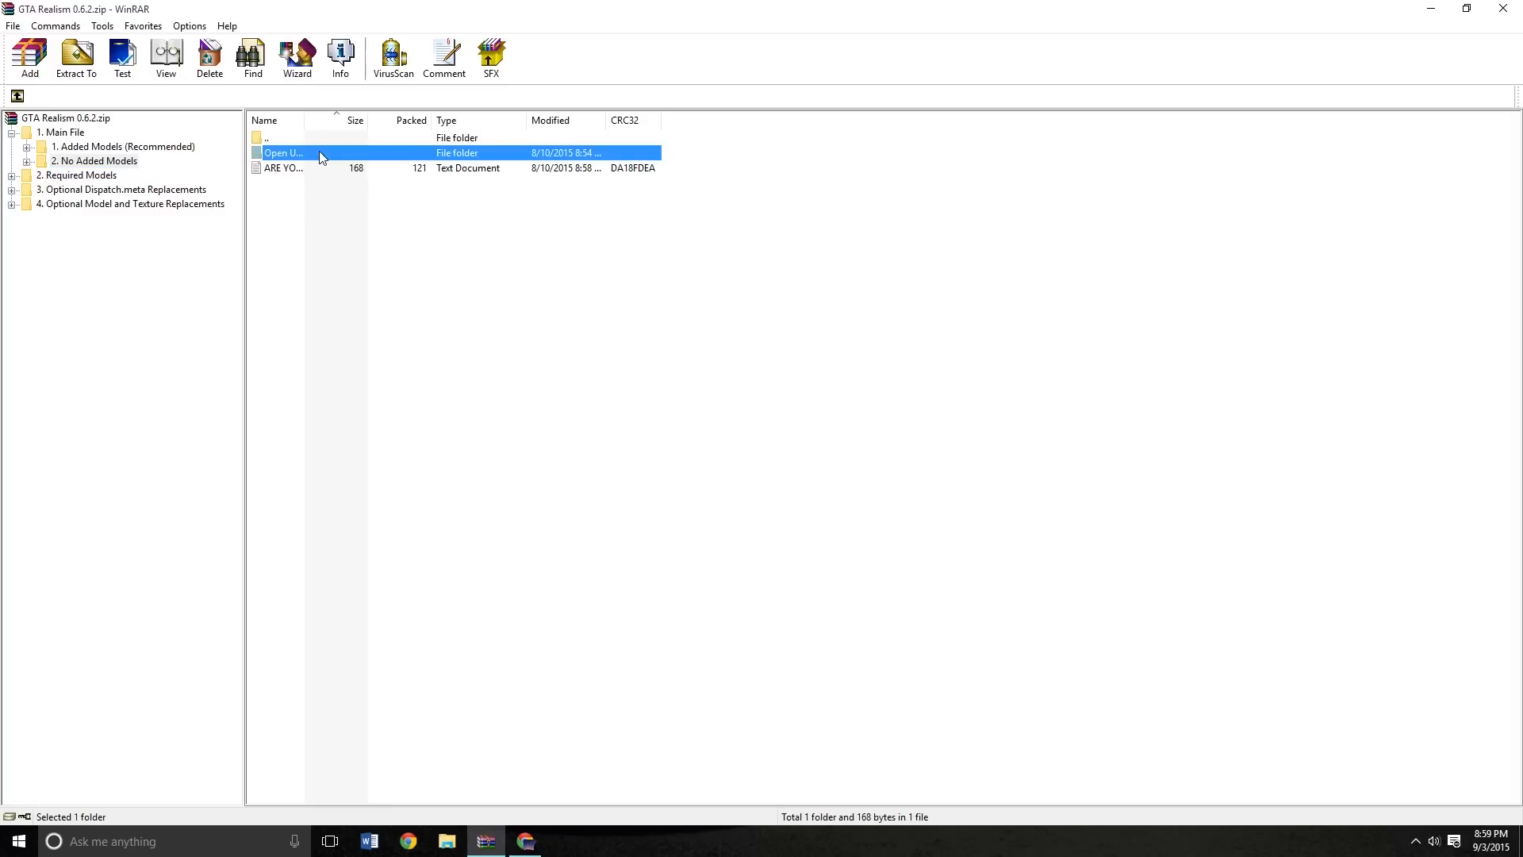
key("F2")
left_click(388, 156)
double_click(386, 152)
double_click(385, 152)
double_click(385, 152)
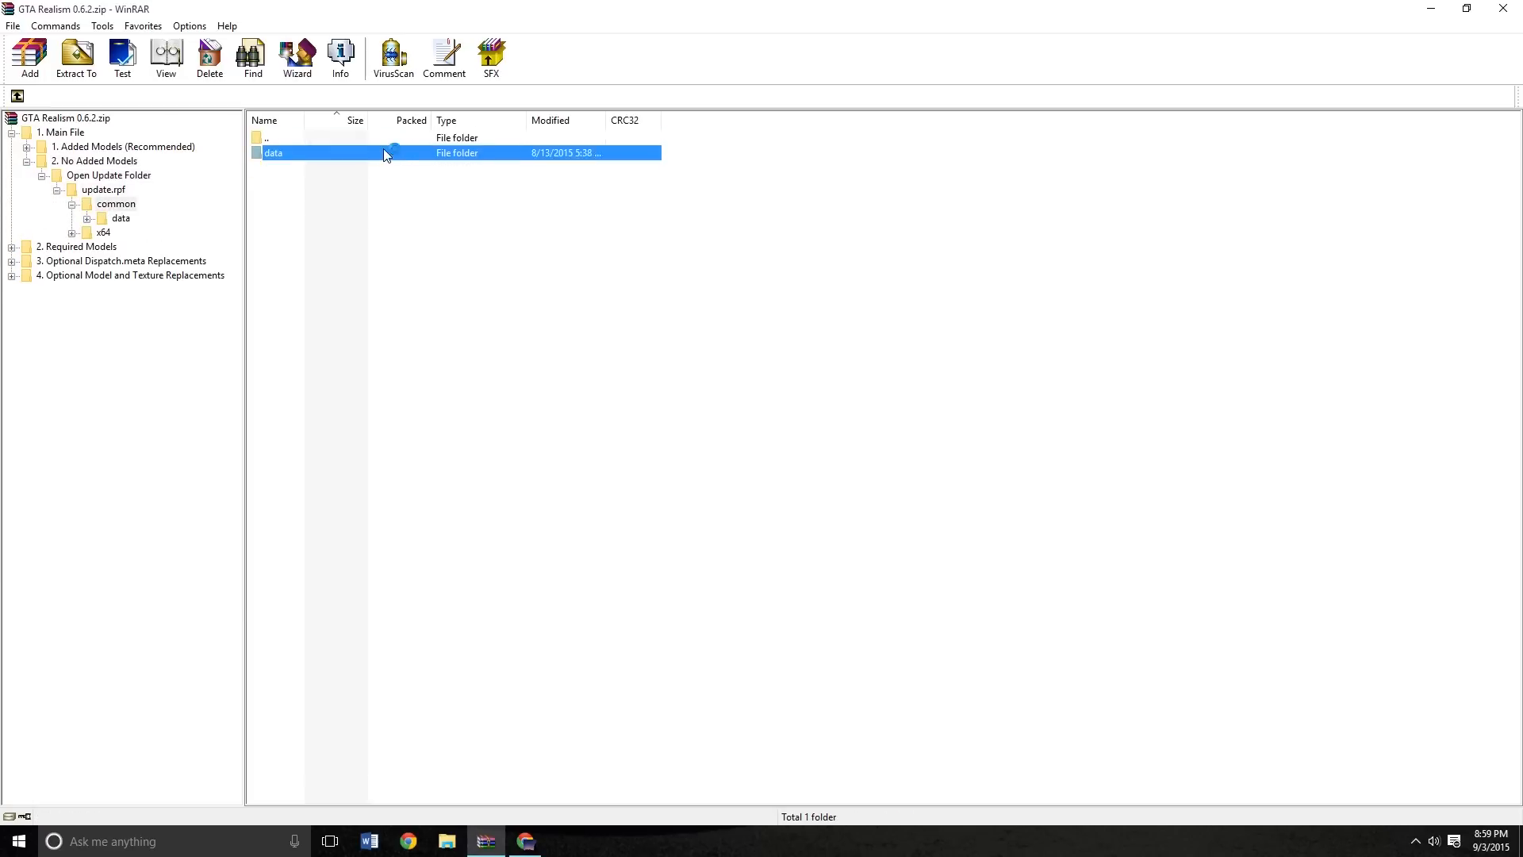
double_click(385, 152)
left_click_drag(644, 709, 353, 151)
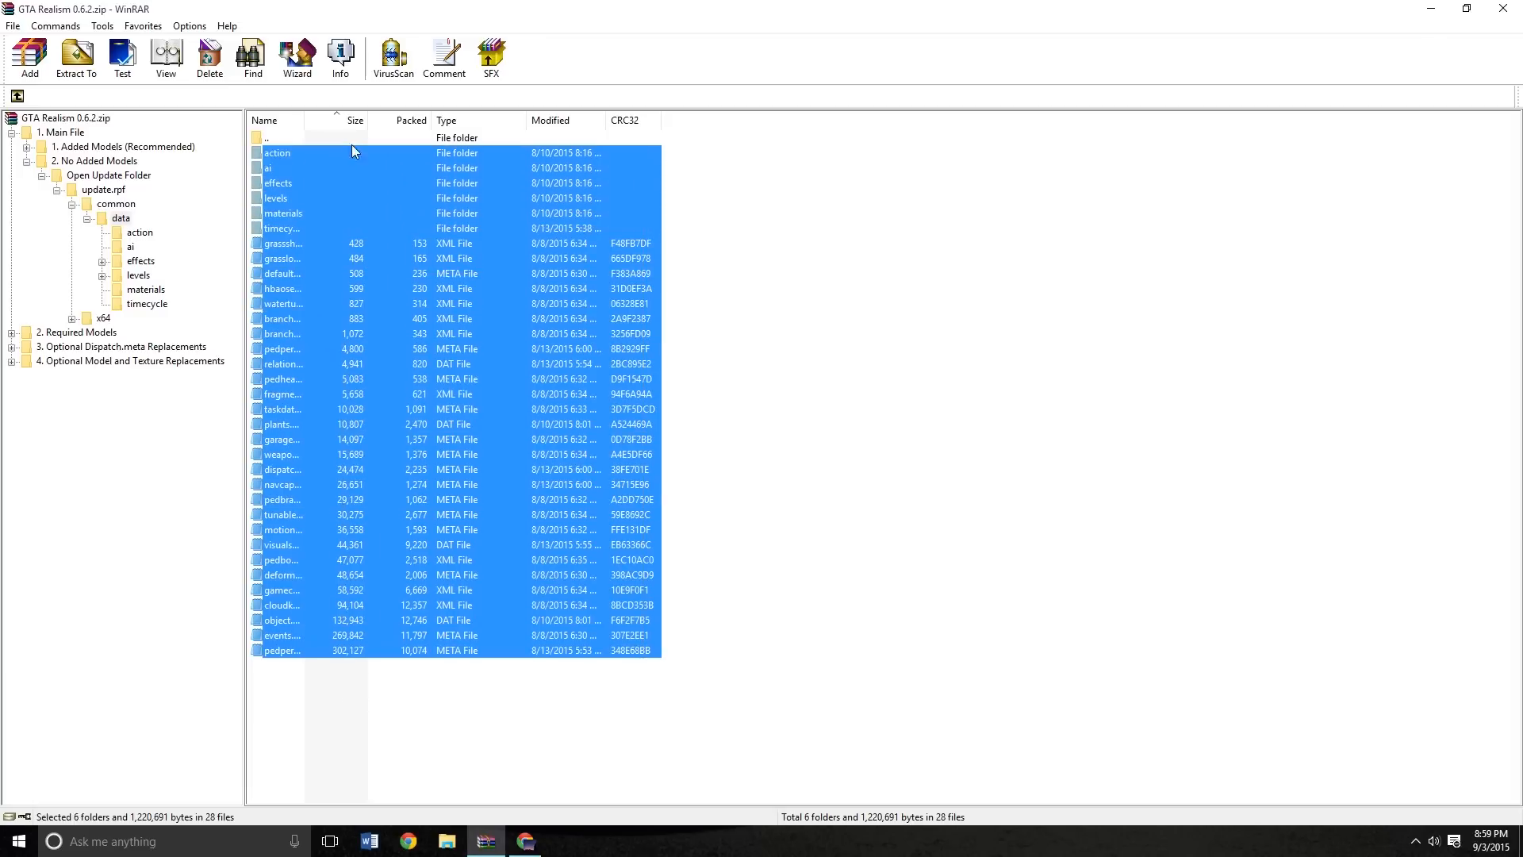
Go back up from the data folder level by level to the Main File folder
left_click(353, 143)
double_click(353, 143)
double_click(358, 142)
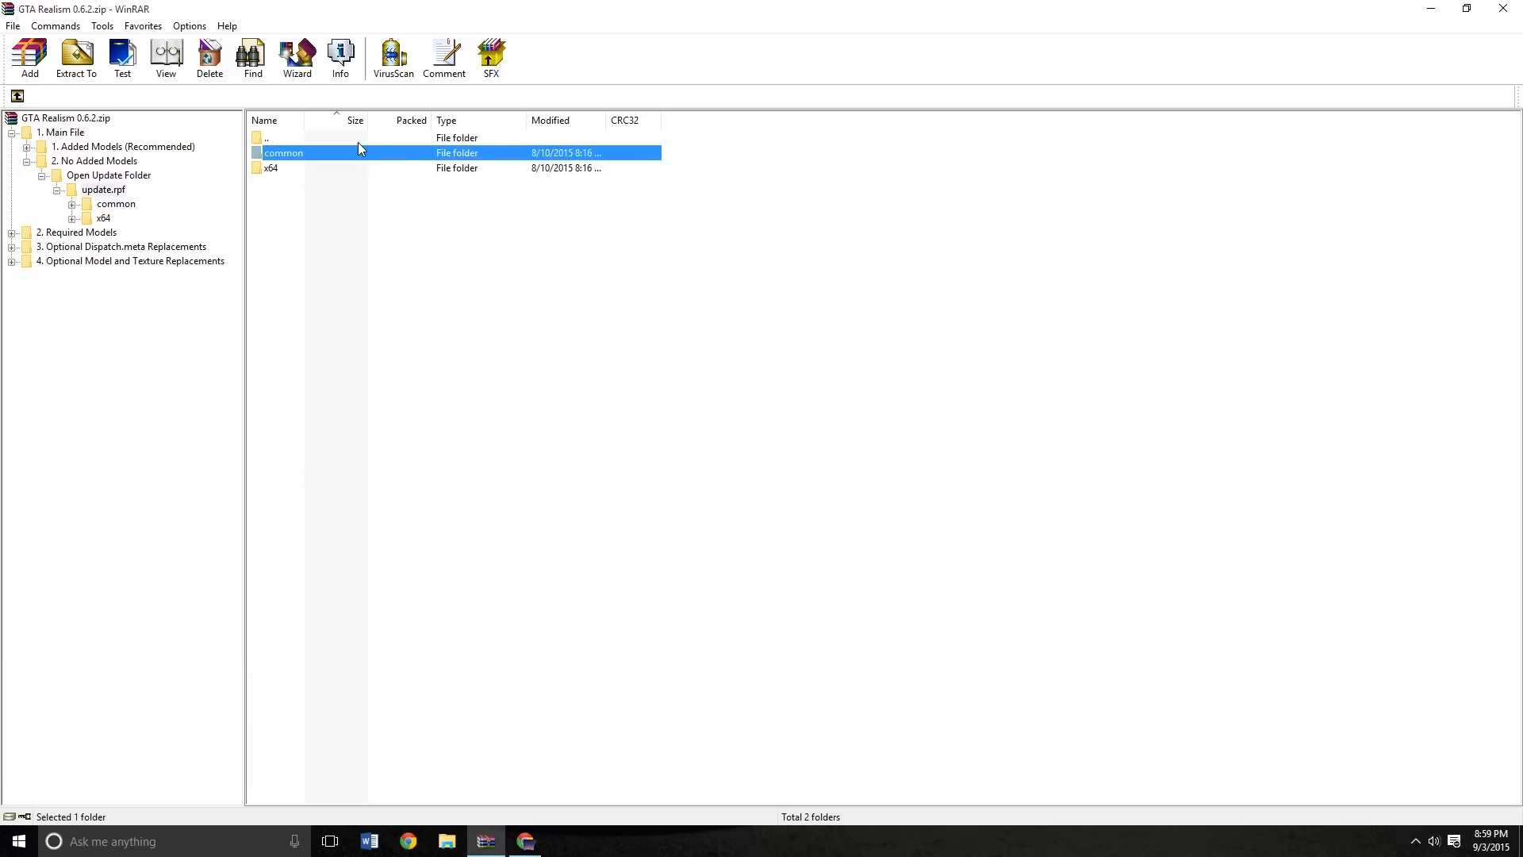
double_click(358, 142)
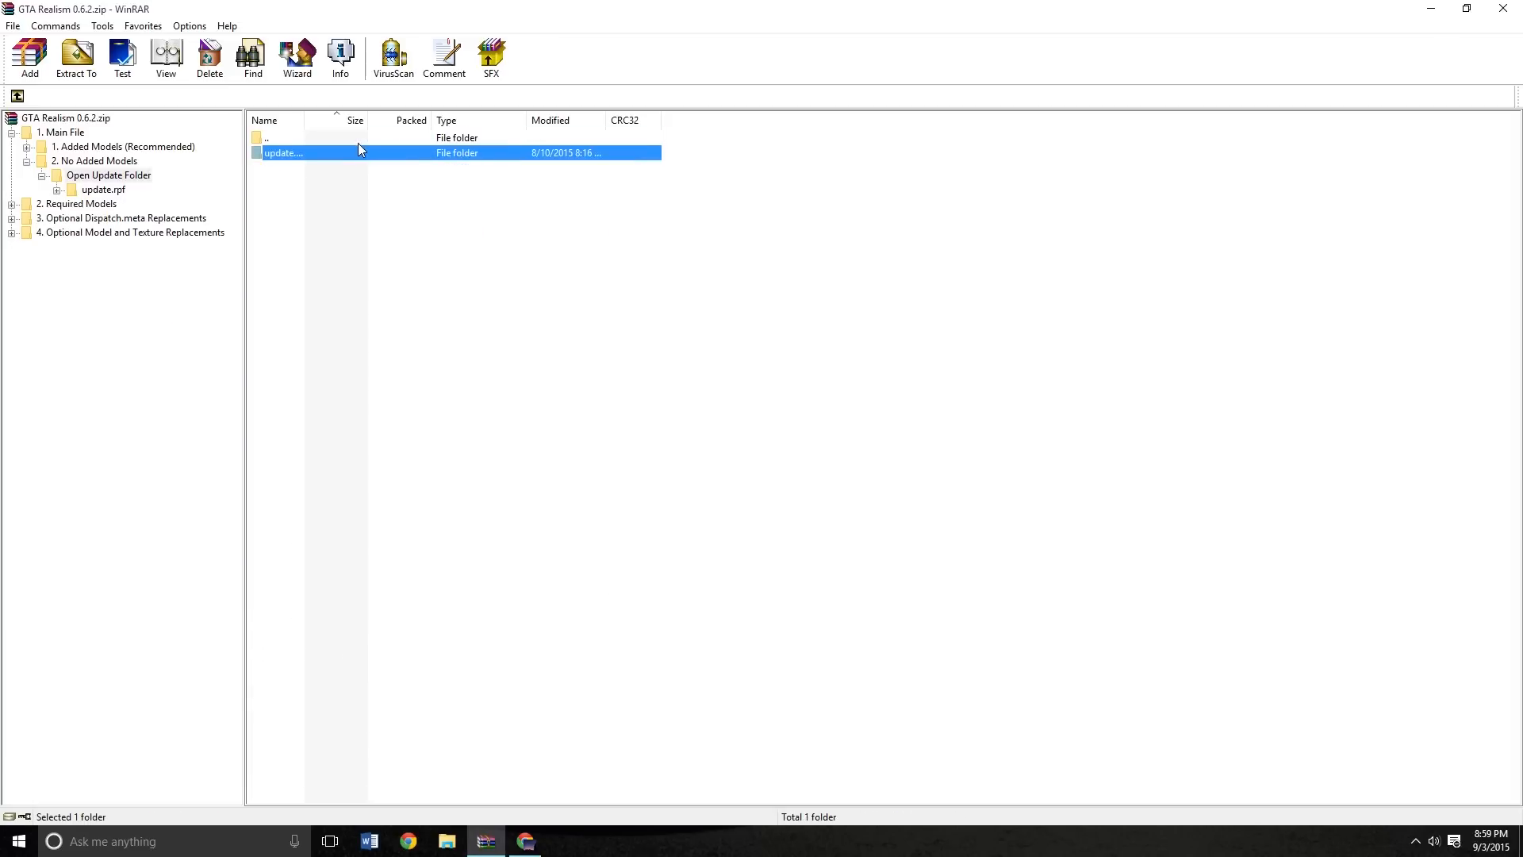
double_click(309, 142)
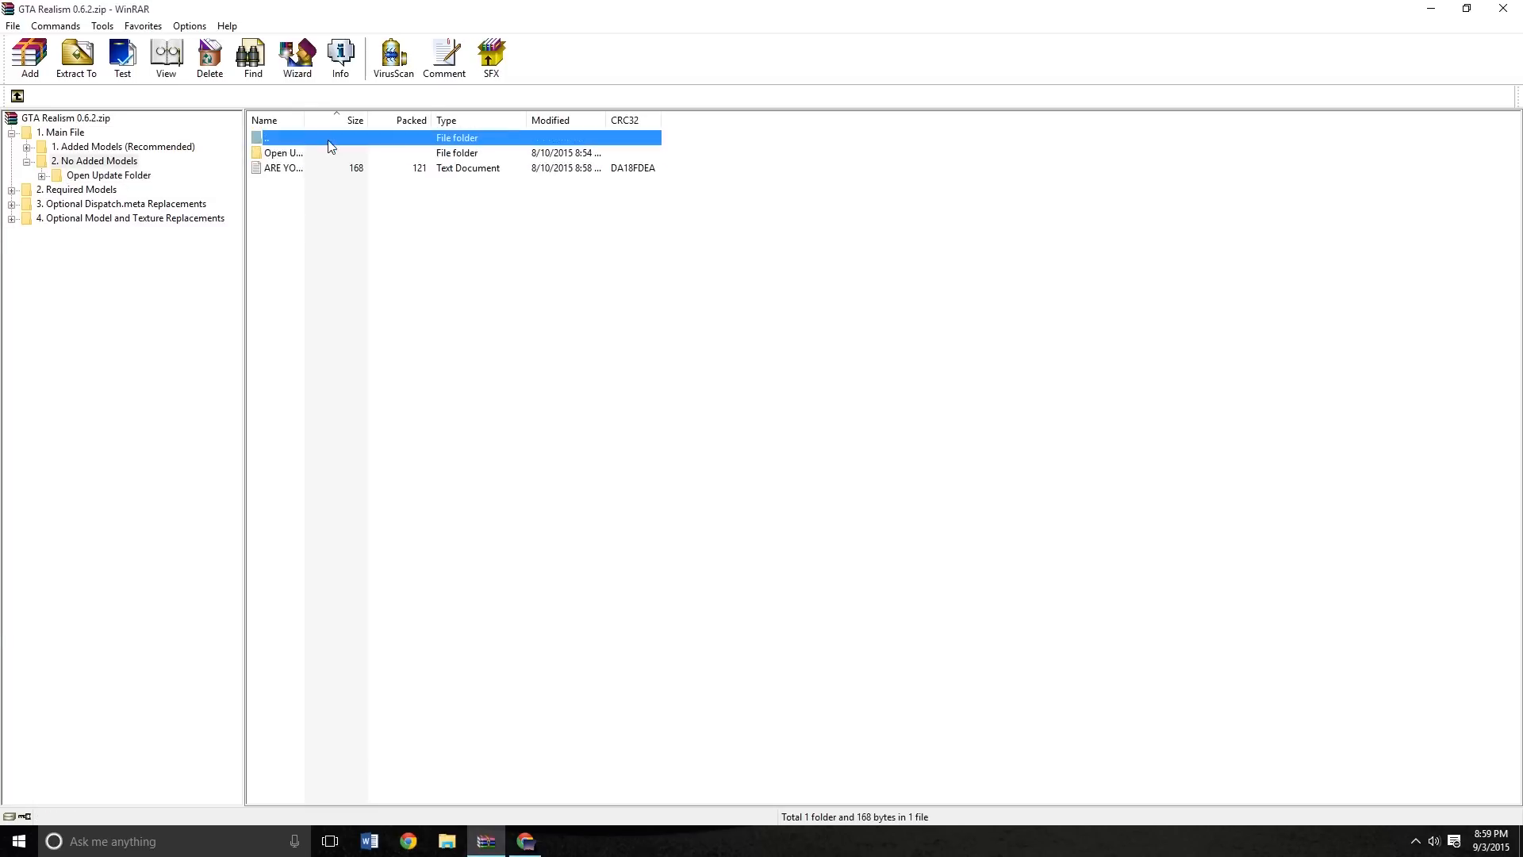
double_click(329, 141)
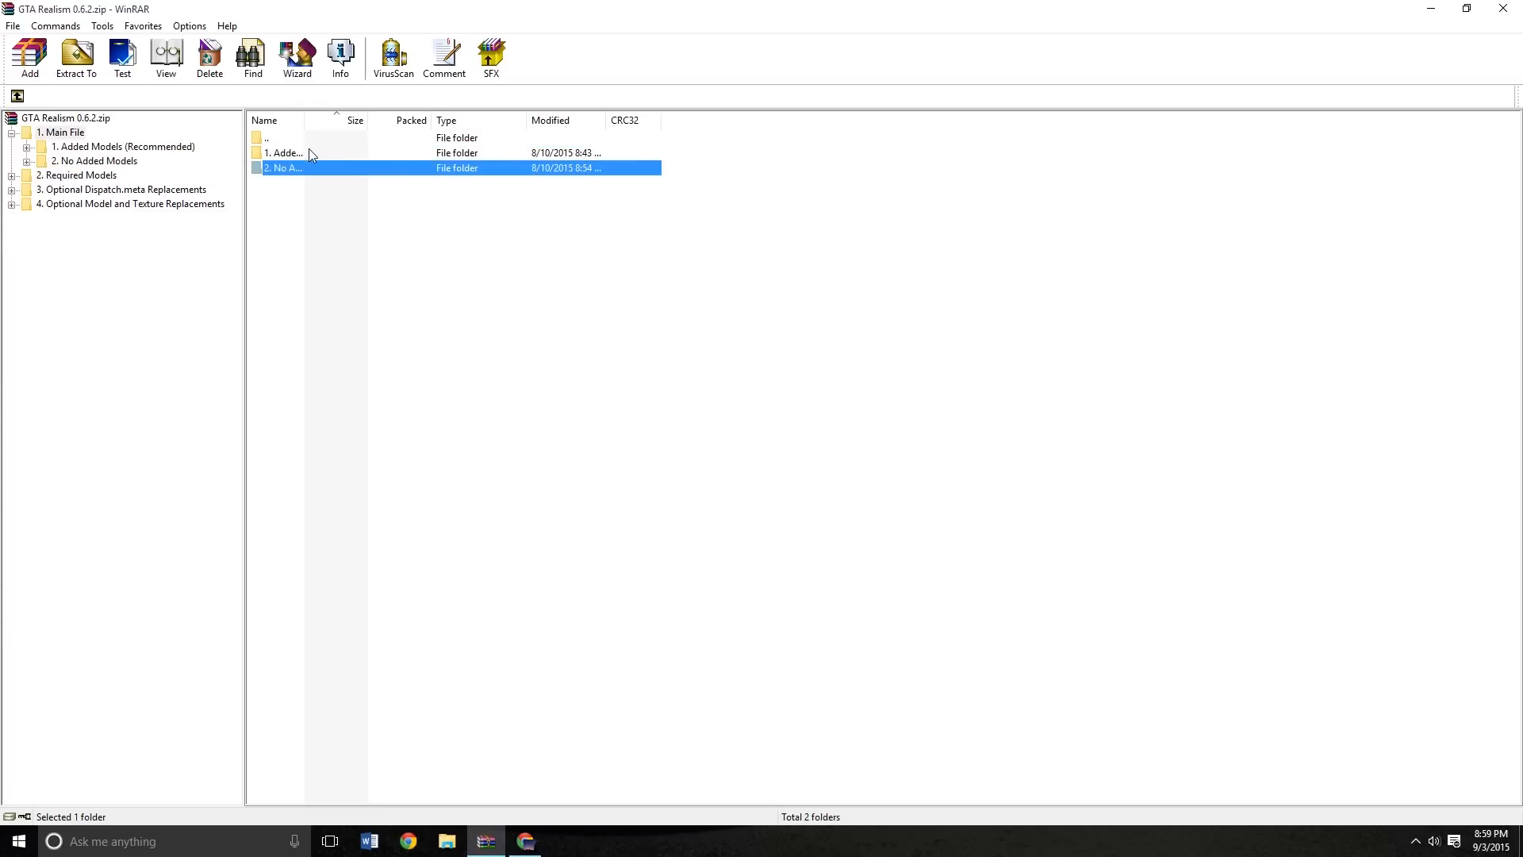
Expand the Required Models folder in the tree and examine all of its folders and files
left_click(78, 190)
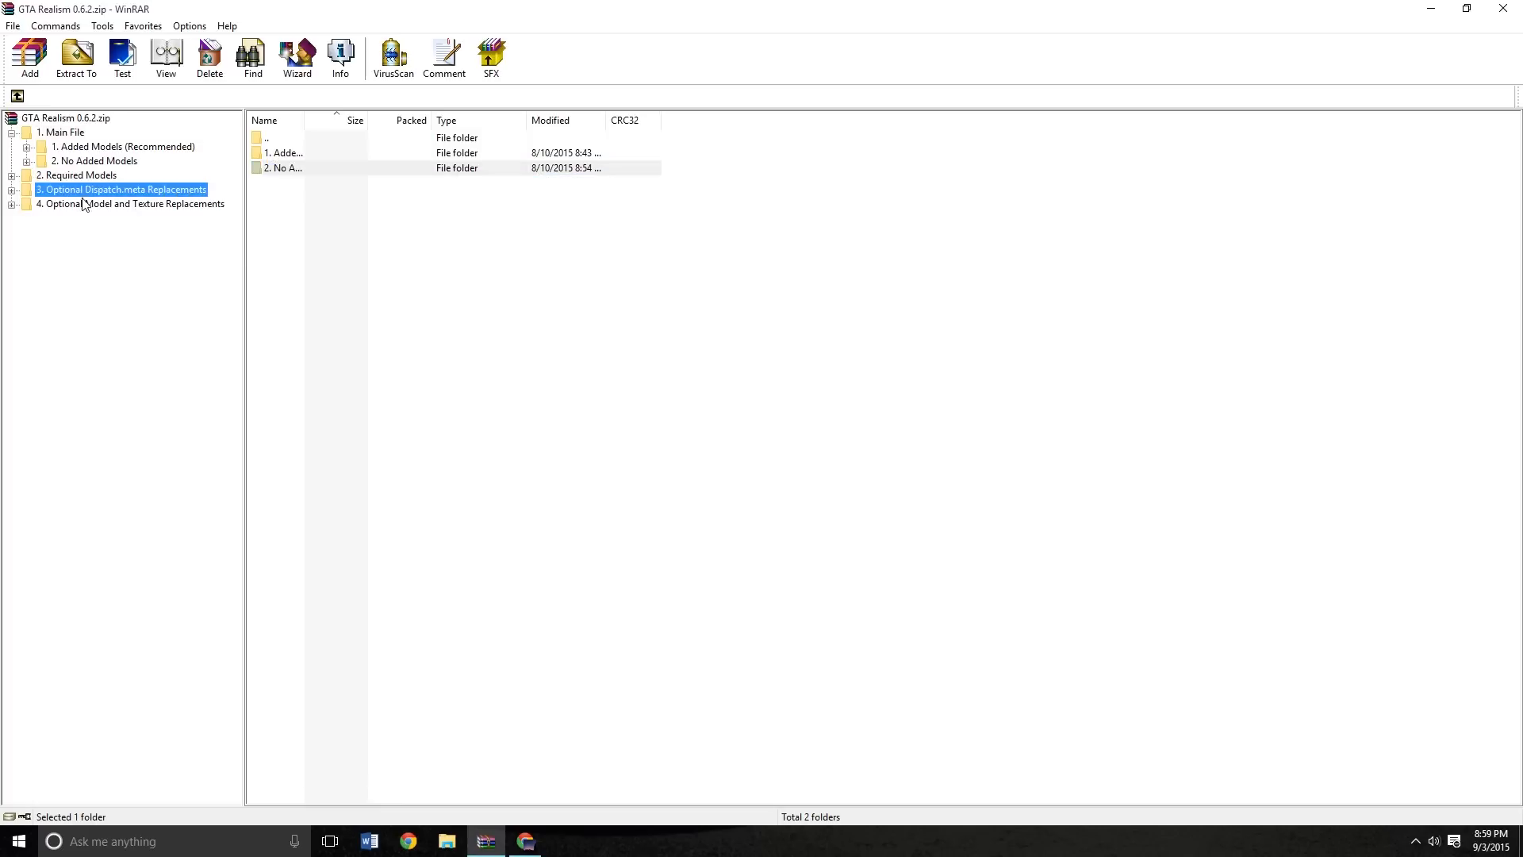
left_click(84, 205)
left_click(78, 175)
left_click(12, 175)
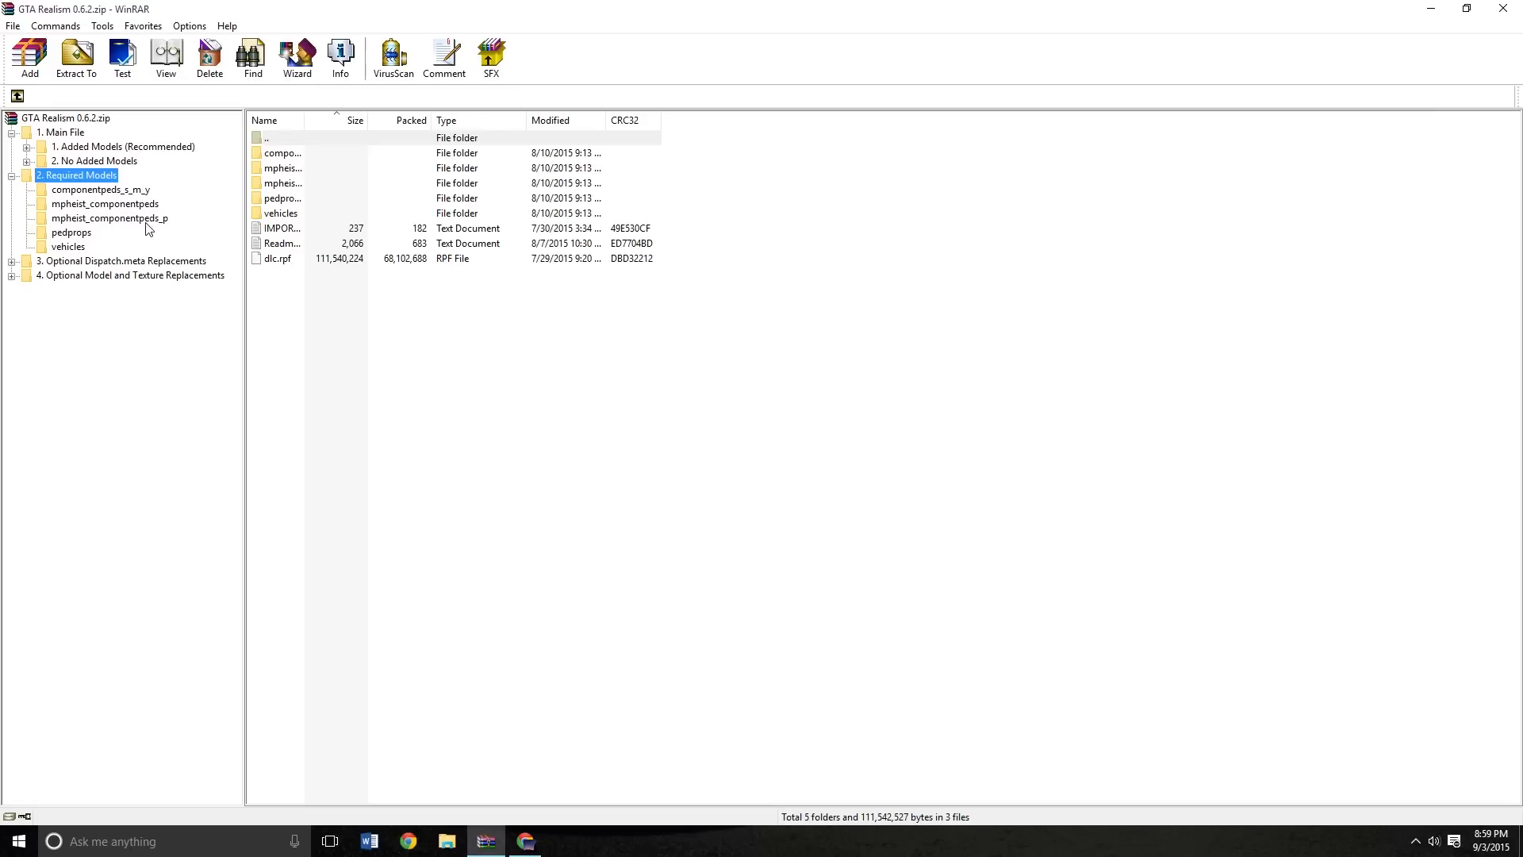
left_click_drag(381, 316, 275, 154)
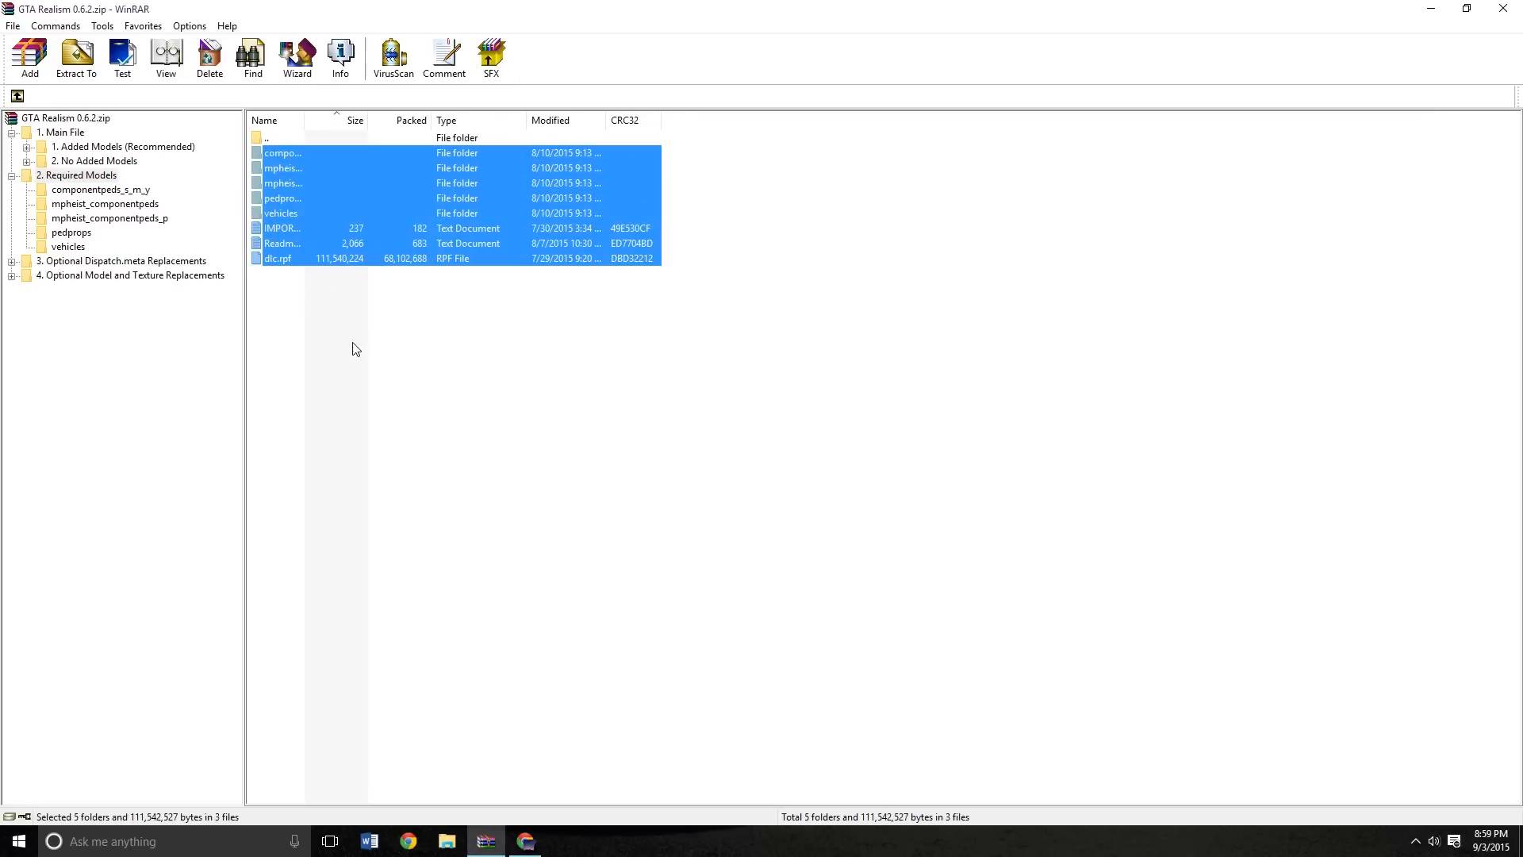
left_click(355, 349)
Open and expand the Optional Dispatch.meta Replacements folder and select its No Army at 5 stars subfolder
left_click(11, 261)
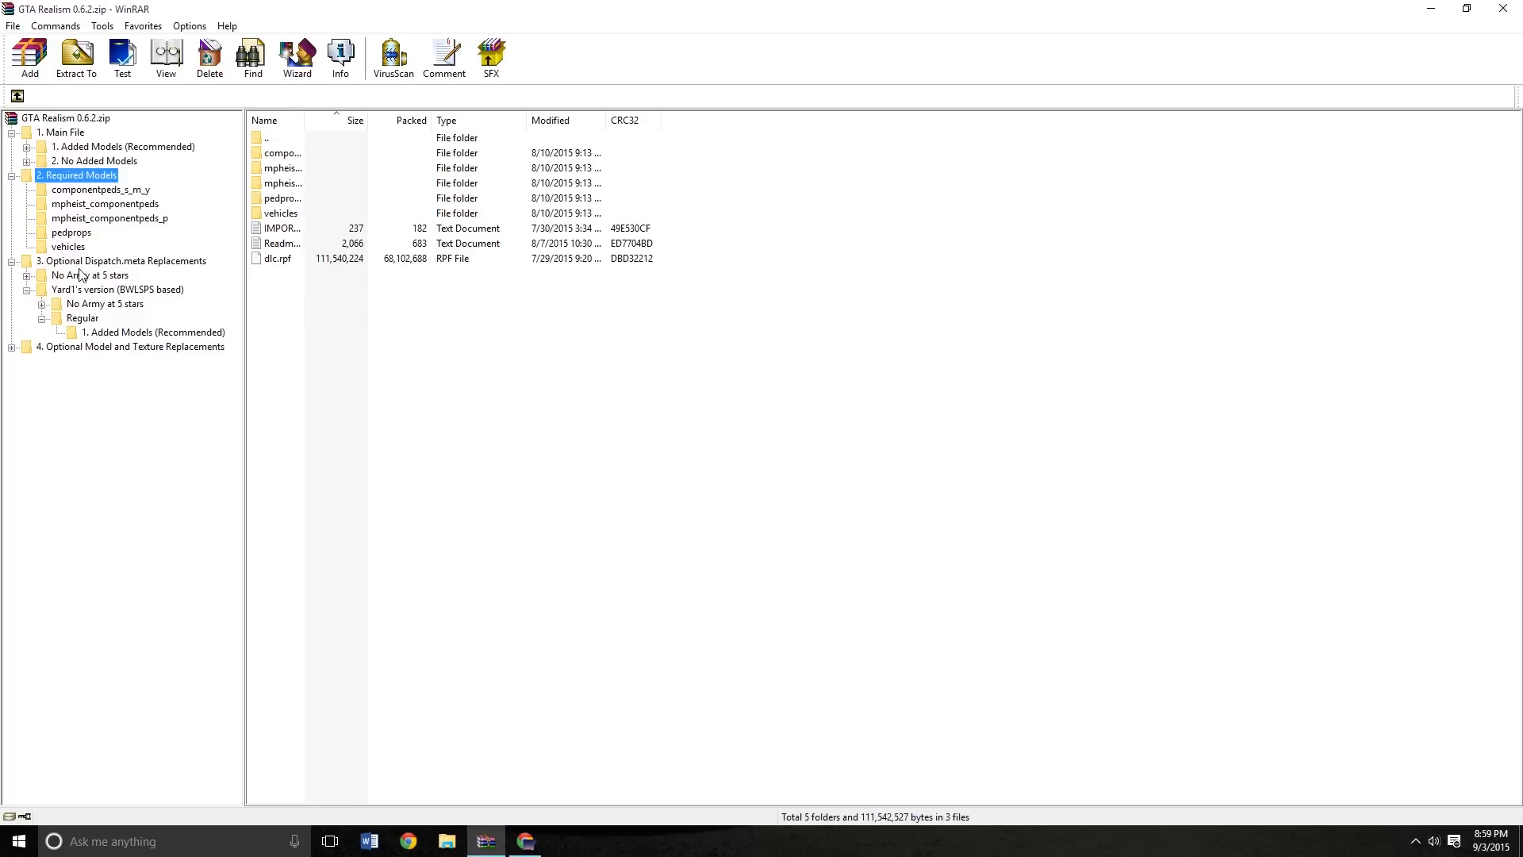
left_click(11, 261)
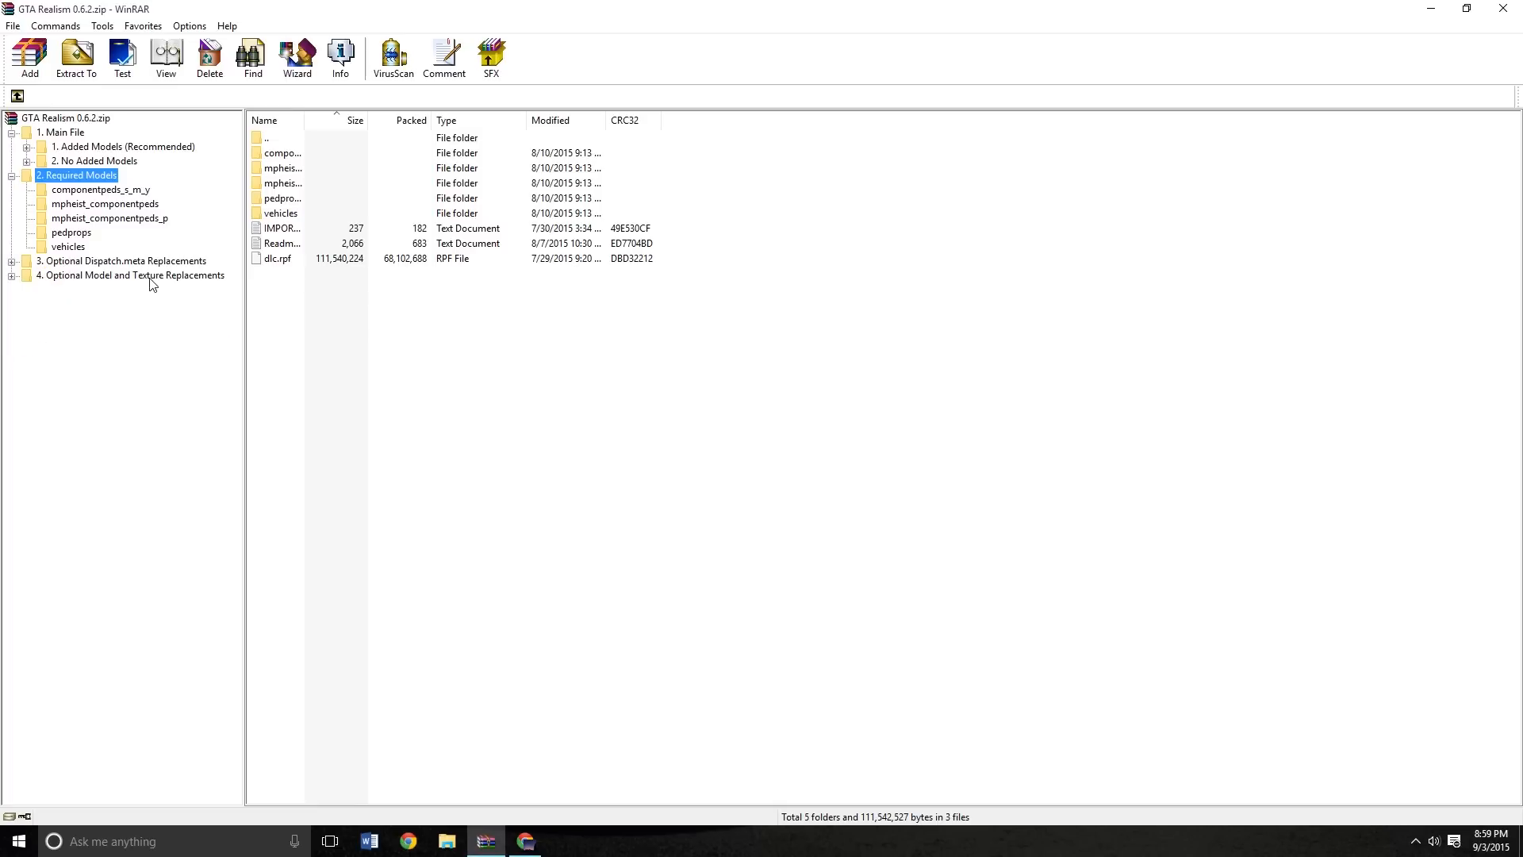
double_click(24, 264)
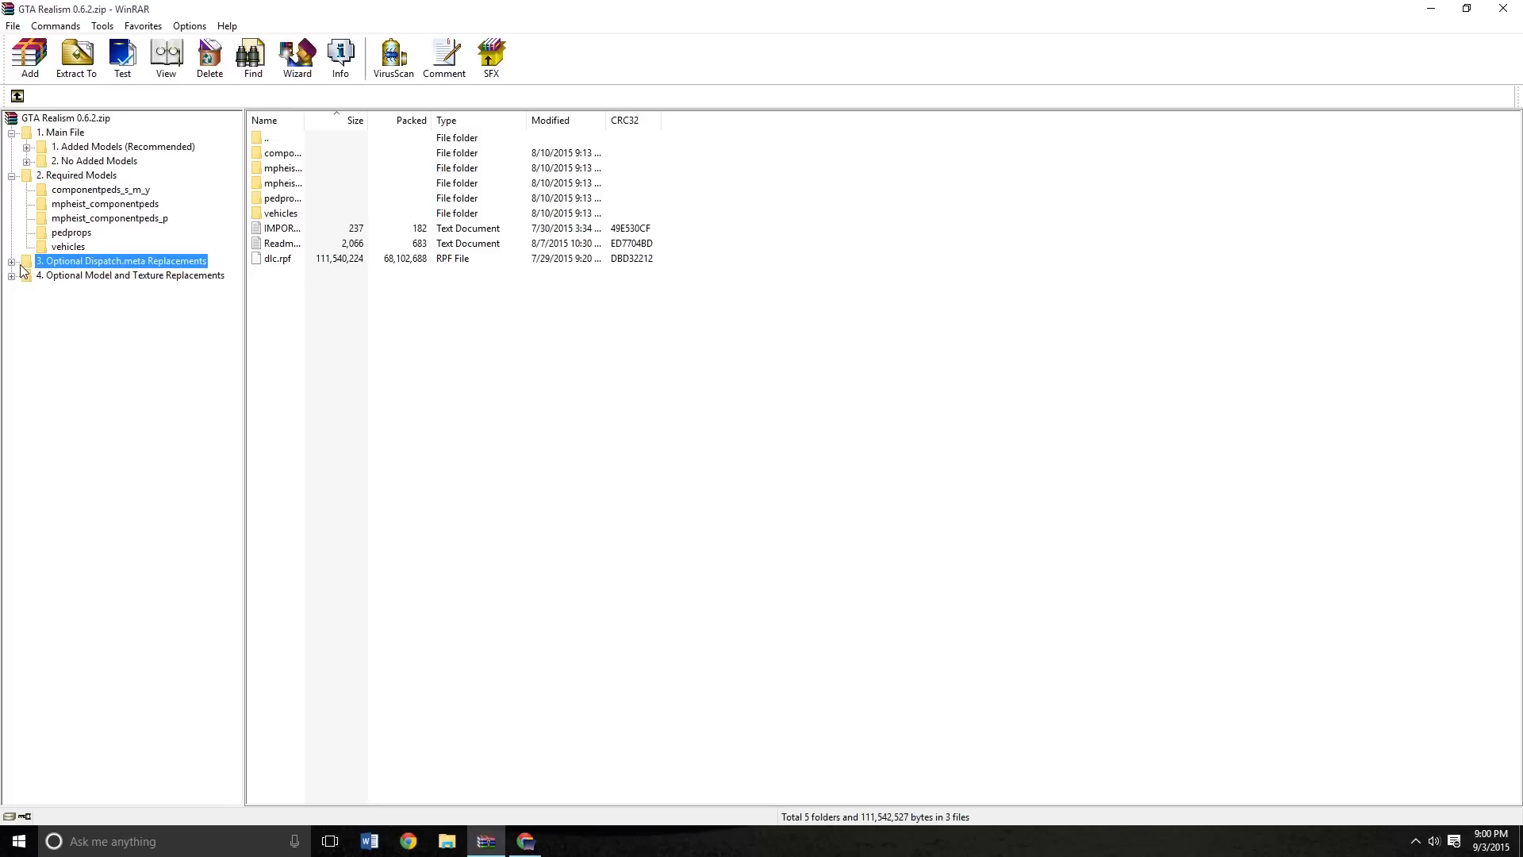
left_click(297, 154)
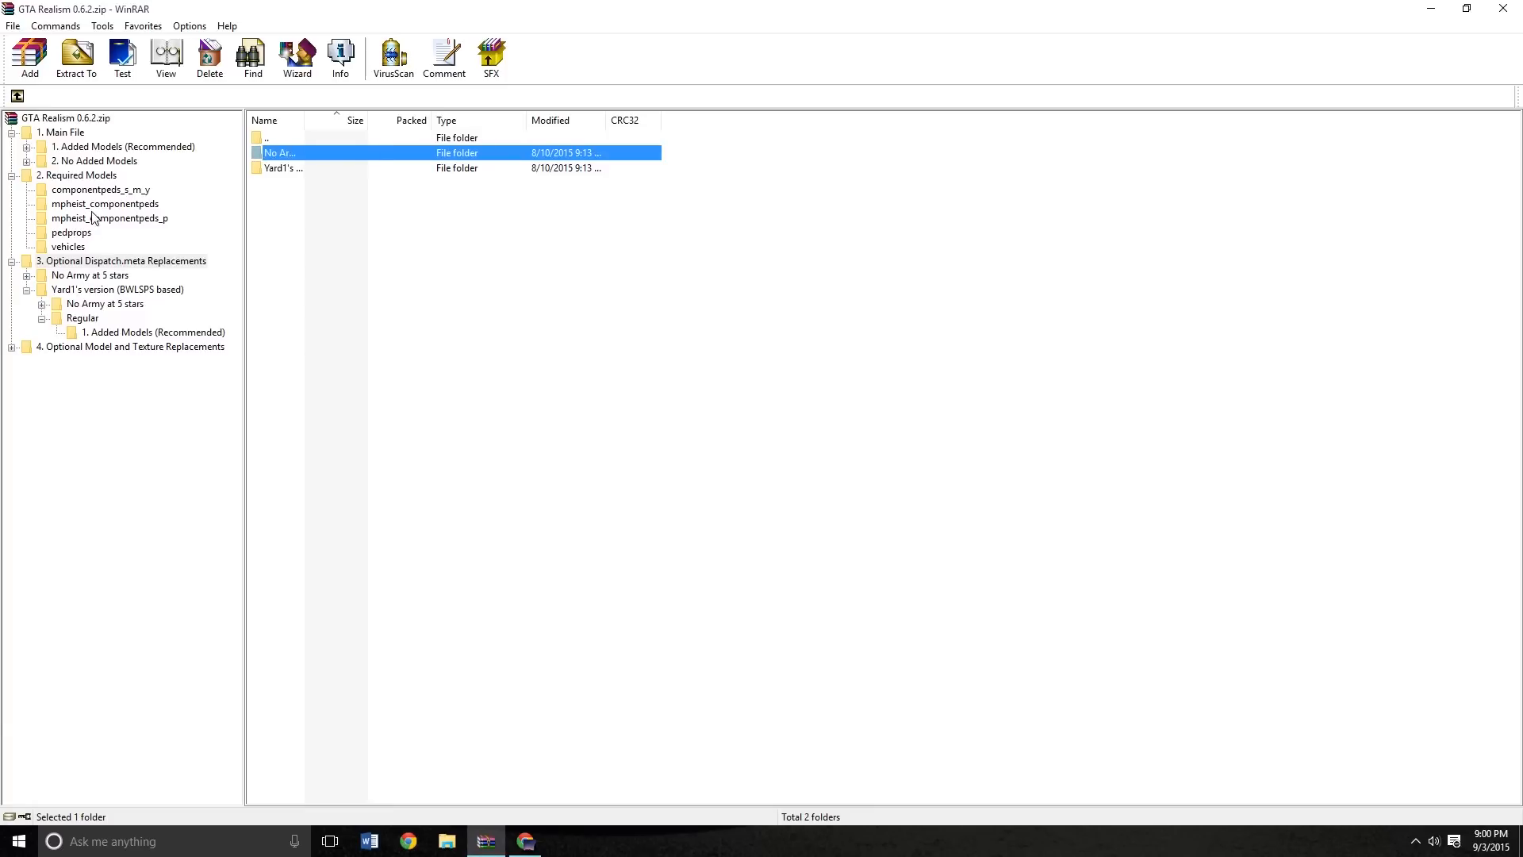
Examine the Yard1's version (BWLSPS based) and No Army at 5 stars folders, including the latter's Added Models (Recommended) option
left_click(70, 147)
left_click(83, 290)
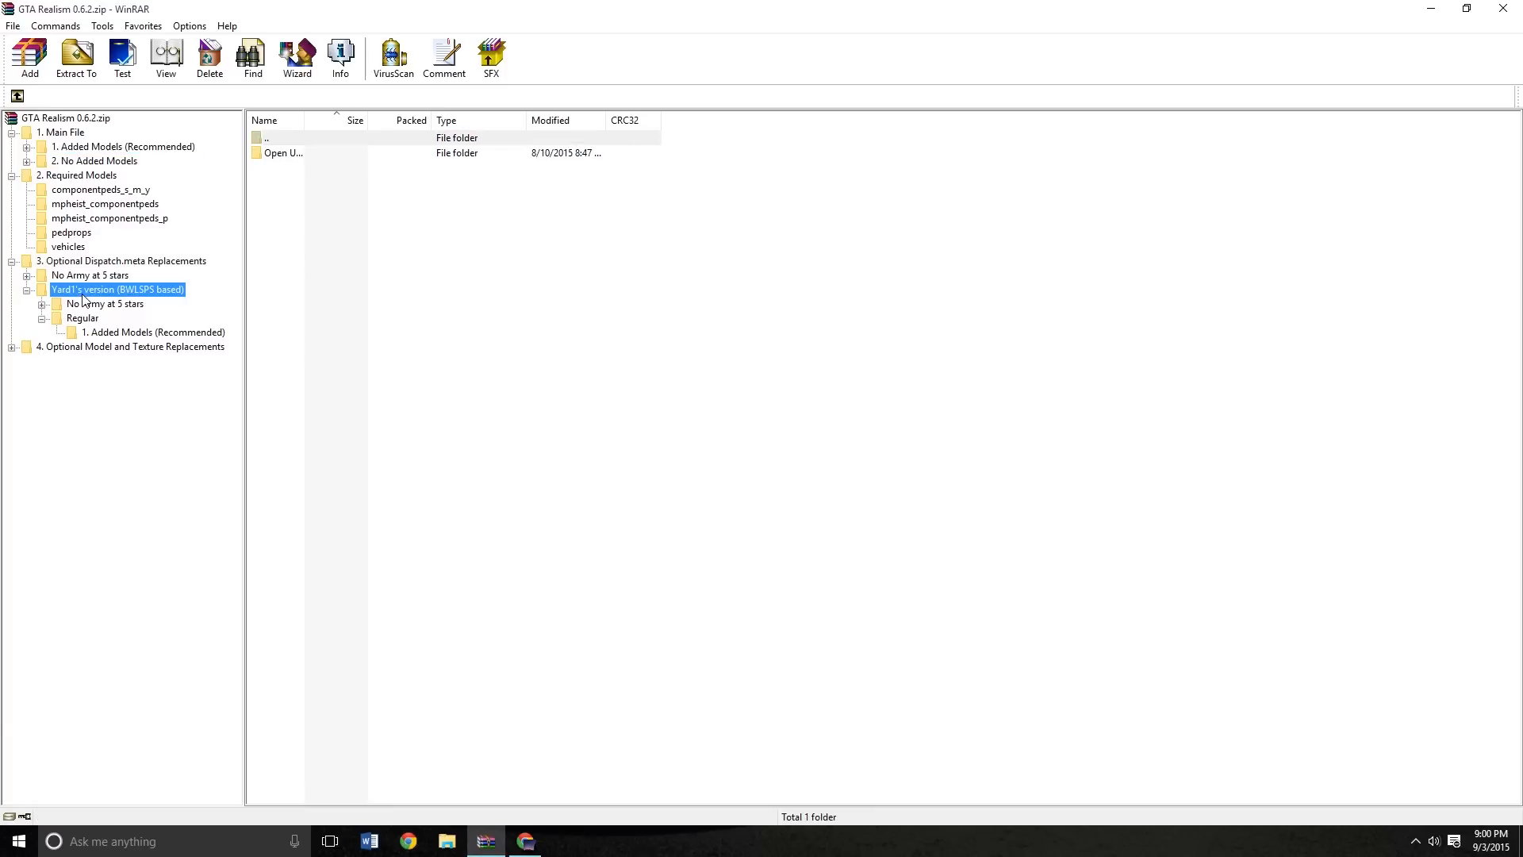
left_click(89, 276)
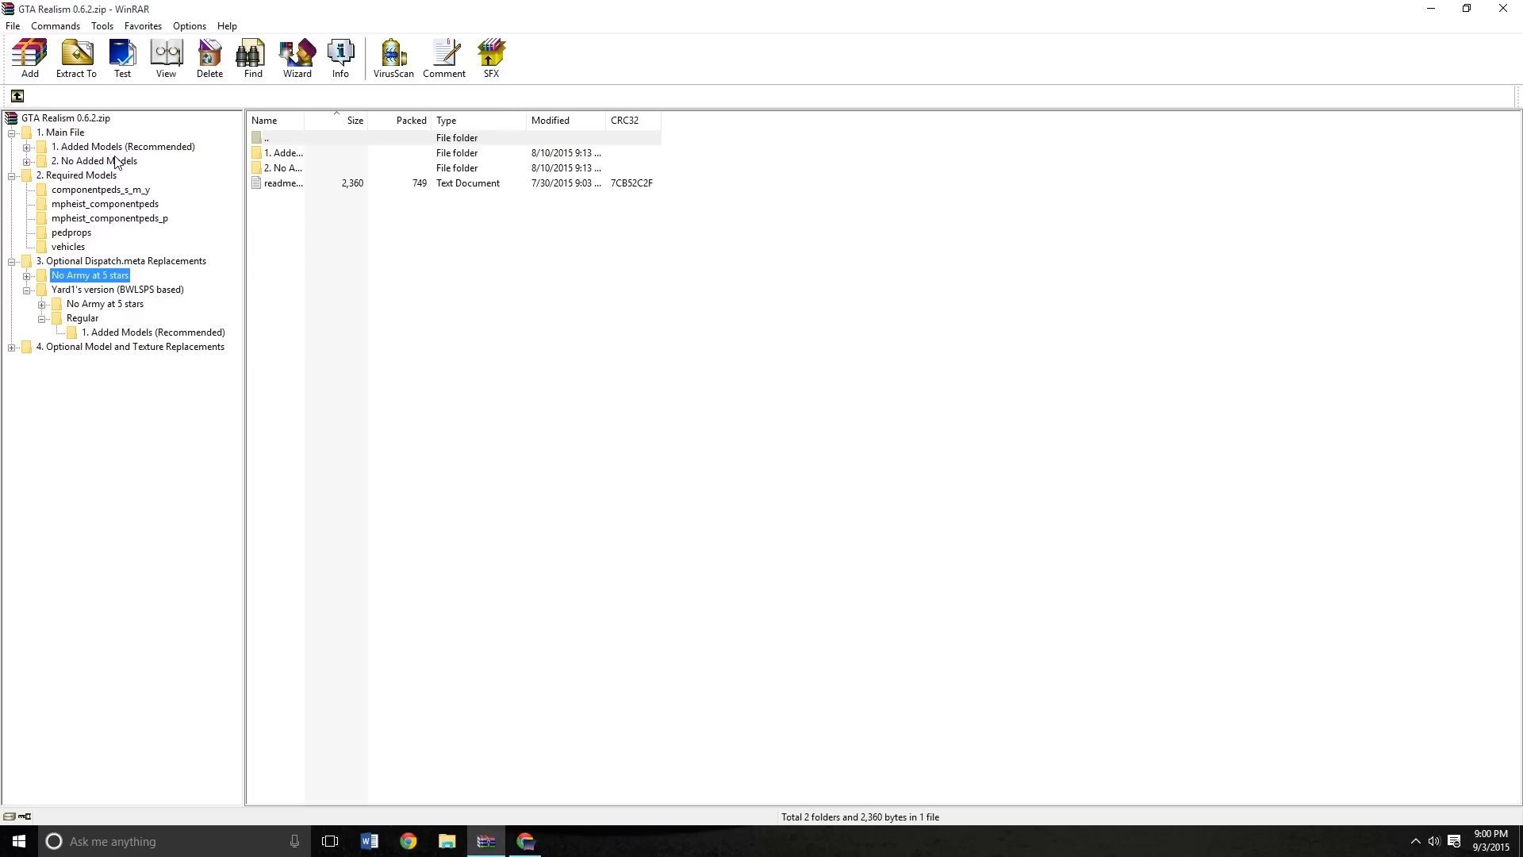
left_click(289, 157)
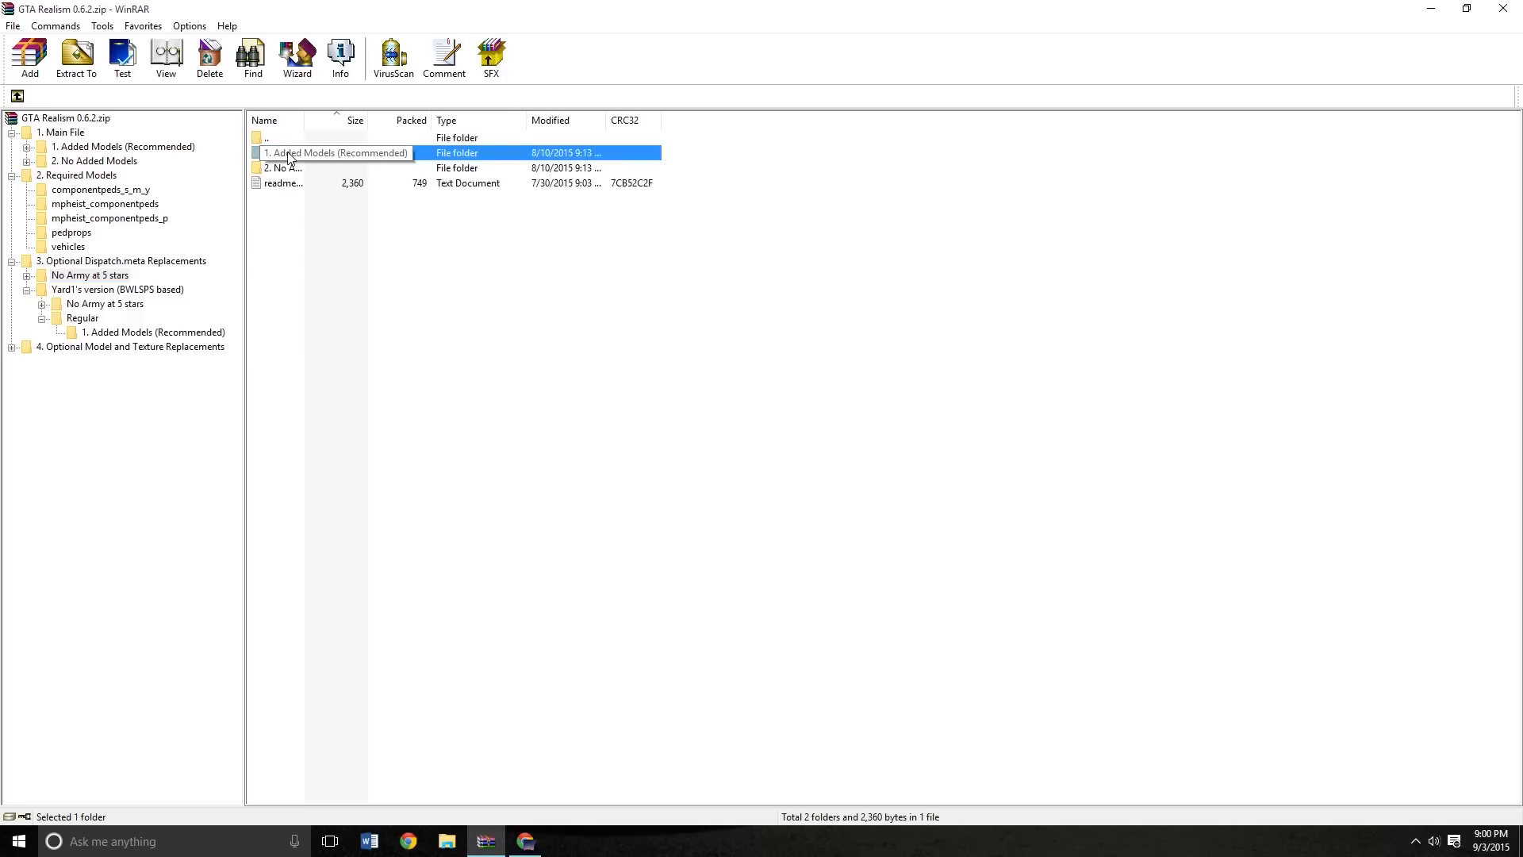
left_click(89, 275)
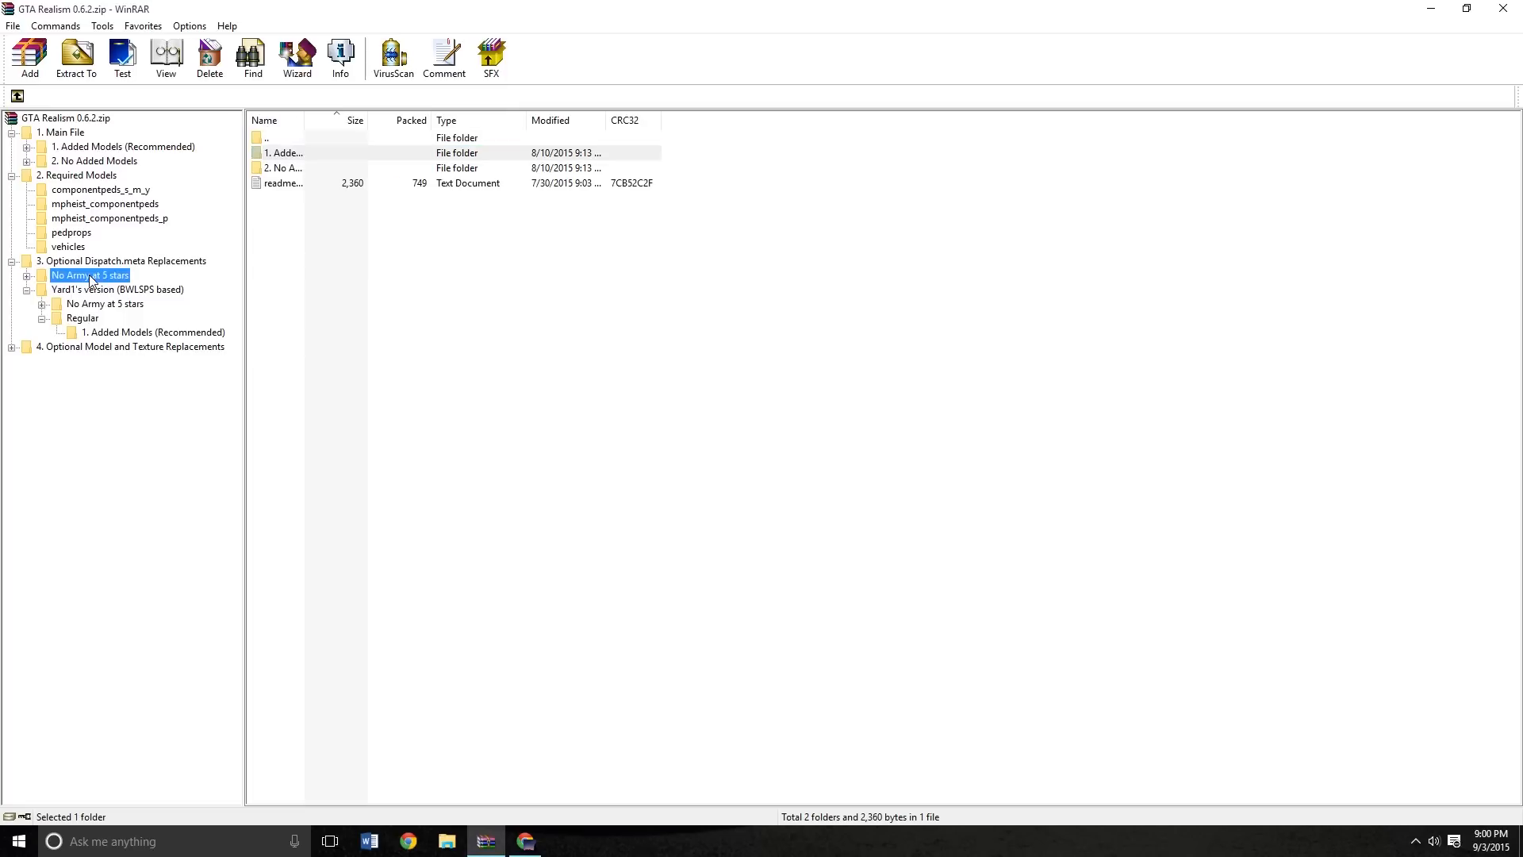
Expand the No Army at 5 stars folder to view its two model options and open Yard1's version (BWLSPS based)
double_click(89, 274)
left_click(99, 289)
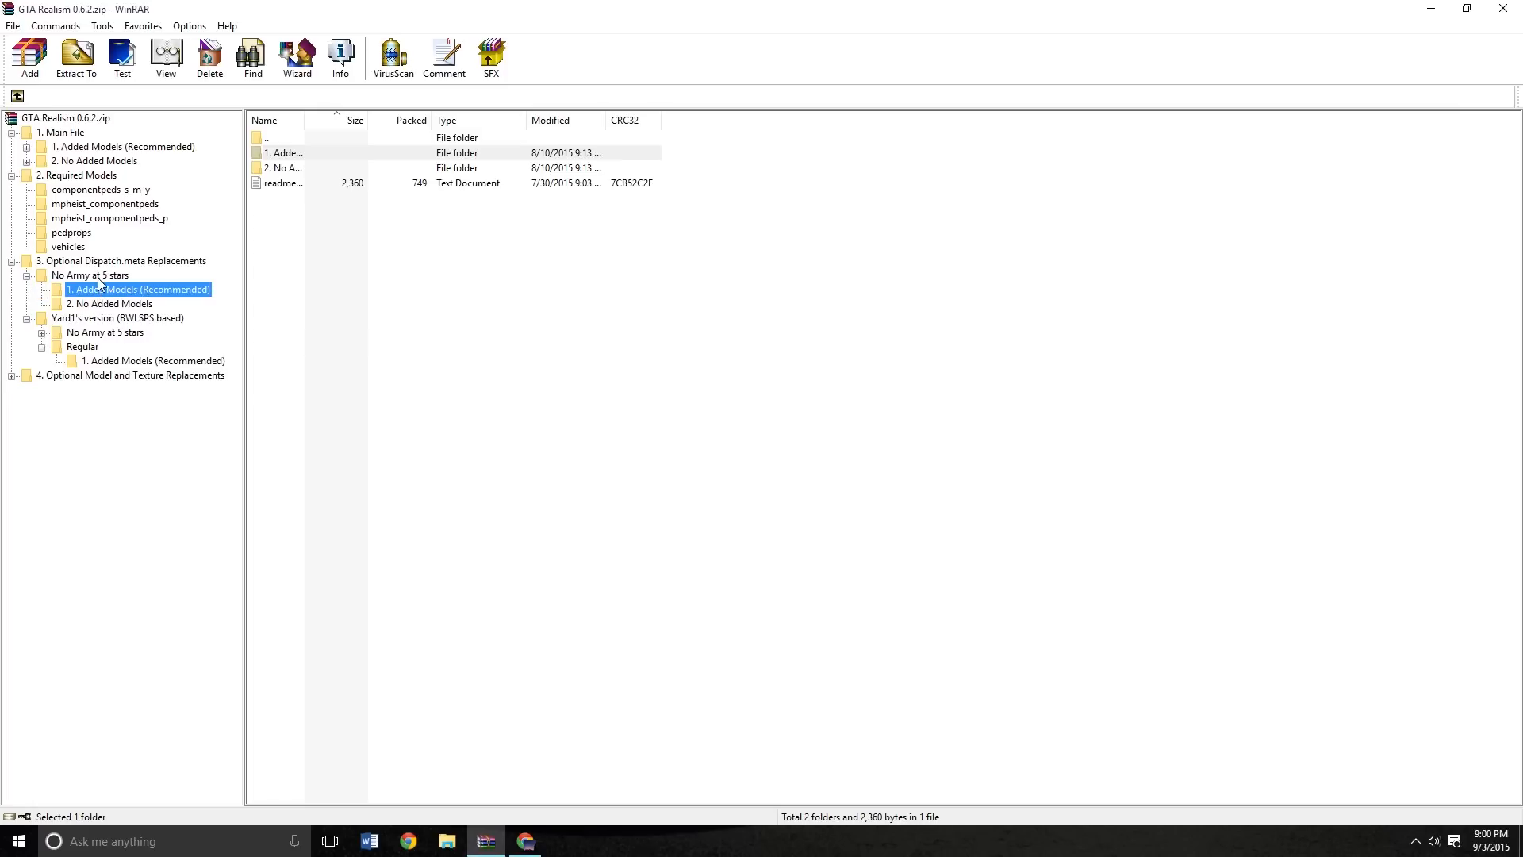
left_click(65, 320)
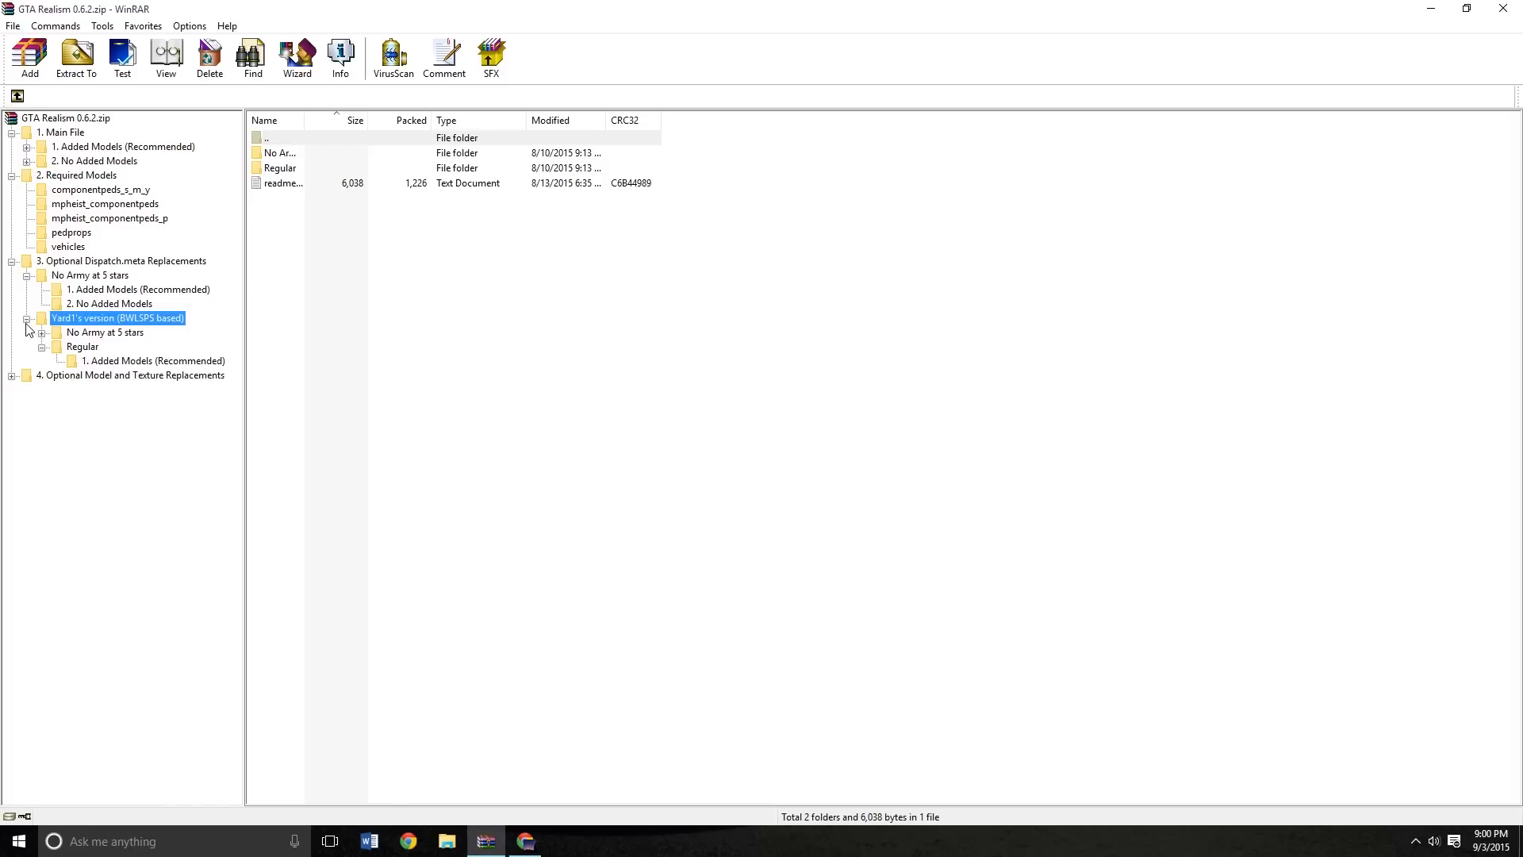
Examine the Optional Model and Texture Replacements folder, including the heists DLC vehicles and peds subfolders of Misc. Improvements (Recommended)
left_click(60, 379)
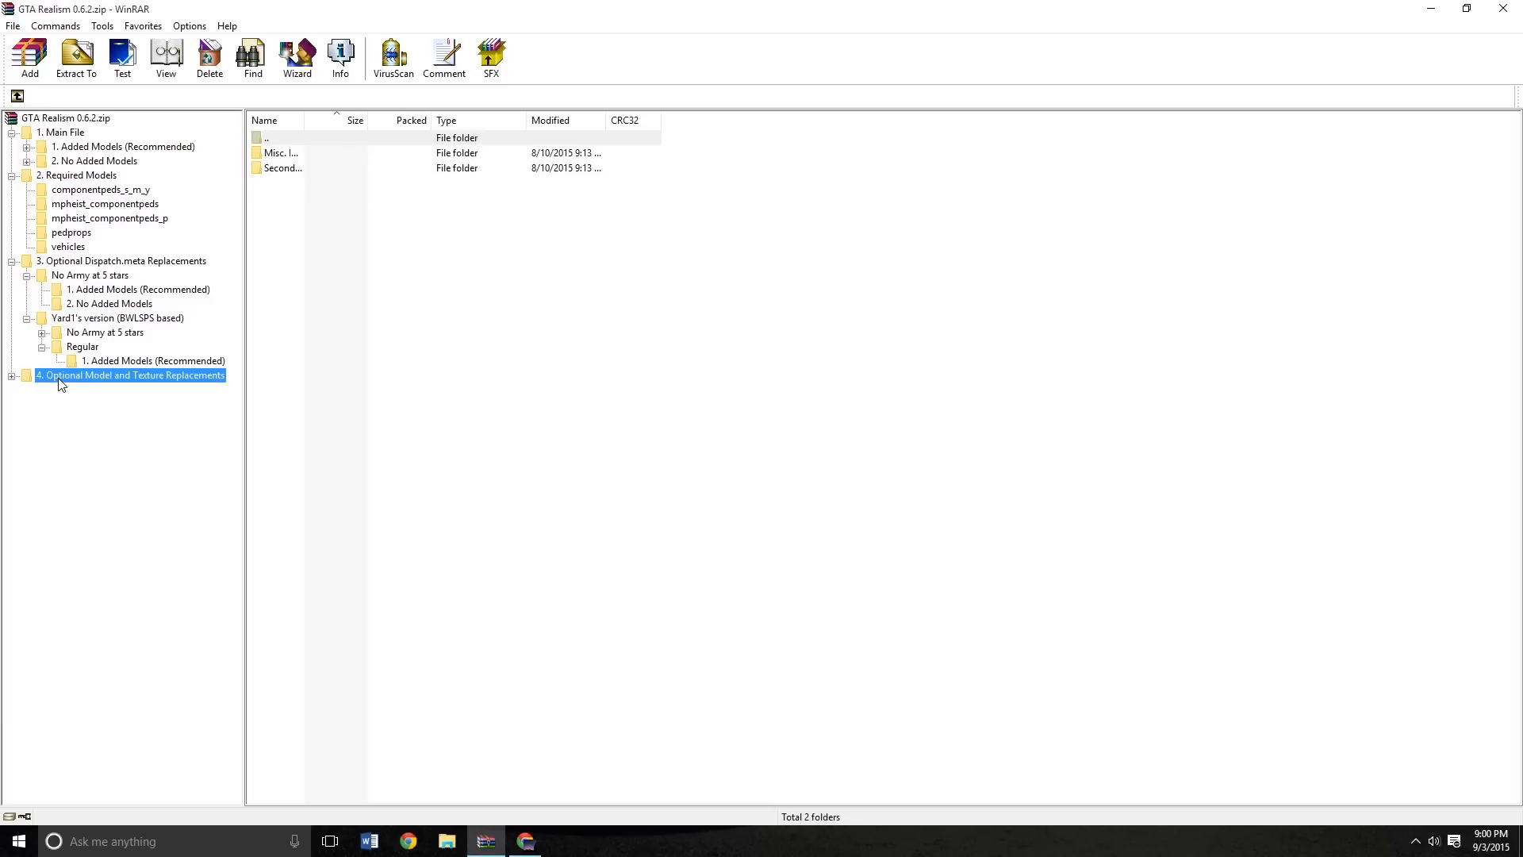
double_click(332, 153)
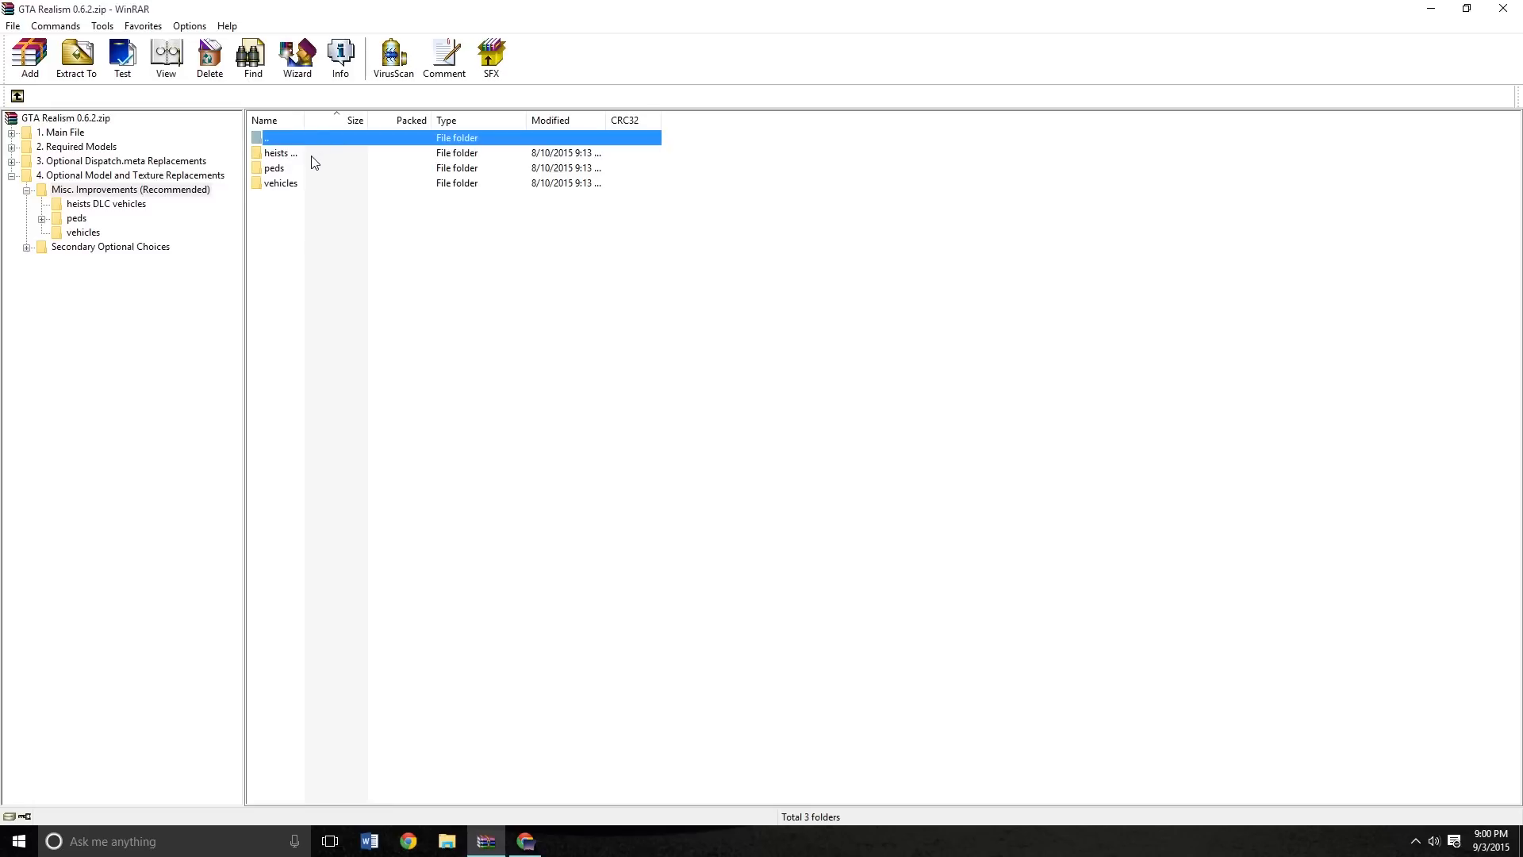
double_click(313, 152)
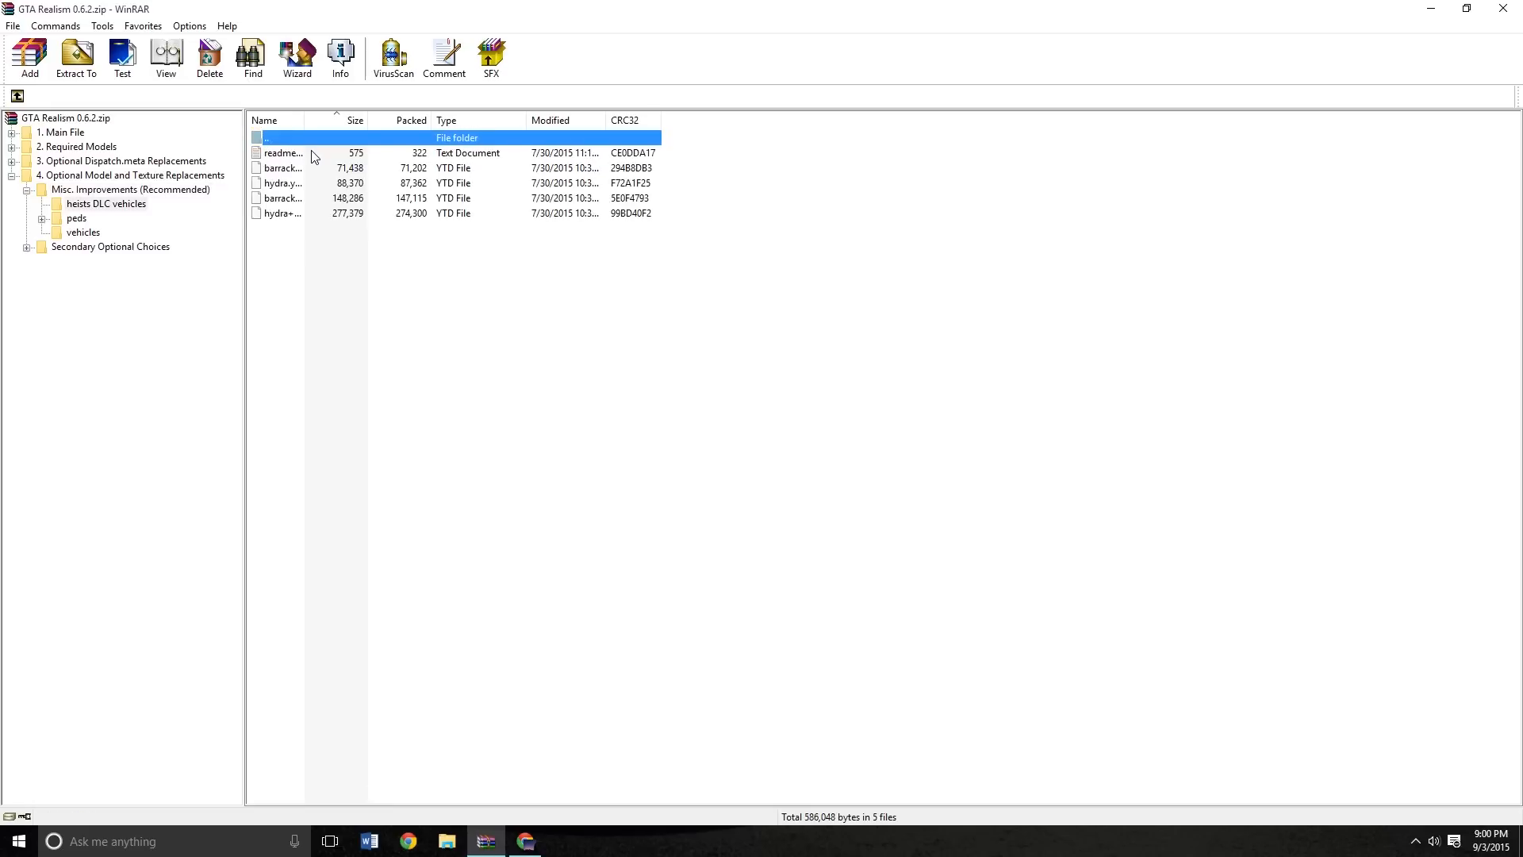
double_click(313, 140)
left_click(313, 140)
double_click(307, 167)
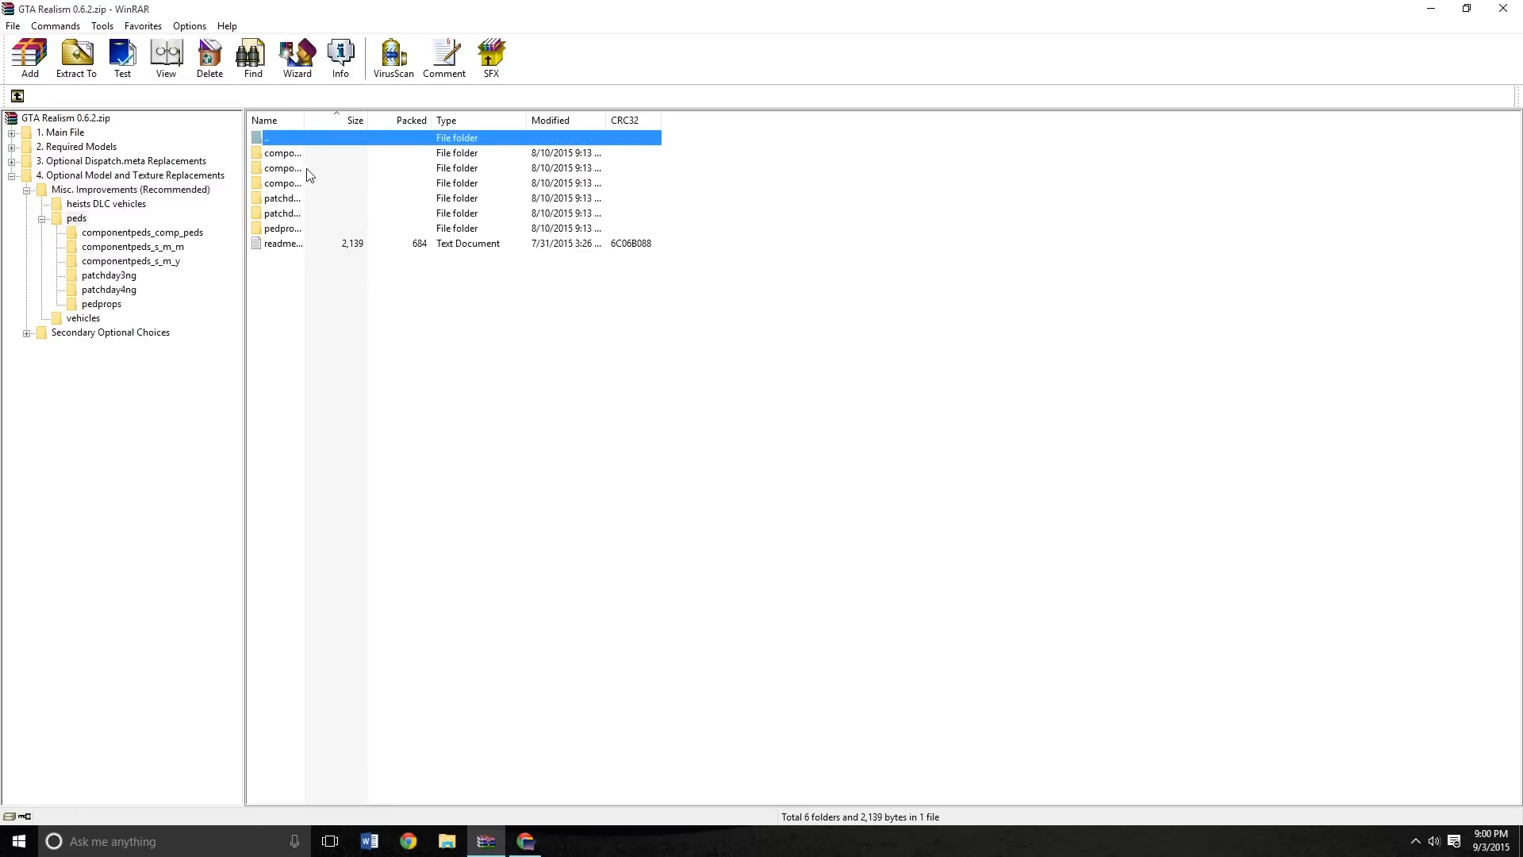
double_click(303, 139)
double_click(307, 152)
double_click(307, 138)
left_click(307, 137)
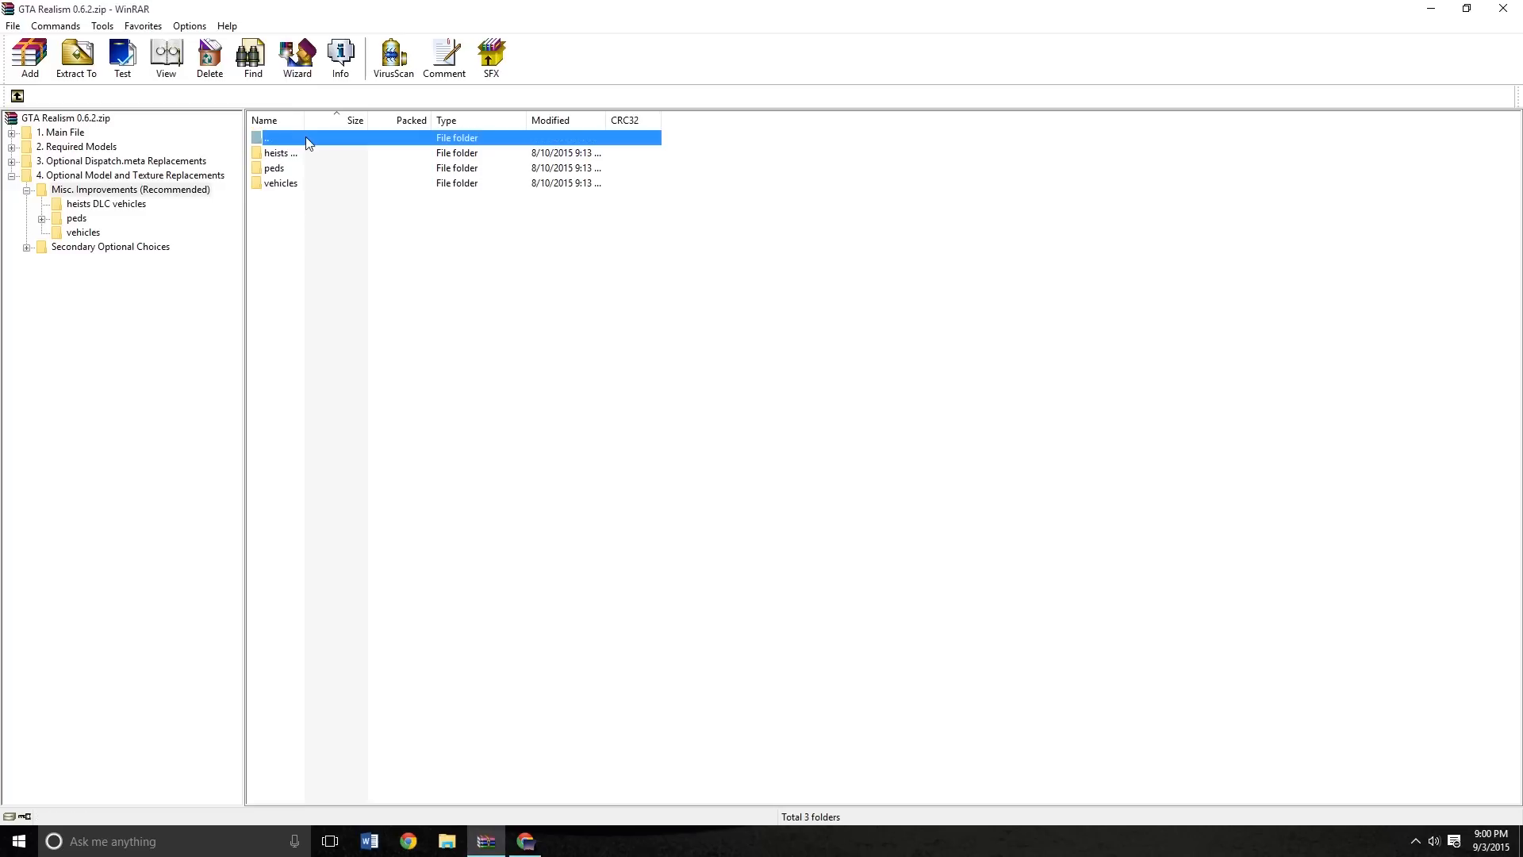
double_click(307, 137)
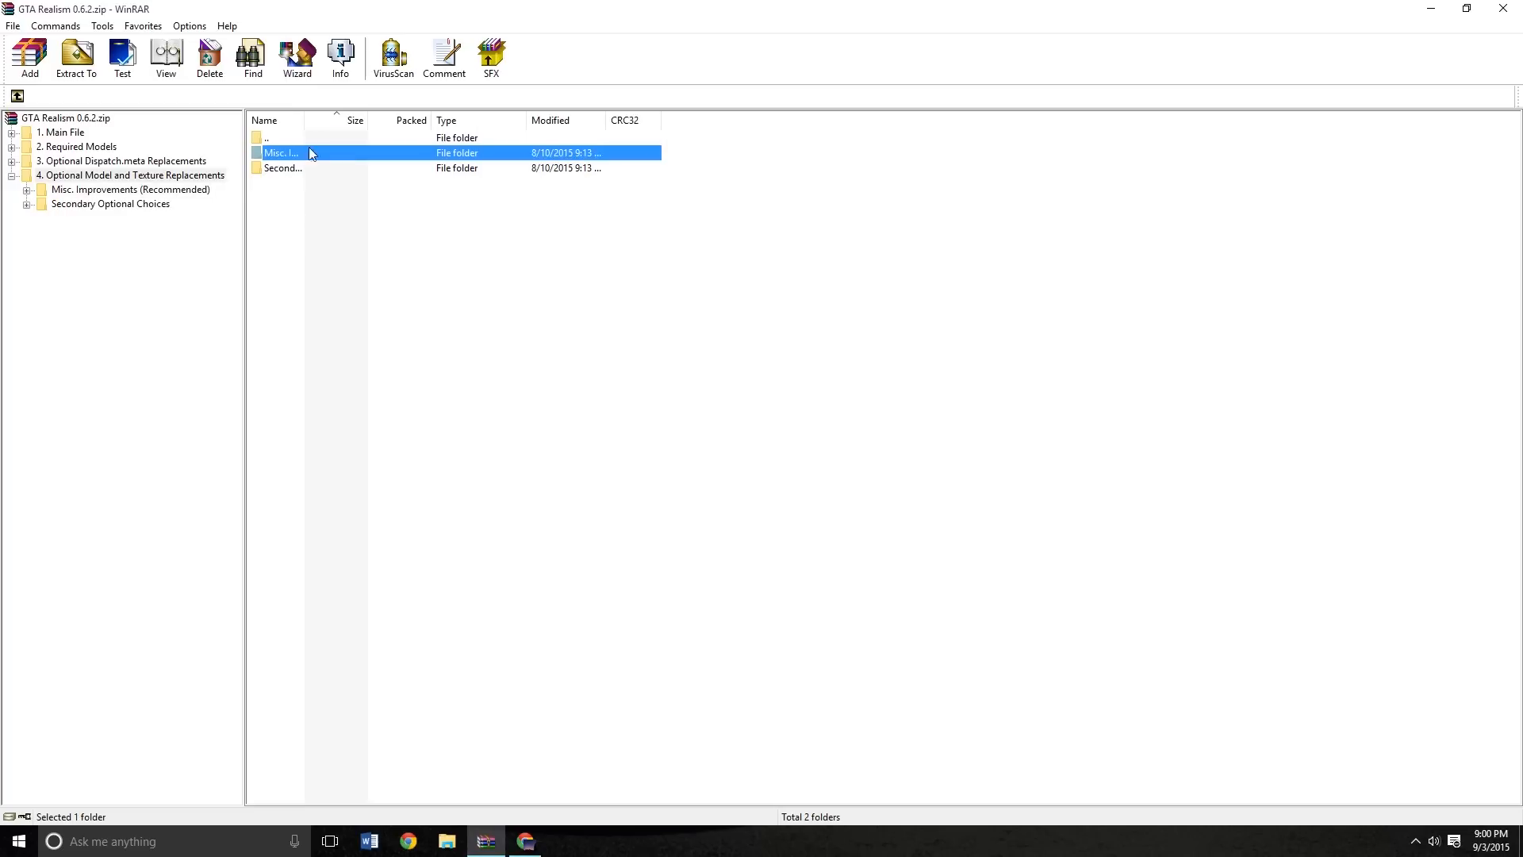
double_click(314, 152)
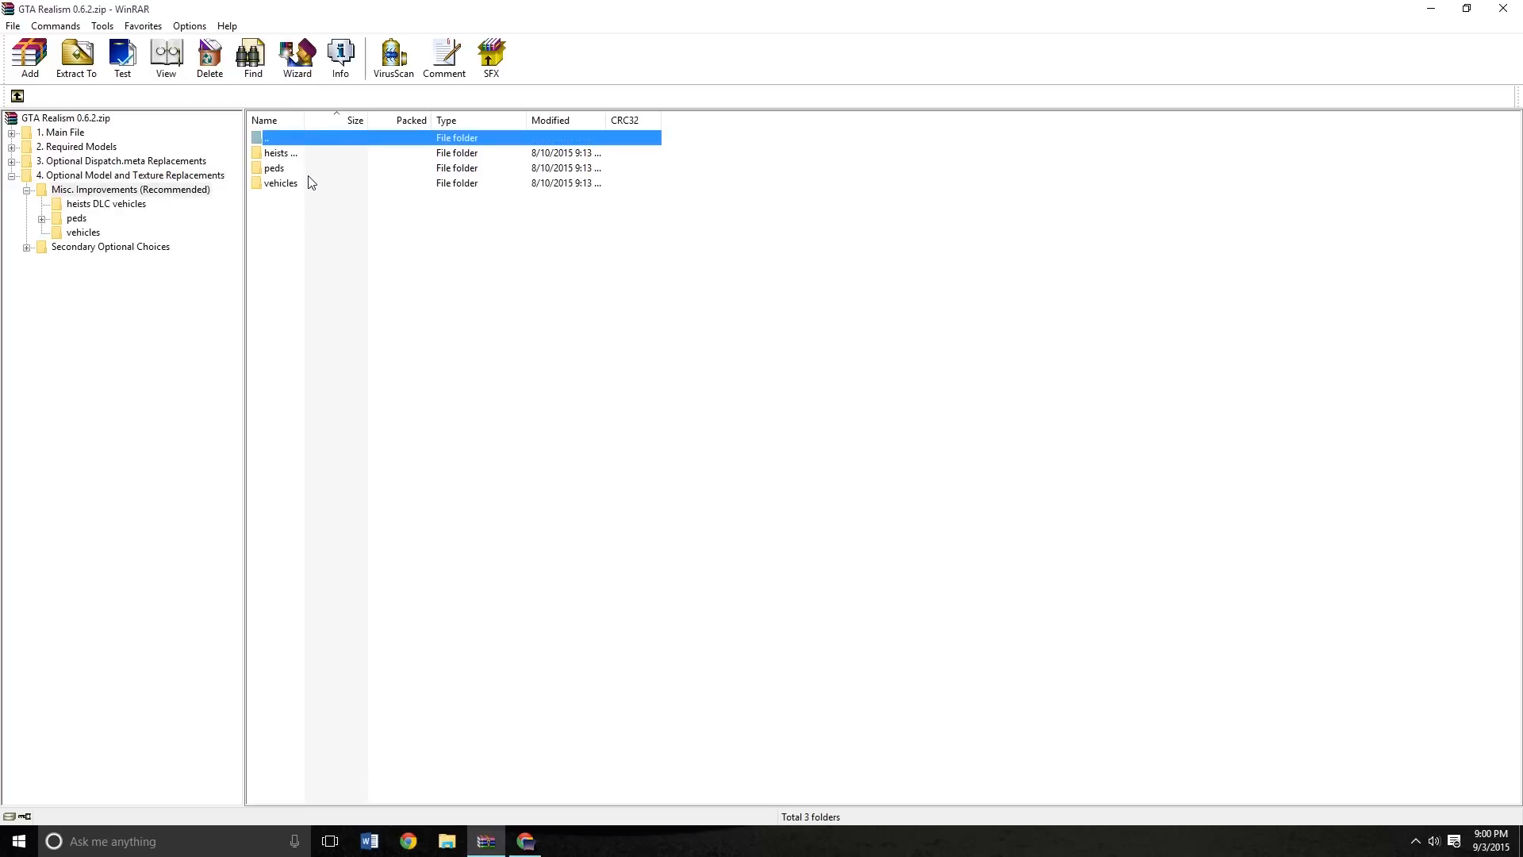
left_click(27, 175)
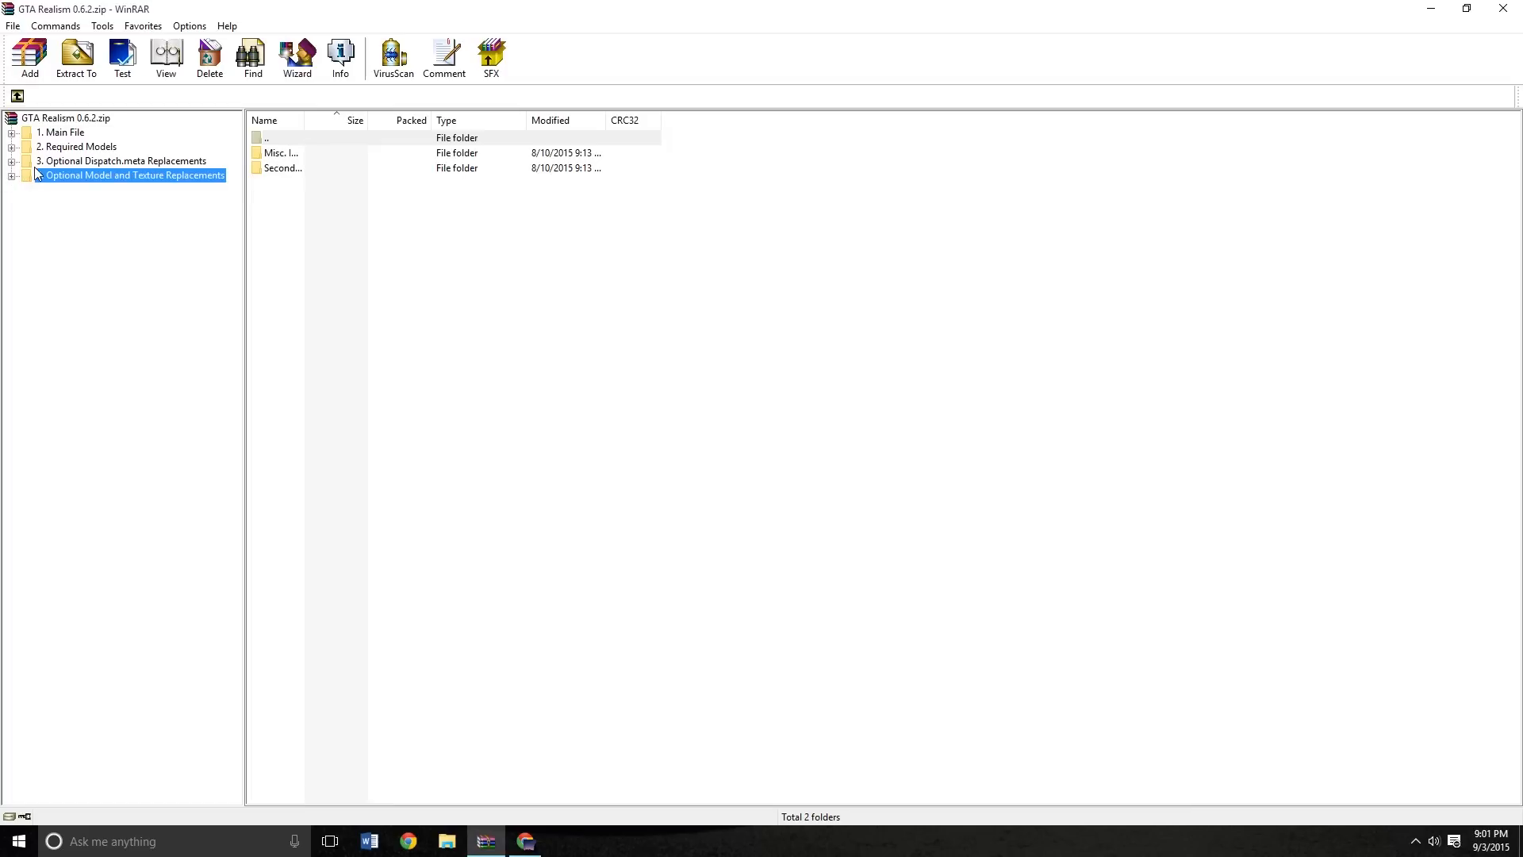
Restore the archive window to a smaller size over the desktop and close the browser window behind it
left_click_drag(655, 16, 872, 113)
left_click(1509, 6)
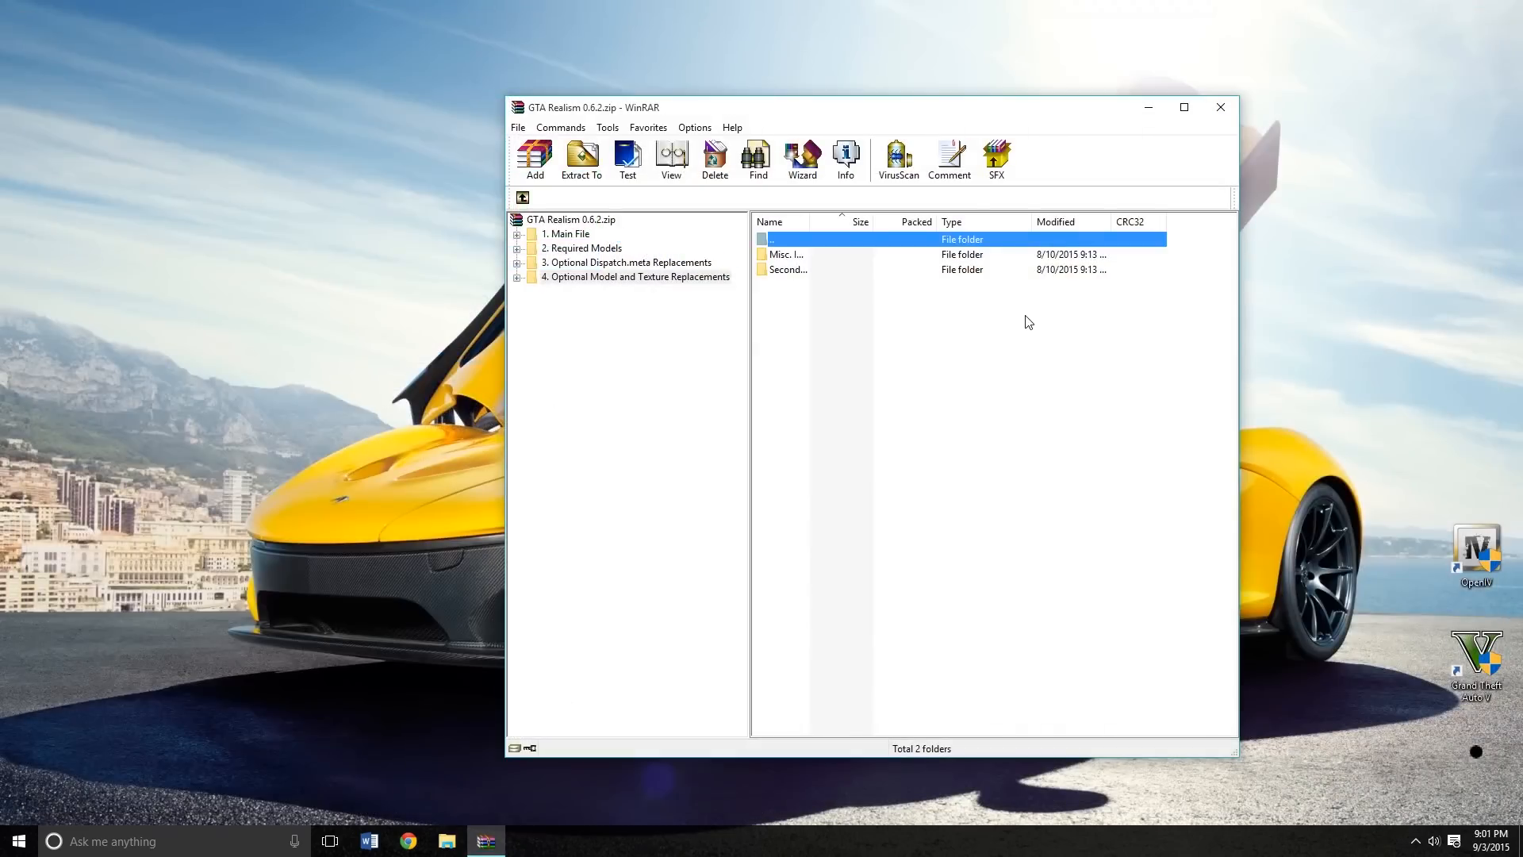
Open the file location of the Grand Theft Auto V desktop shortcut and close the folder window again
left_click(1477, 666)
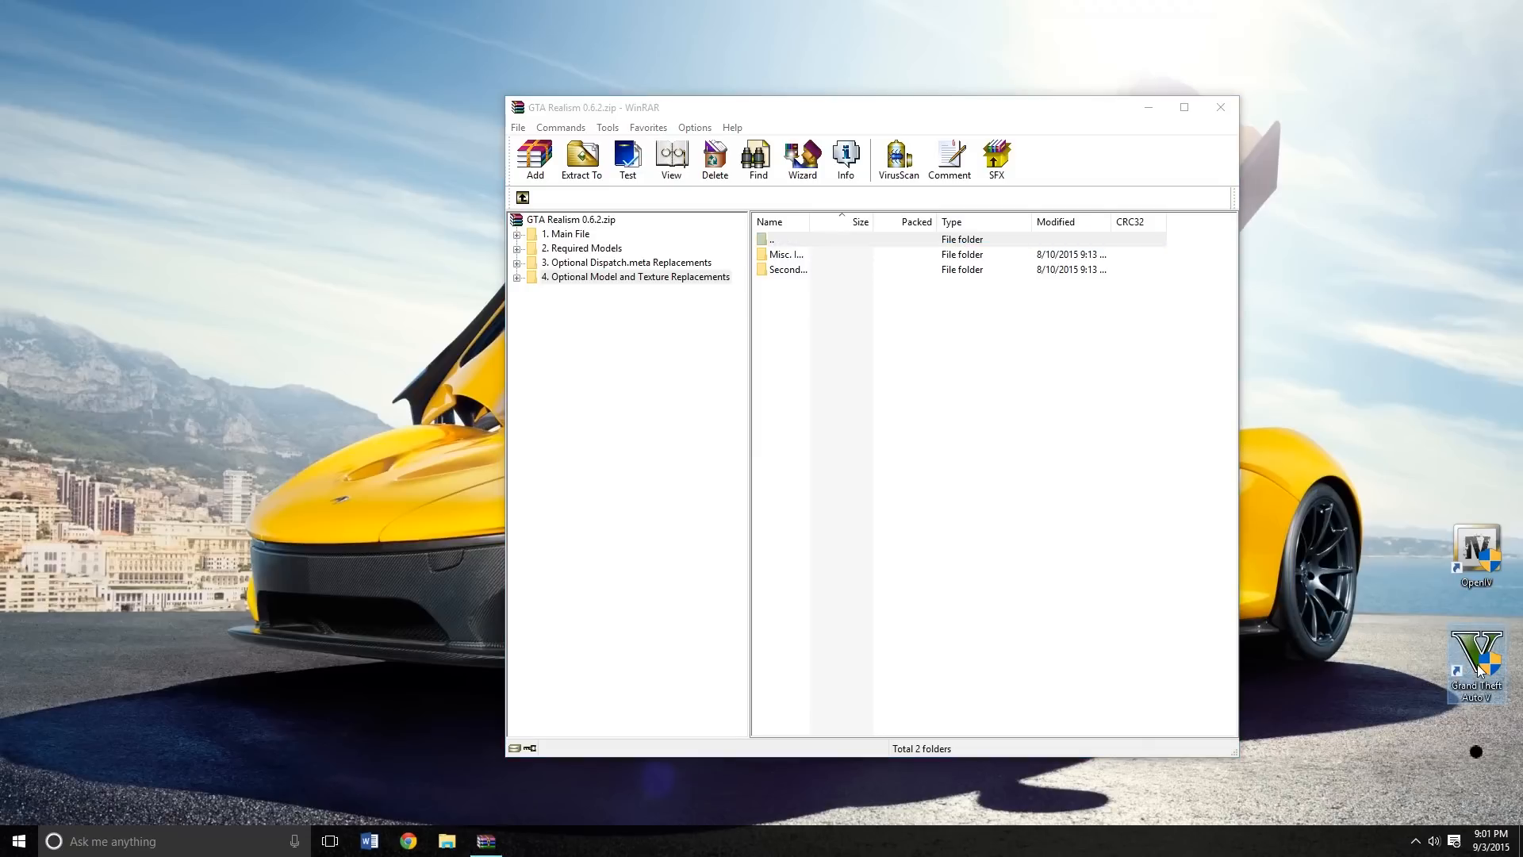
left_click(1485, 553)
right_click(1480, 673)
left_click(1441, 299)
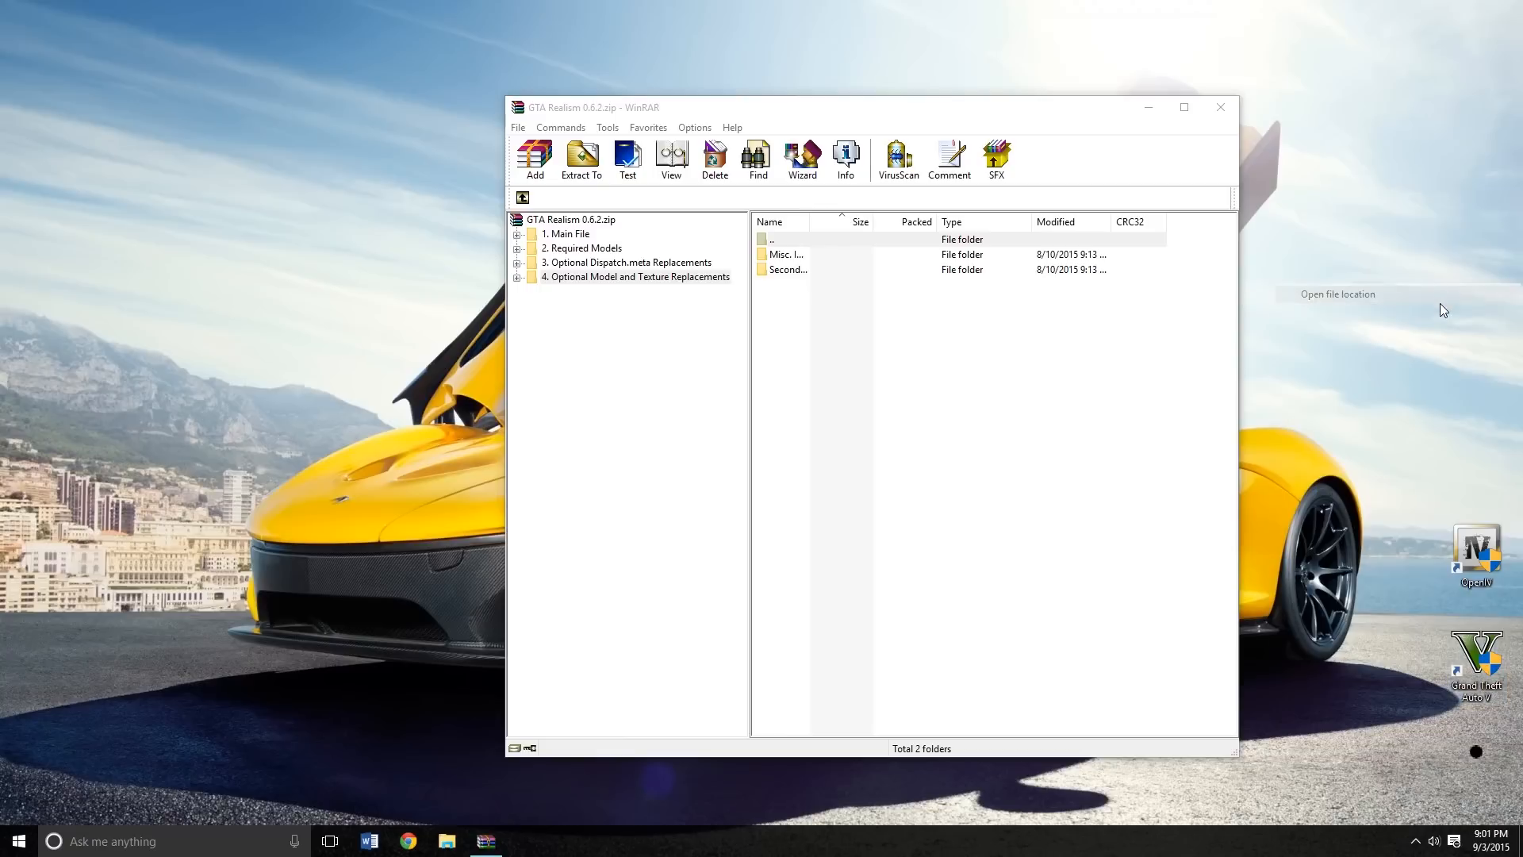
right_click(1500, 664)
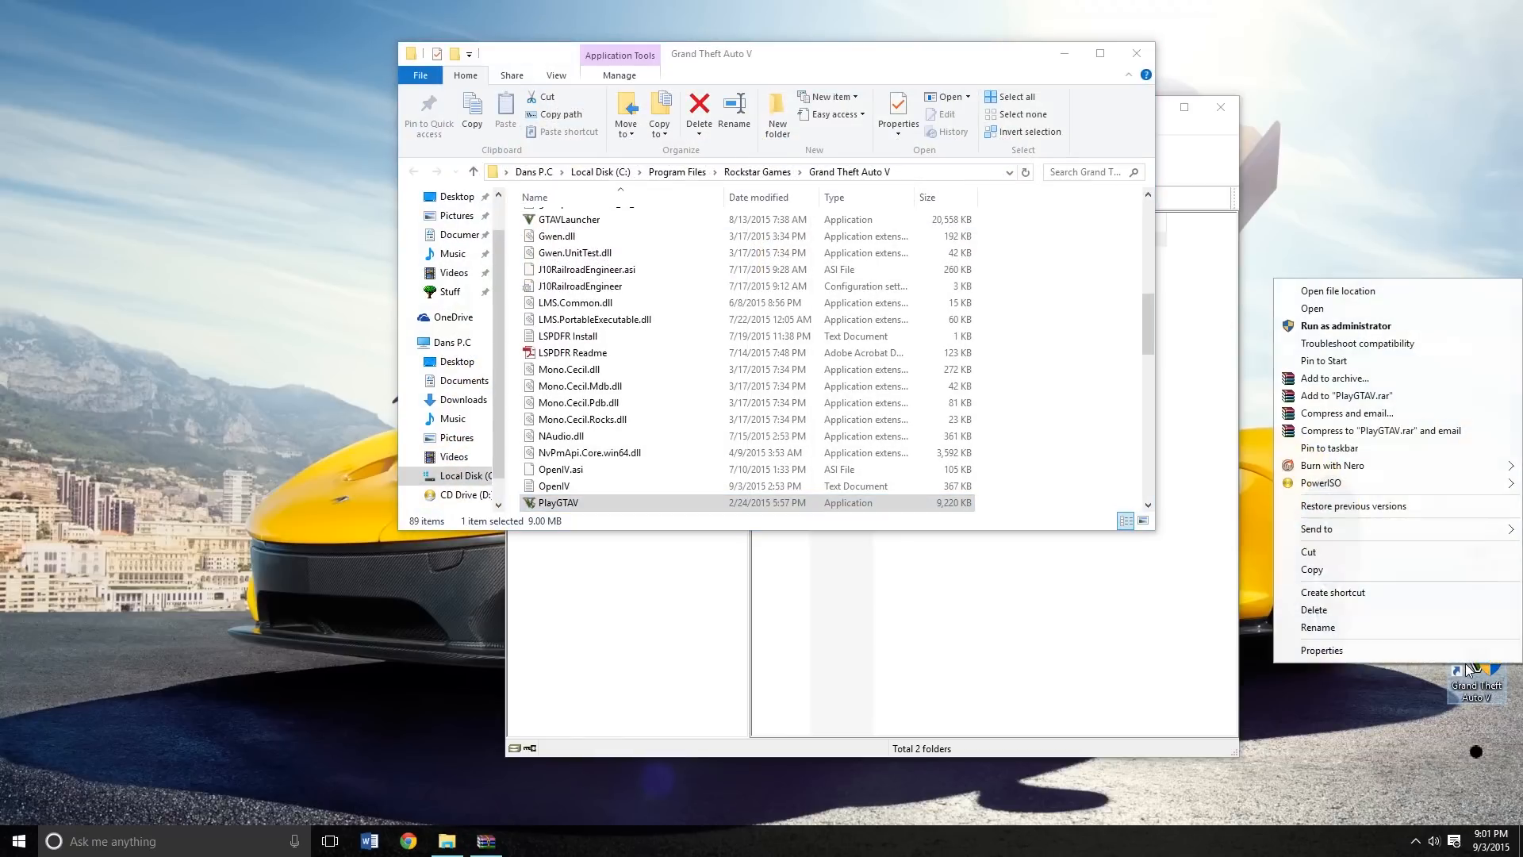
left_click(1338, 290)
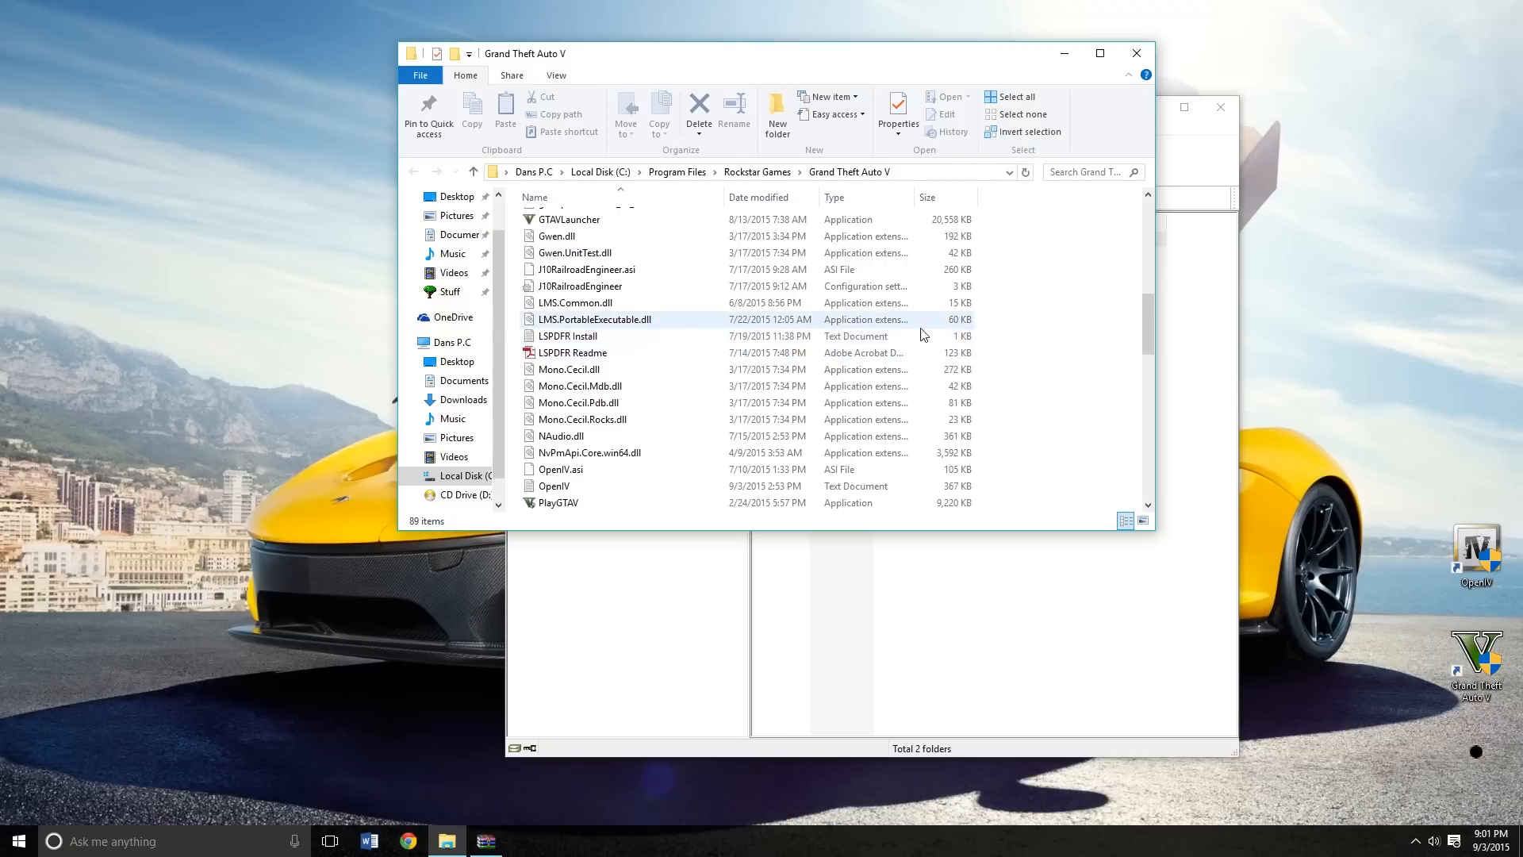
left_click(1139, 53)
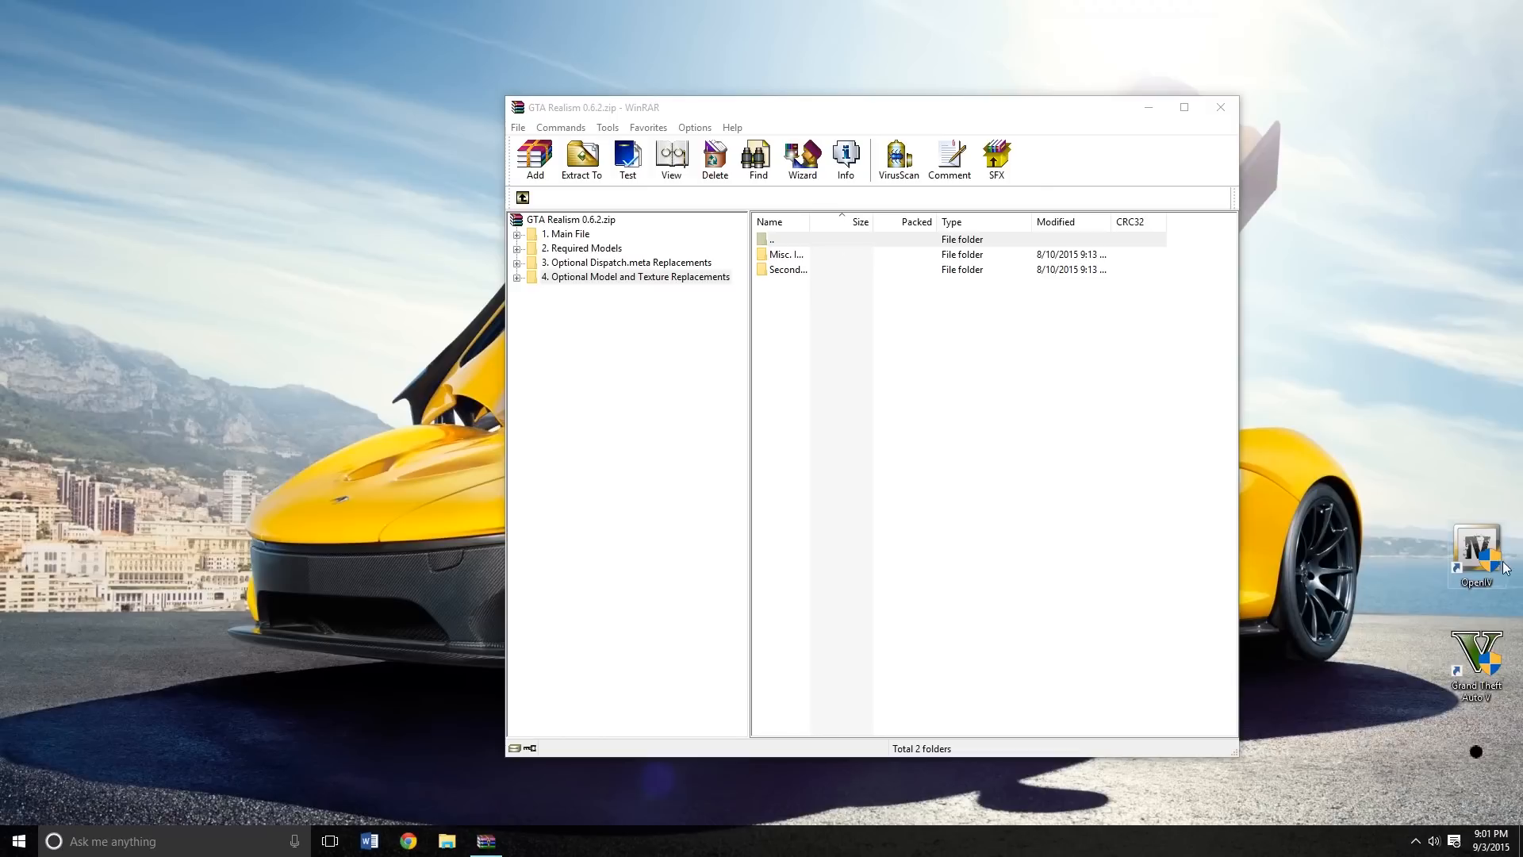
Open the file location of the Grand Theft Auto V desktop shortcut and maximize the folder window
right_click(1480, 678)
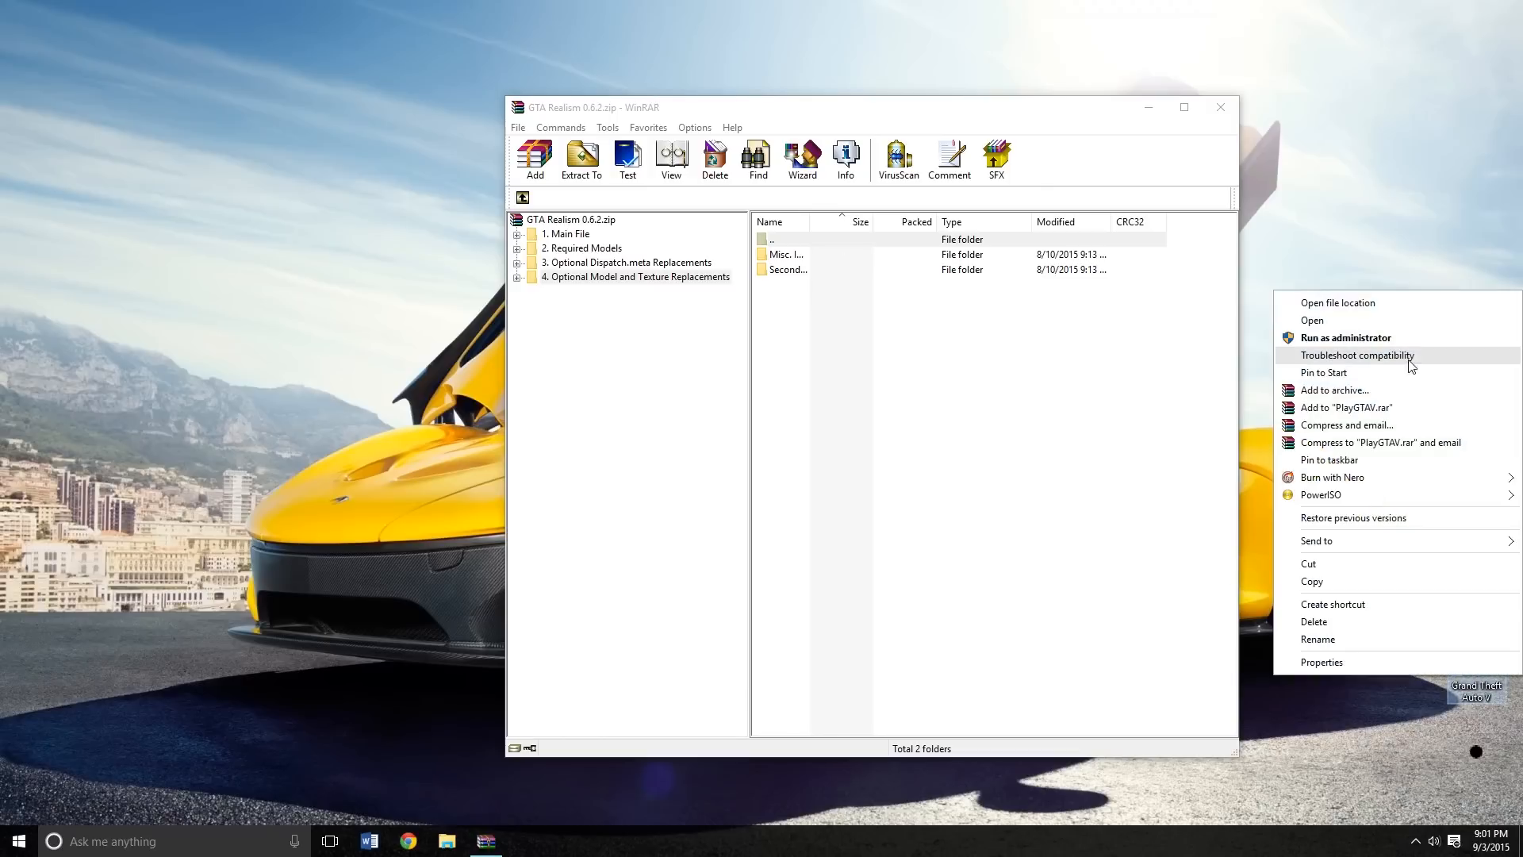
left_click(1332, 303)
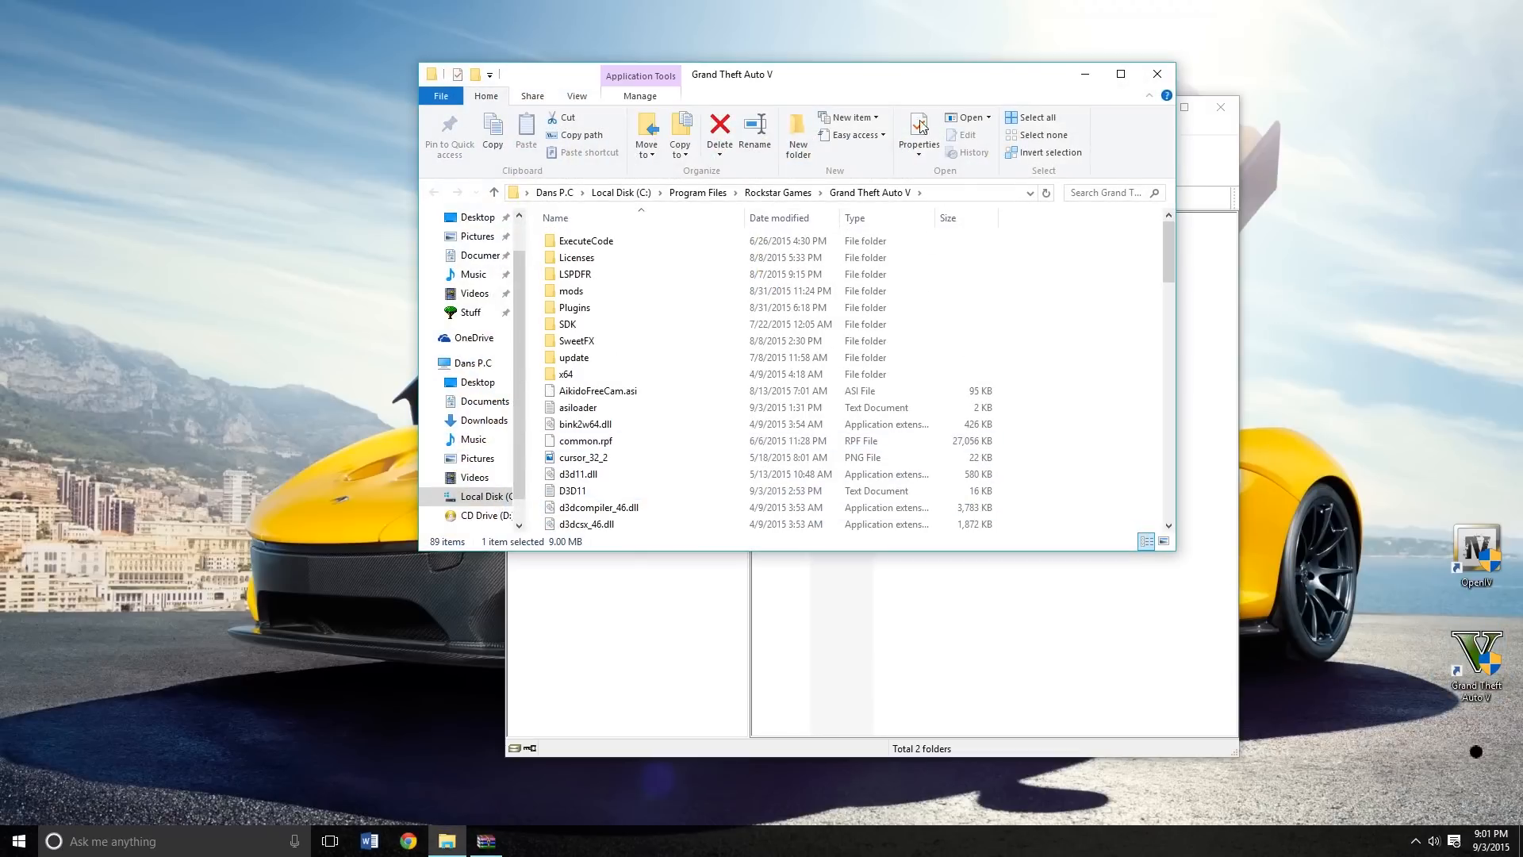
double_click(869, 80)
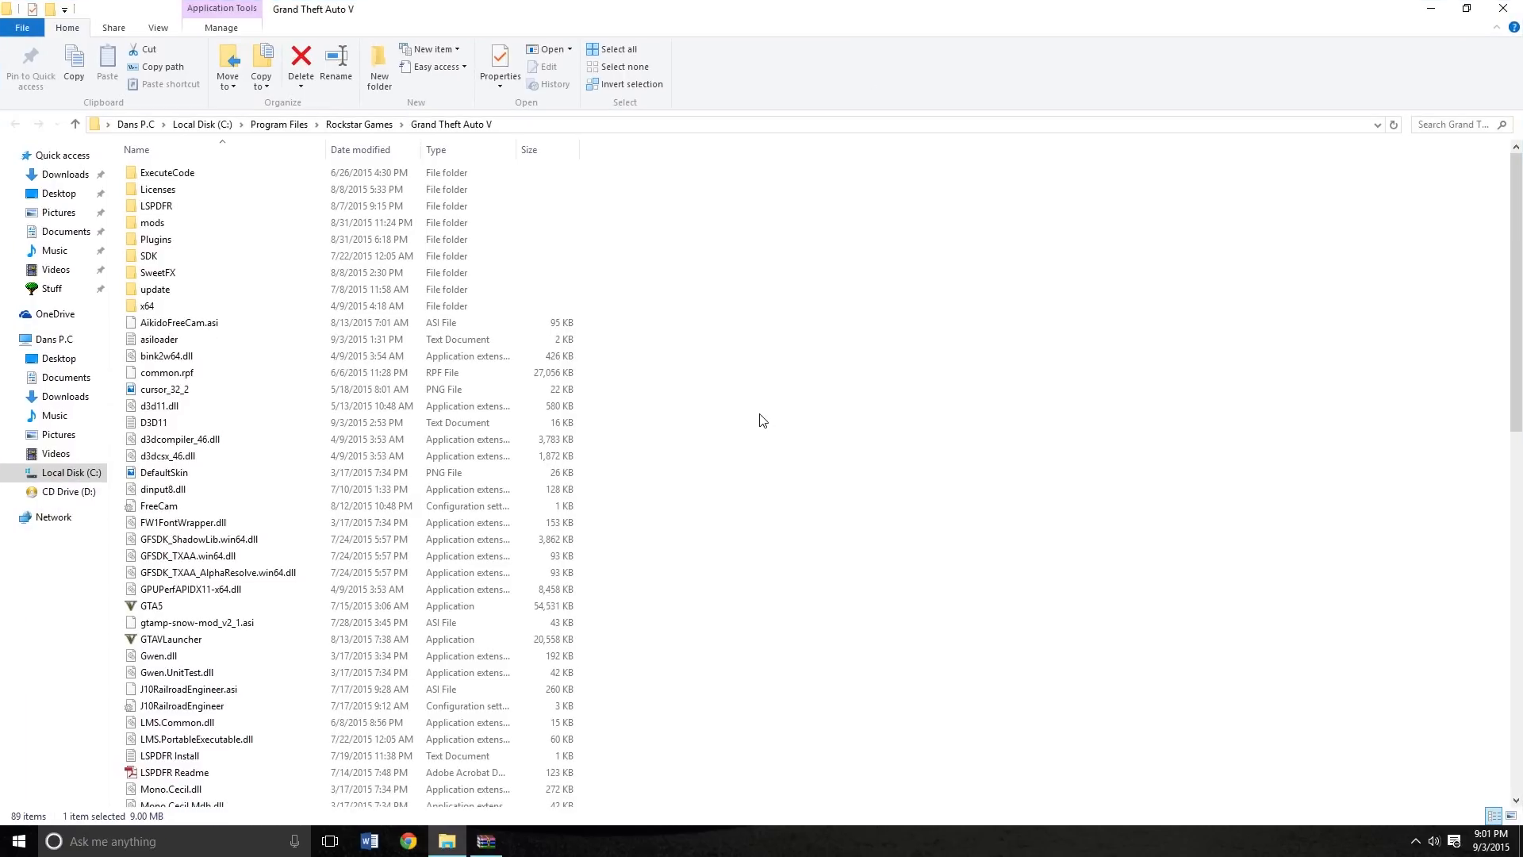
Examine the contents of the Grand Theft Auto V folder, highlighting the x64a.rpf to x64v.rpf files
scroll(589, 450, "down", 16)
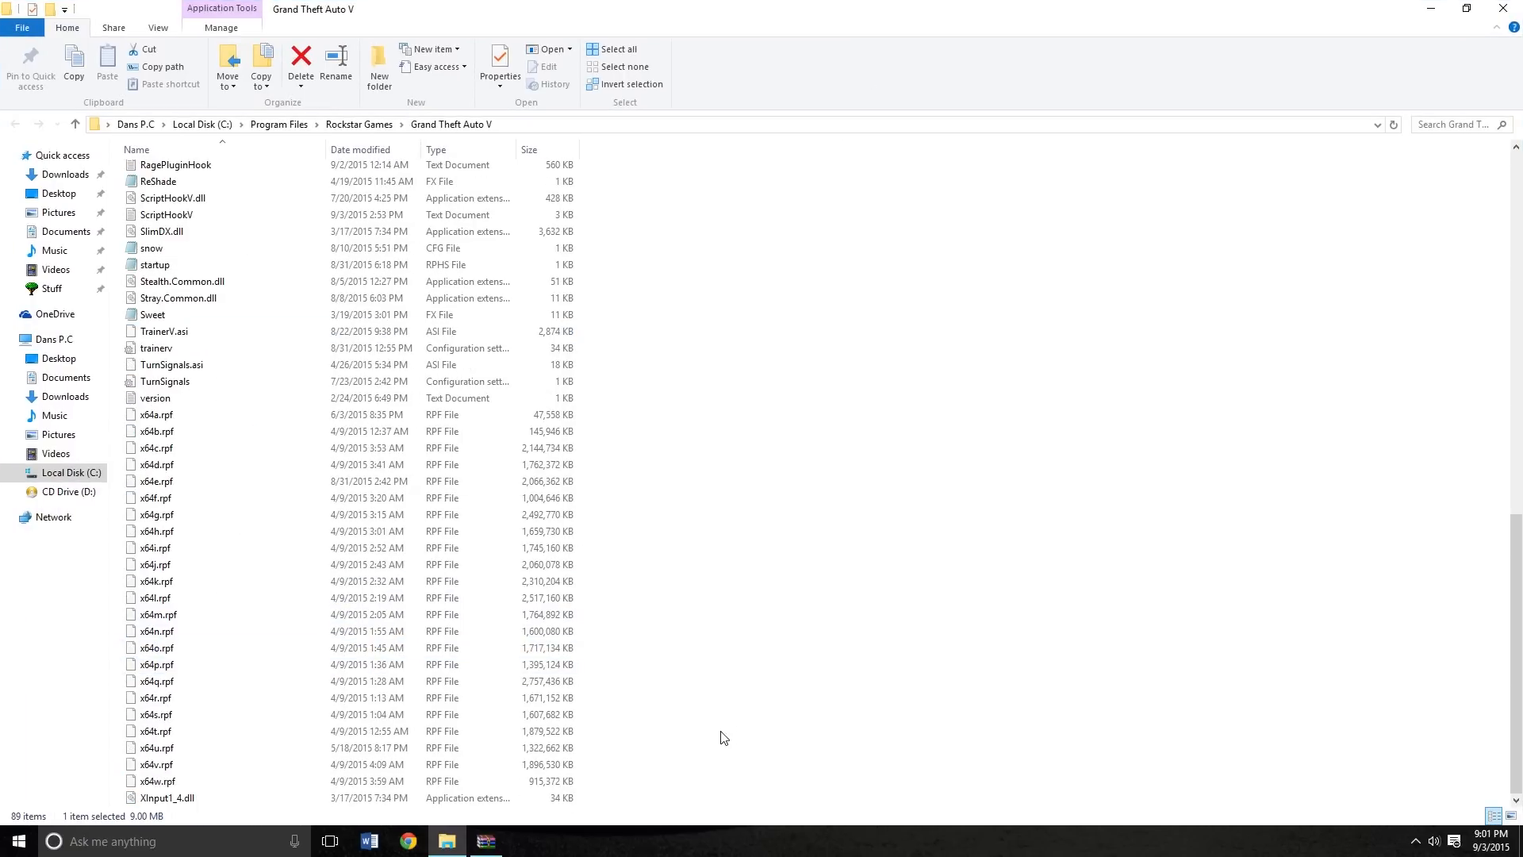
left_click_drag(713, 755, 214, 7)
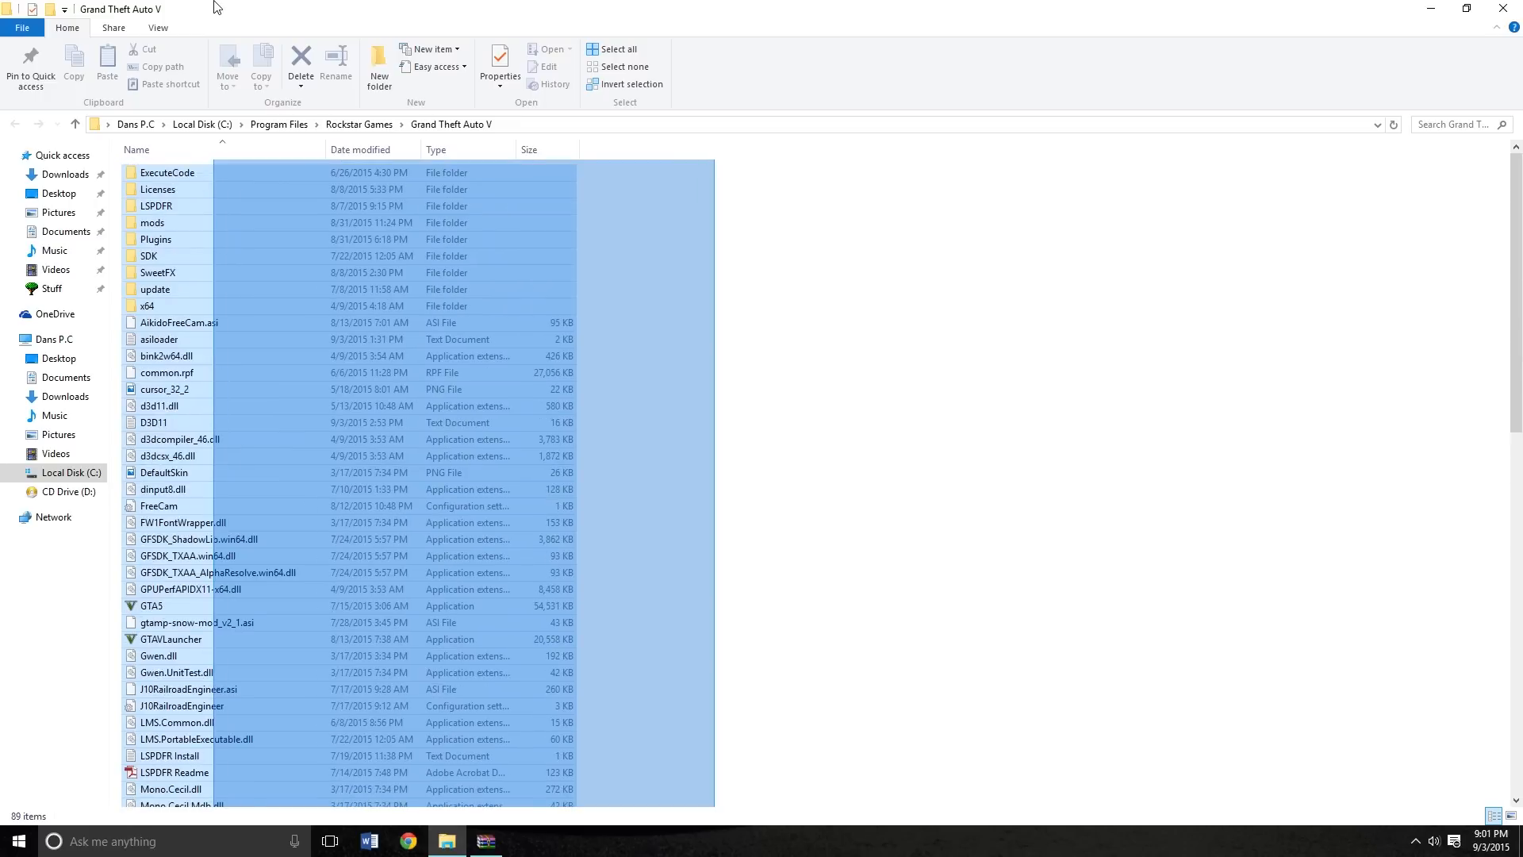
left_click(707, 435)
scroll(693, 466, "down", 11)
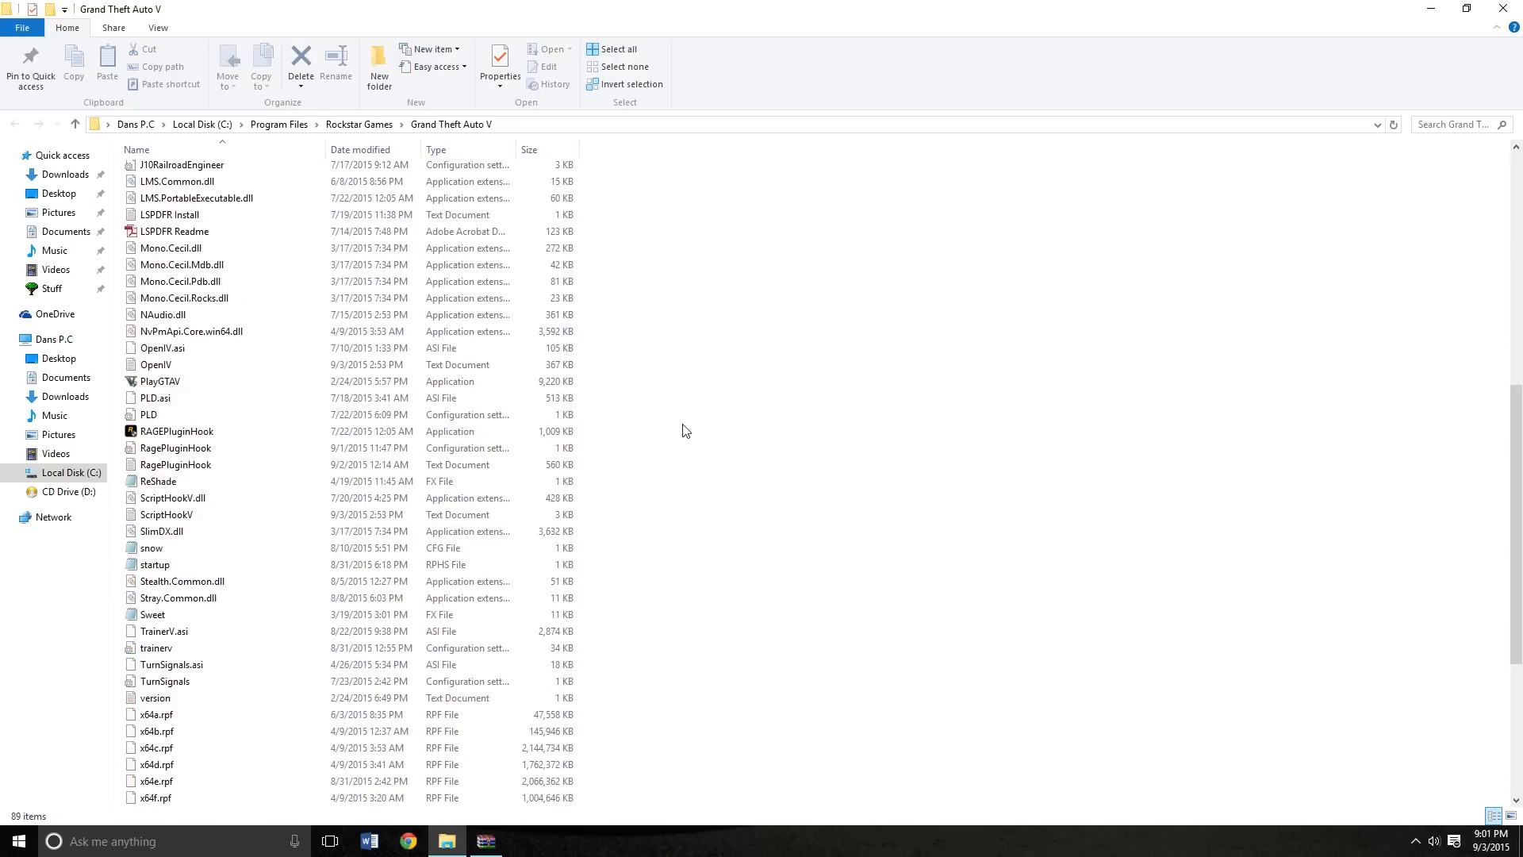
scroll(684, 435, "down", 6)
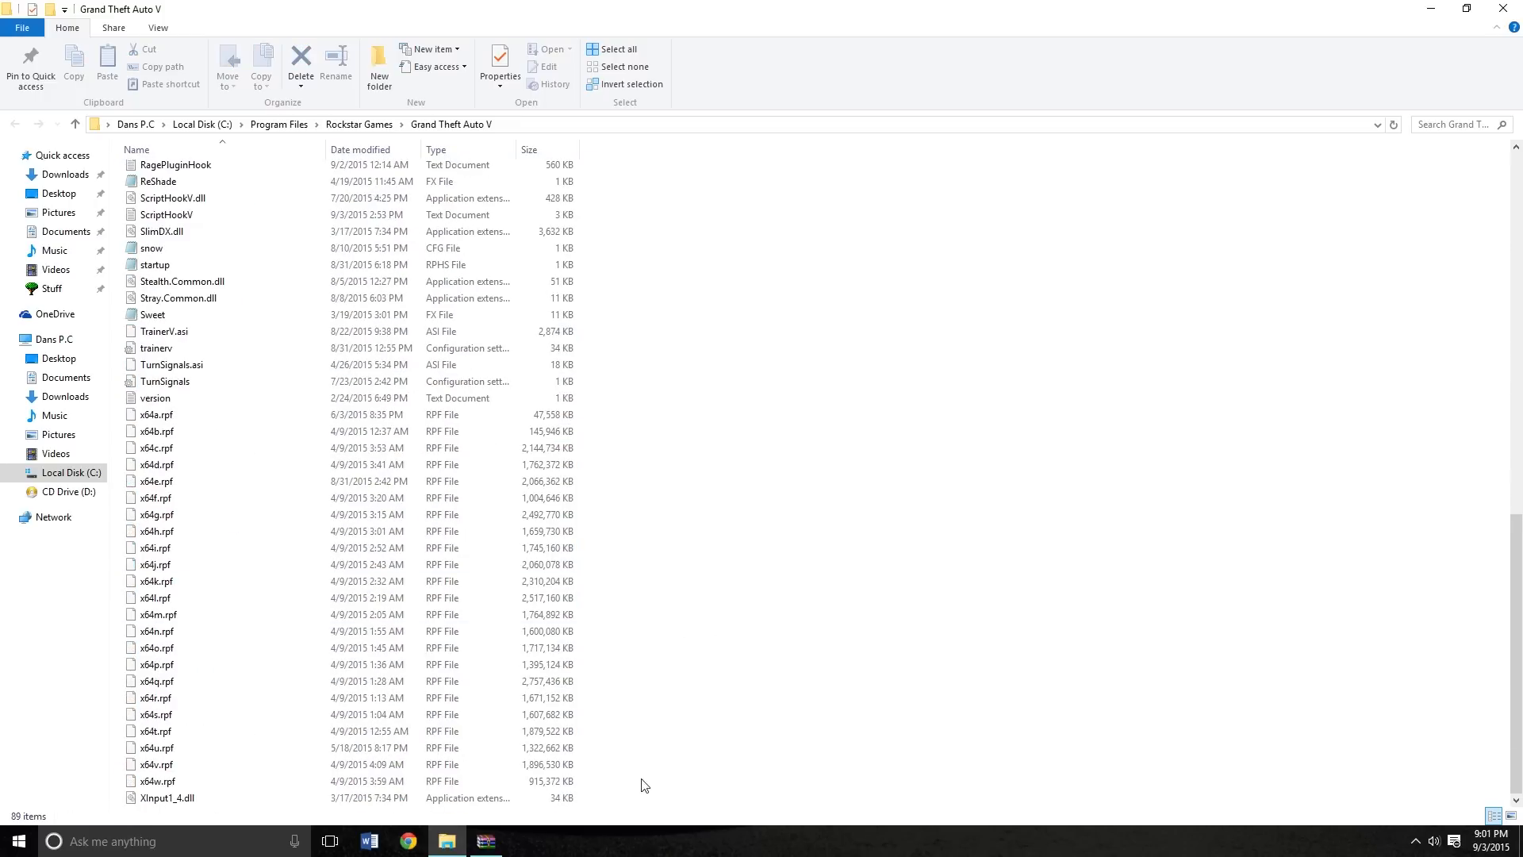
left_click_drag(617, 771, 297, 407)
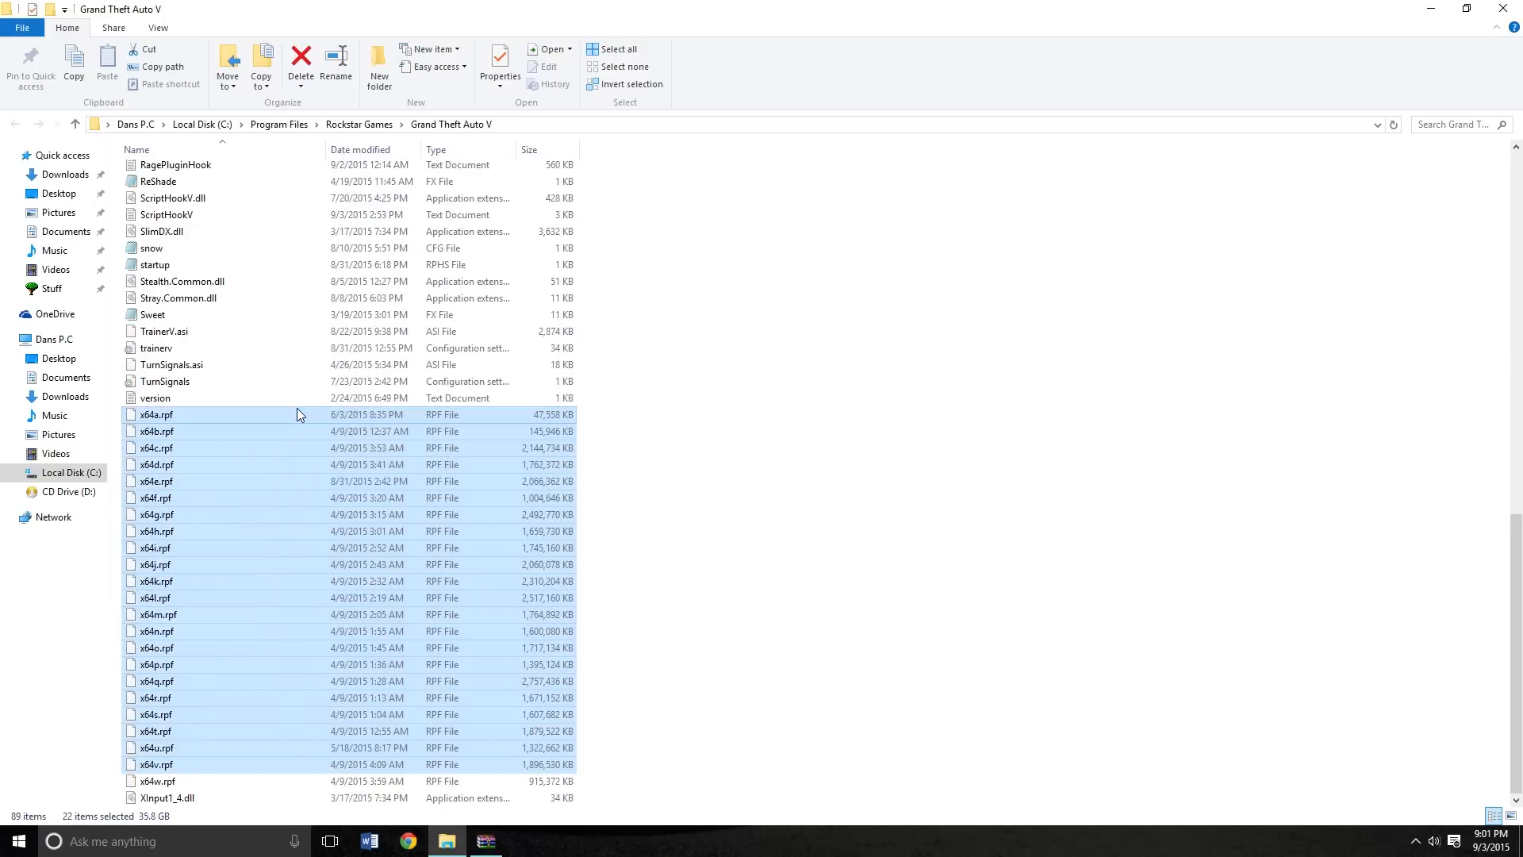
left_click(821, 482)
scroll(792, 495, "up", 17)
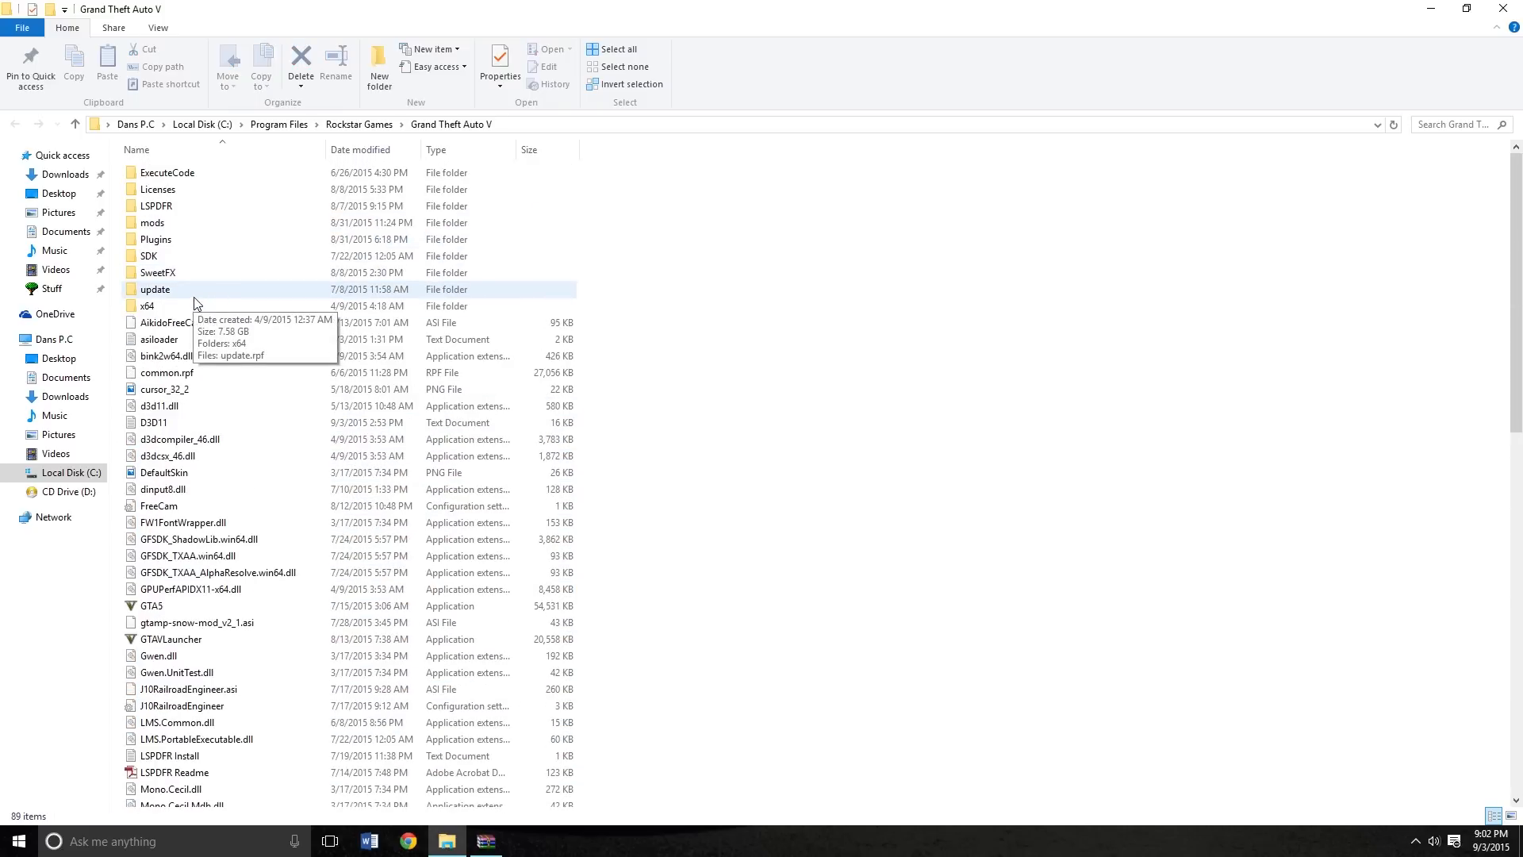
Examine the contents of the update folder and return to the Grand Theft Auto V folder
double_click(197, 295)
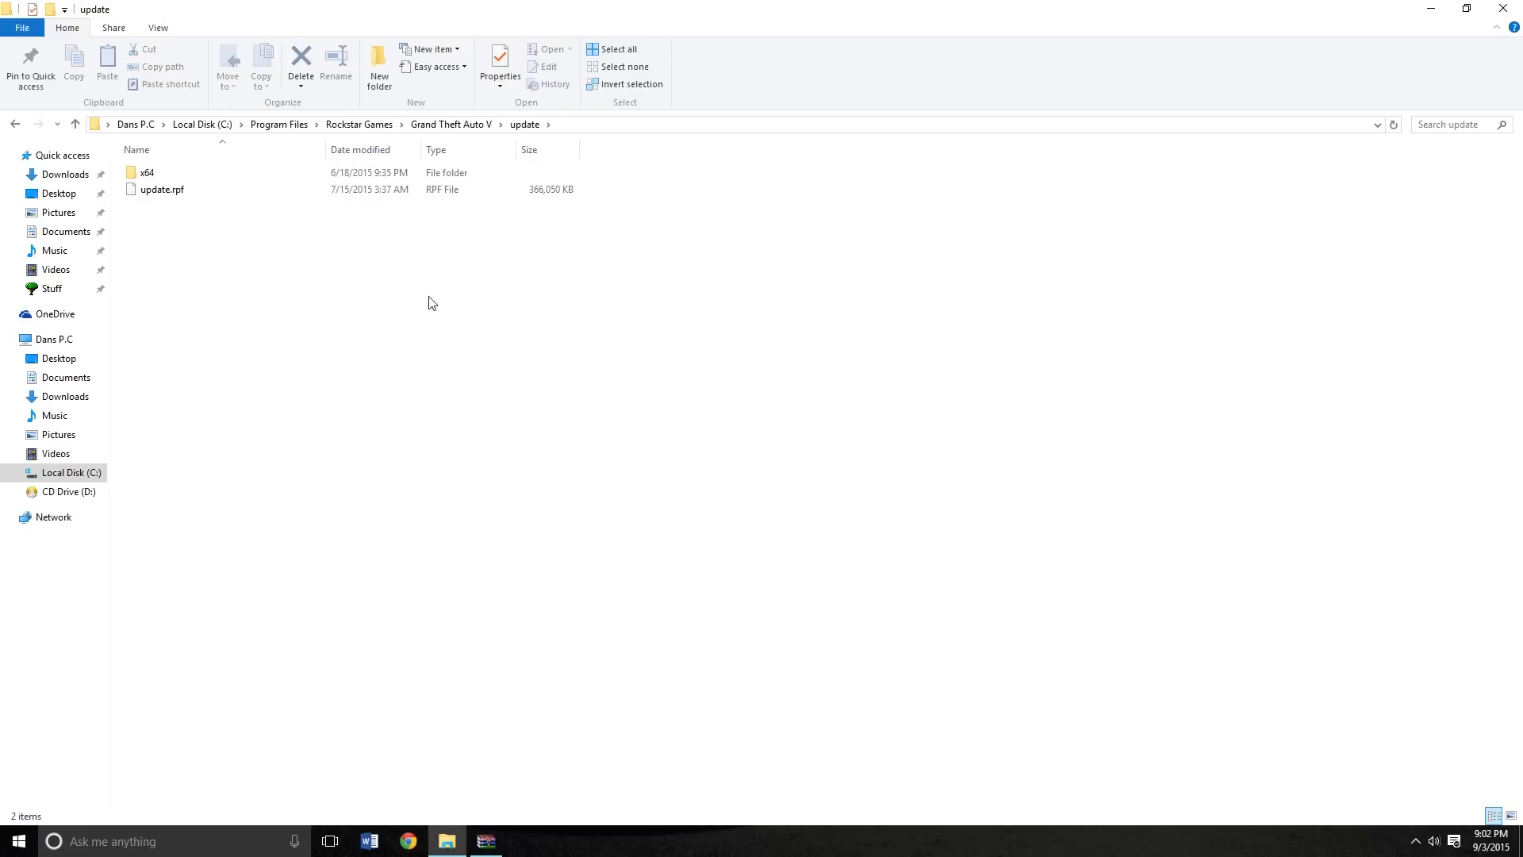
left_click_drag(406, 399, 245, 142)
left_click(305, 309)
left_click(475, 126)
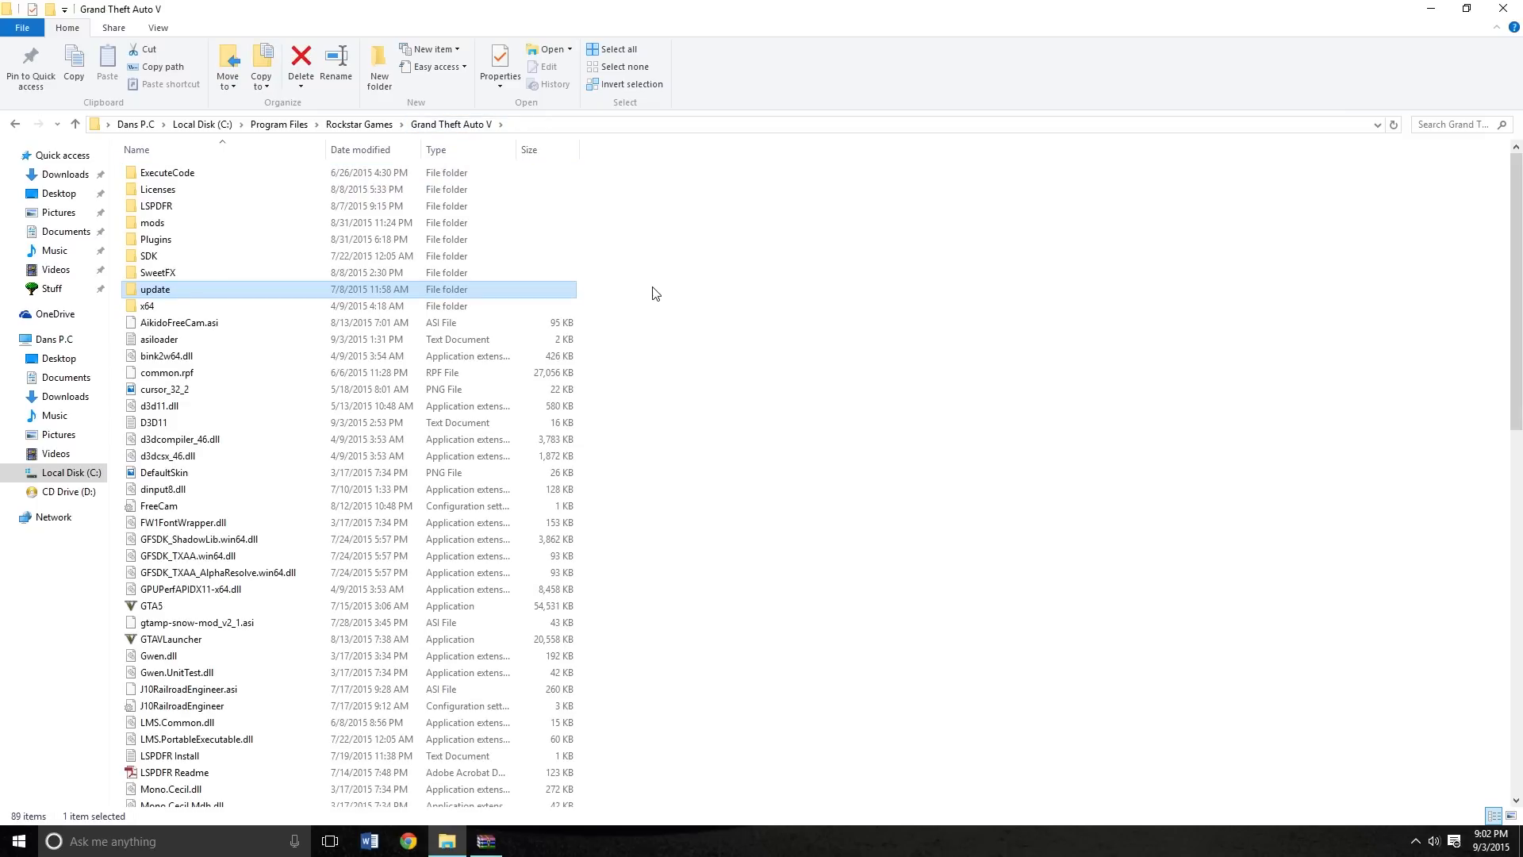
Try to create a new folder named mods in the Grand Theft Auto V folder
right_click(763, 200)
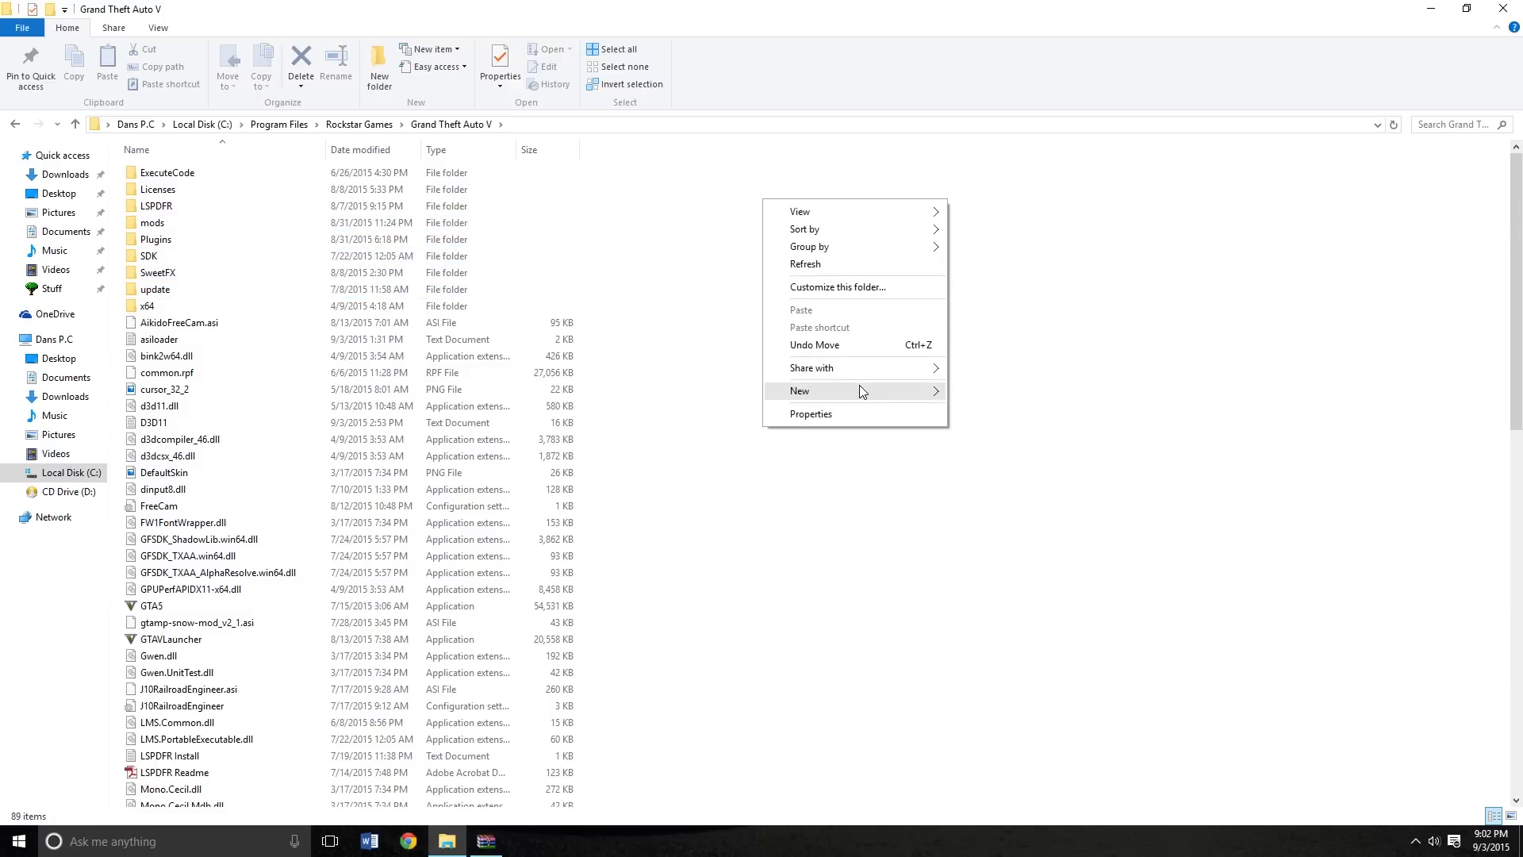
mouse_move(861, 390)
left_click(974, 392)
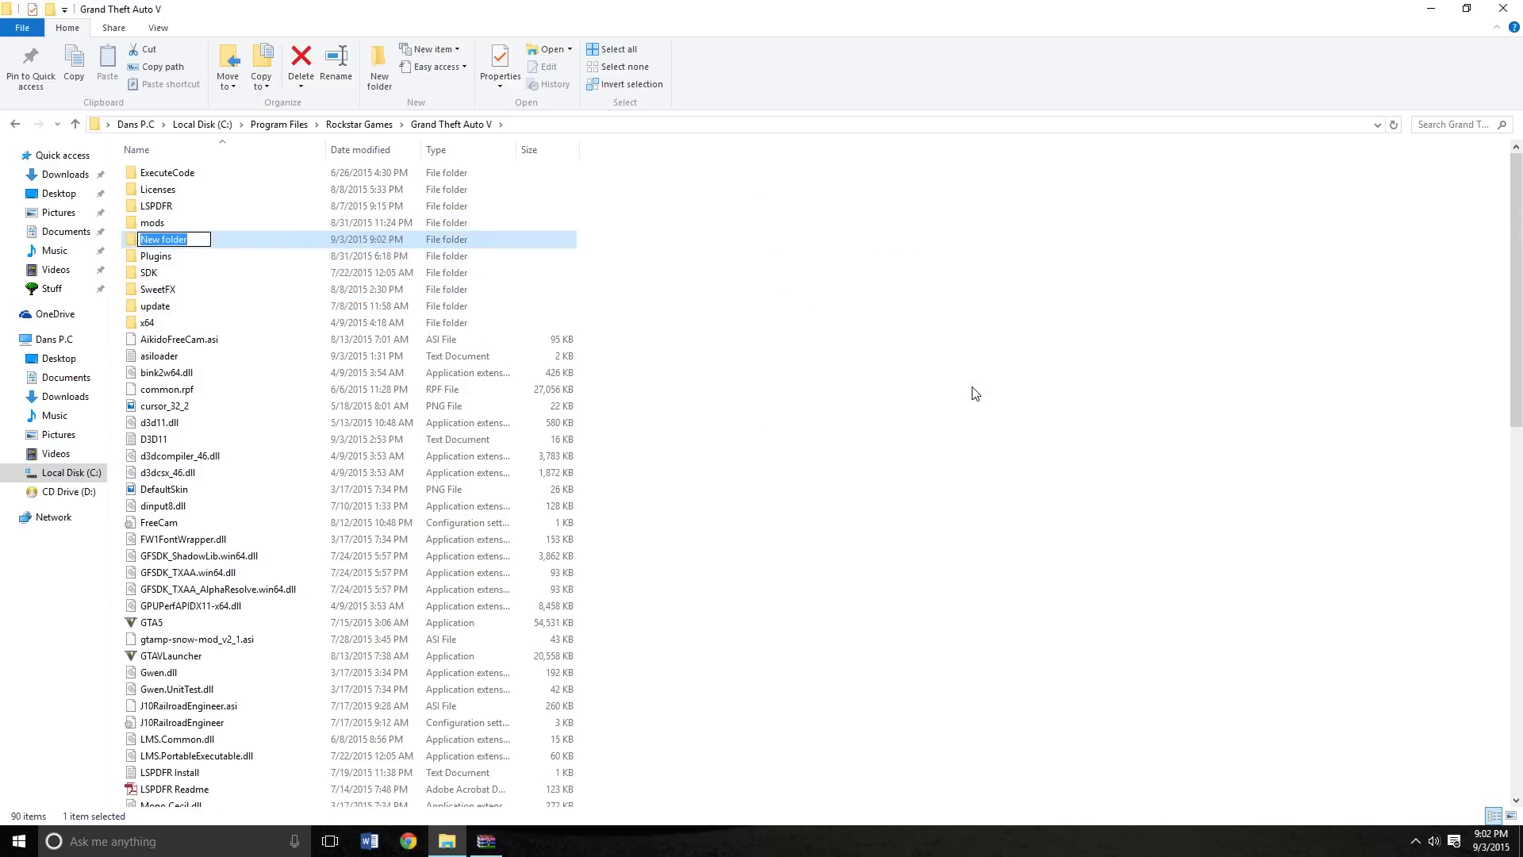
type("mods")
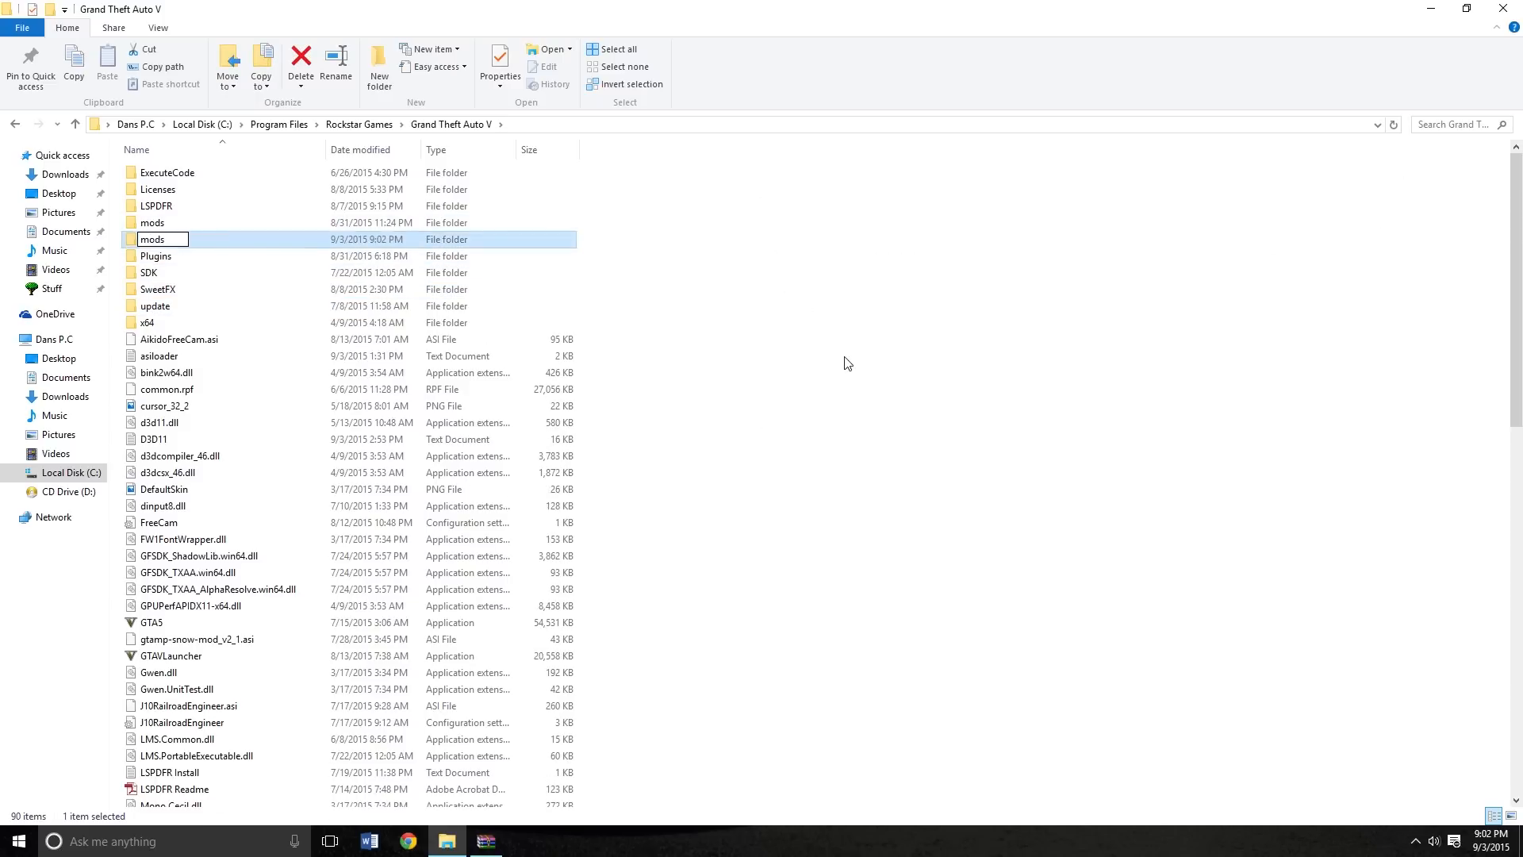
key("Return")
Open the existing mods folder and examine the folders and RPF files it contains
double_click(343, 227)
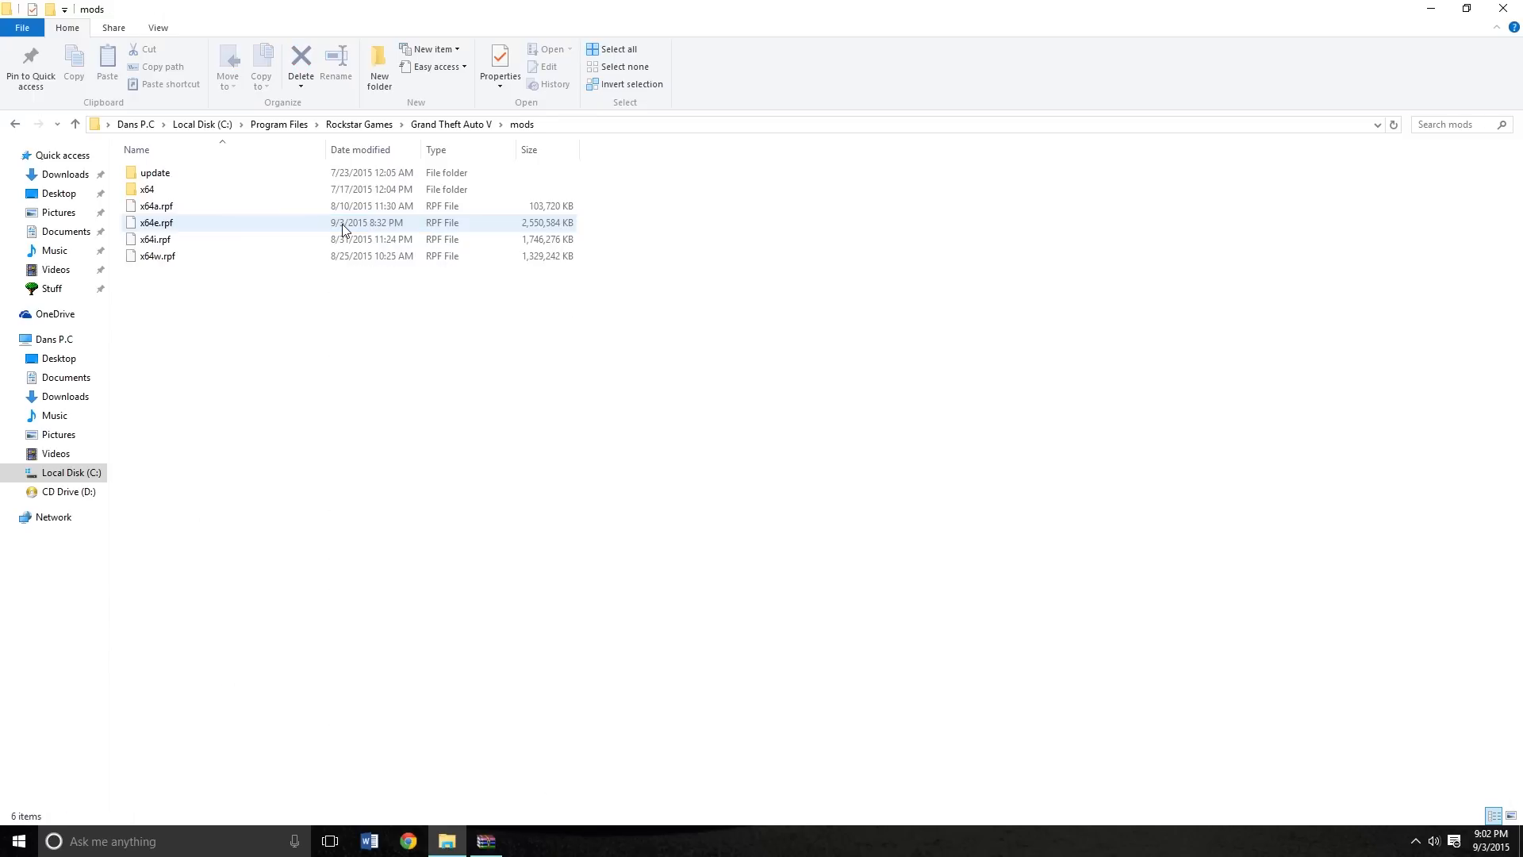
left_click_drag(646, 475, 386, 159)
left_click(413, 334)
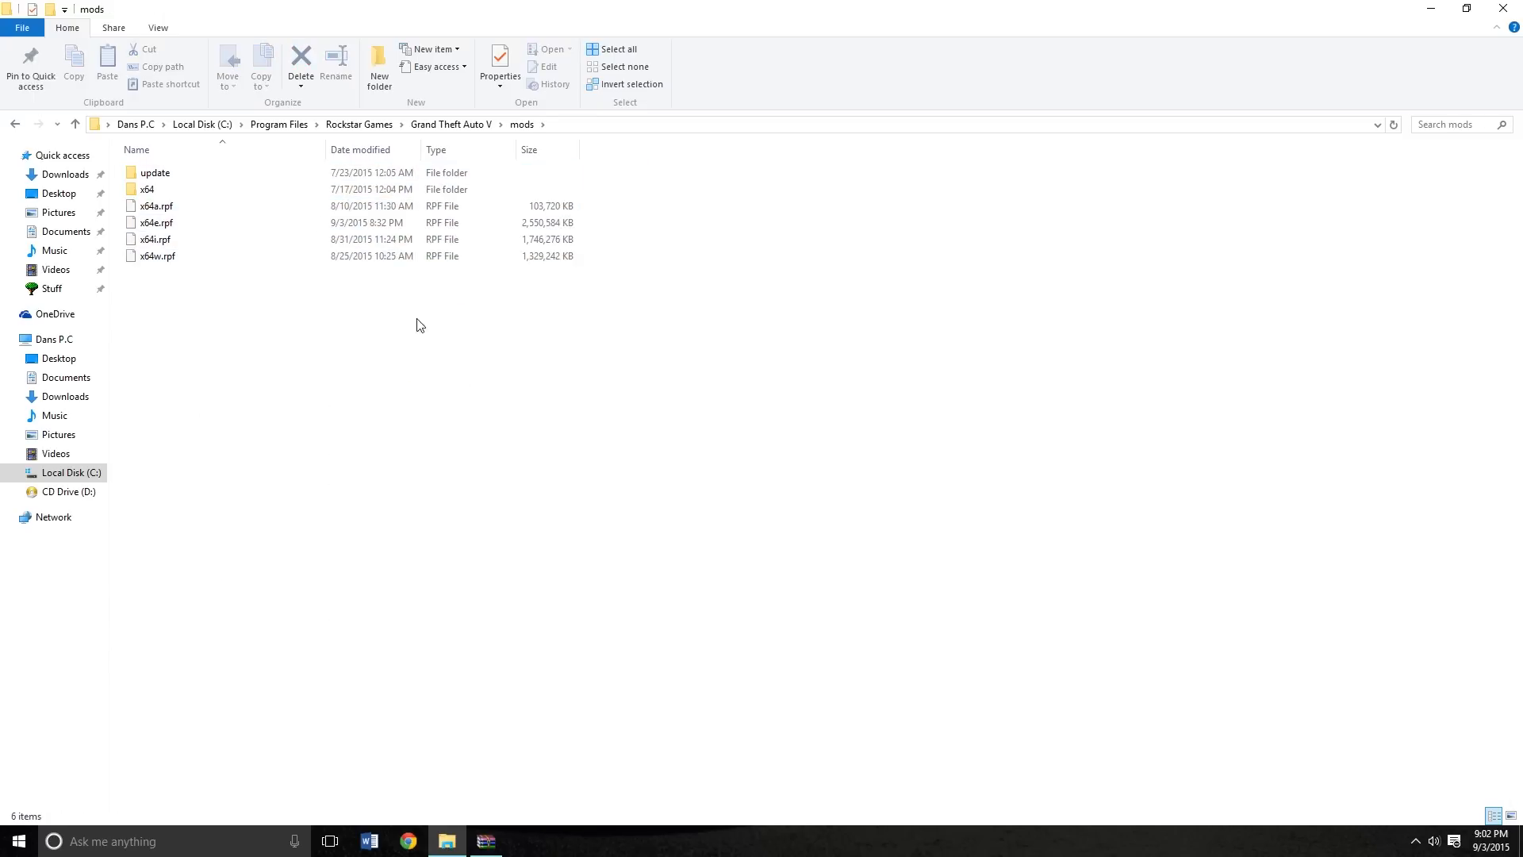
left_click_drag(458, 373, 181, 105)
left_click(384, 300)
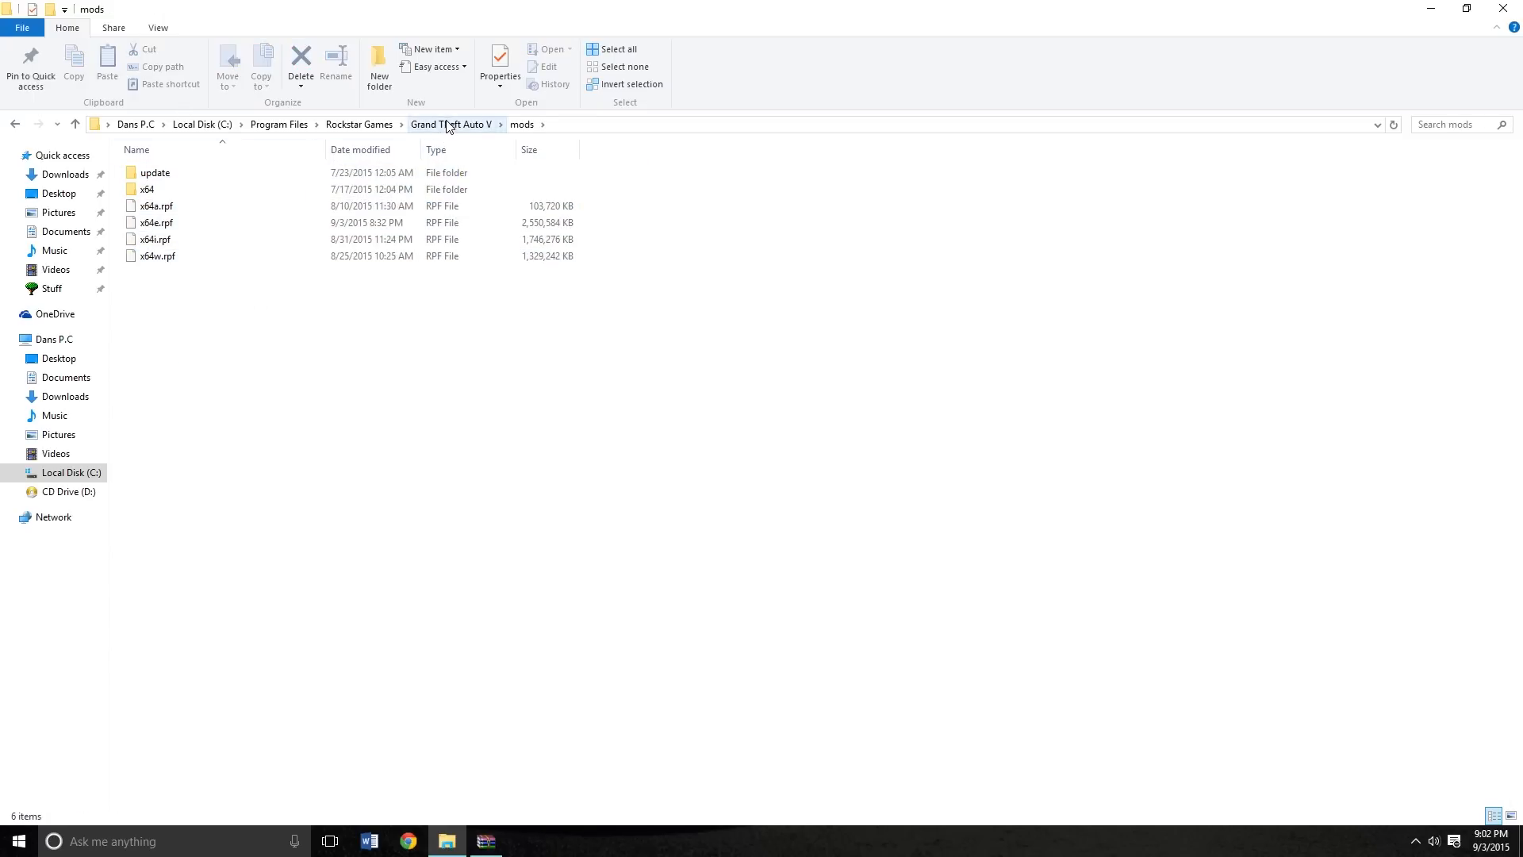
Copy x64e.rpf from the Grand Theft Auto V folder and open the mods folder as its paste destination
left_click(448, 127)
scroll(367, 560, "down", 16)
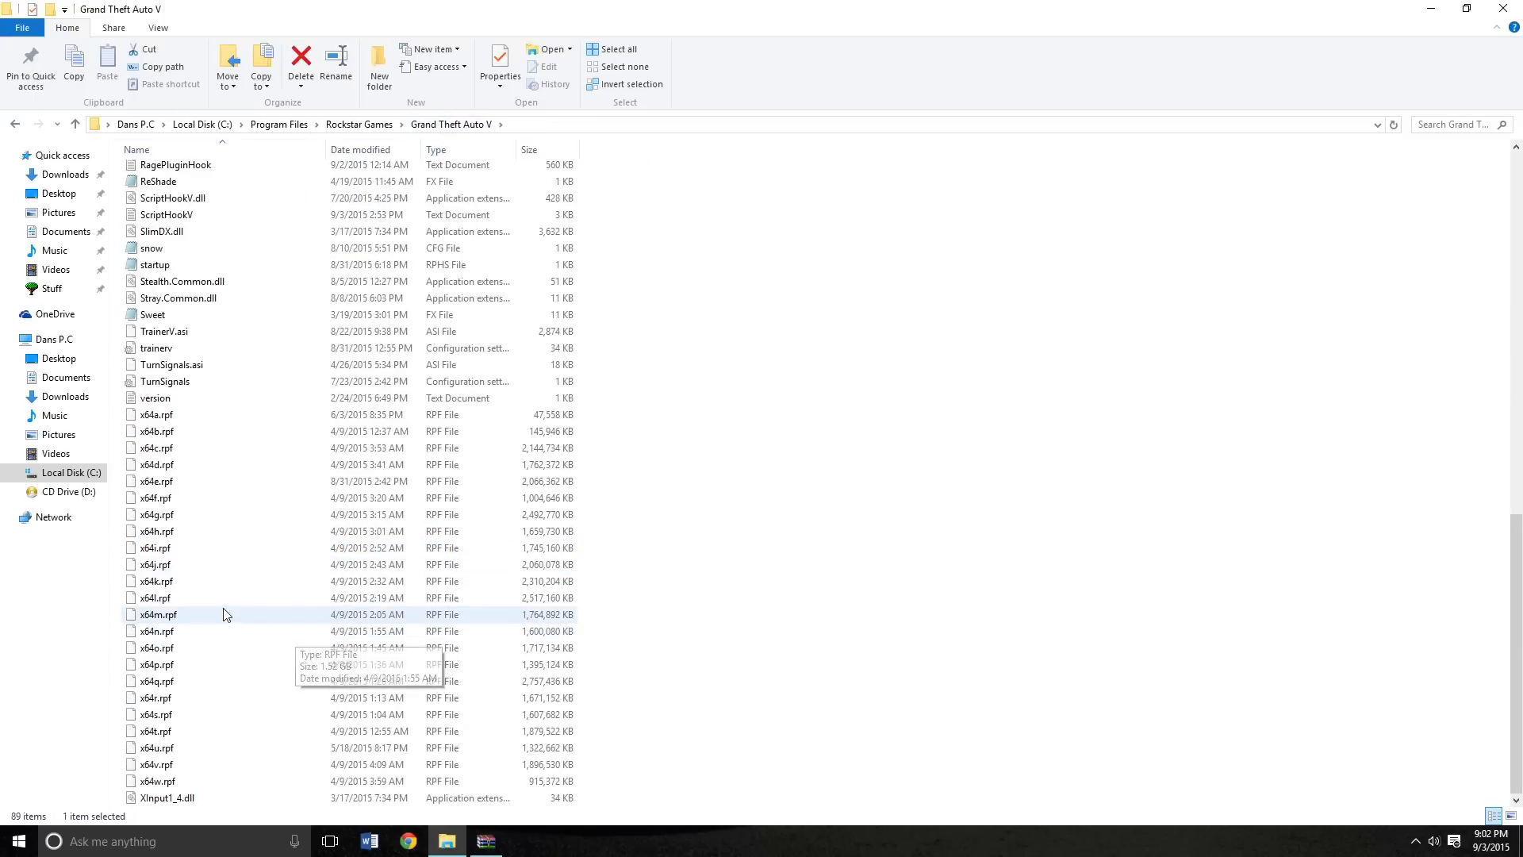
left_click(193, 483)
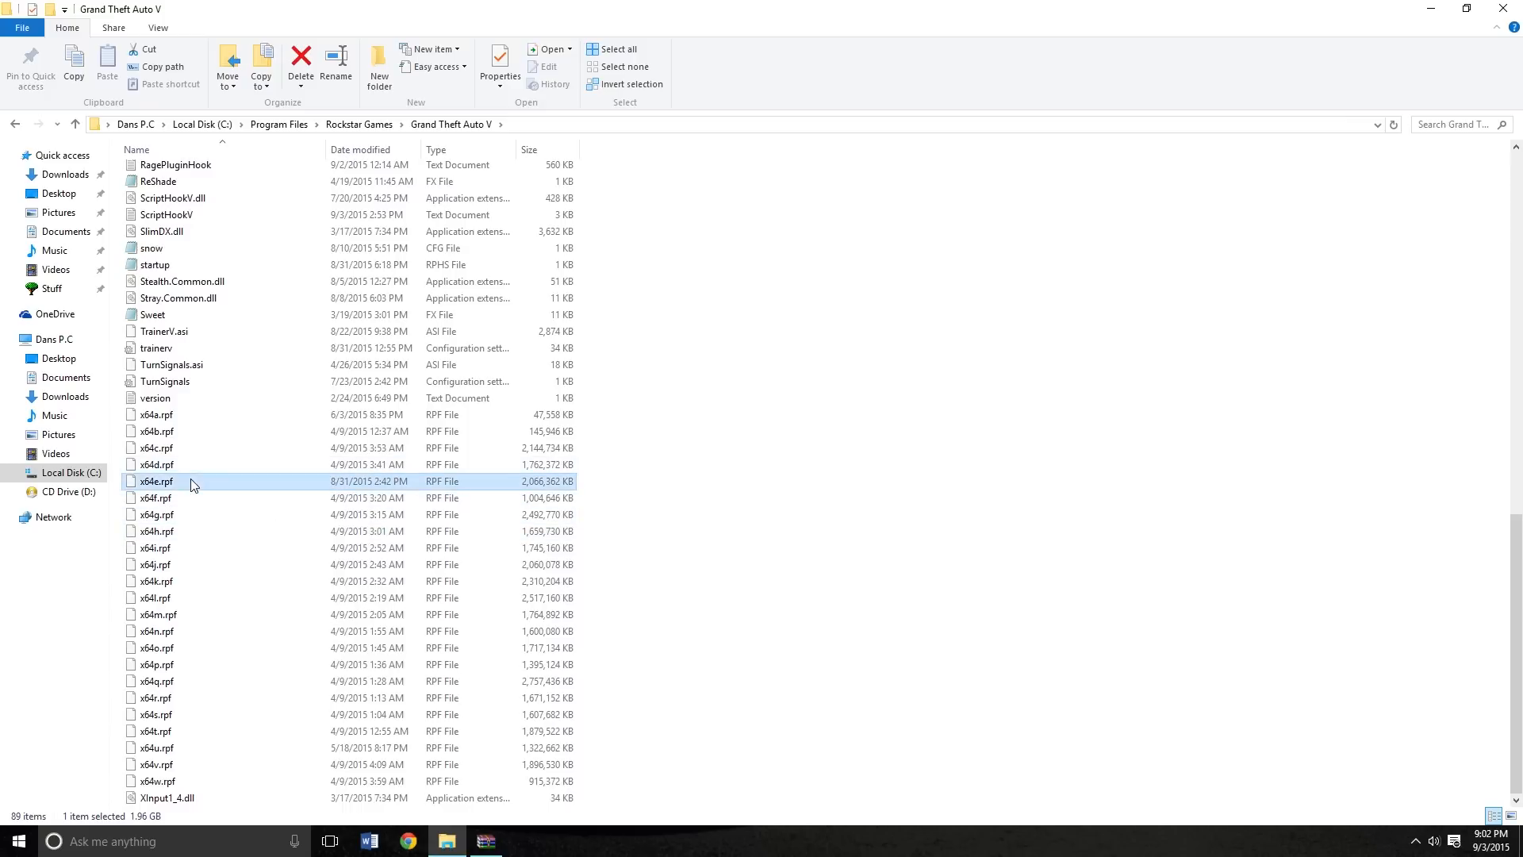
right_click(193, 483)
left_click(269, 682)
left_click(689, 623)
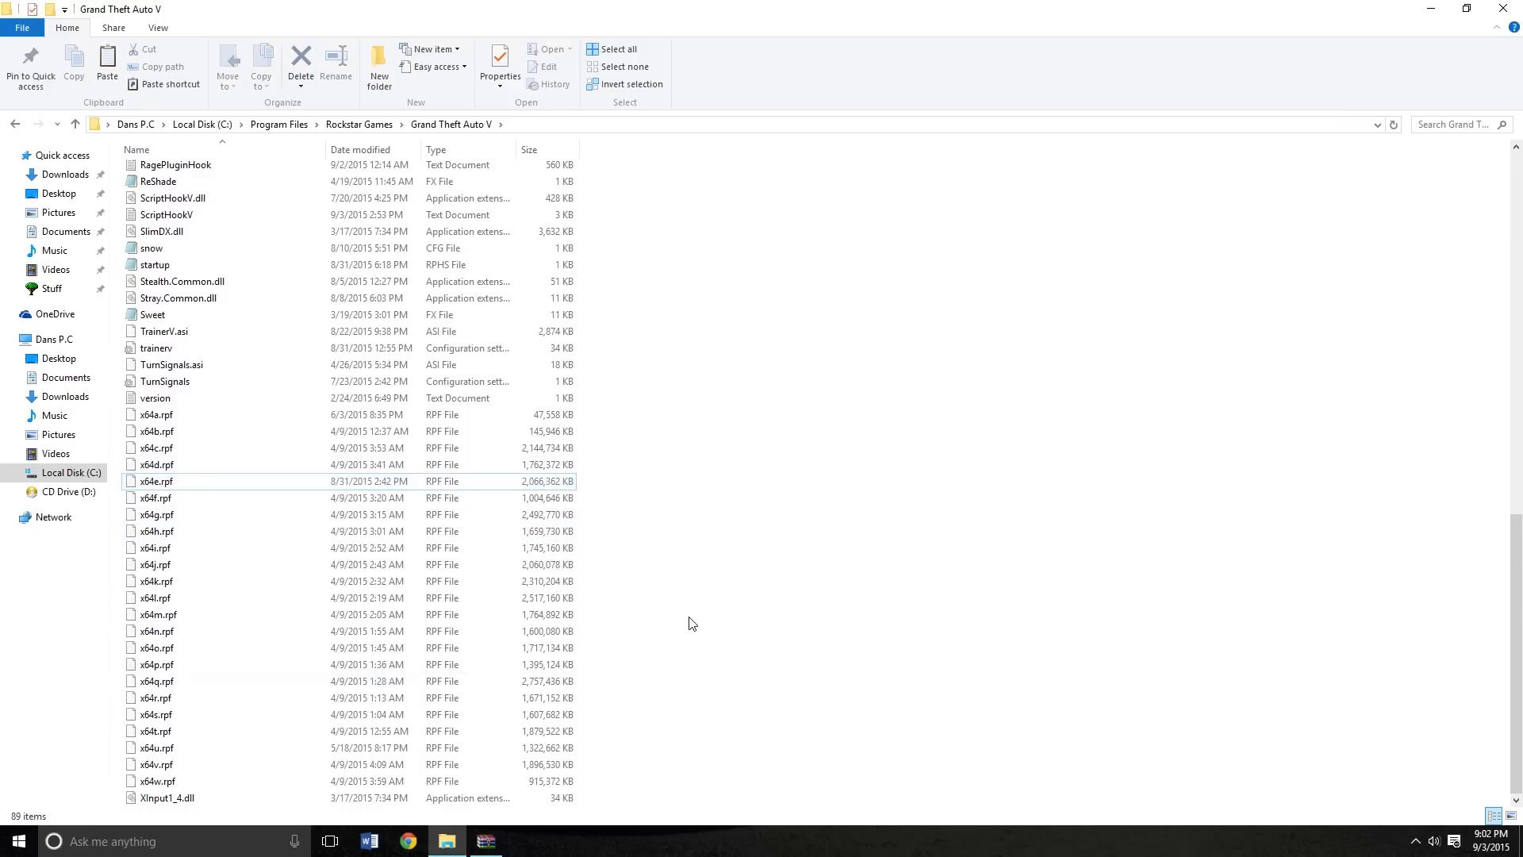
scroll(249, 349, "up", 17)
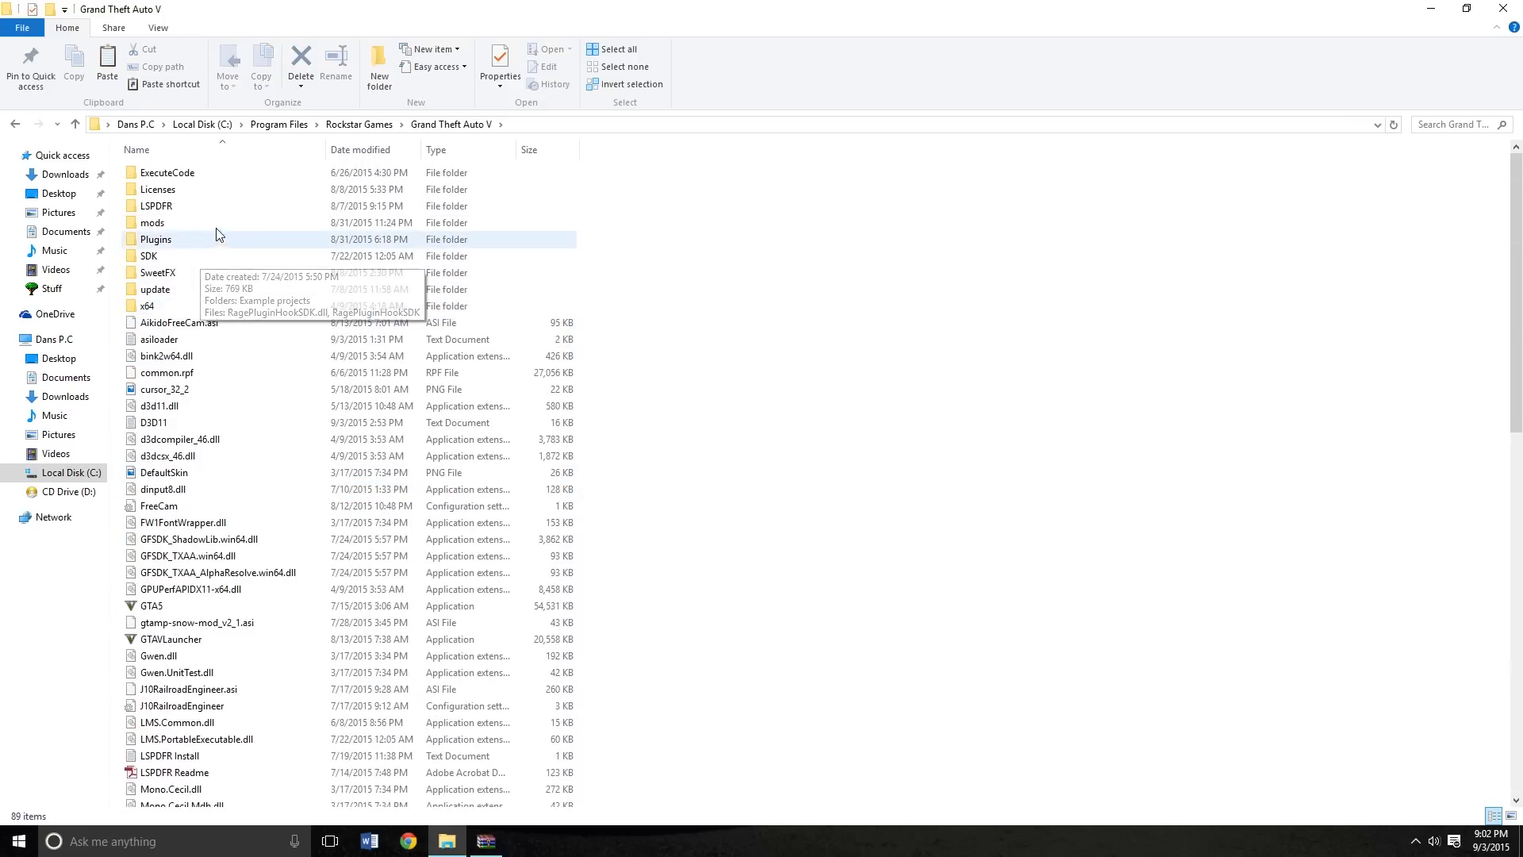
double_click(218, 223)
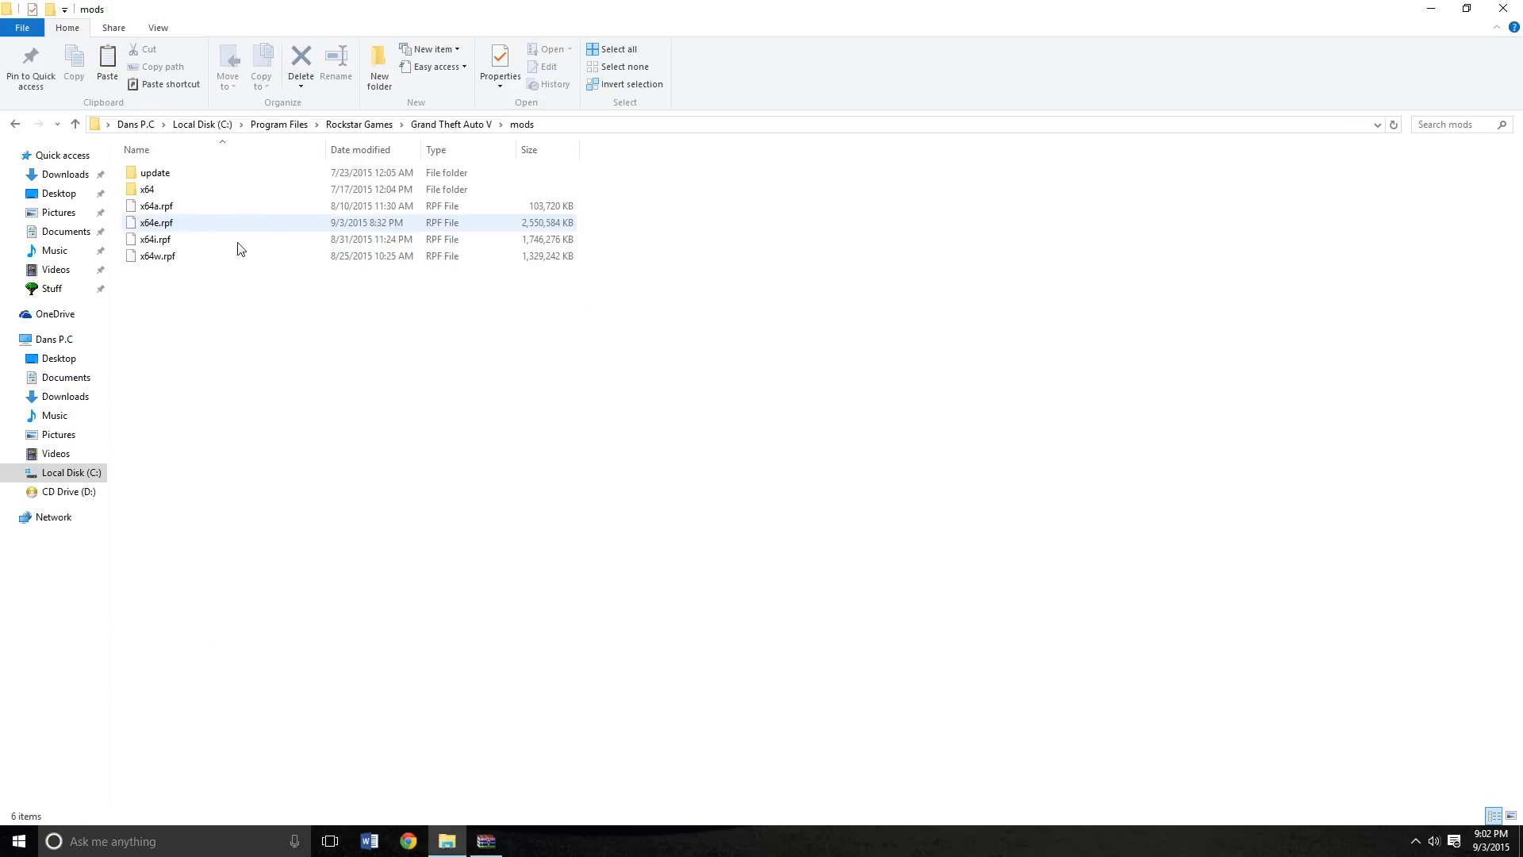
right_click(502, 349)
left_click(870, 418)
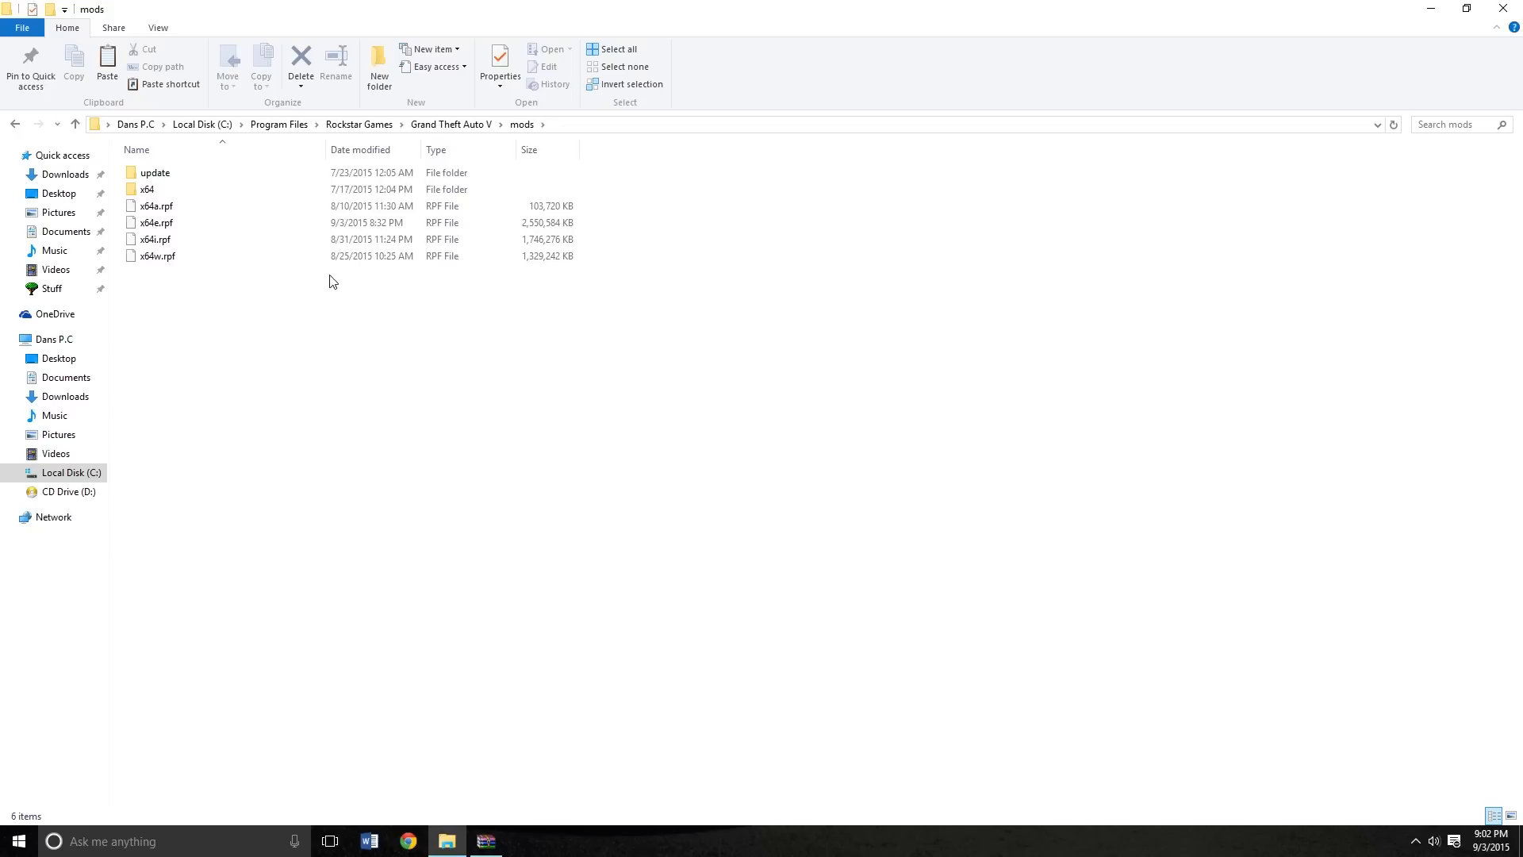
Copy the x64 folder and update.rpf from the game's update folder
left_click(458, 125)
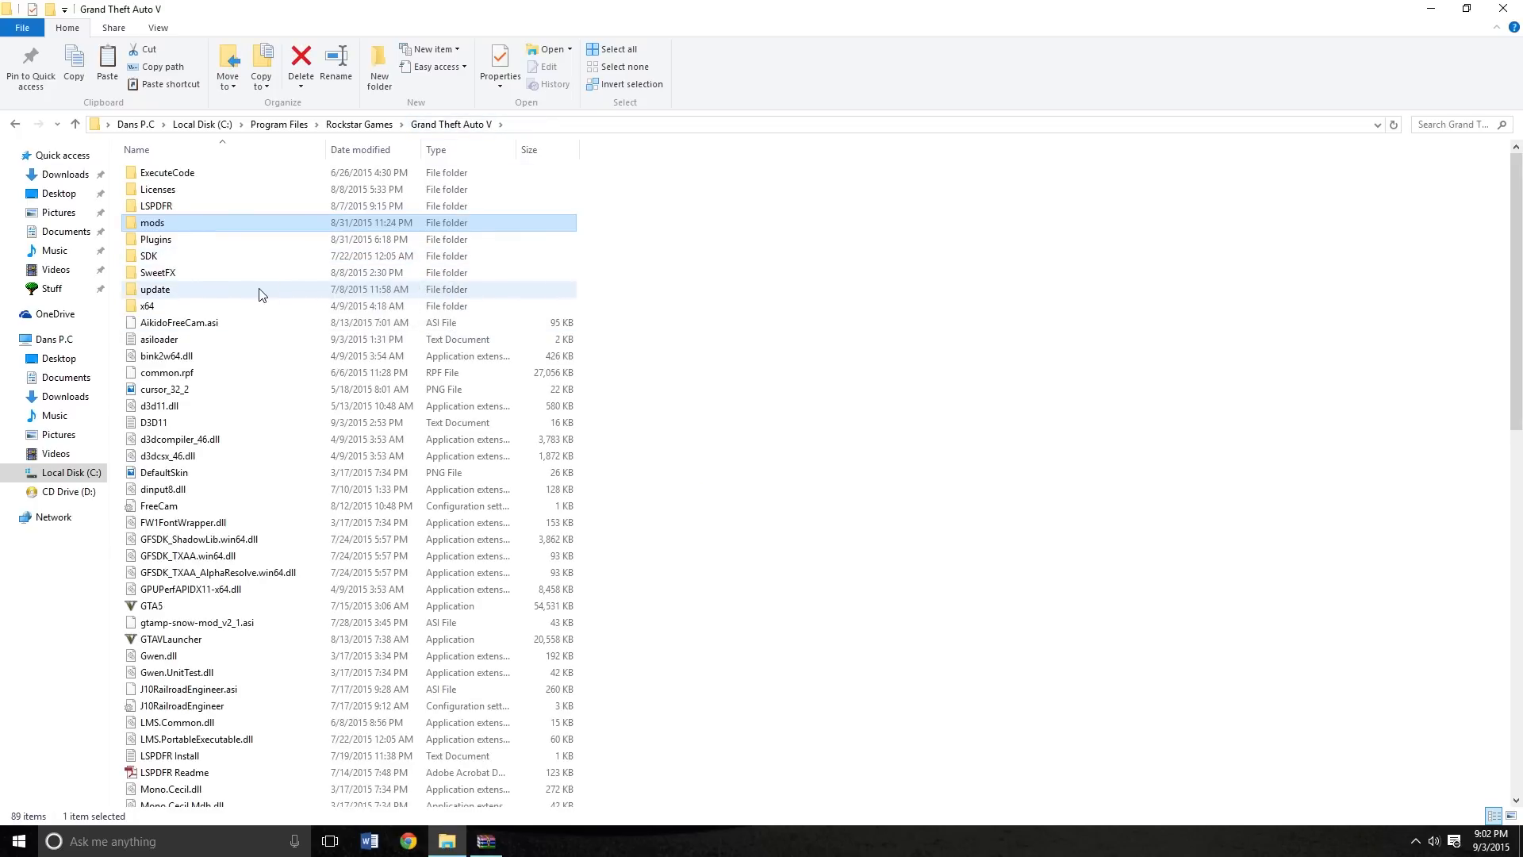
double_click(380, 288)
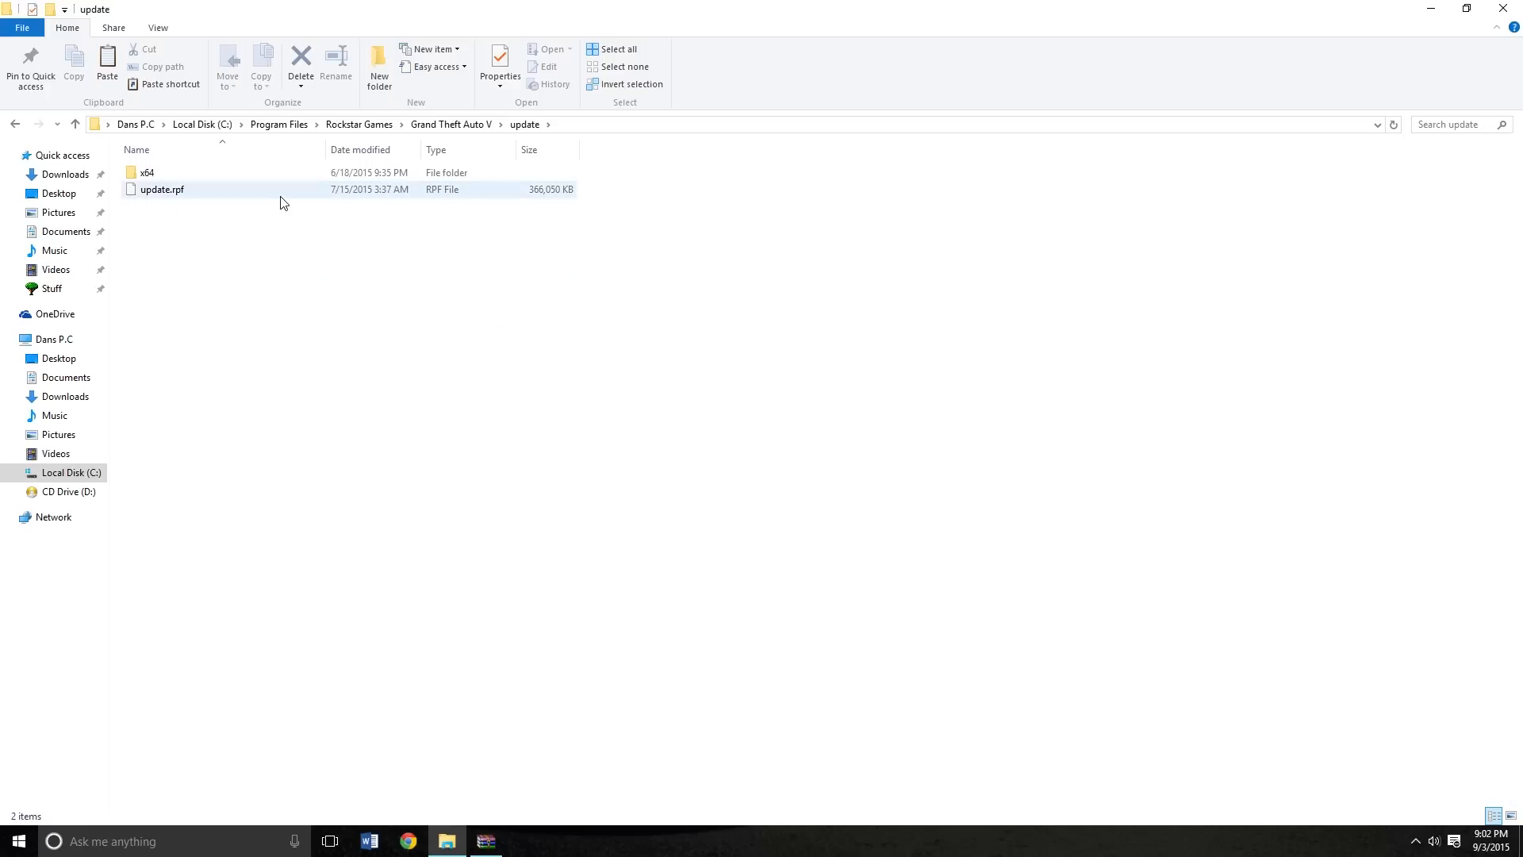
left_click_drag(359, 305, 269, 173)
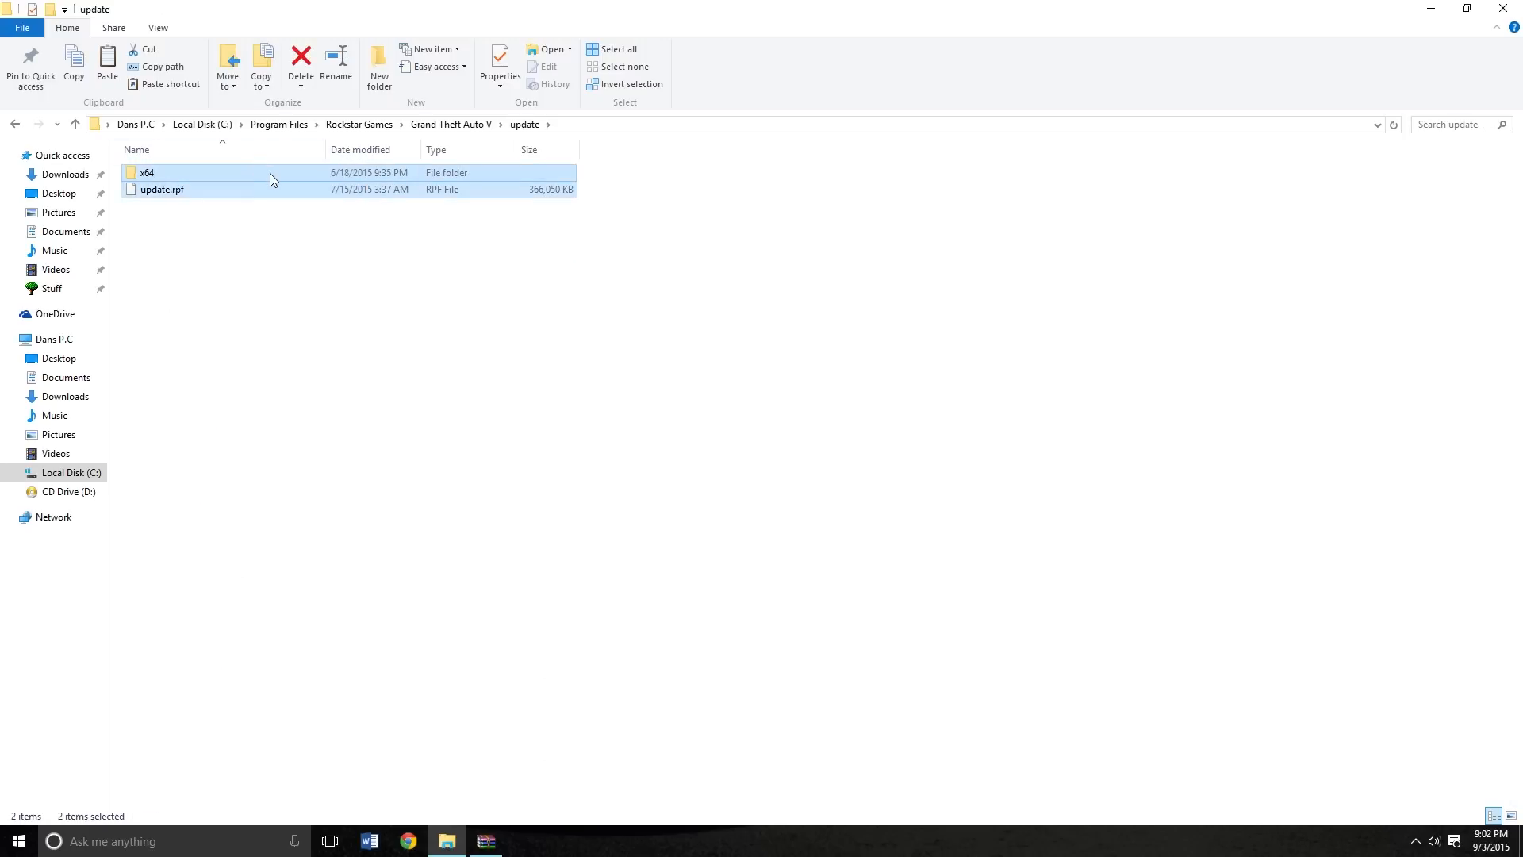
right_click(266, 178)
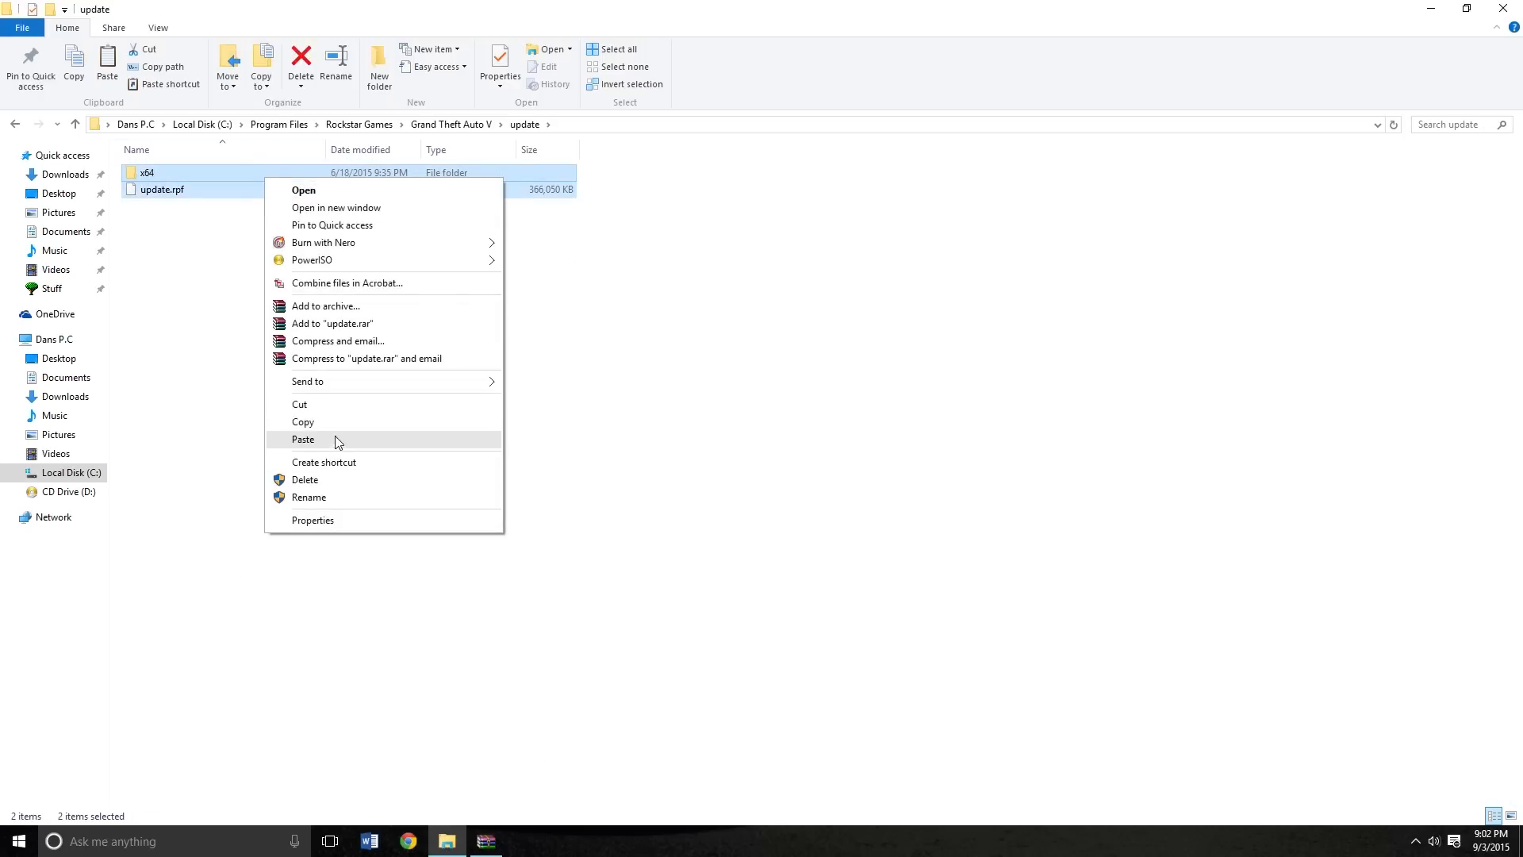
left_click(347, 421)
Create a new folder inside the mods folder
left_click(428, 124)
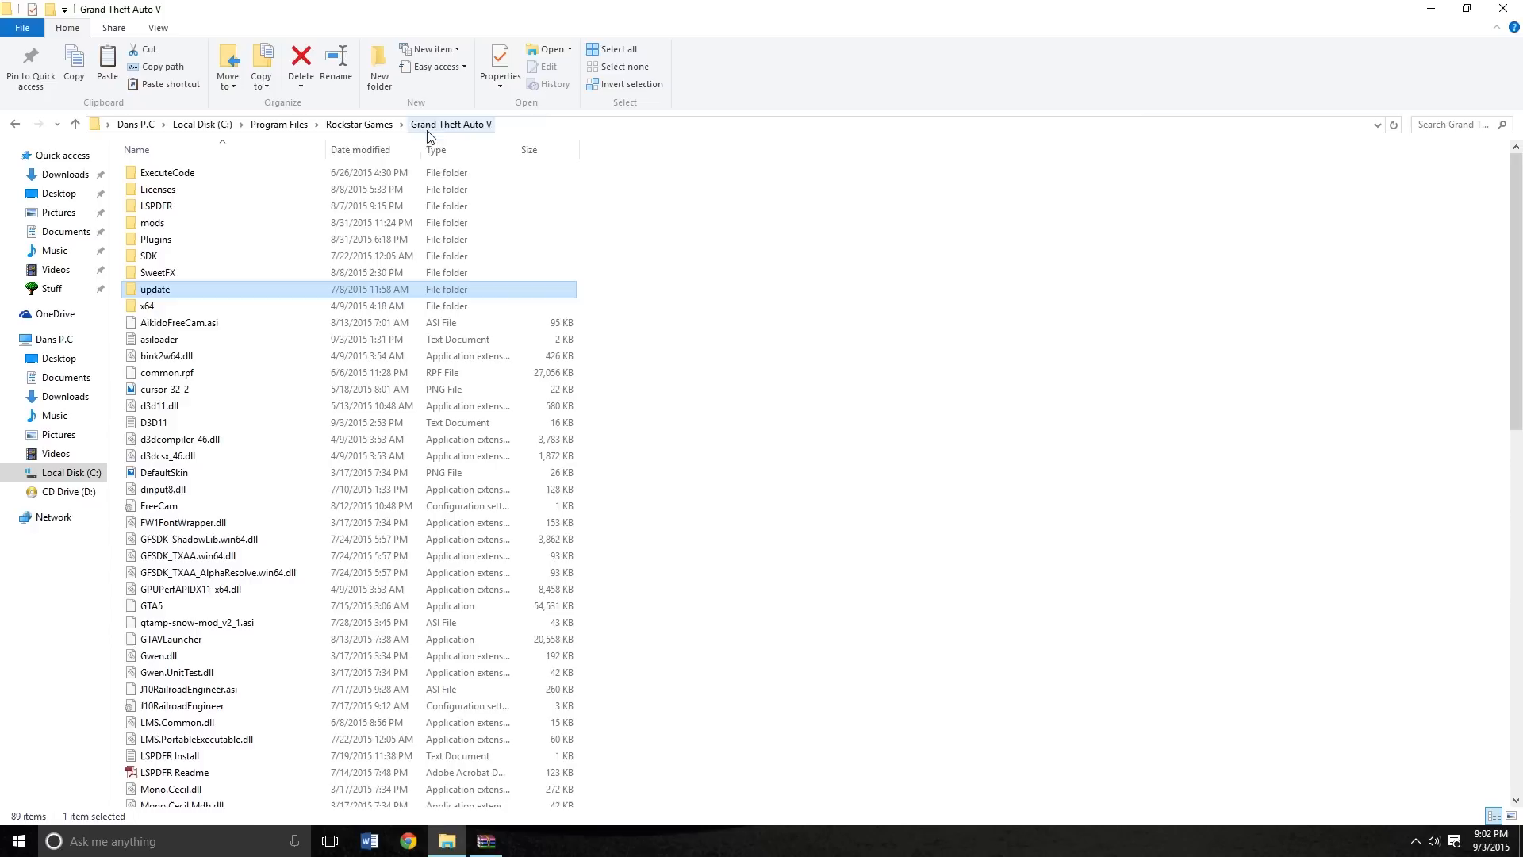
left_click(347, 230)
double_click(347, 226)
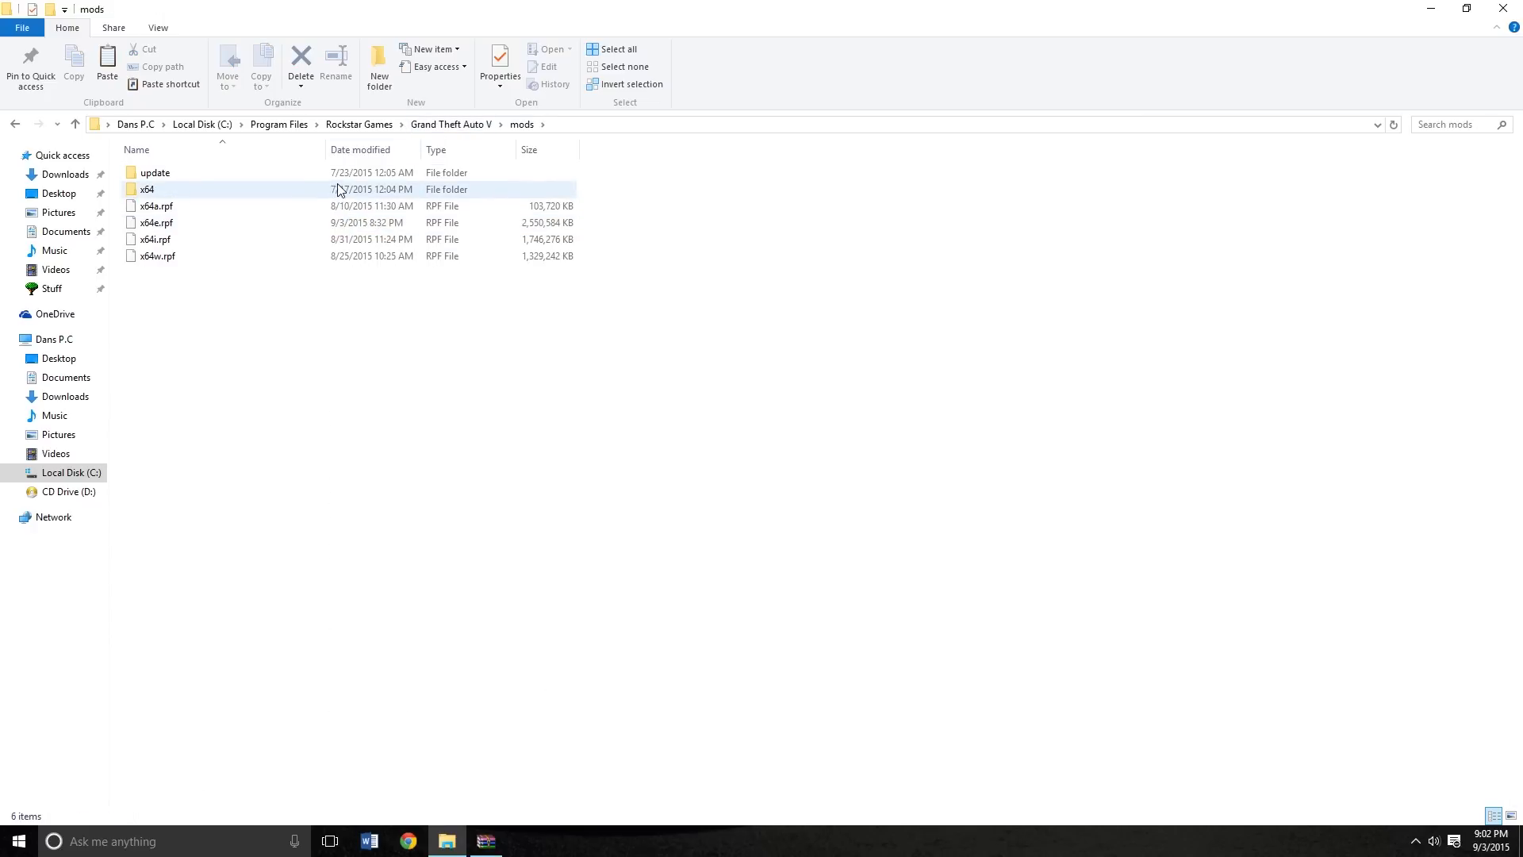
right_click(479, 370)
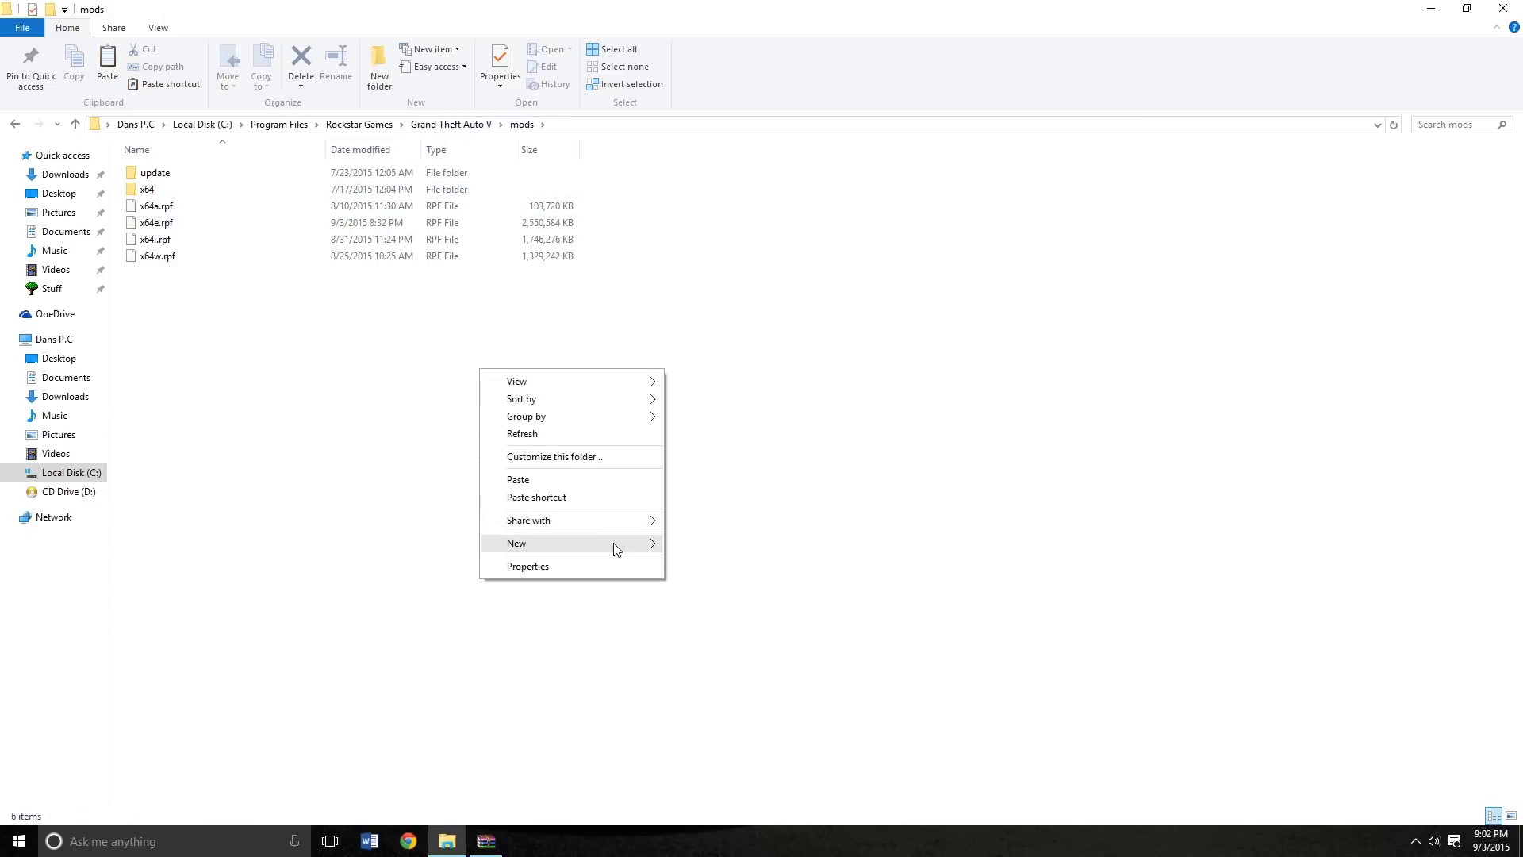
mouse_move(613, 542)
left_click(717, 547)
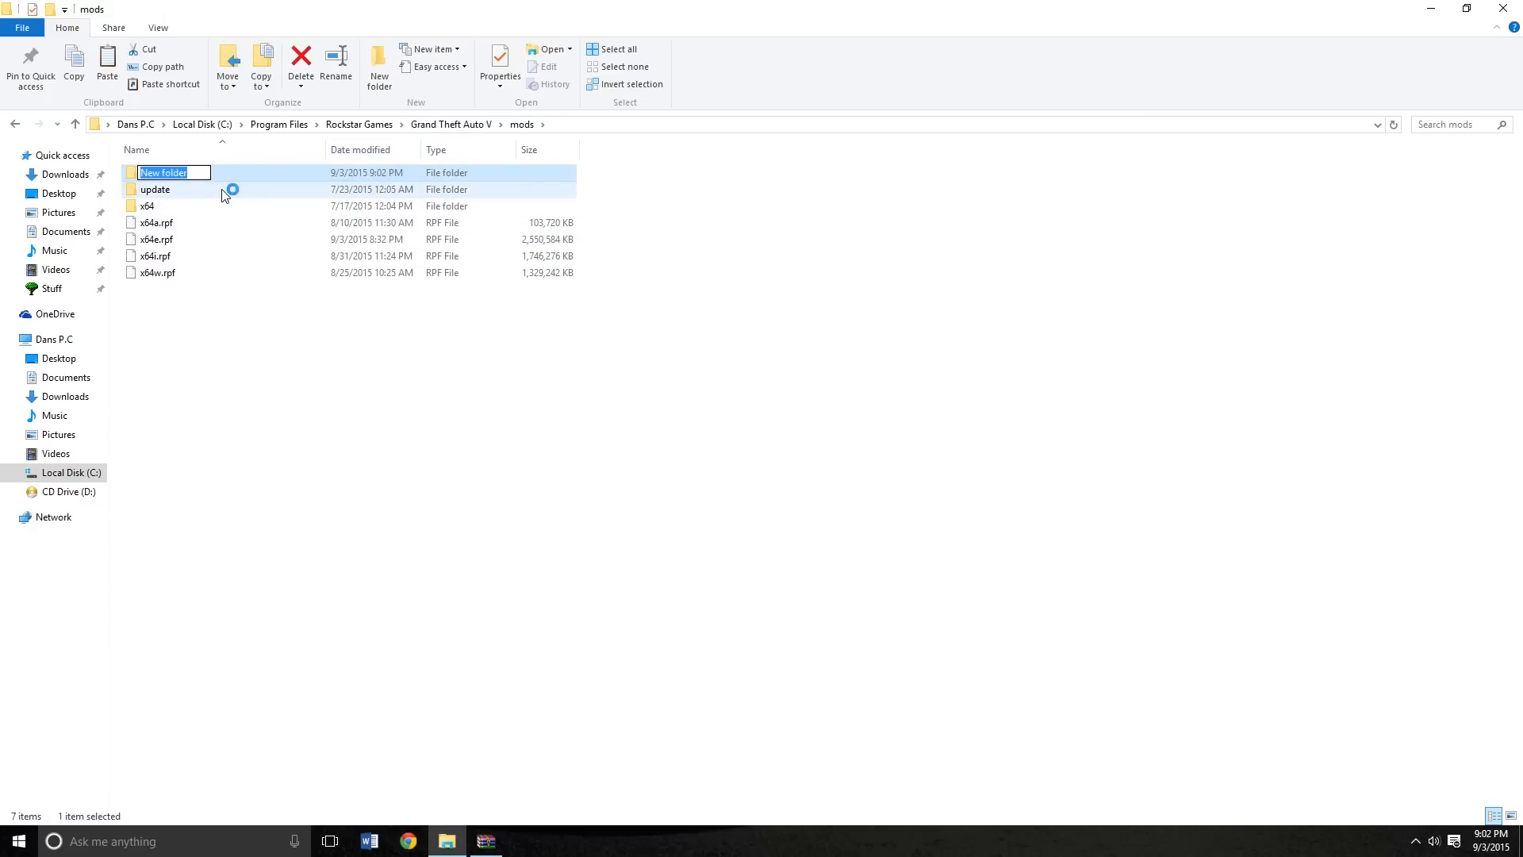
Open the update folder inside mods as the paste destination for the copied update files
double_click(224, 195)
right_click(459, 283)
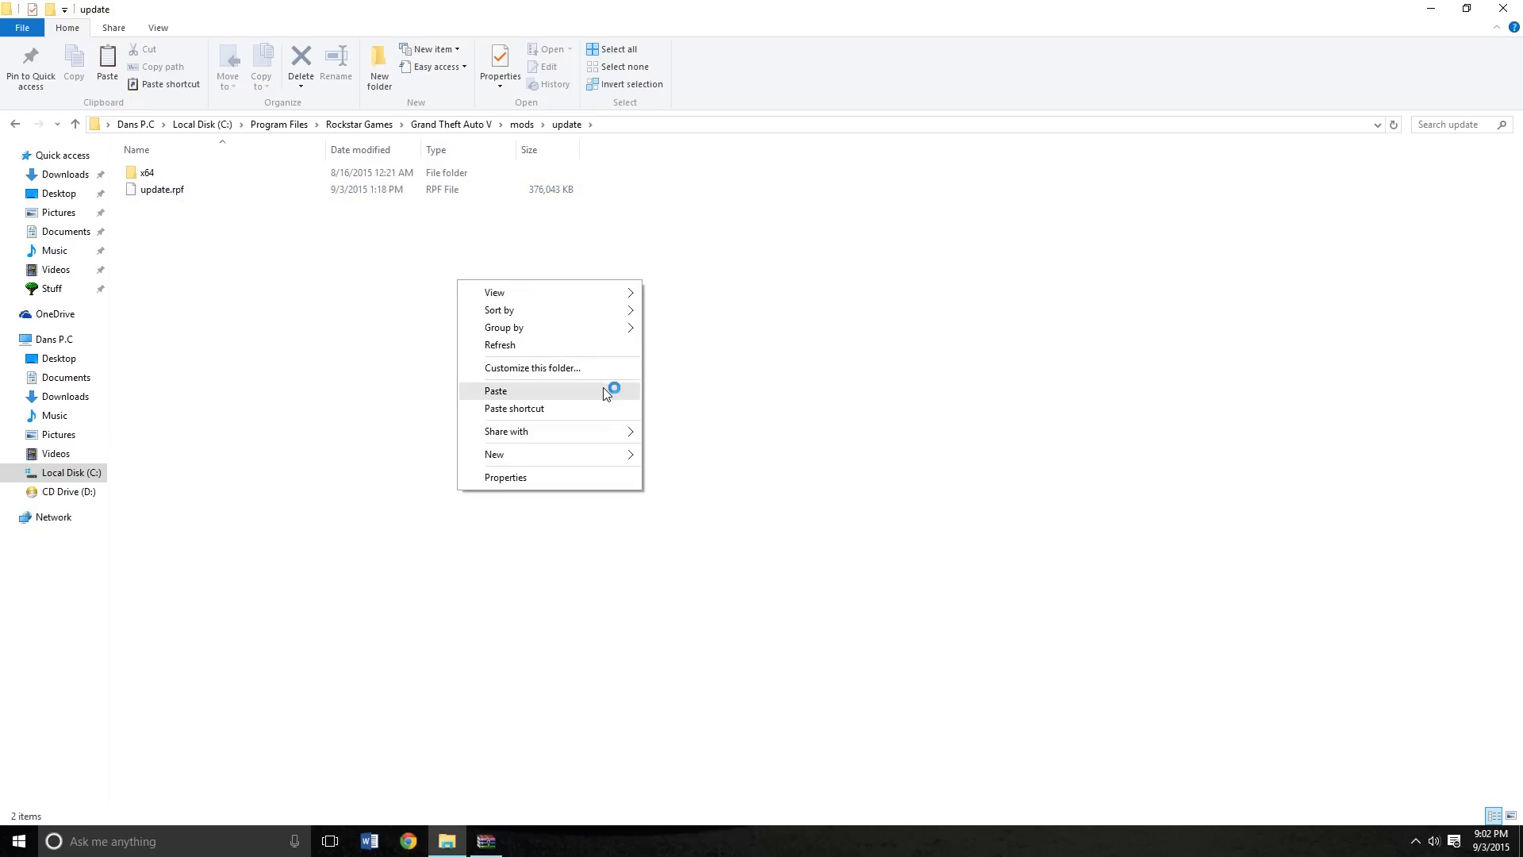
left_click(722, 403)
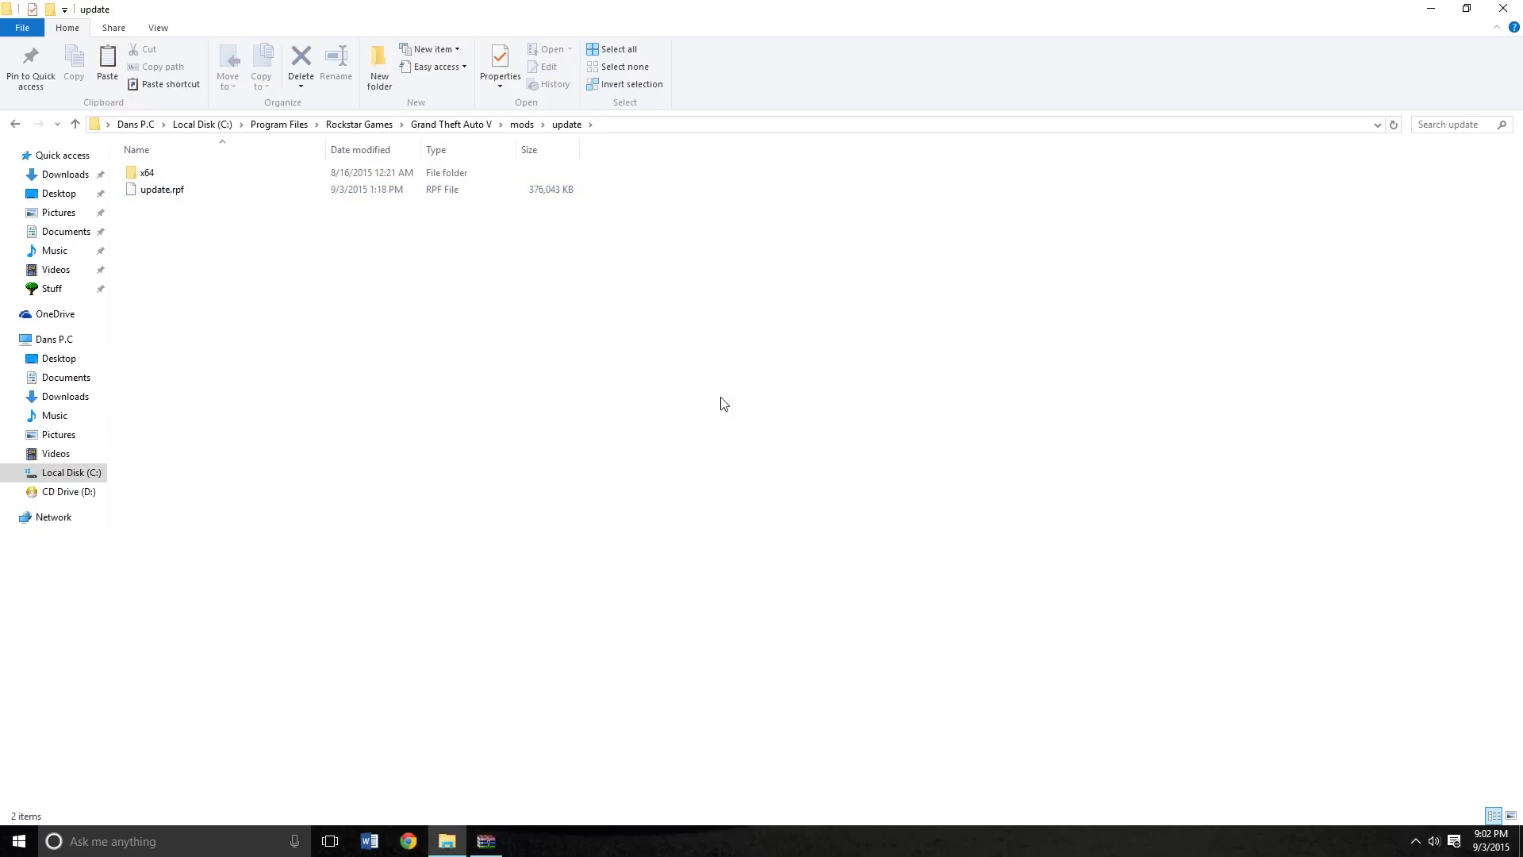
Delete the empty New folder from the mods folder, granting administrator permission
left_click(522, 124)
left_click(351, 175)
key("Delete")
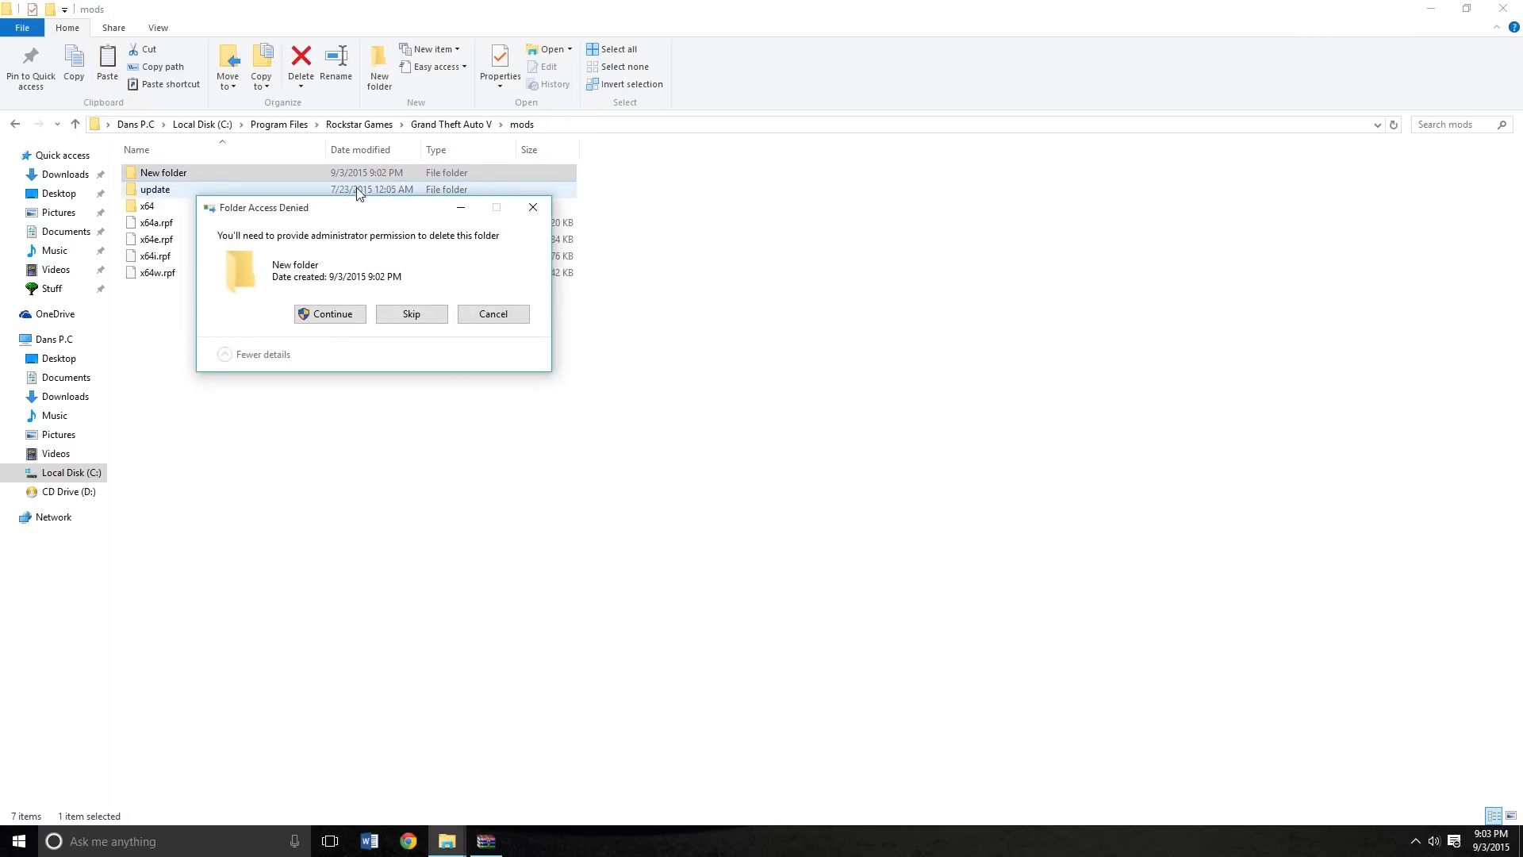
left_click(319, 313)
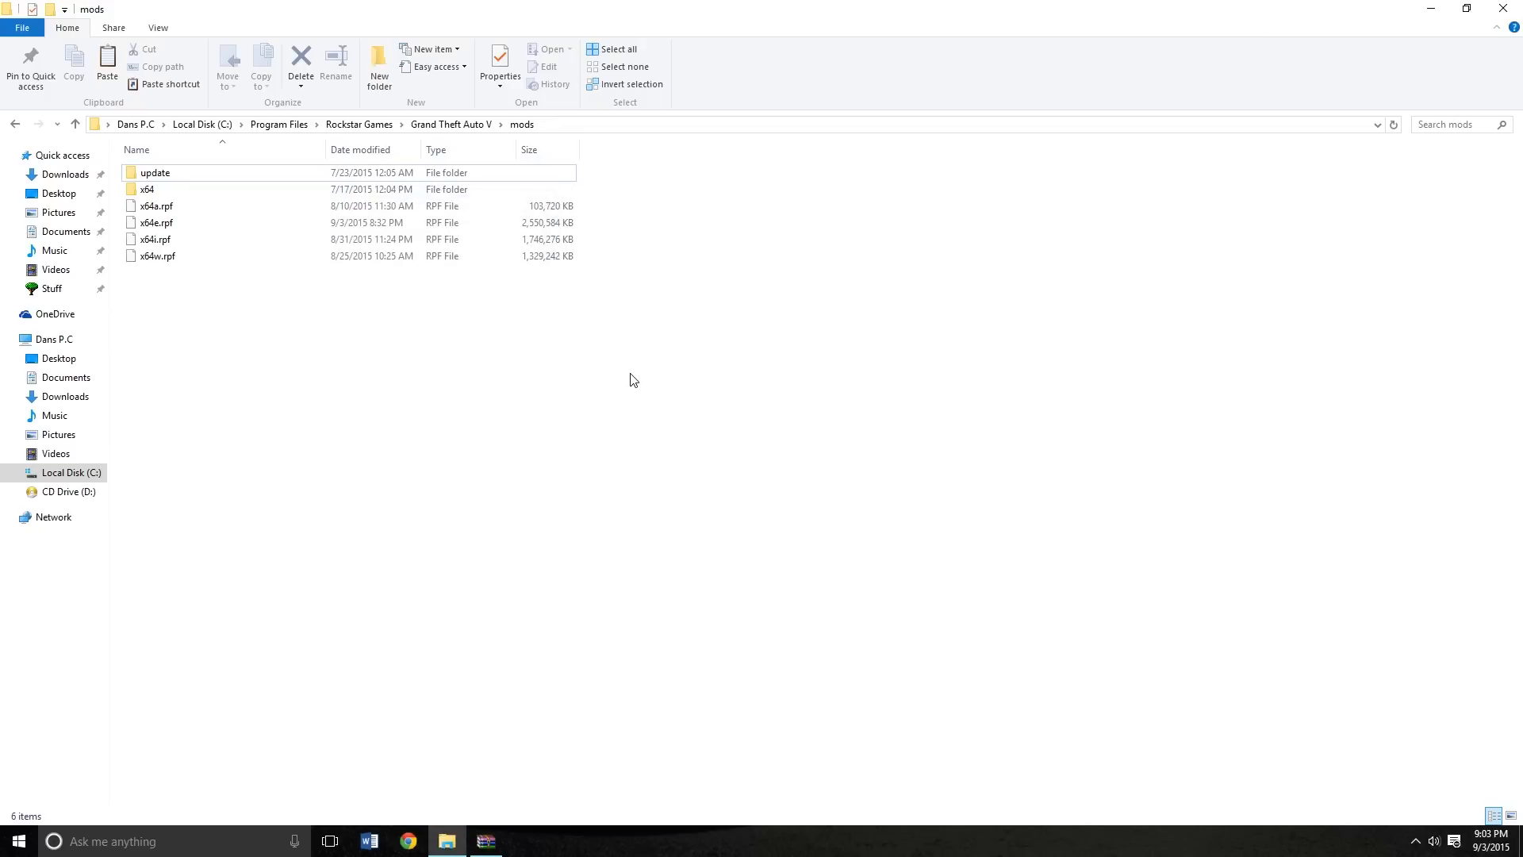
Examine the contents of the update folder inside mods and return to the Grand Theft Auto V folder
left_click(198, 175)
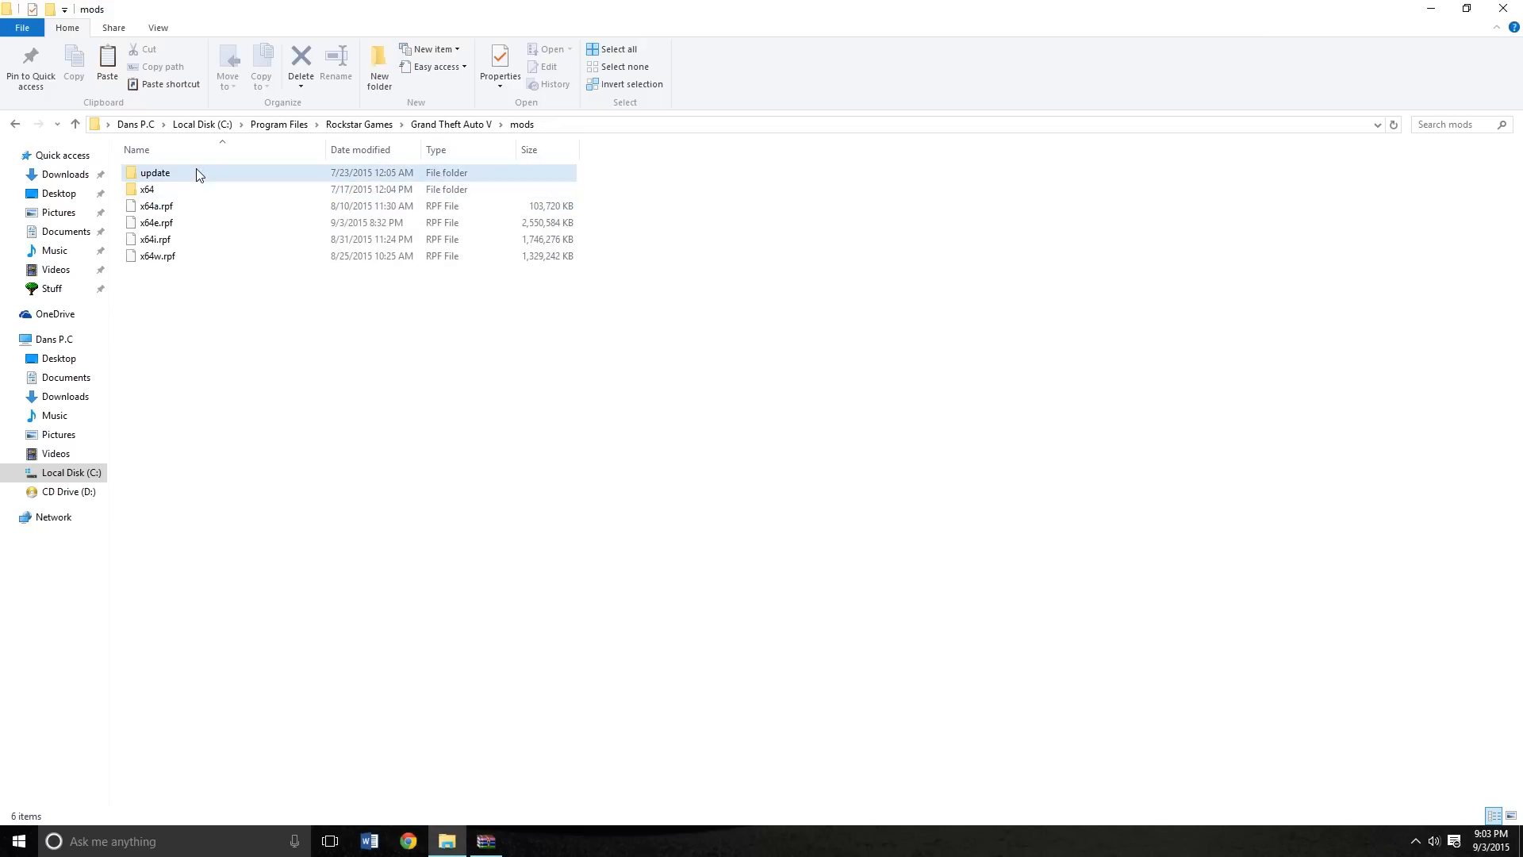
double_click(198, 172)
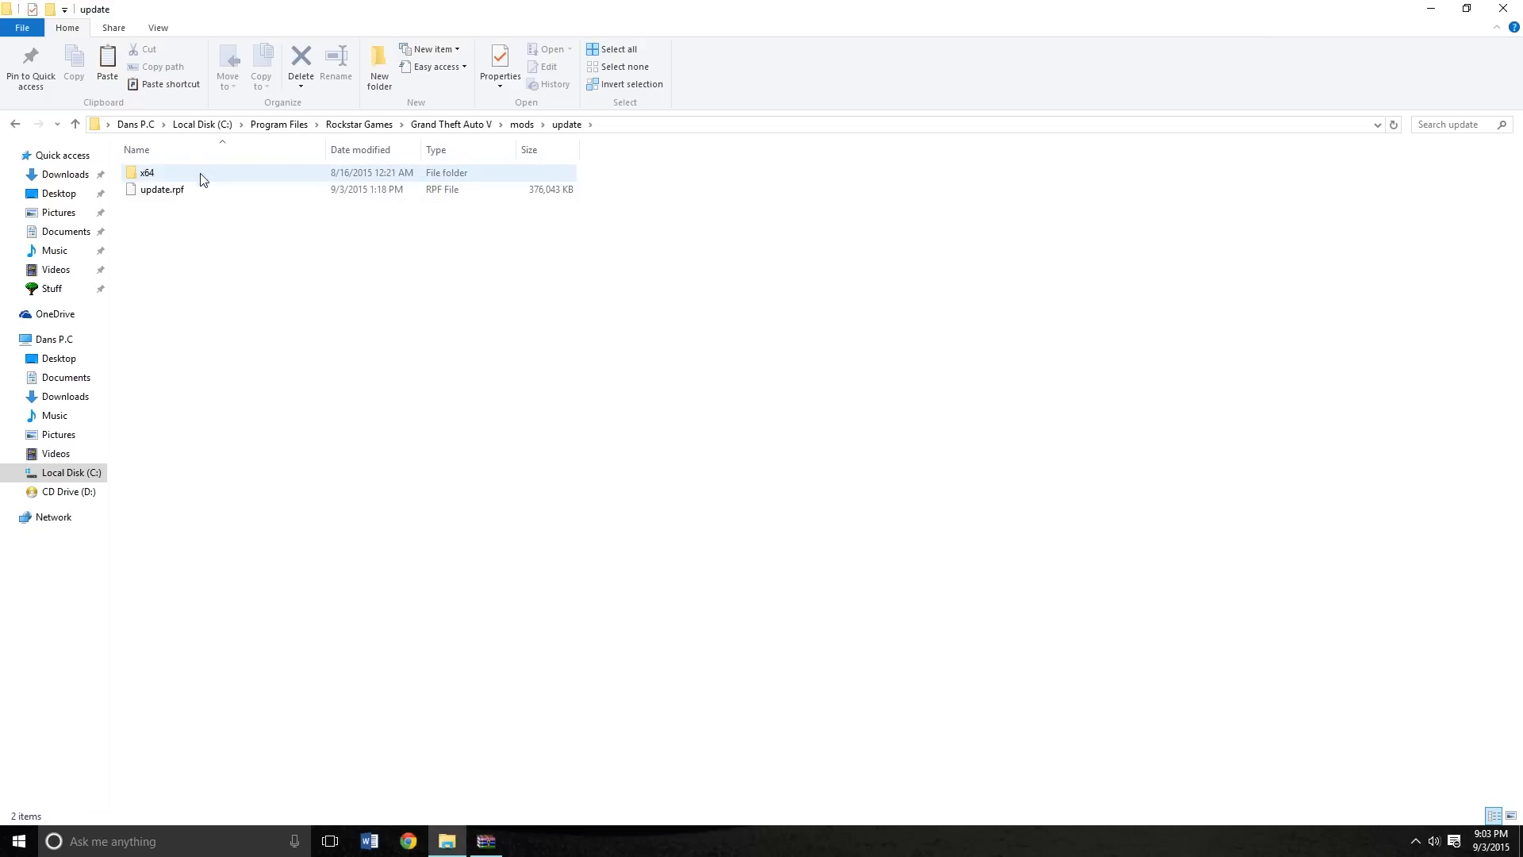
left_click(200, 188)
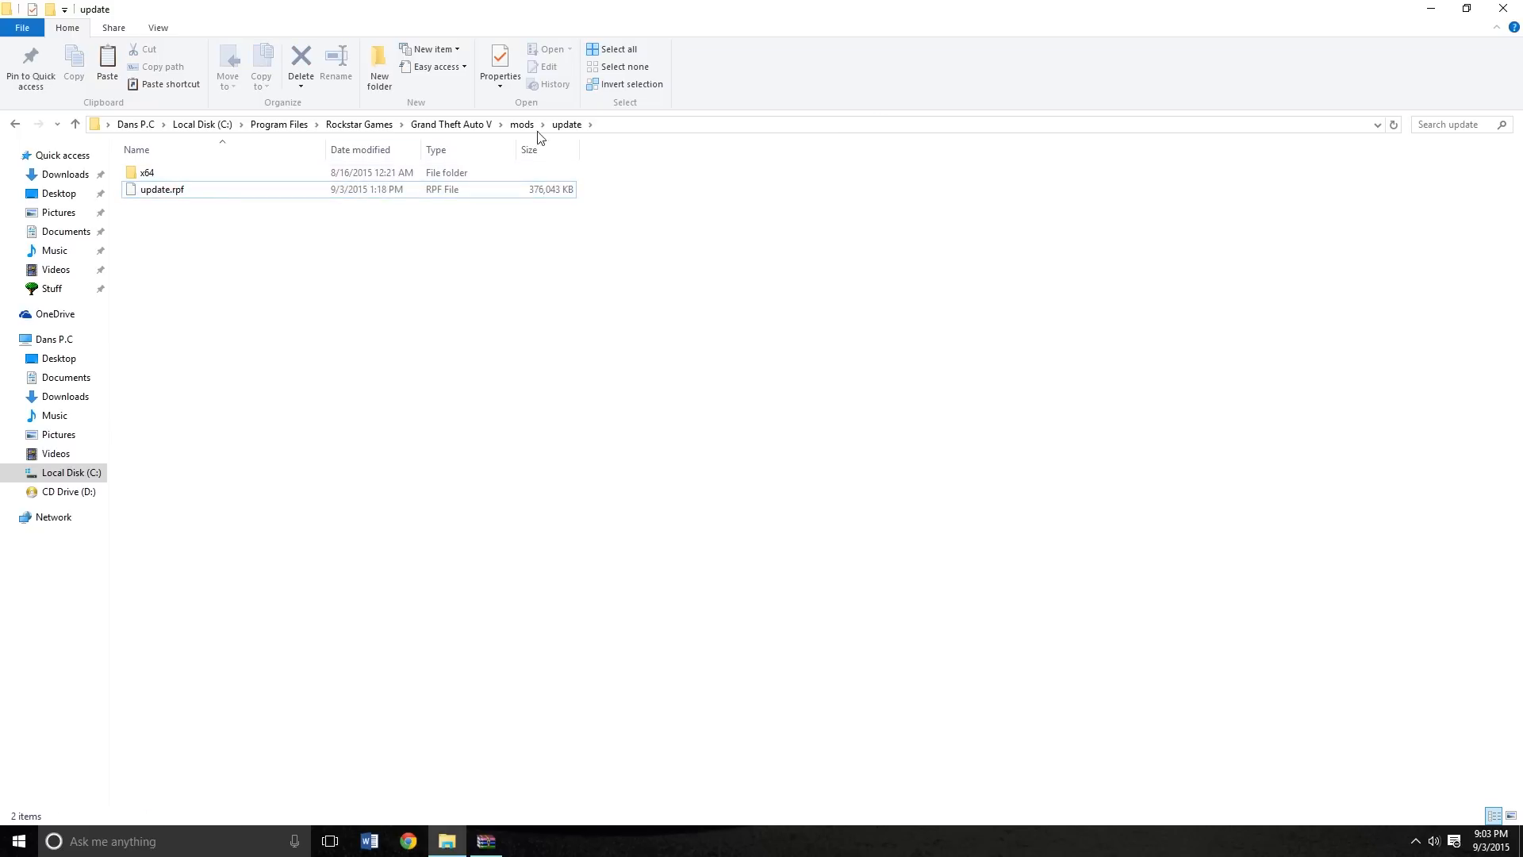
left_click(463, 125)
Switch to the GTA Realism 0.6.2.zip archive in WinRAR and examine the Added Models and No Added Models folders under Main File
left_click(486, 841)
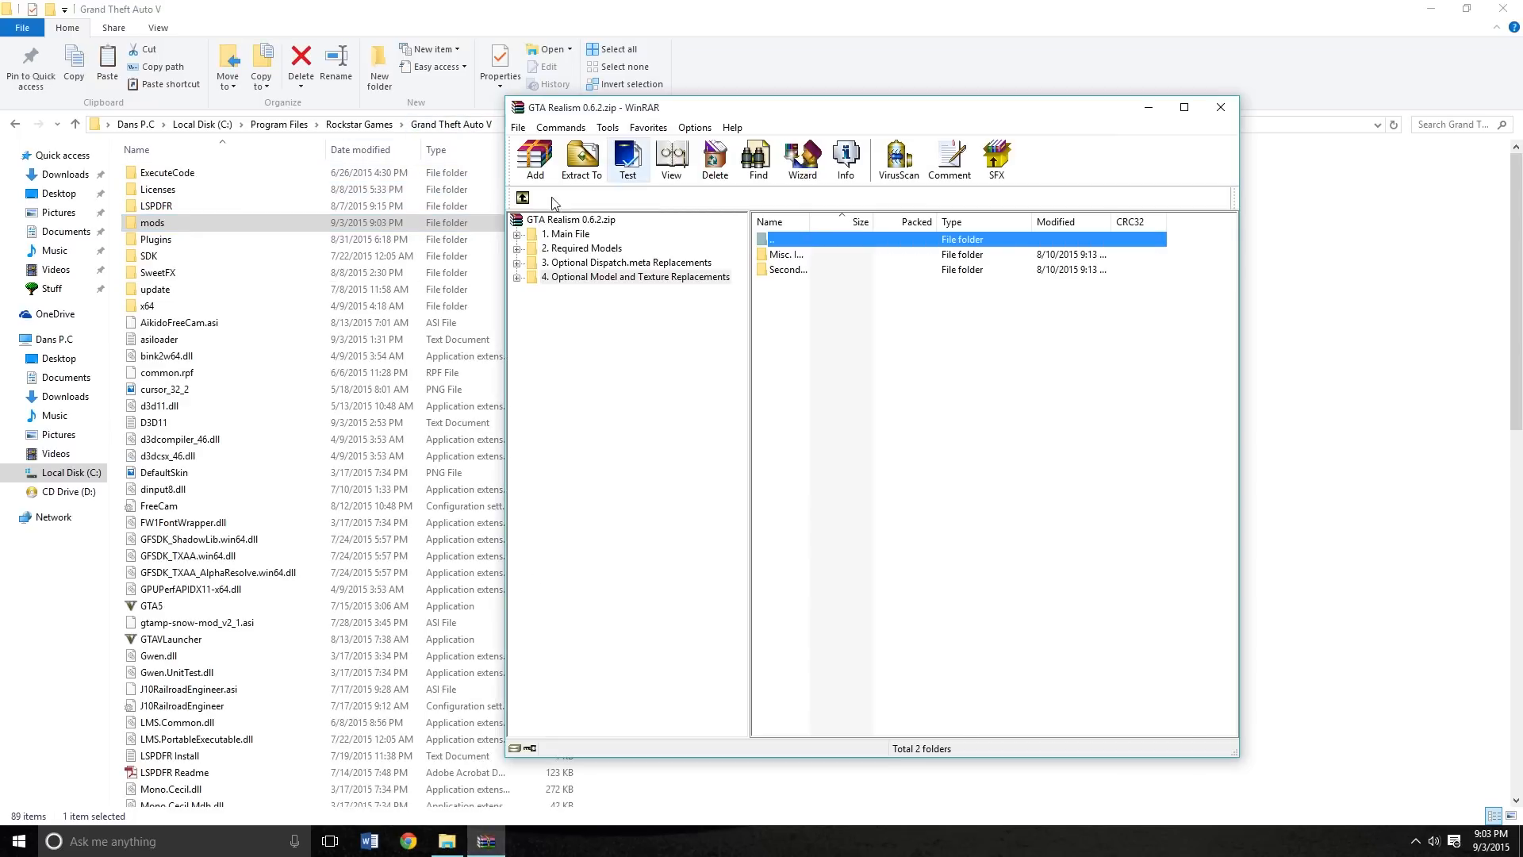
left_click(564, 235)
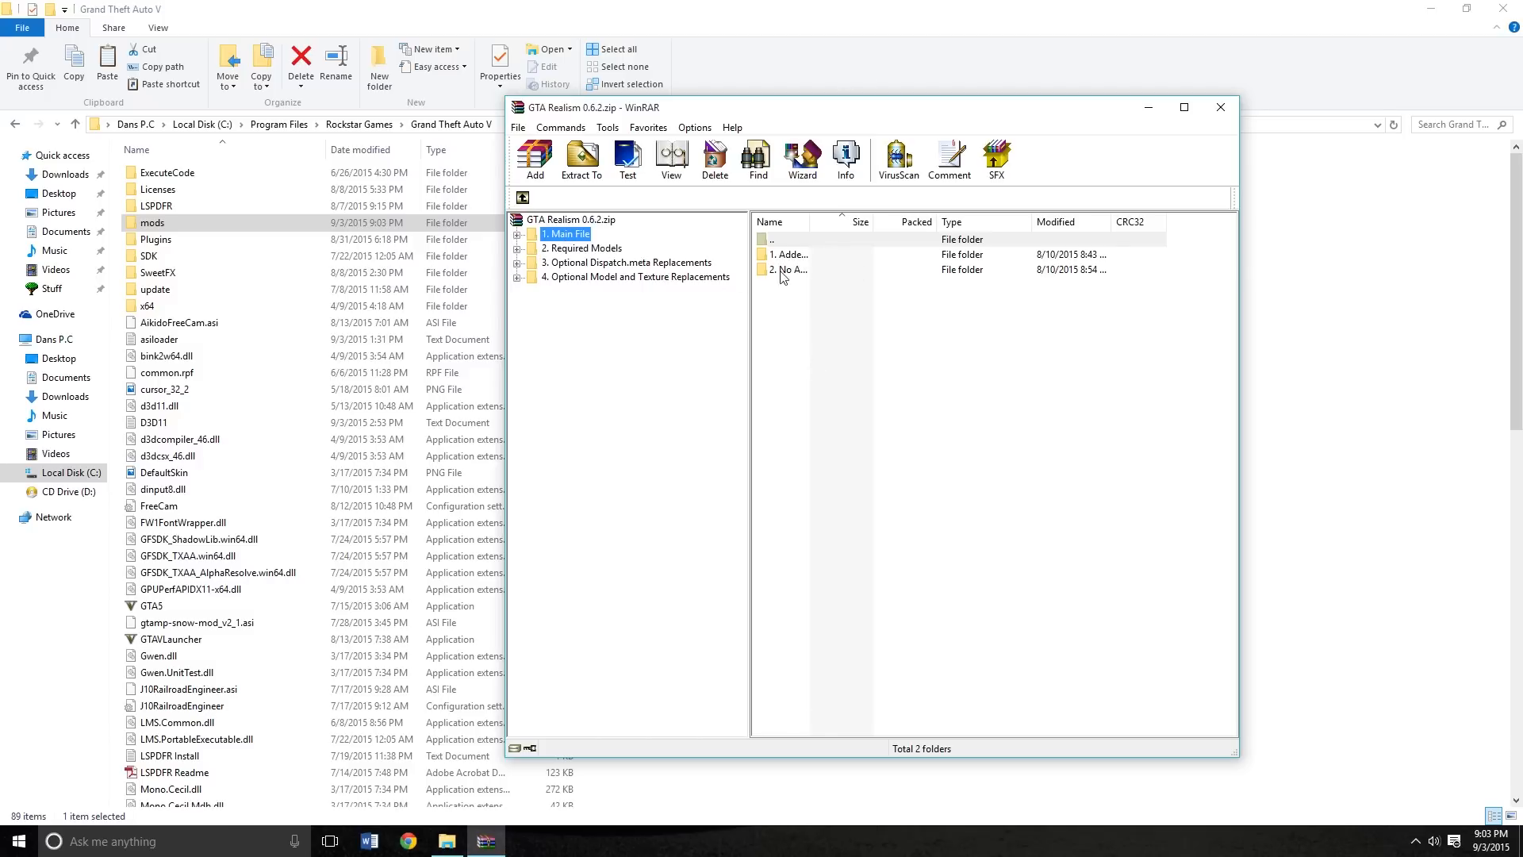
left_click(1431, 9)
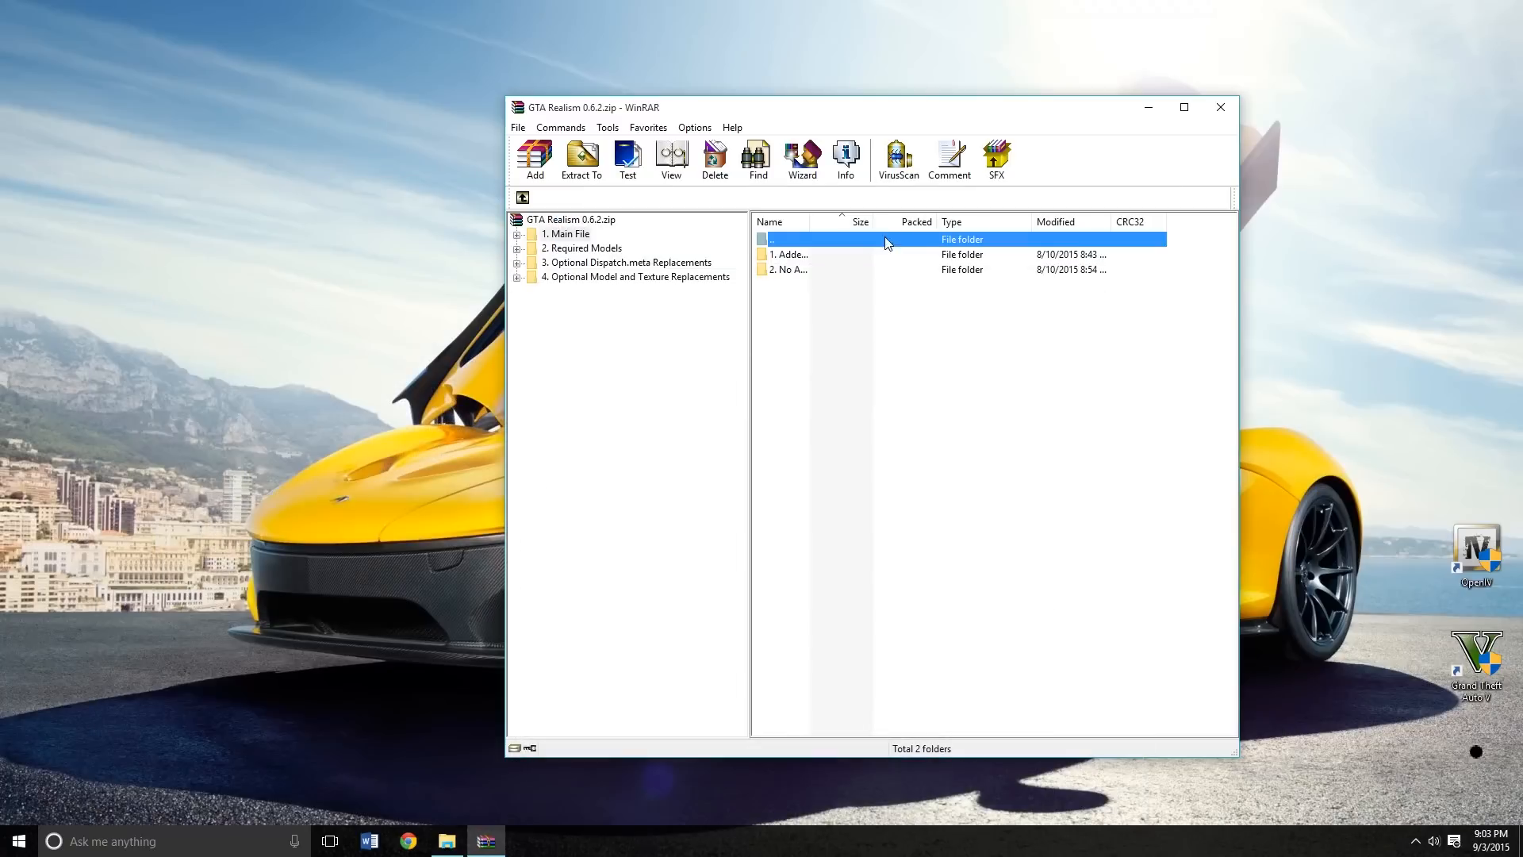
double_click(809, 255)
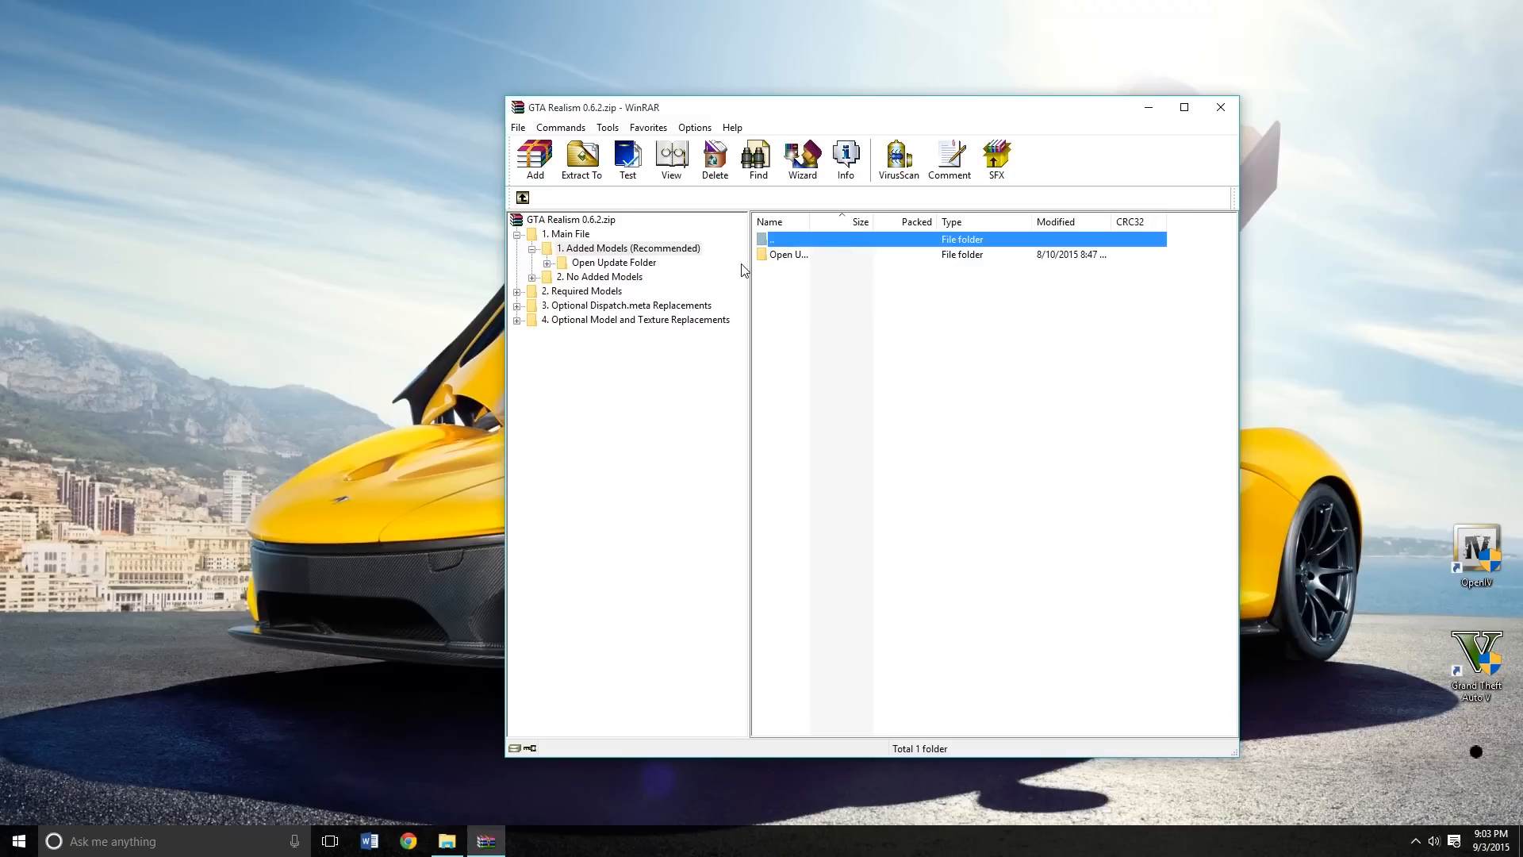
left_click(632, 279)
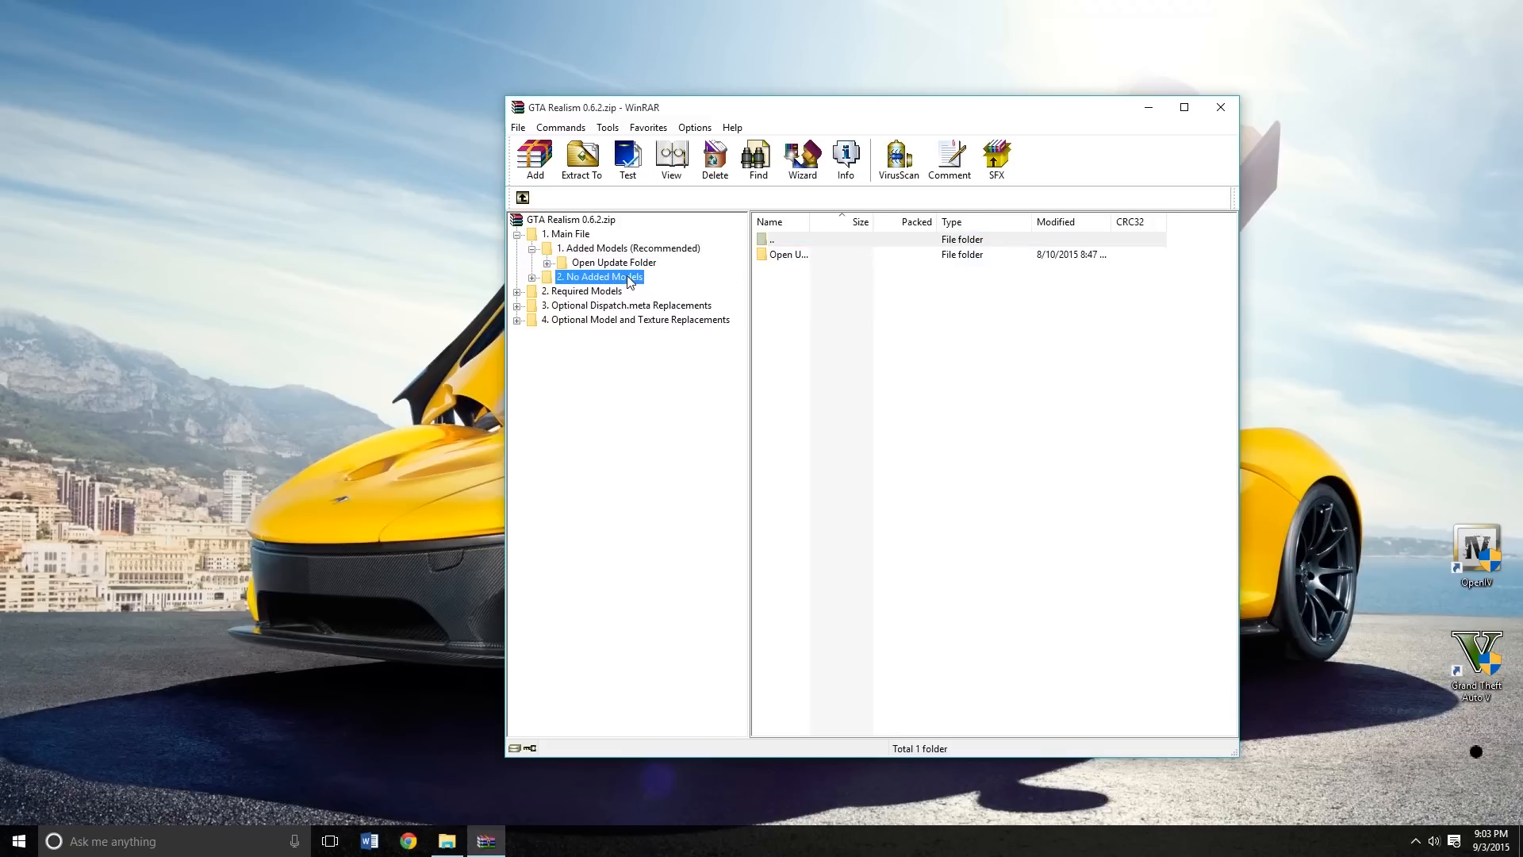
left_click(797, 256)
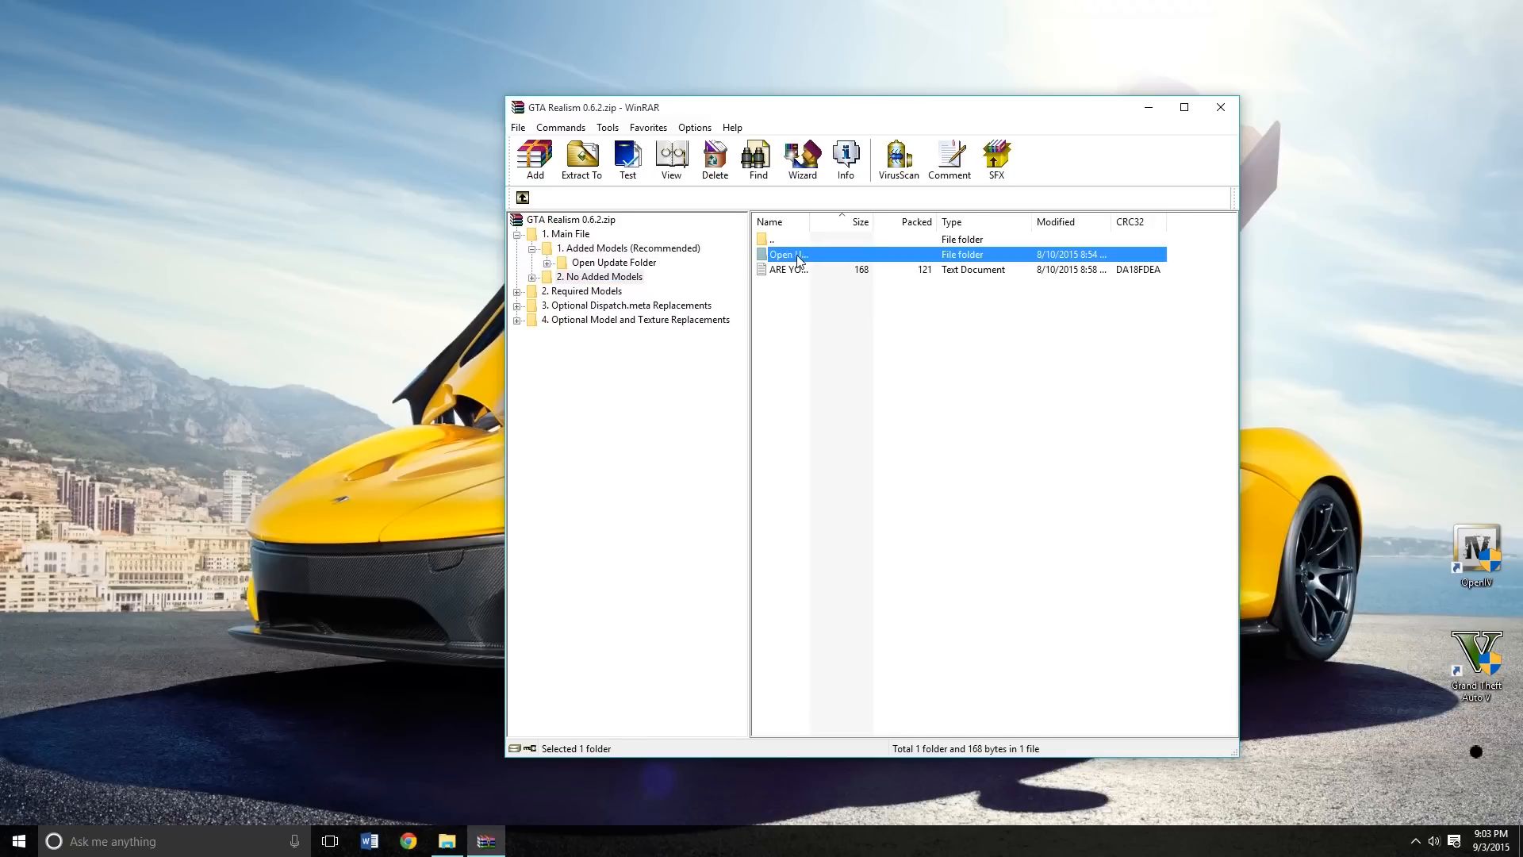
double_click(850, 252)
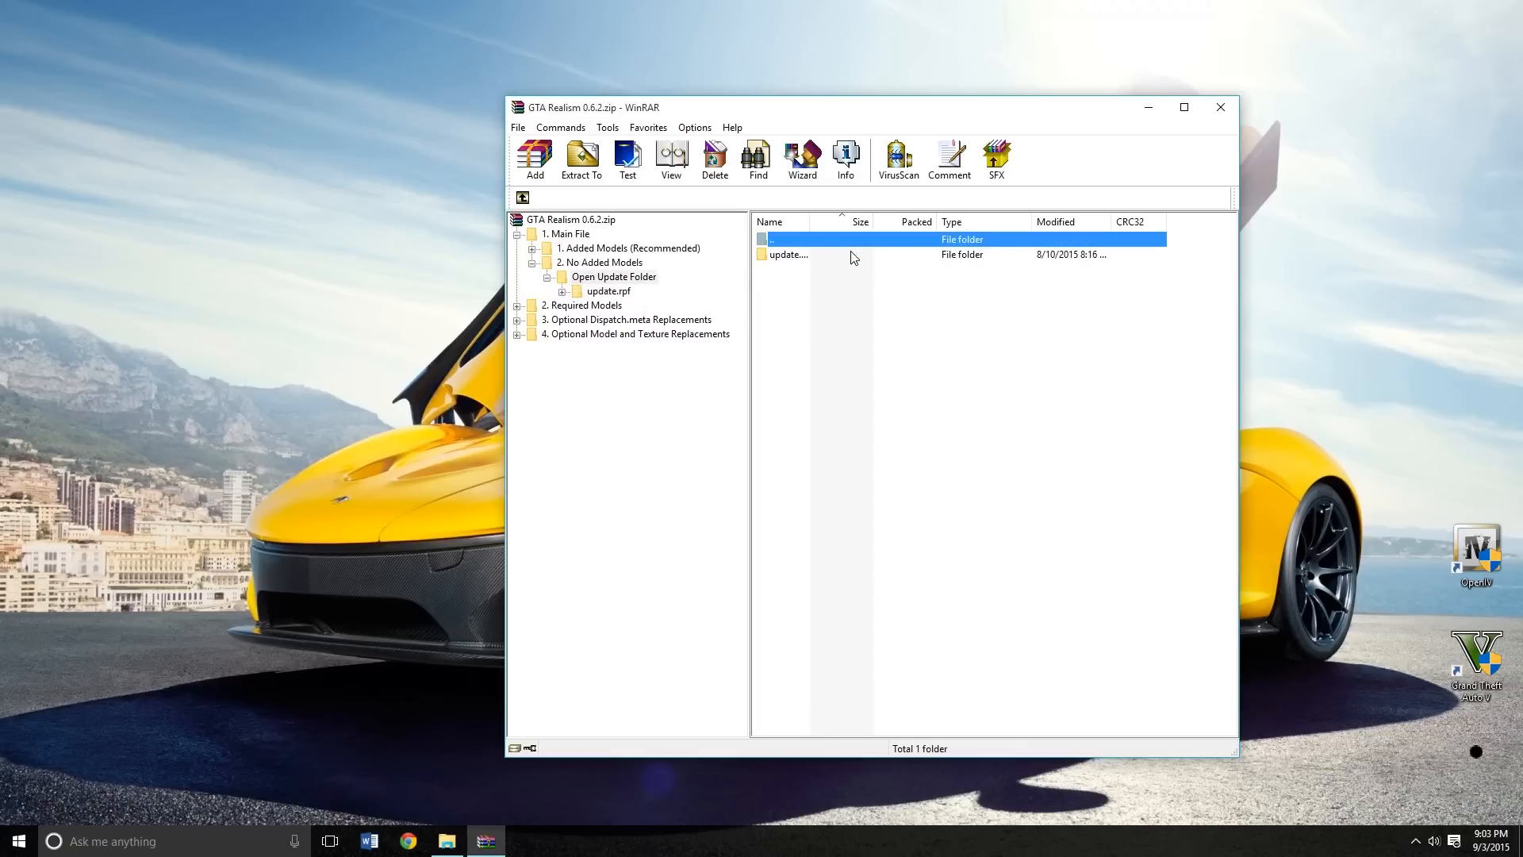
Extract update.rpf and x64 from the Open Update Folder of Added Models (Recommended) to the desktop and close the archive
left_click(531, 261)
left_click(531, 248)
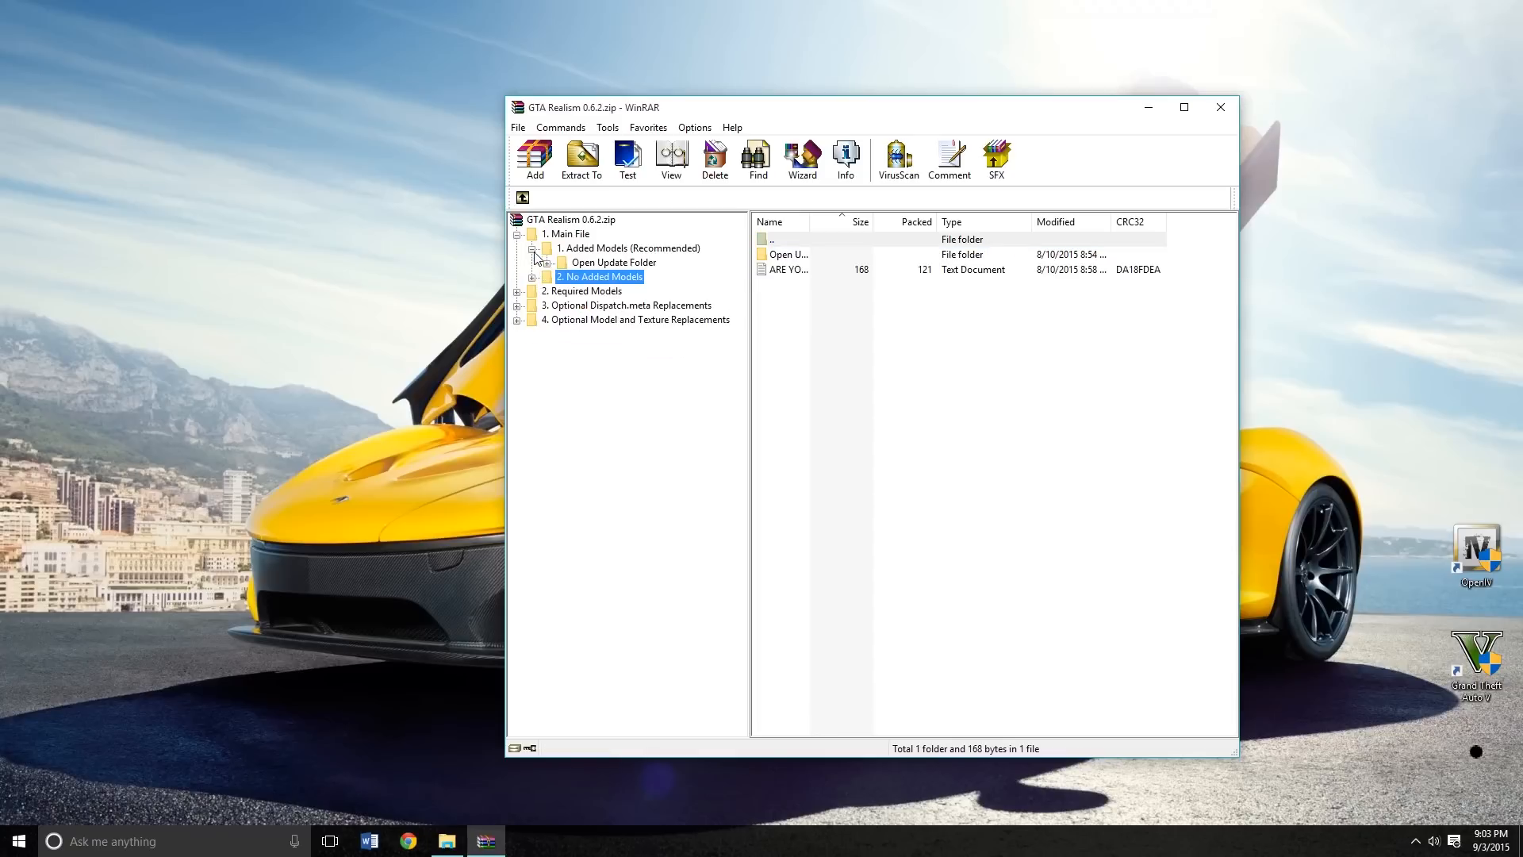
left_click(547, 249)
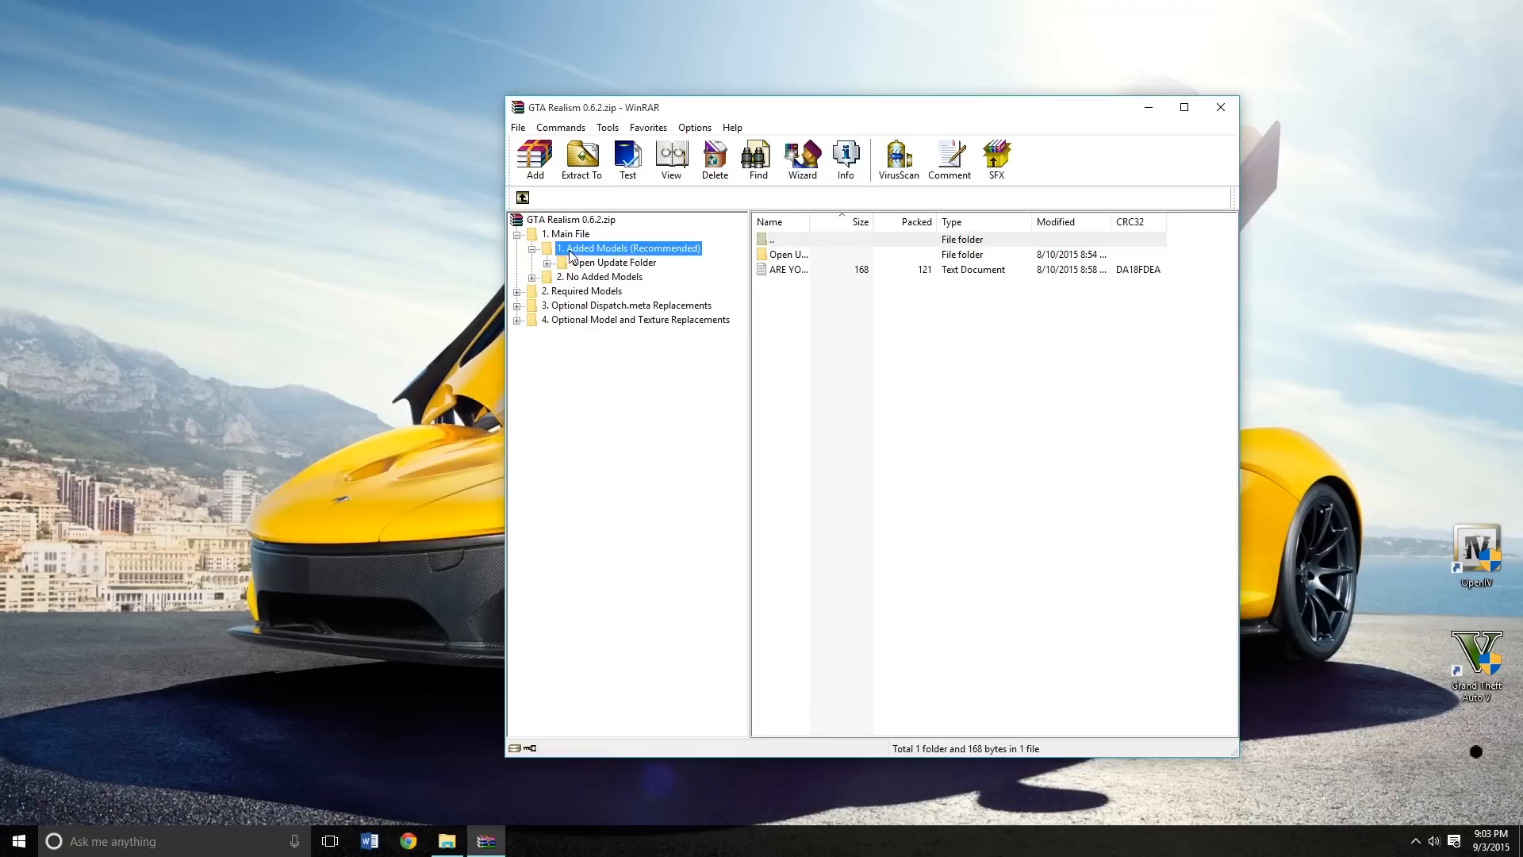
left_click(531, 277)
left_click(532, 278)
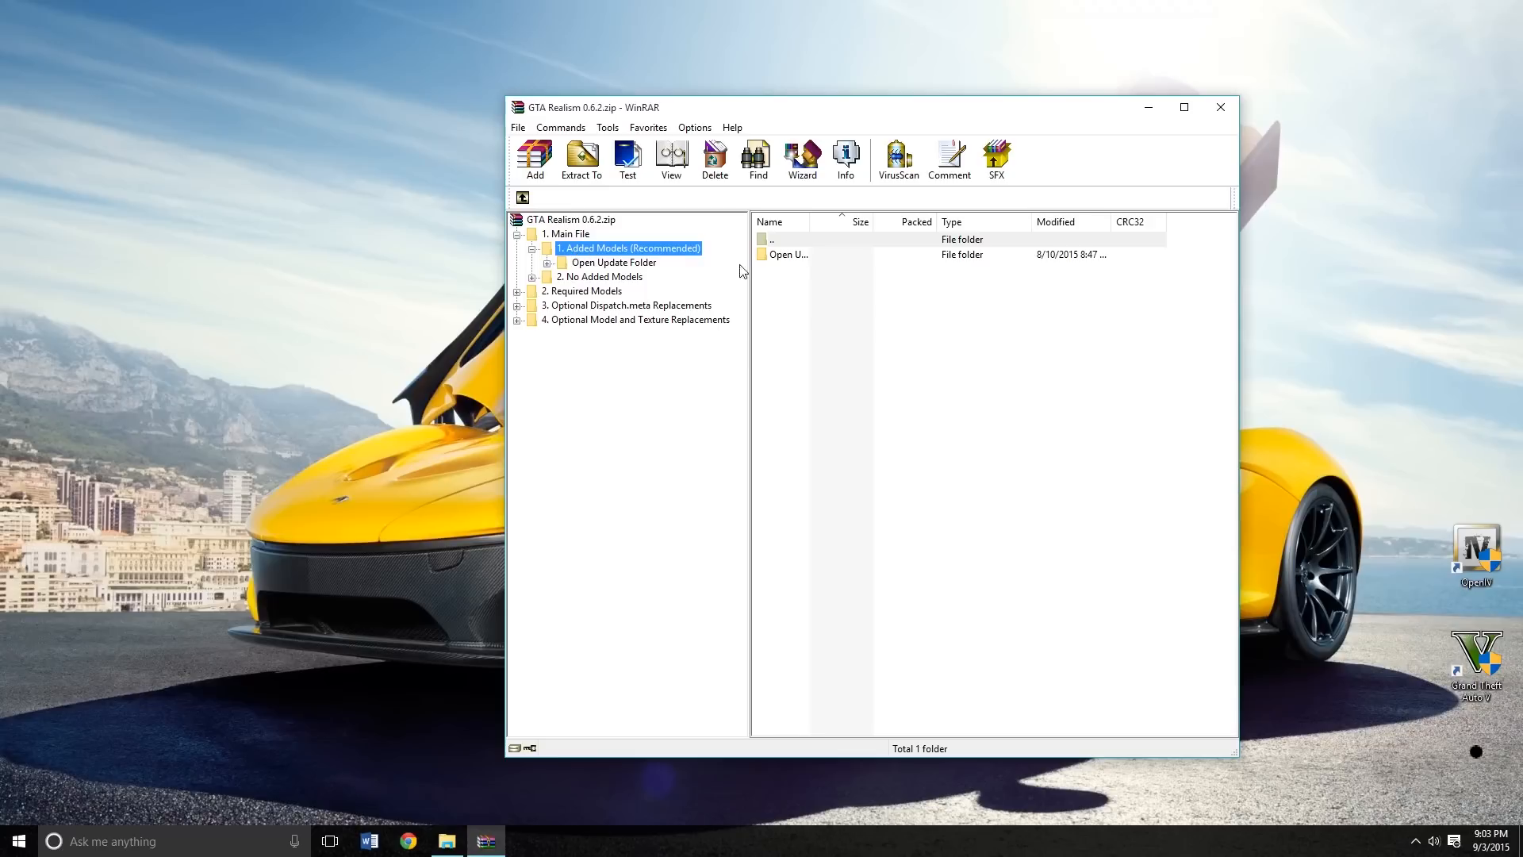
double_click(785, 255)
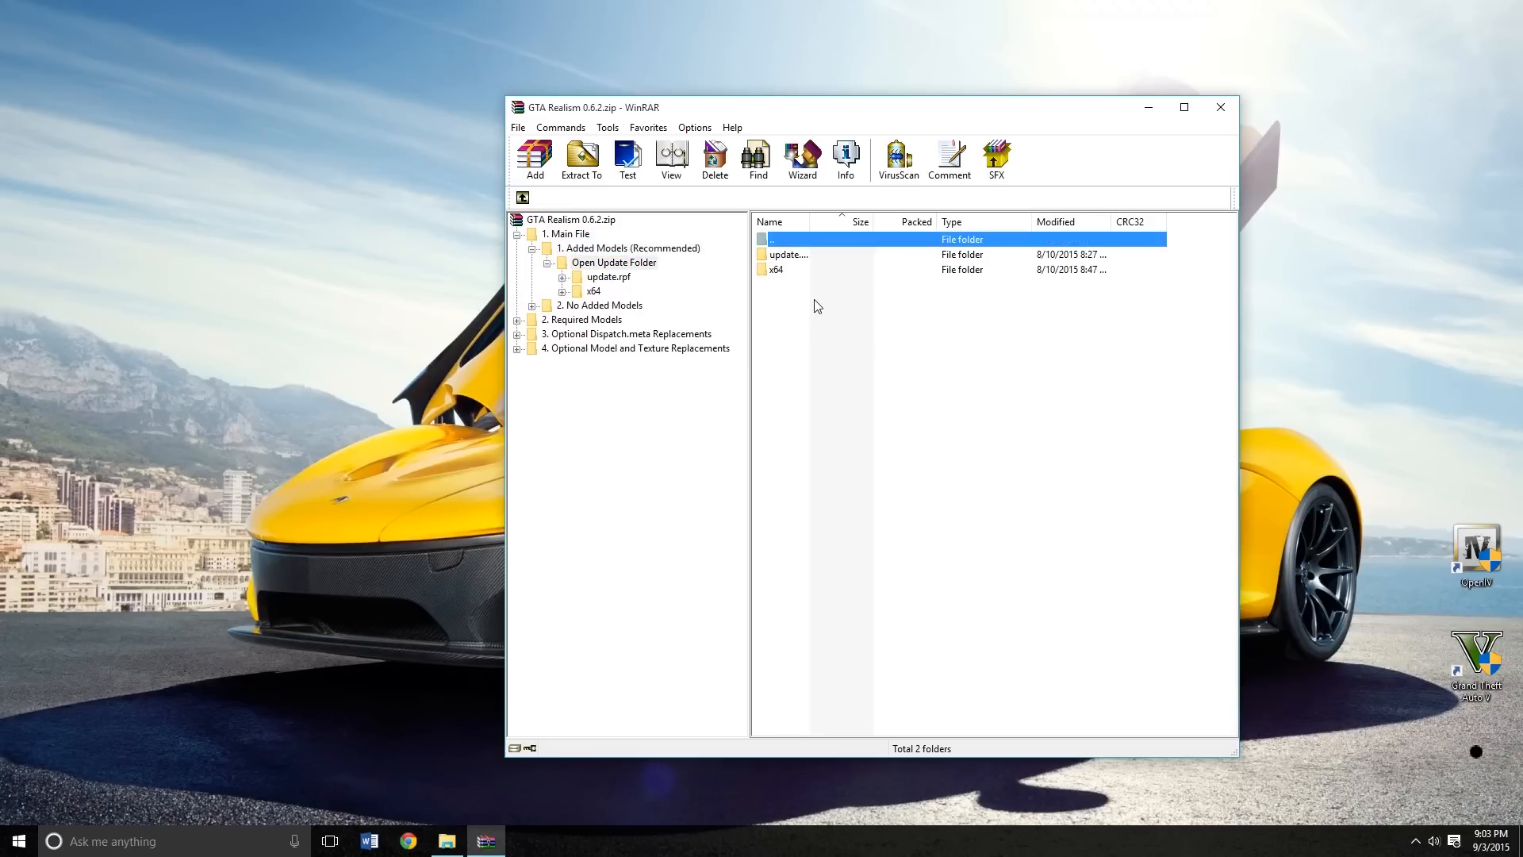
left_click_drag(817, 306, 294, 306)
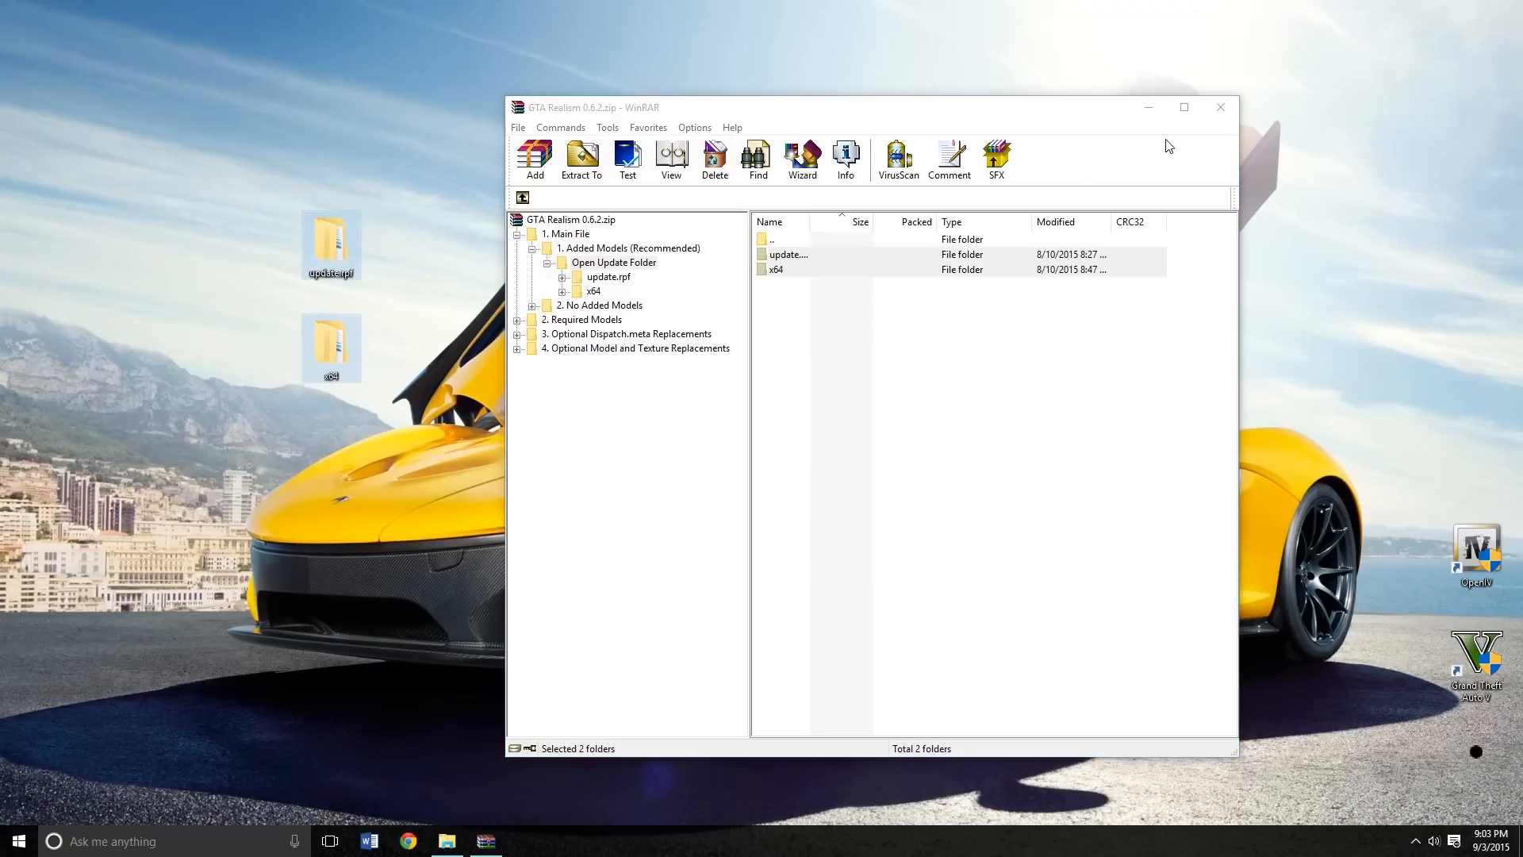
left_click(1220, 107)
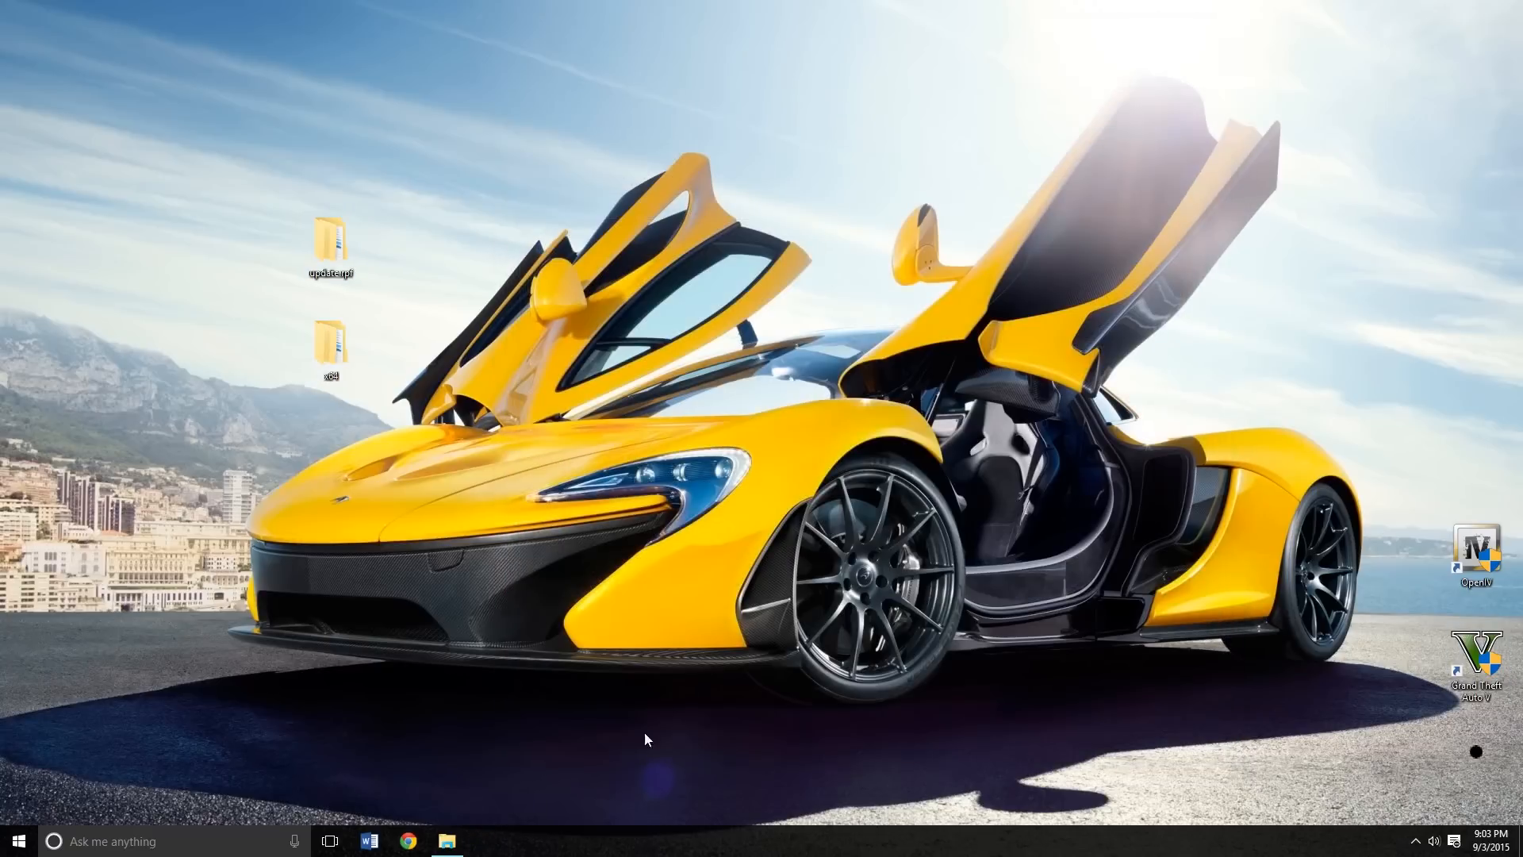
Launch OpenIV from the desktop and open the GTA V game files
double_click(1475, 555)
left_click(829, 452)
left_click(749, 453)
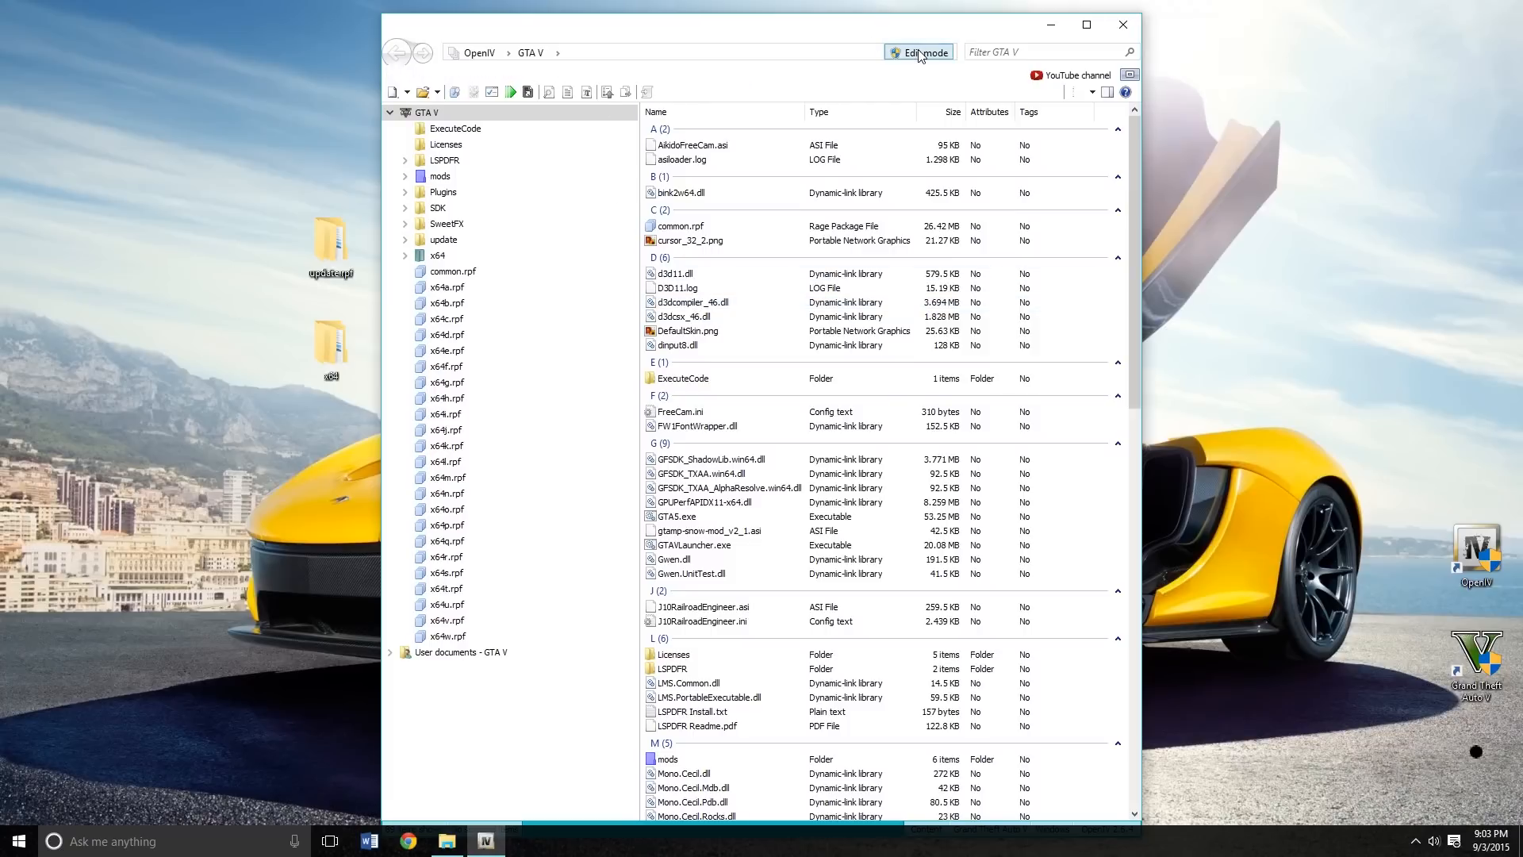
Enable edit mode and open update.rpf inside the update folder of mods
left_click(918, 53)
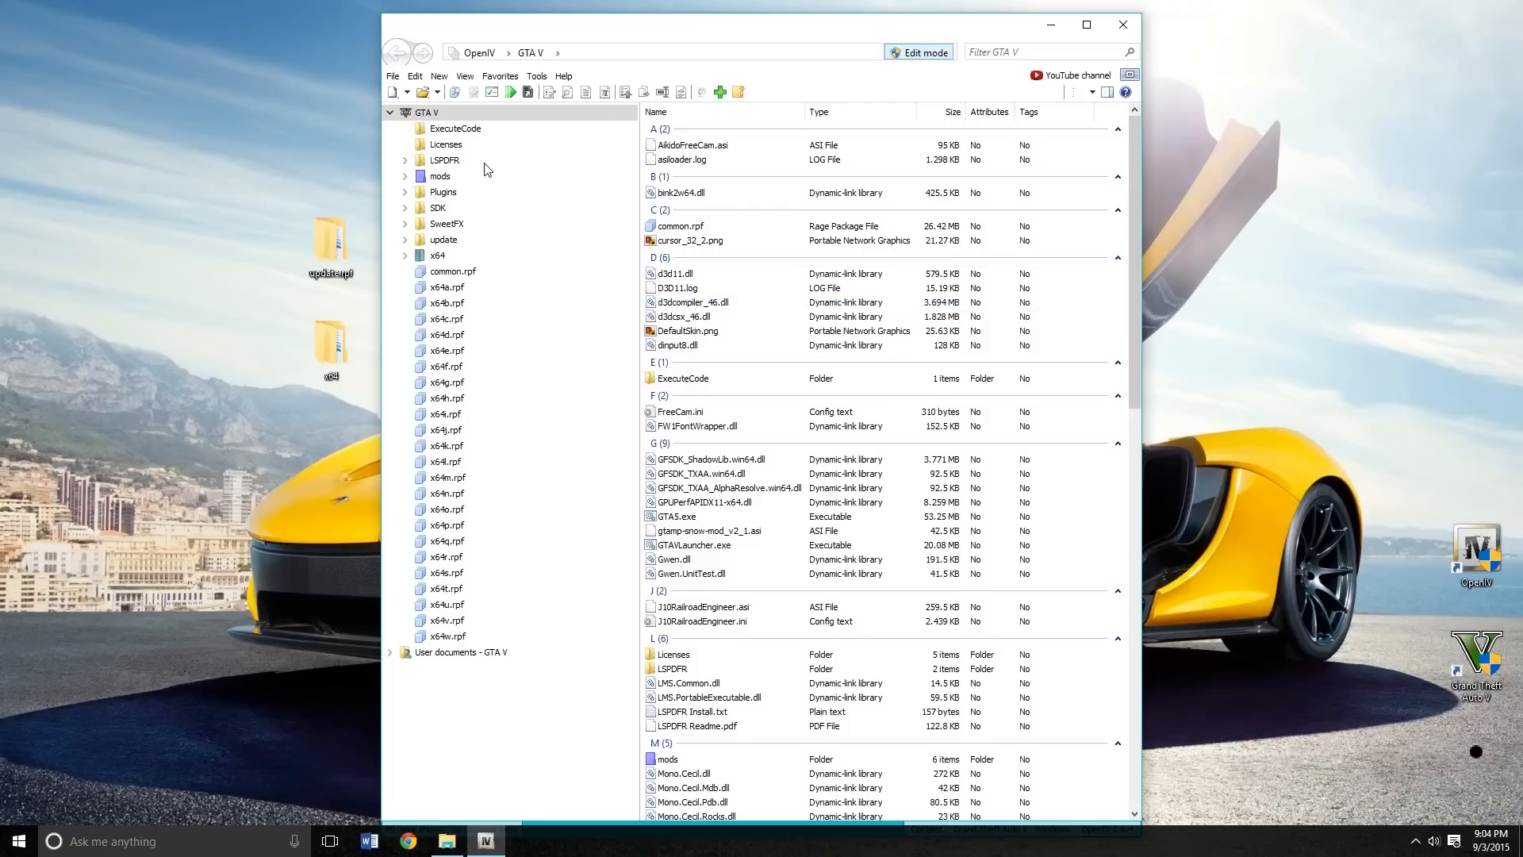
left_click(439, 178)
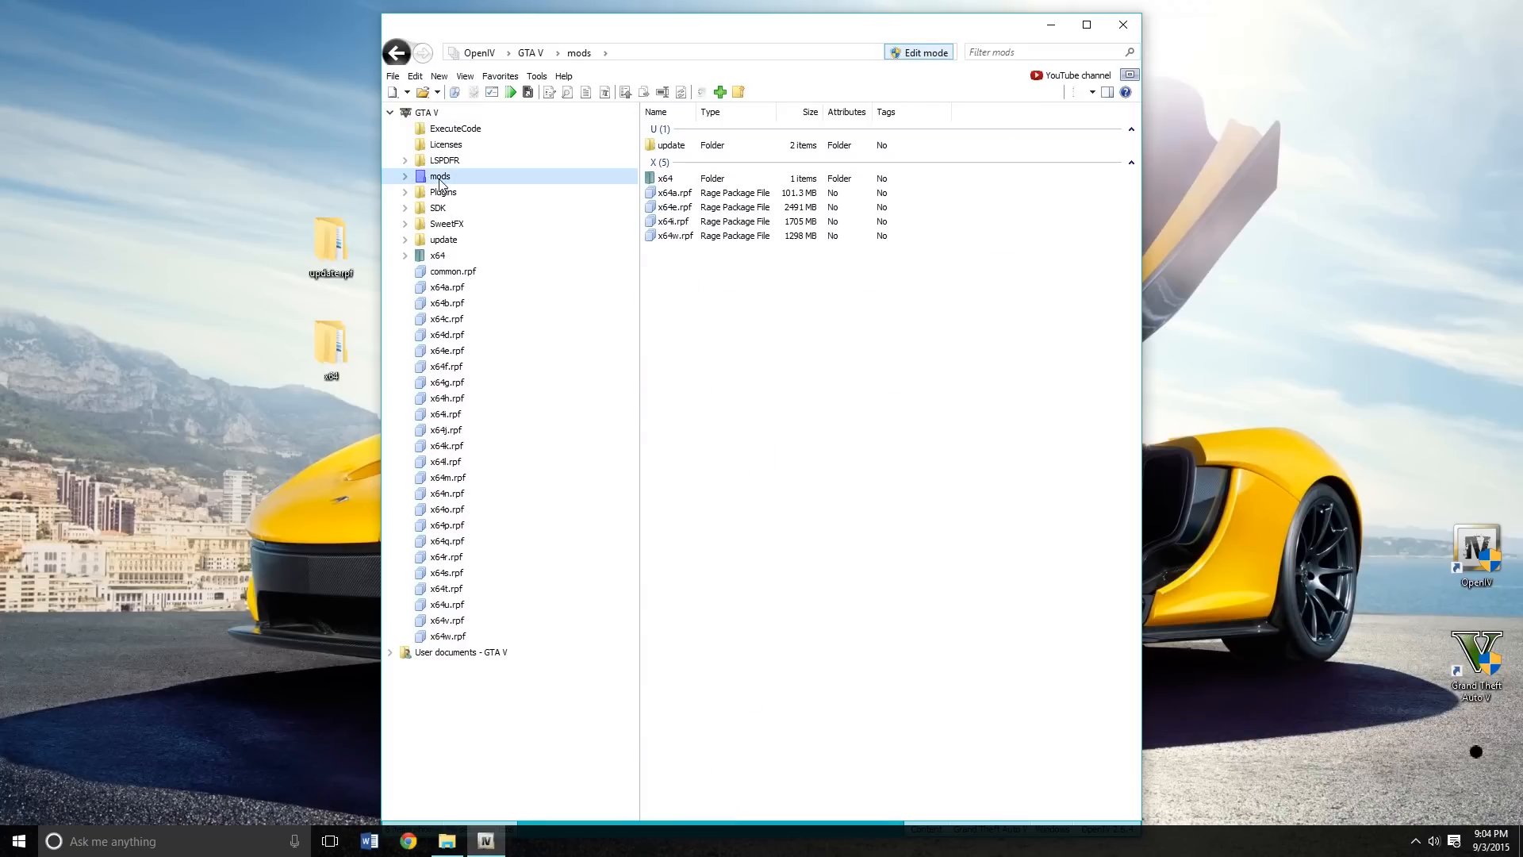
double_click(702, 151)
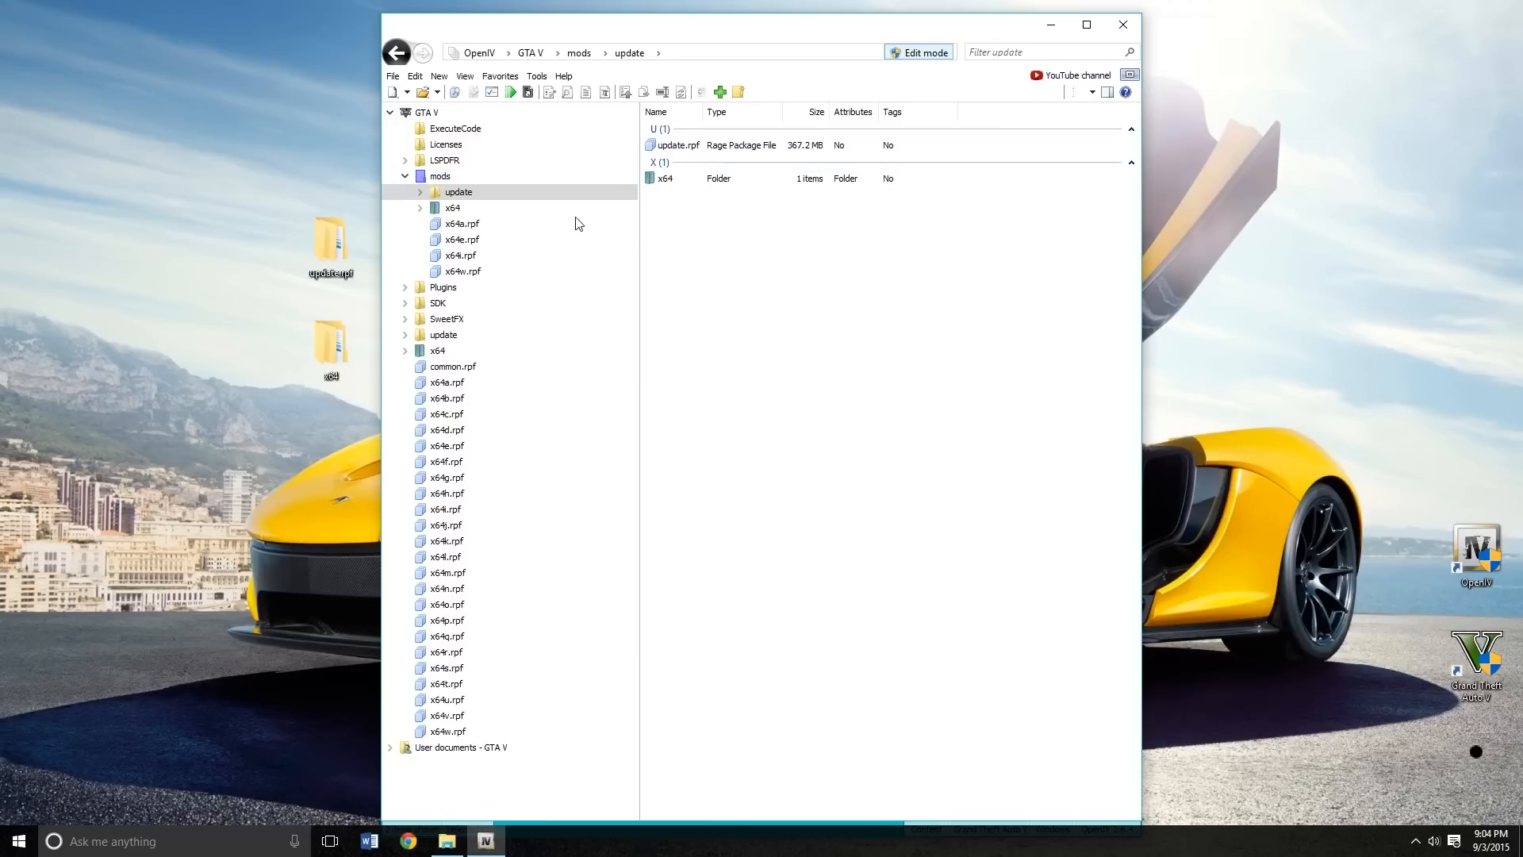
left_click(355, 244)
left_click(758, 147)
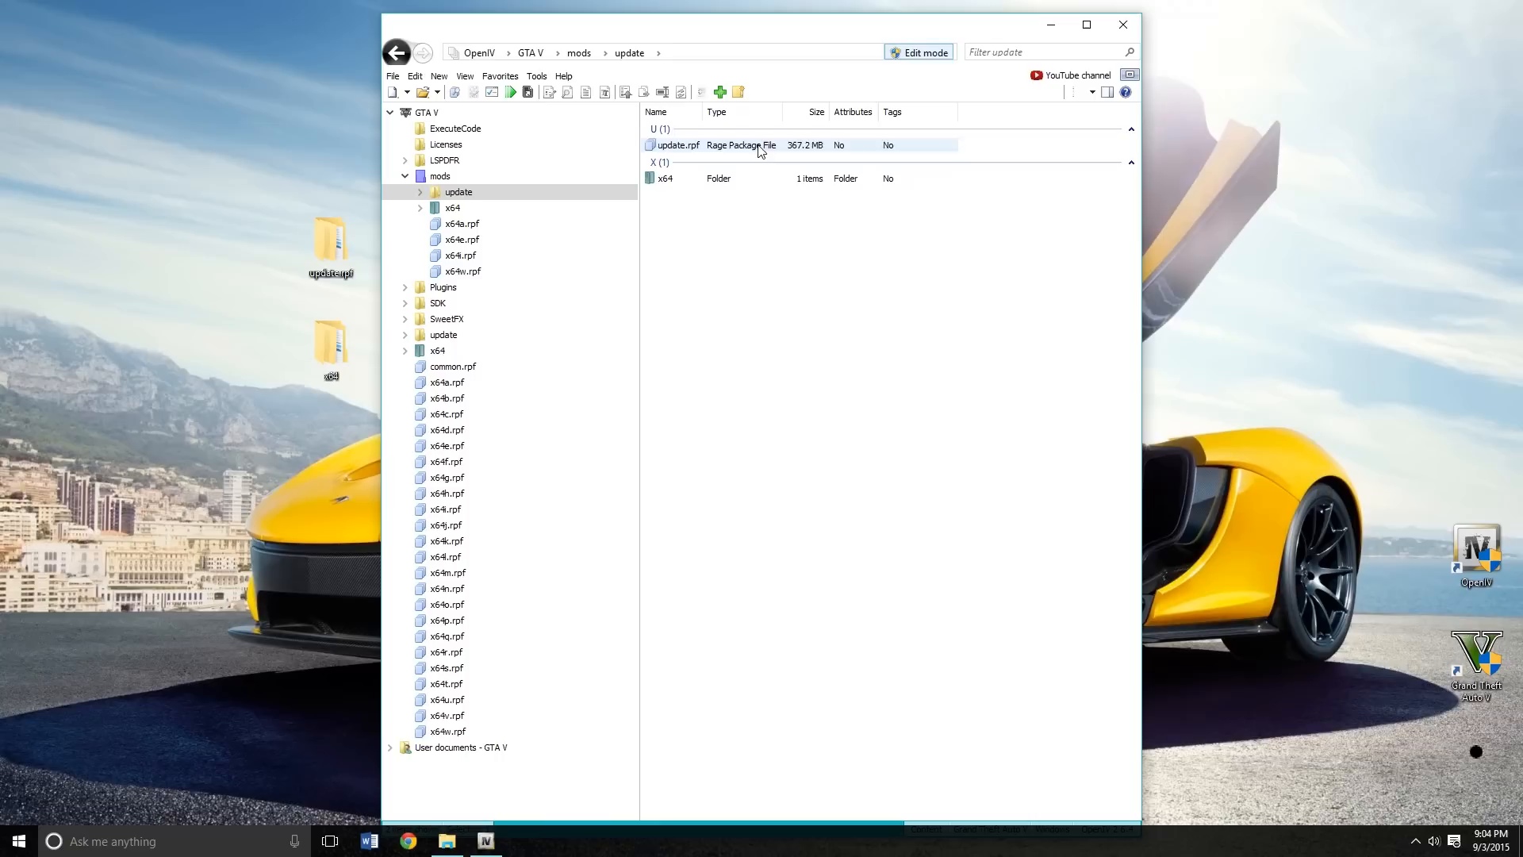
left_click(310, 261)
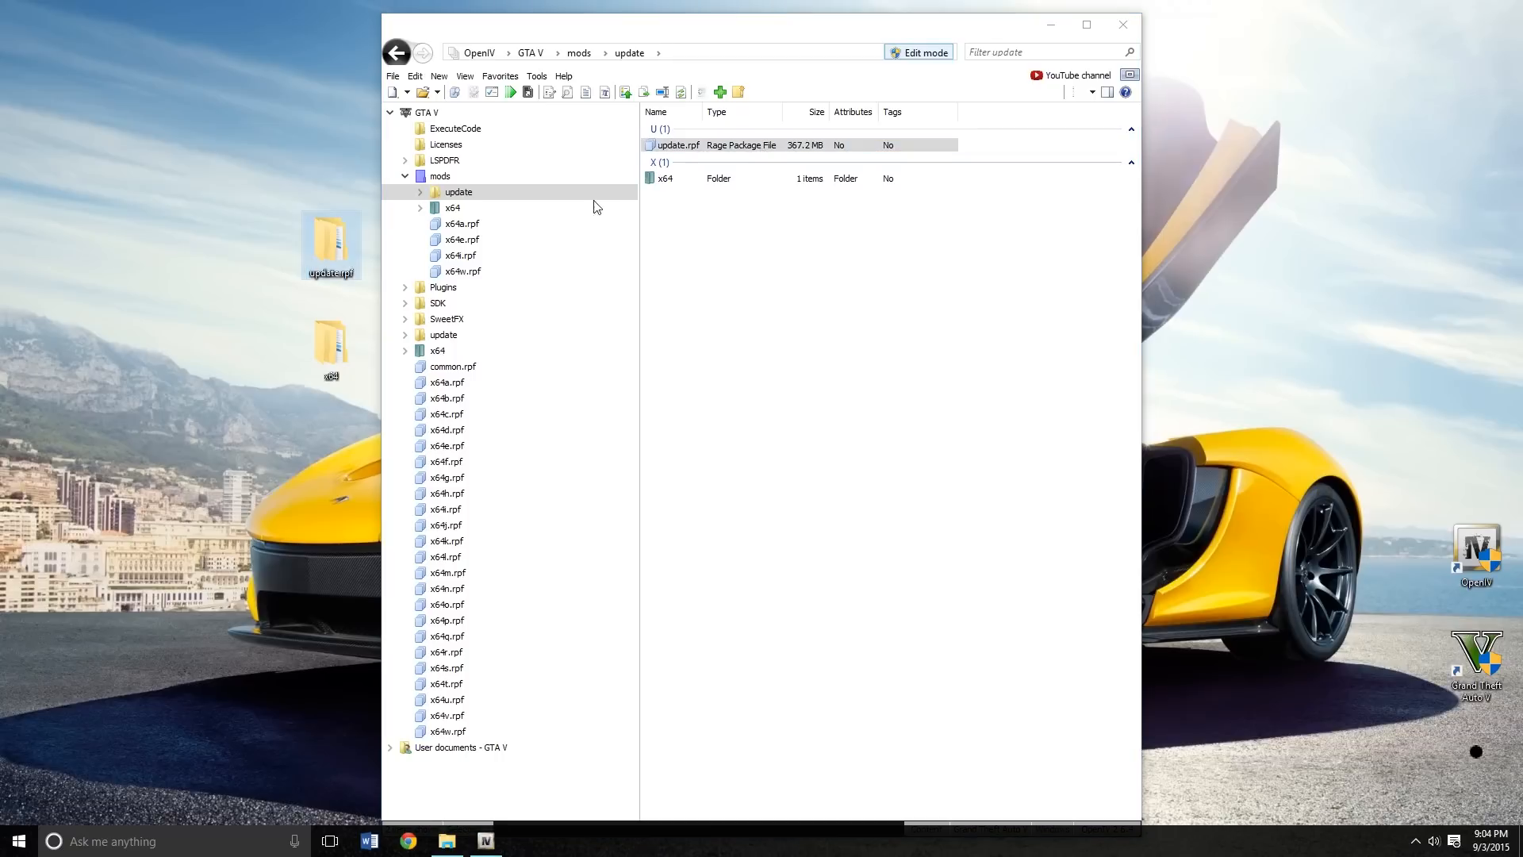
double_click(698, 151)
Open the extracted update.rpf folder from the desktop and arrange it side by side with the OpenIV window
double_click(342, 258)
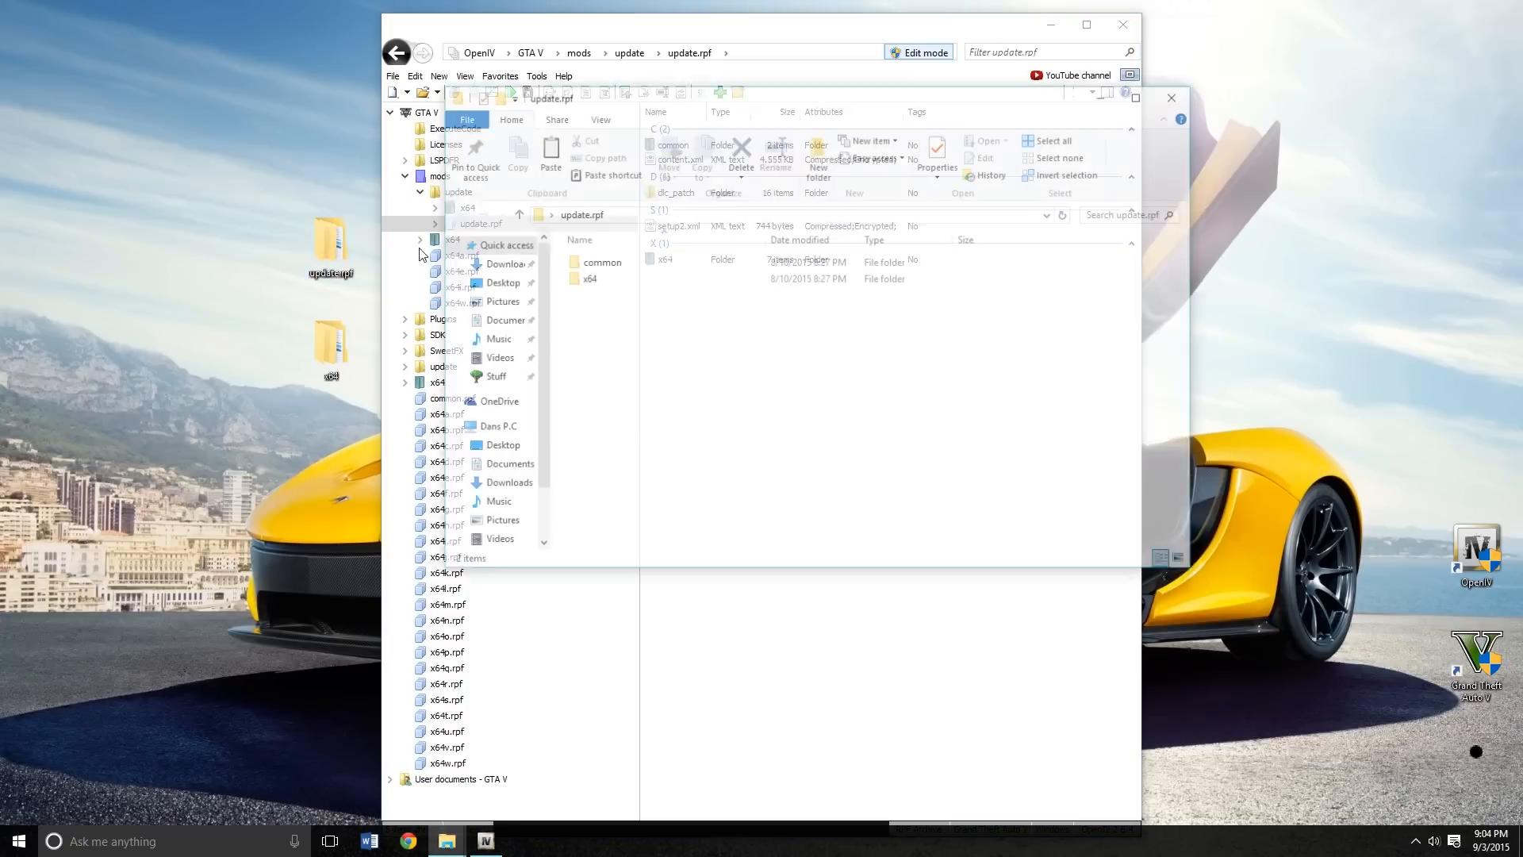
left_click_drag(798, 104, 0, 242)
left_click(1126, 174)
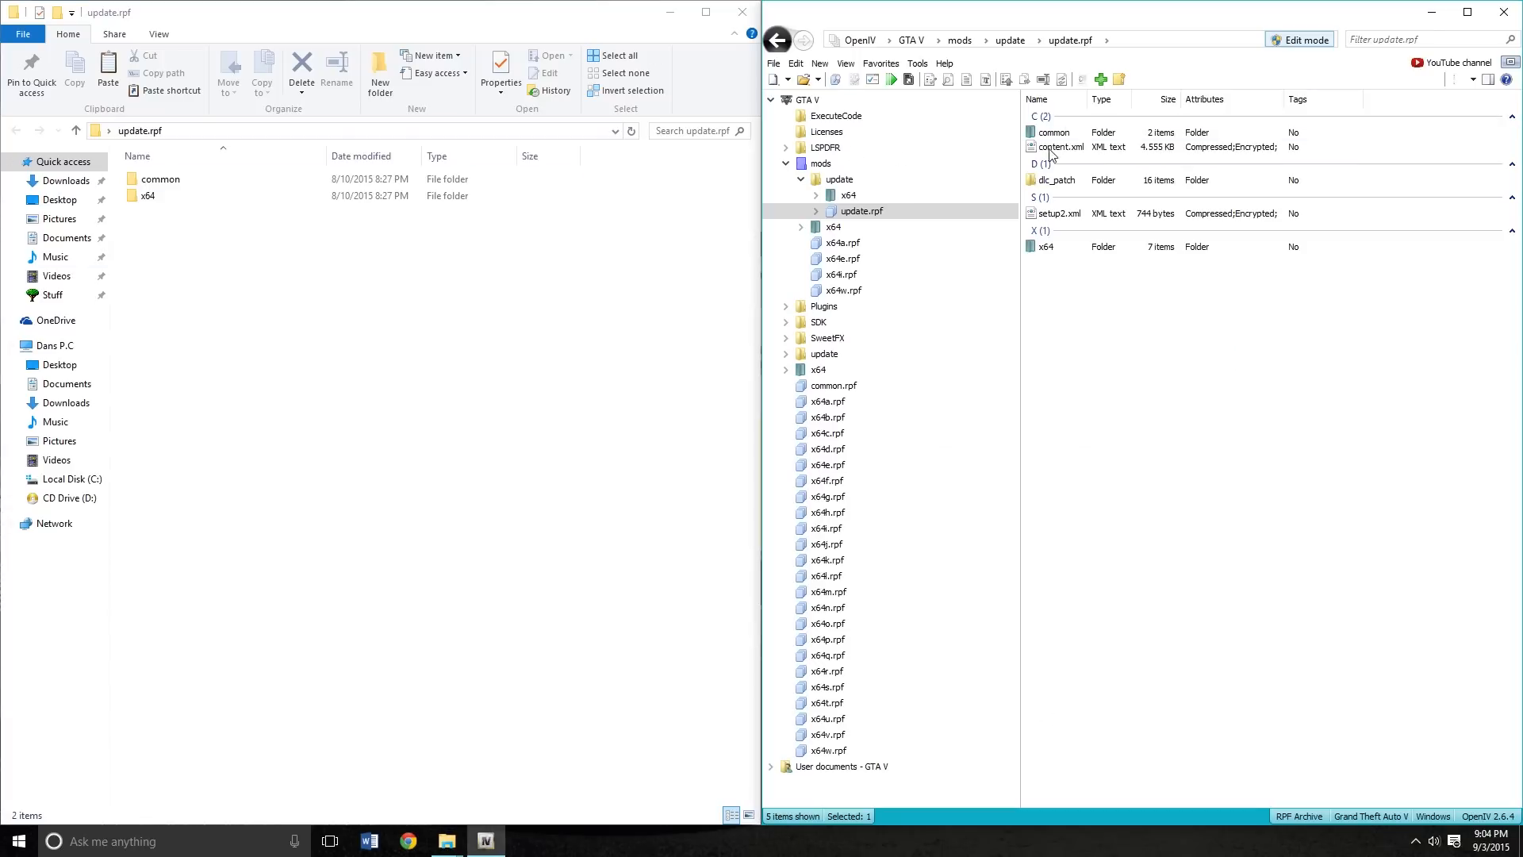
Open the common > data folder in both OpenIV's update.rpf and the extracted update.rpf folder, and compare their contents
left_click(1122, 136)
double_click(1122, 136)
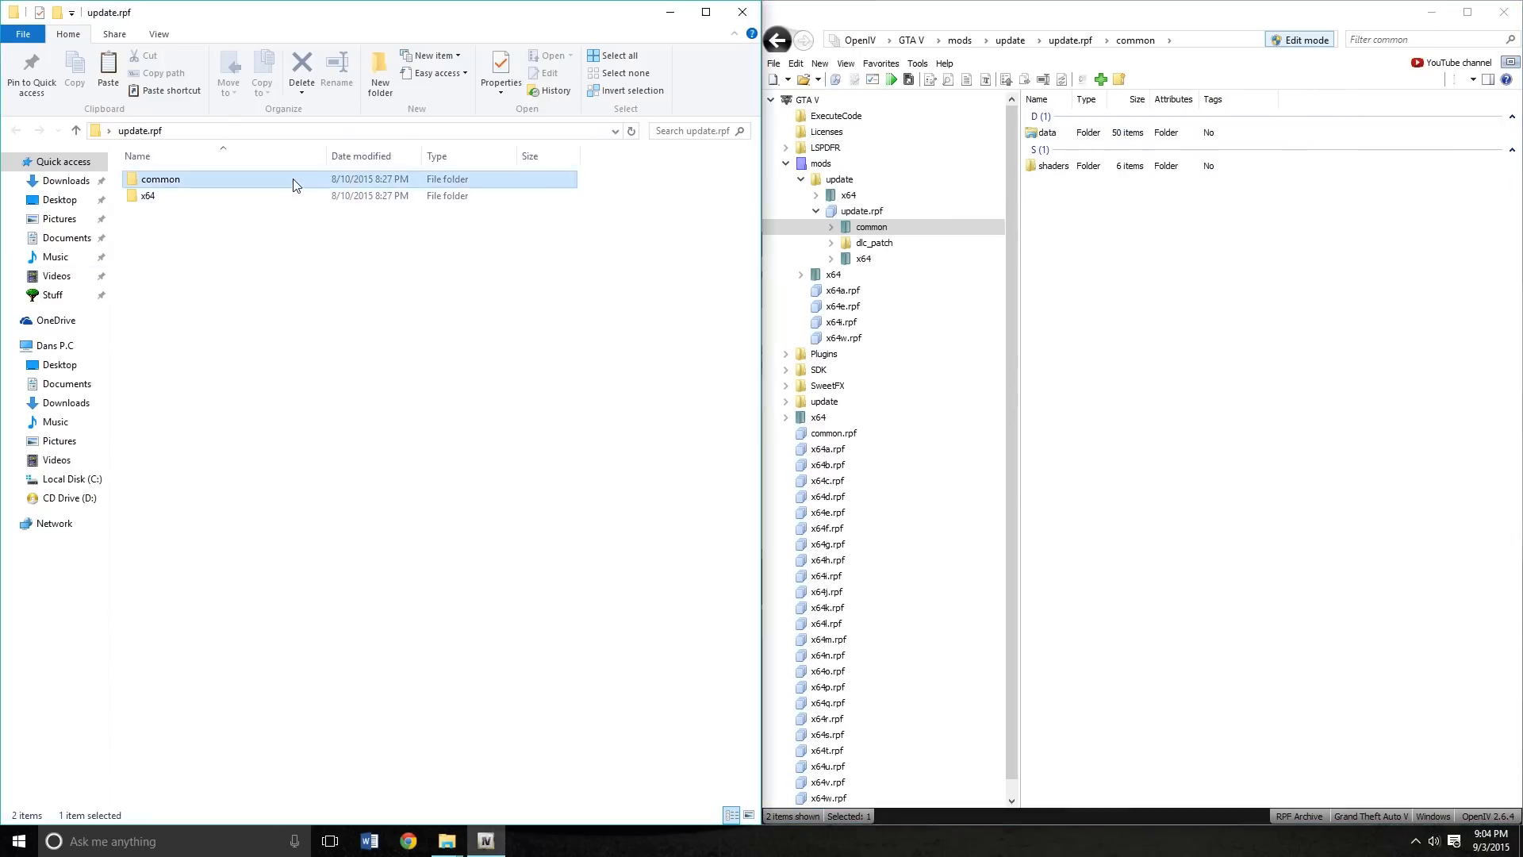
double_click(293, 180)
double_click(1036, 133)
double_click(289, 182)
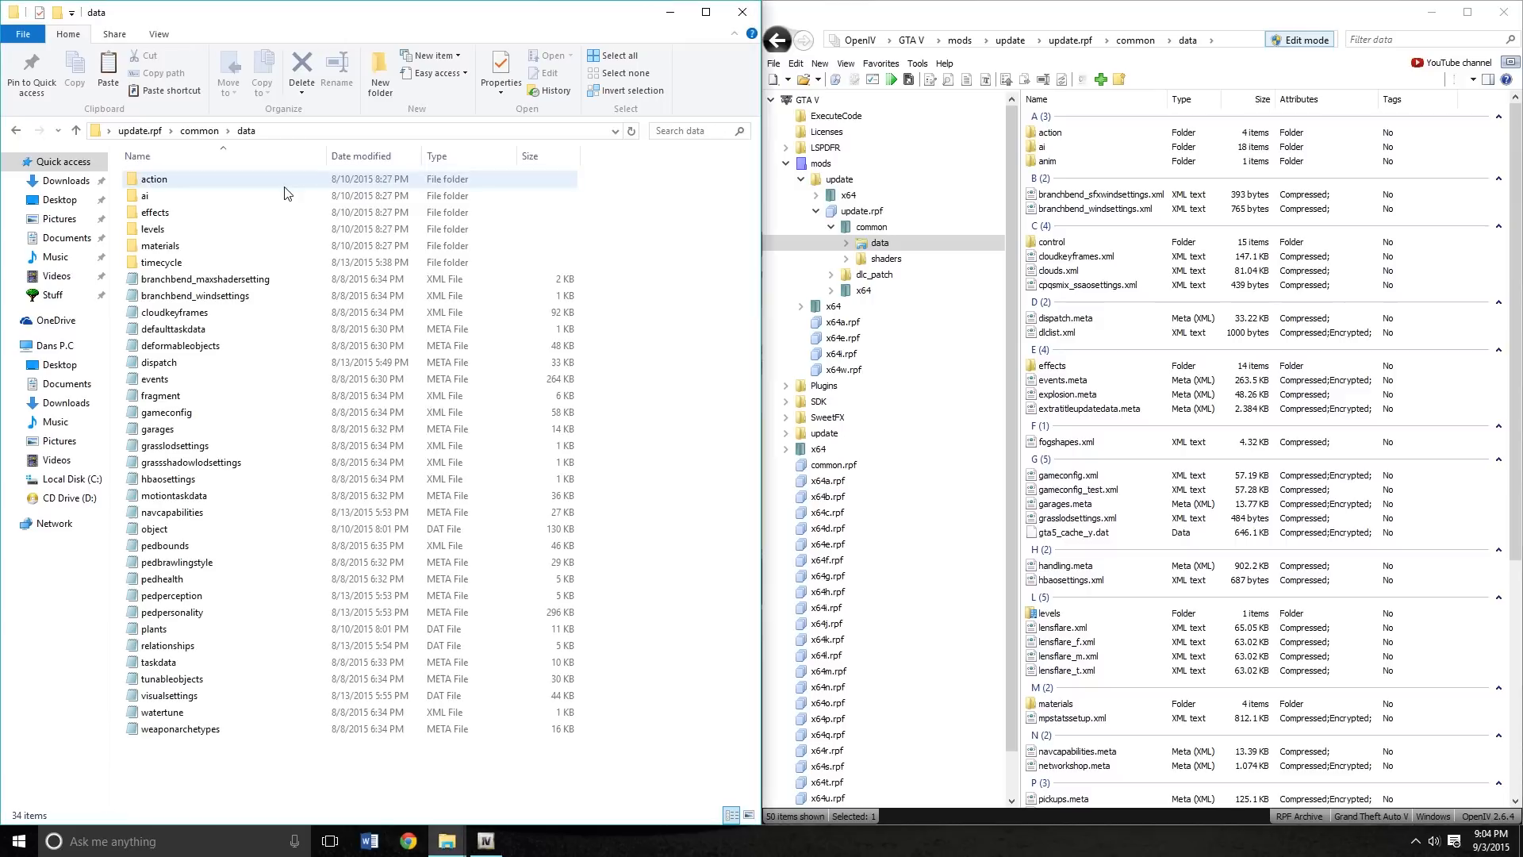
scroll(1153, 617, "down", 3)
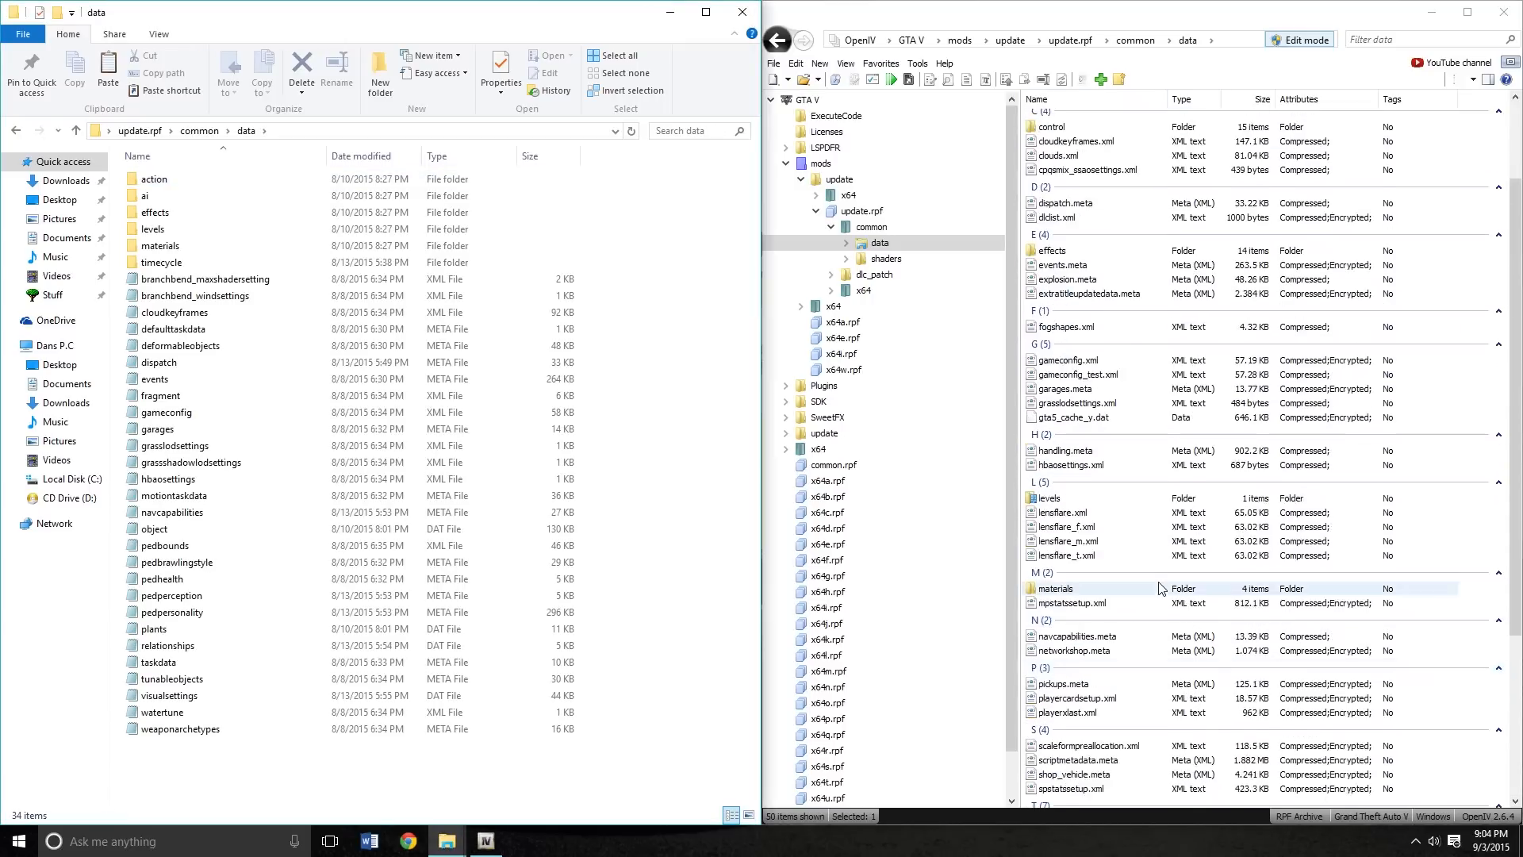
scroll(1154, 587, "up", 3)
left_click(1101, 80)
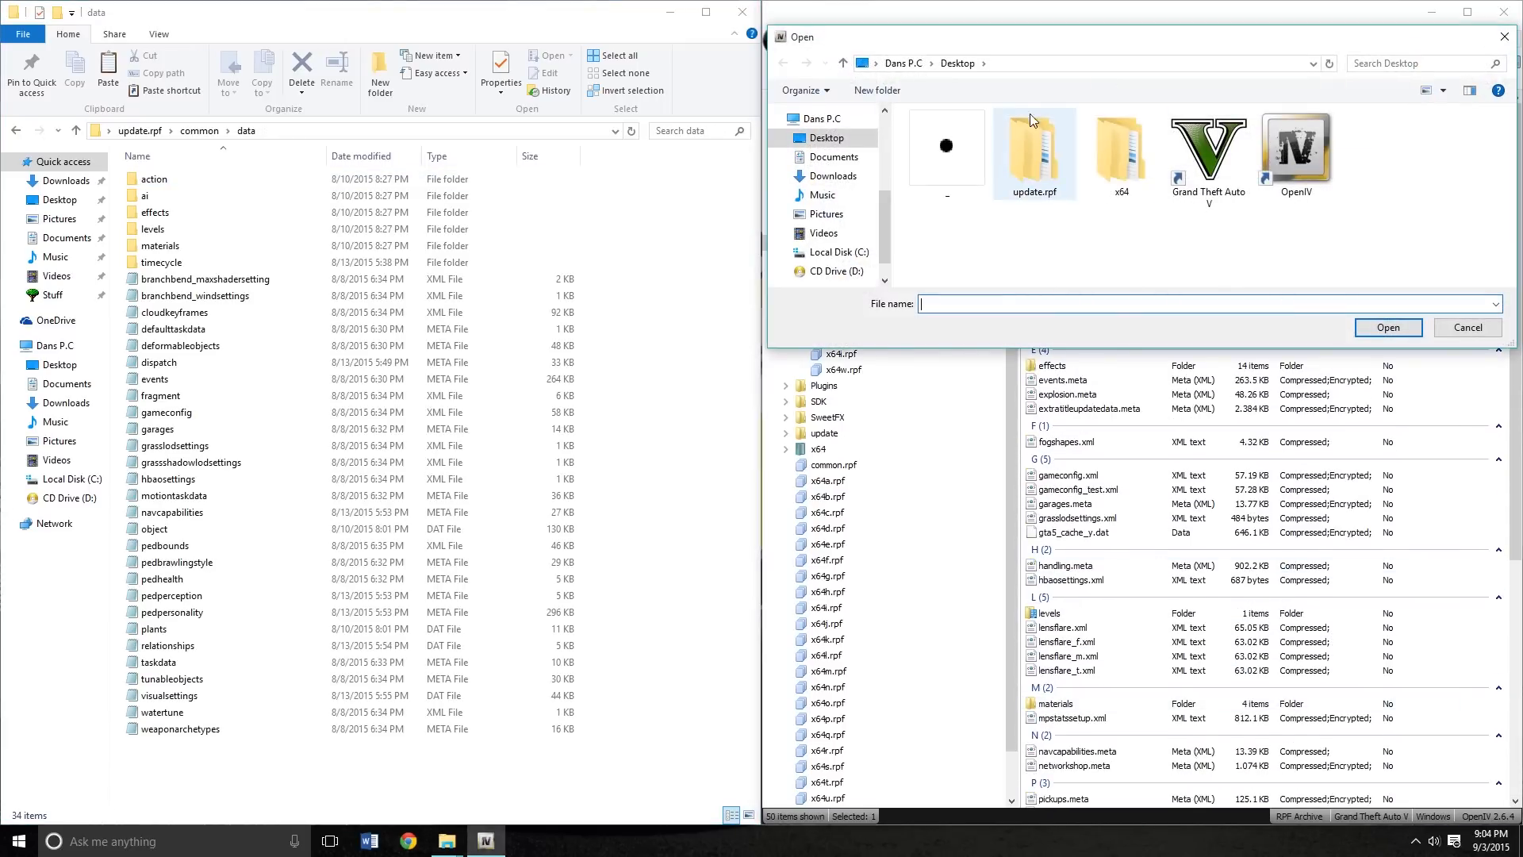
left_click(1468, 327)
left_click(1101, 80)
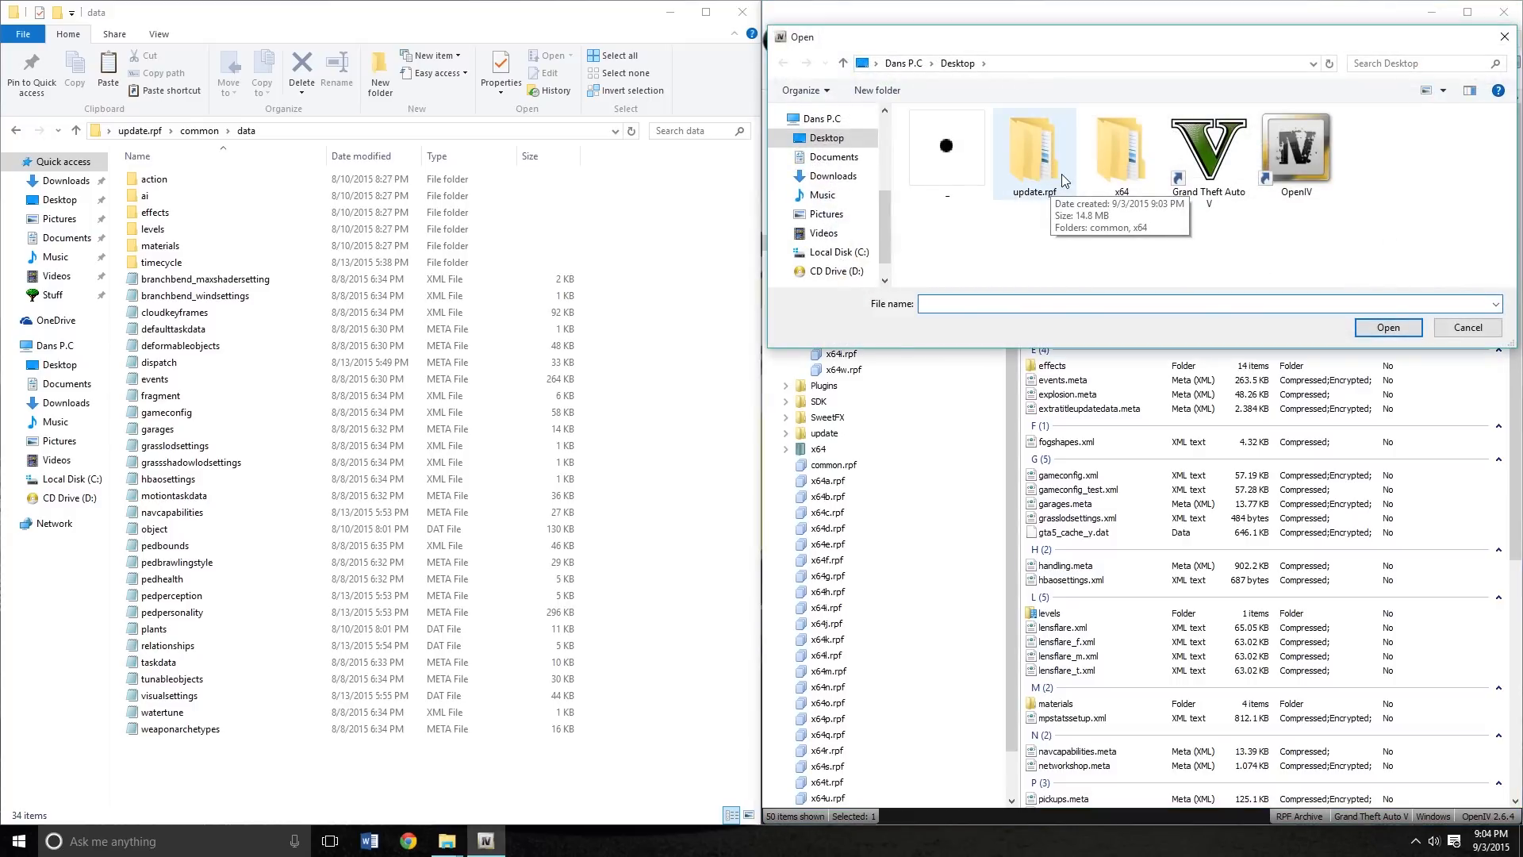
double_click(1062, 180)
double_click(979, 136)
double_click(978, 136)
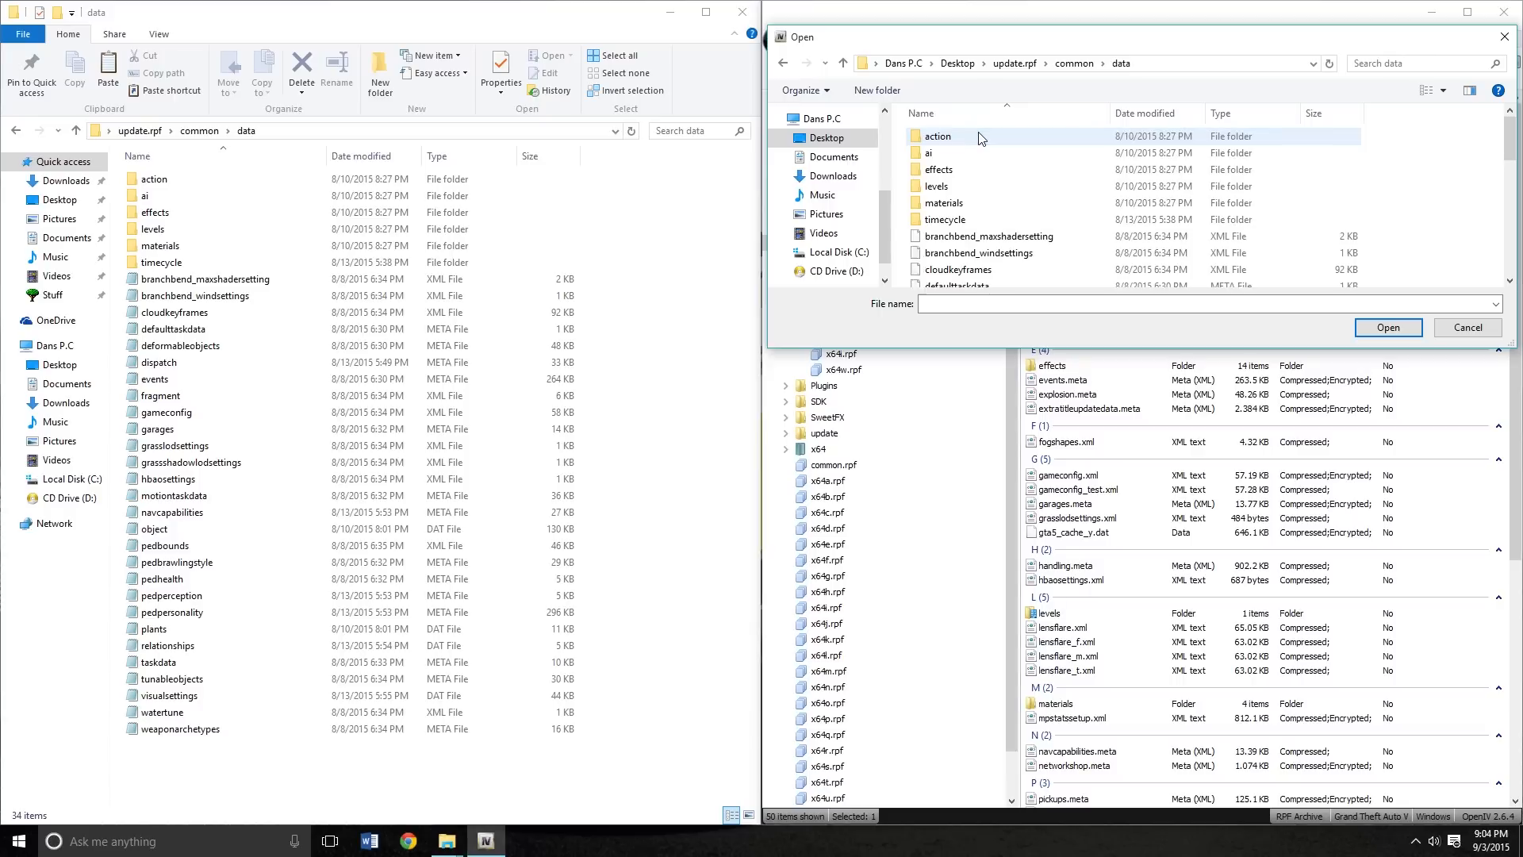
mouse_move(1388, 244)
left_mouse_down()
mouse_move(1381, 287)
mouse_move(1374, 240)
left_mouse_up()
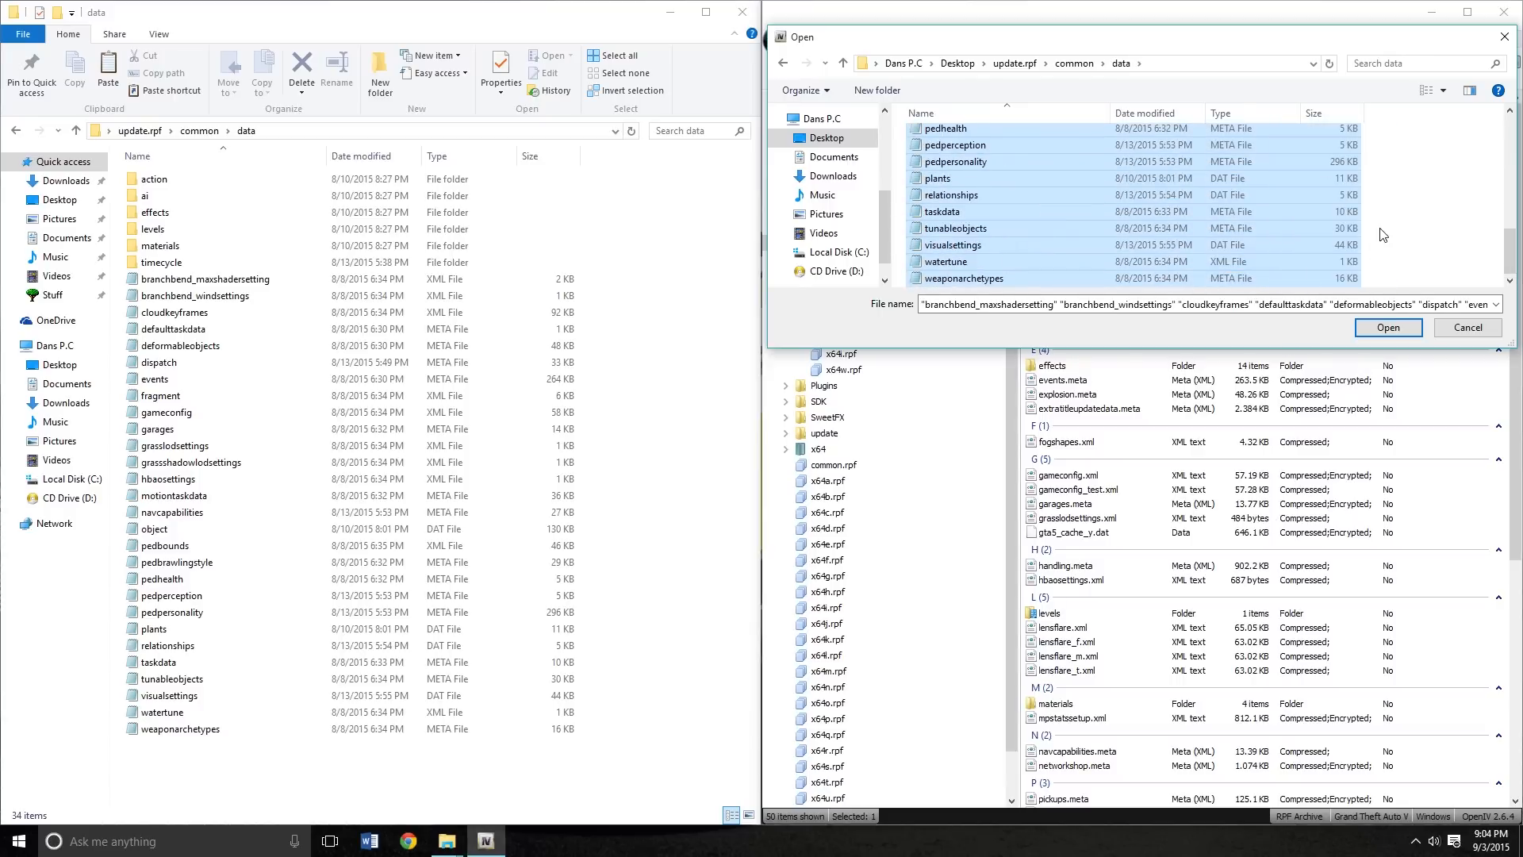
scroll(1093, 220, "up", 8)
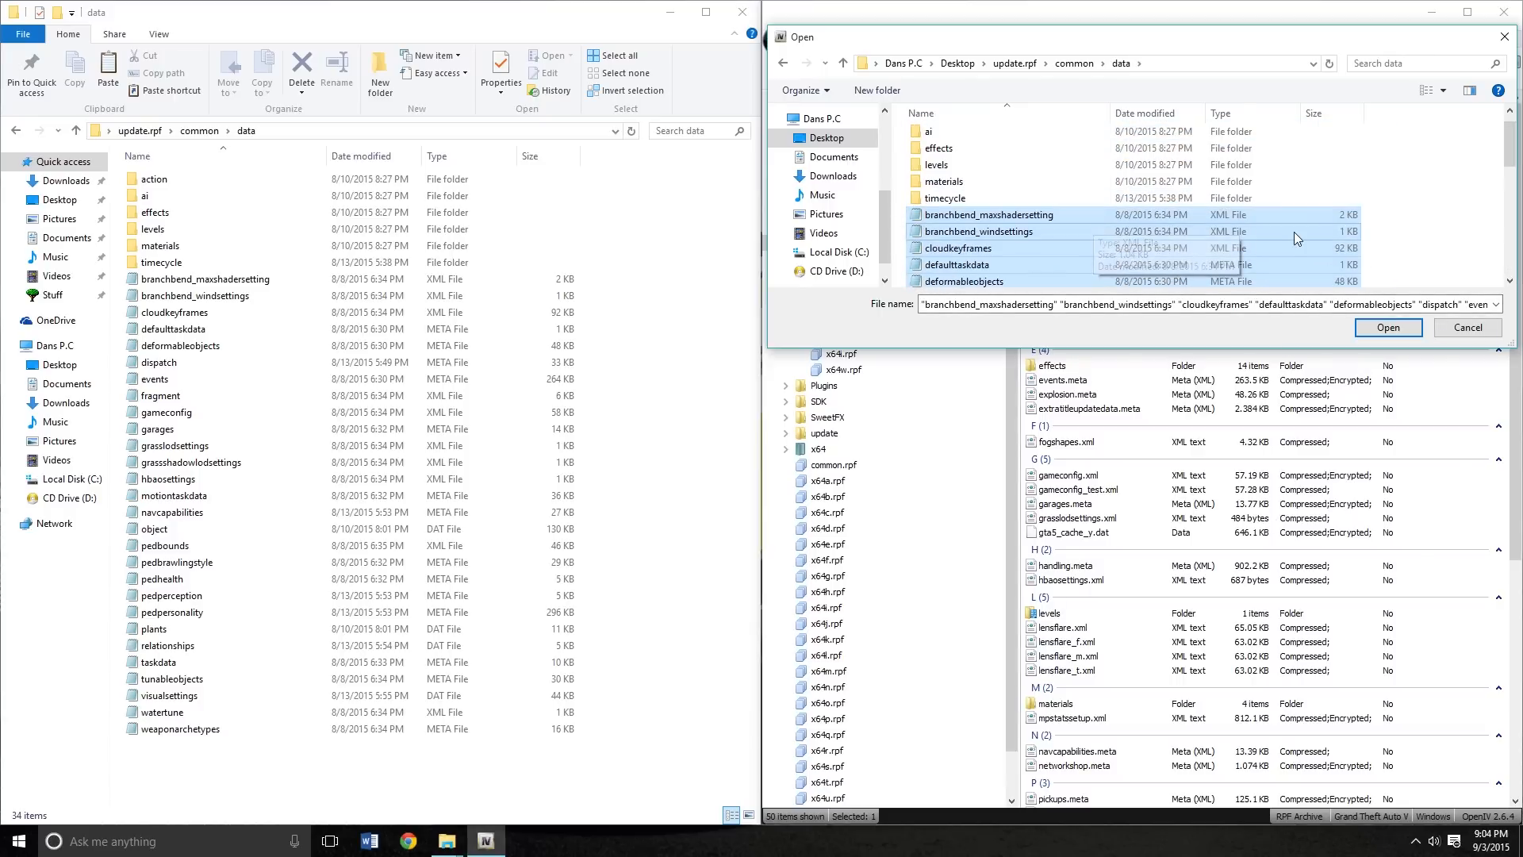
scroll(1293, 238, "down", 5)
scroll(1292, 238, "up", 8)
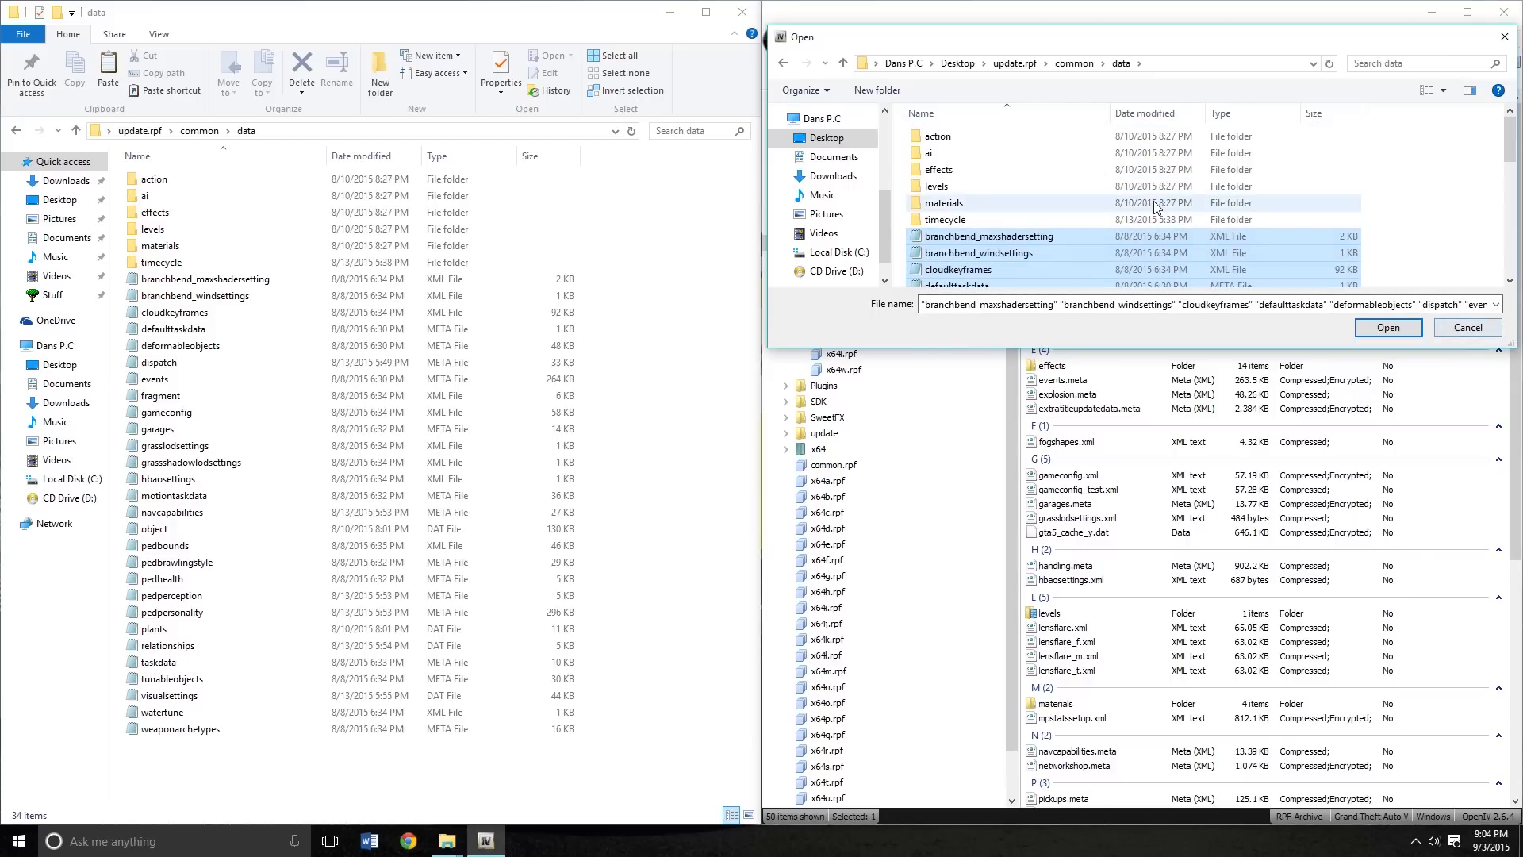
left_click(1411, 136)
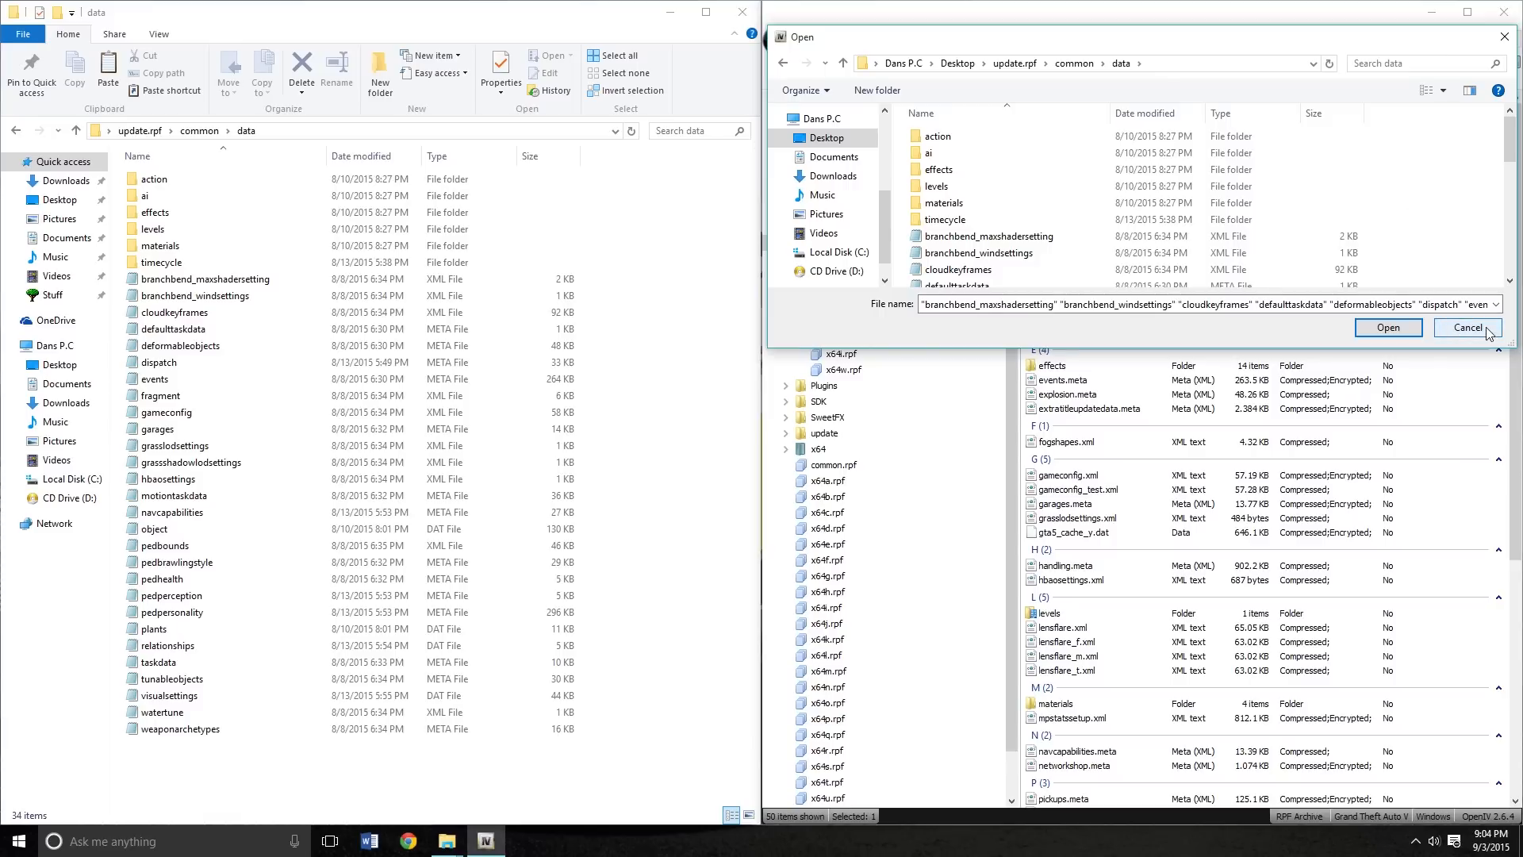
left_click_drag(1401, 237, 1232, 537)
scroll(1301, 241, "up", 8)
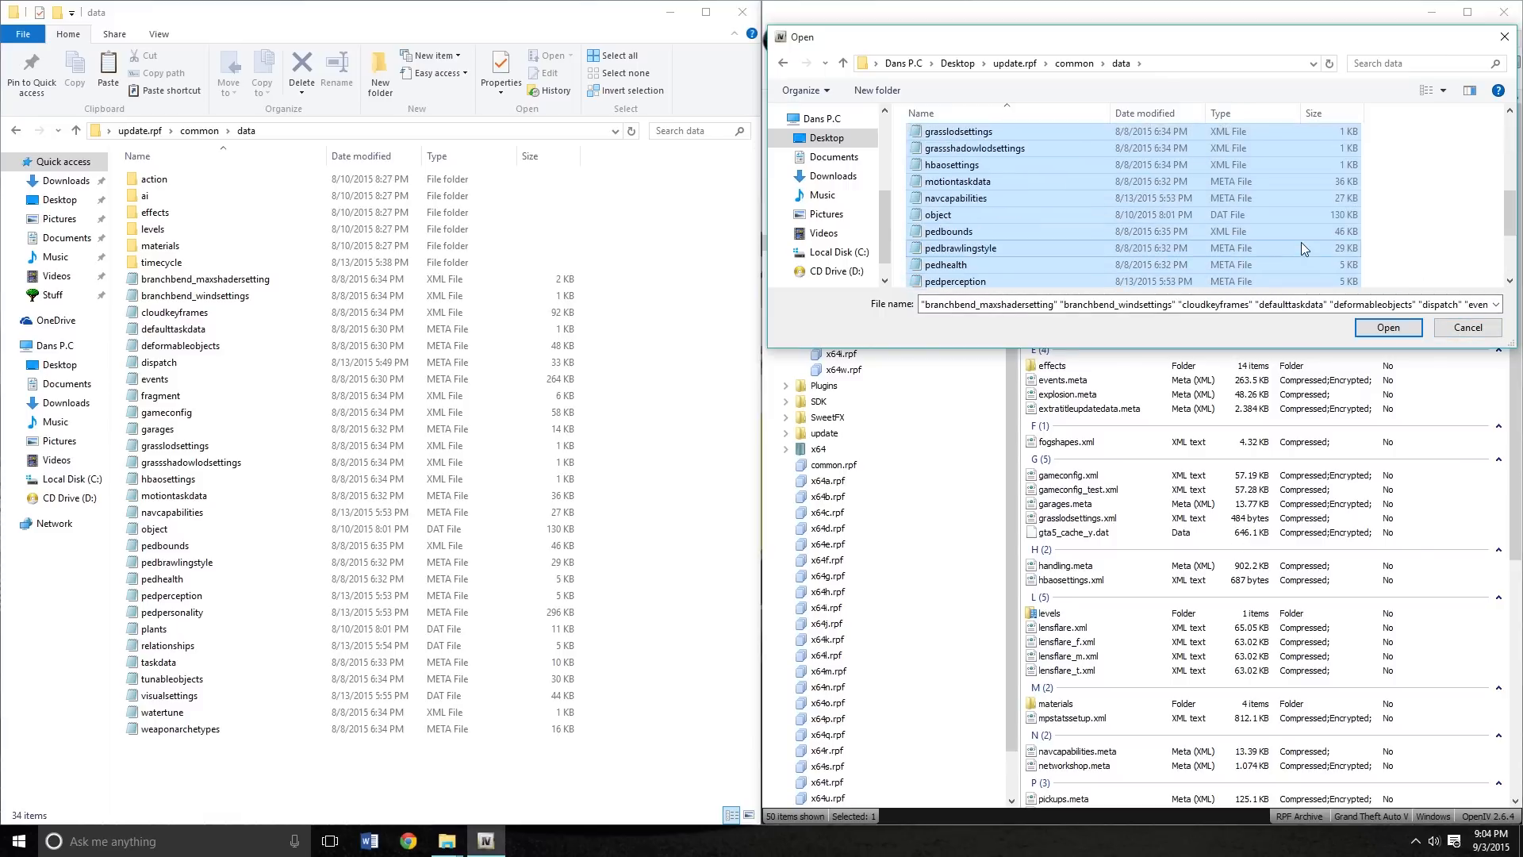
left_click(1460, 328)
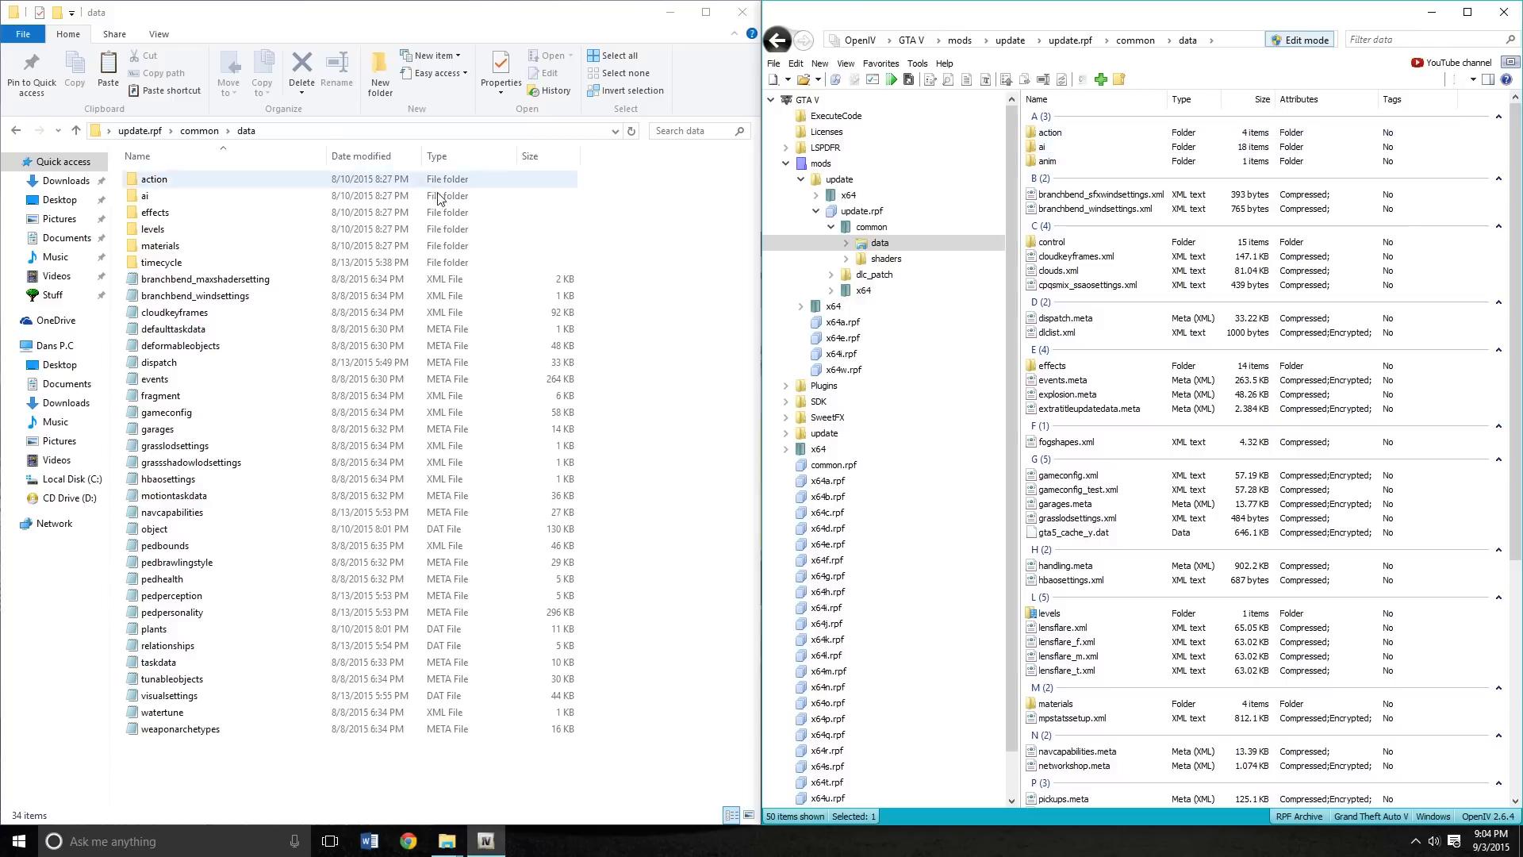
Add all files from the extracted update.rpf > common > data > action folder to the matching action folder in OpenIV
double_click(1051, 133)
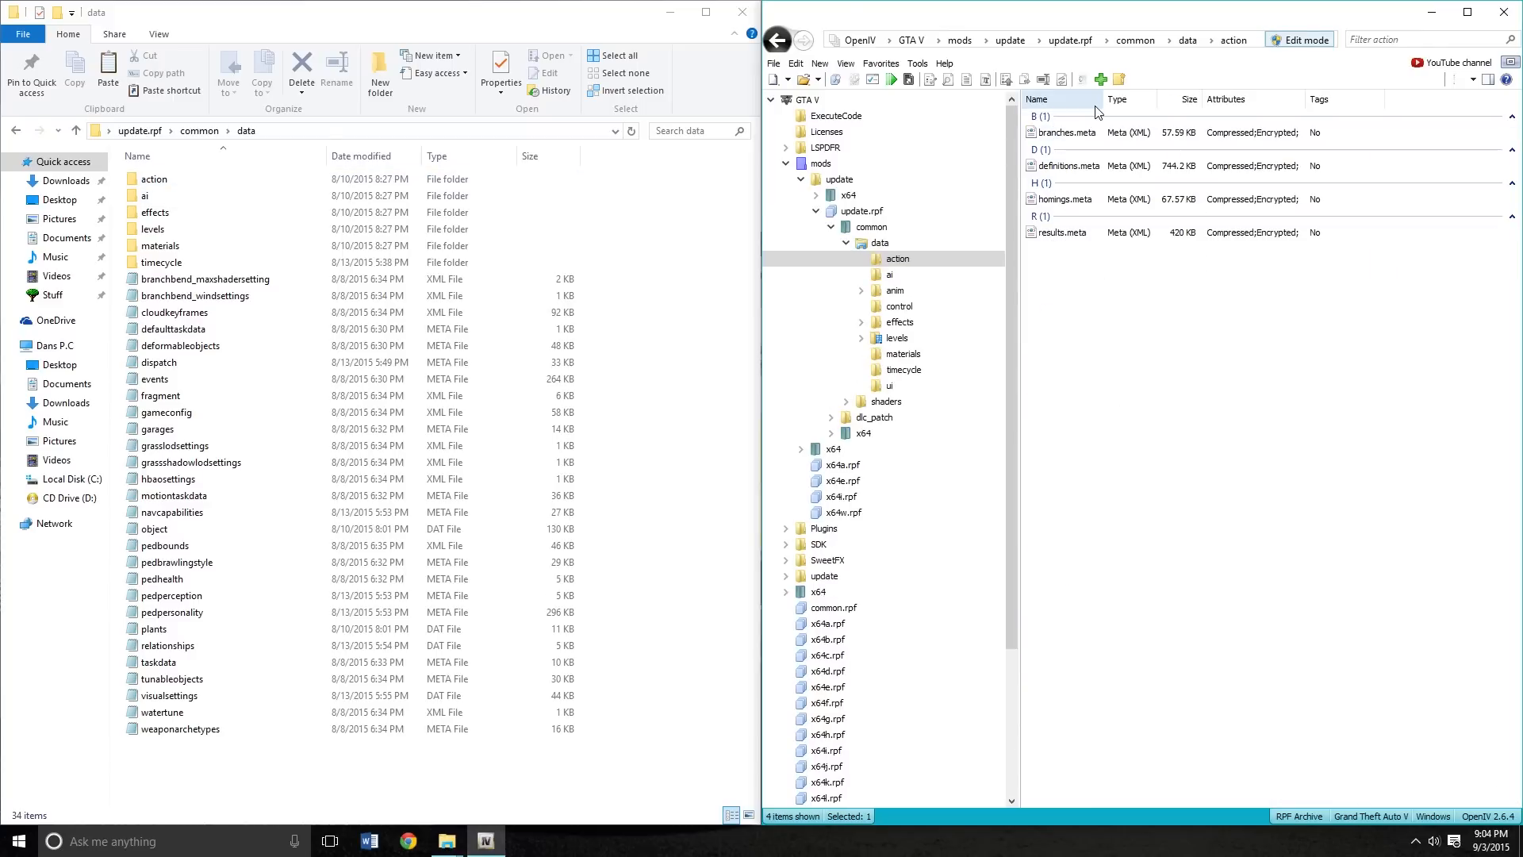
left_click(1100, 79)
double_click(1047, 193)
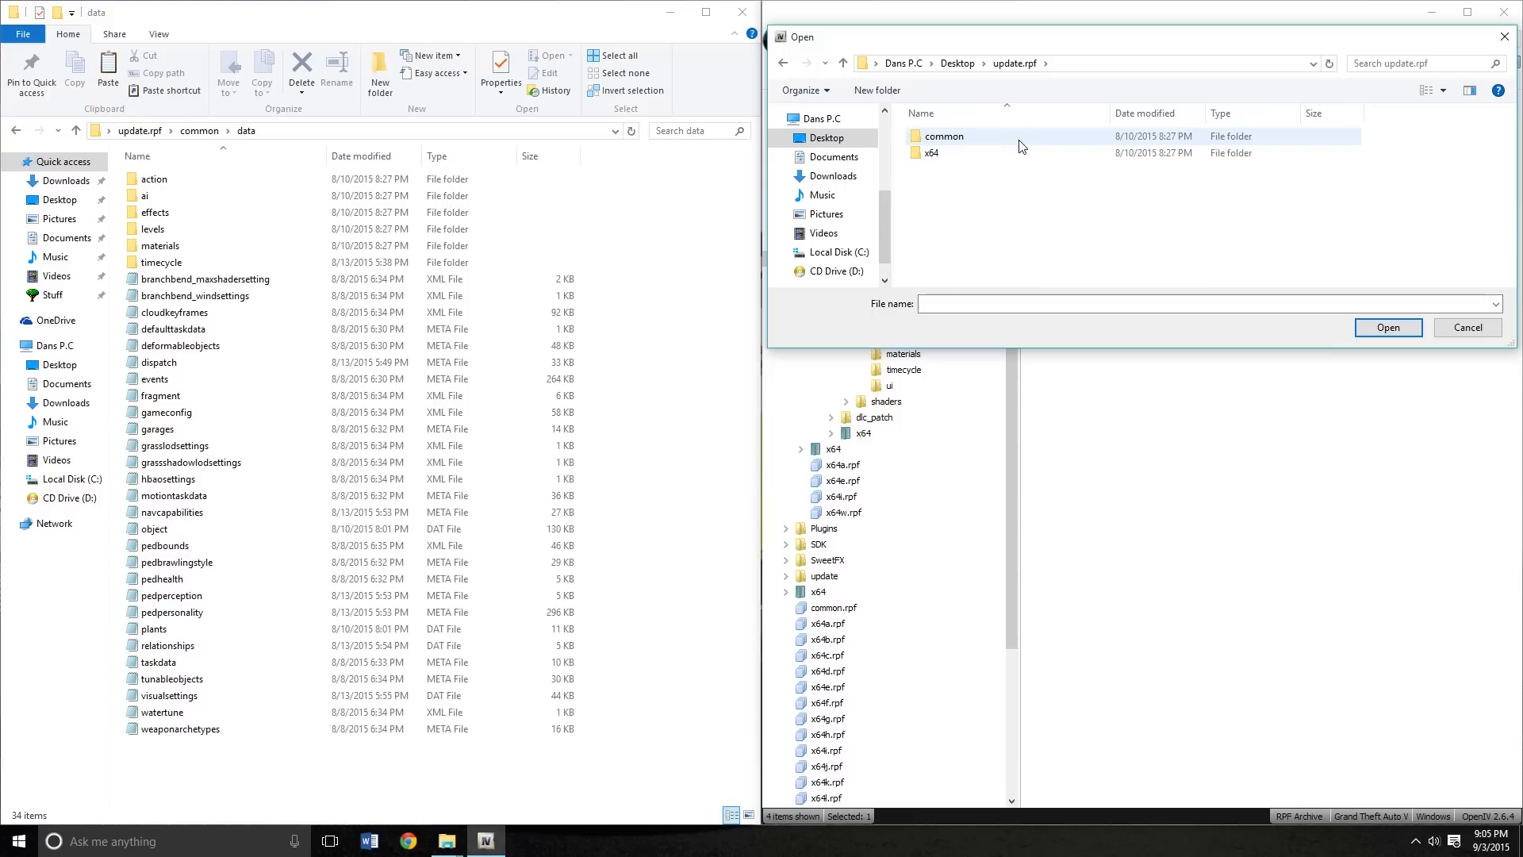
double_click(1020, 138)
double_click(1020, 139)
double_click(1019, 139)
left_click_drag(1107, 194, 1070, 132)
left_click(1404, 329)
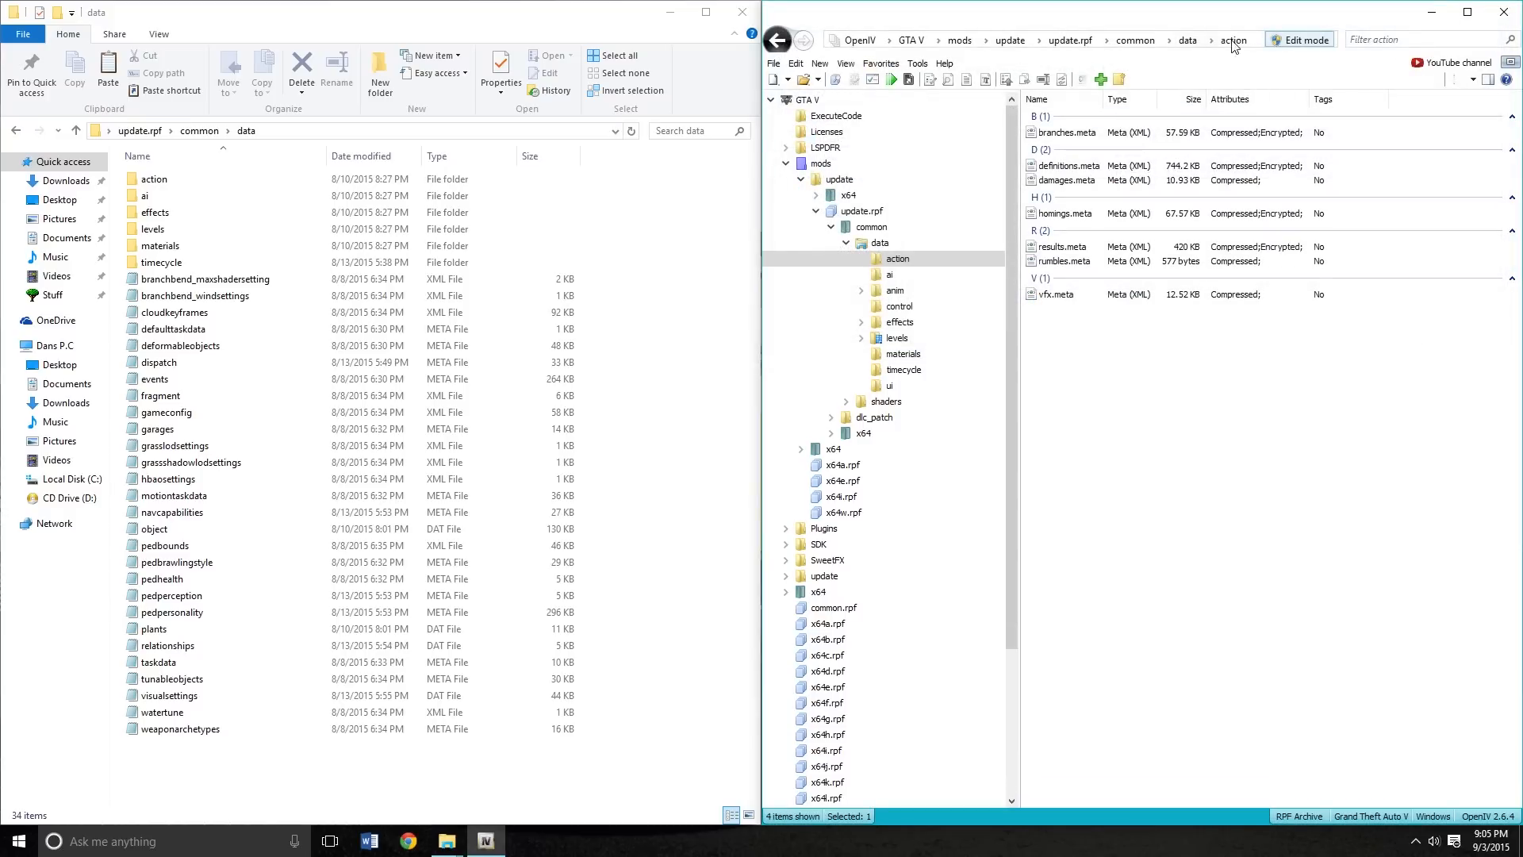
Add all files from the extracted common > data > ai folder to the matching ai folder in OpenIV
left_click(774, 42)
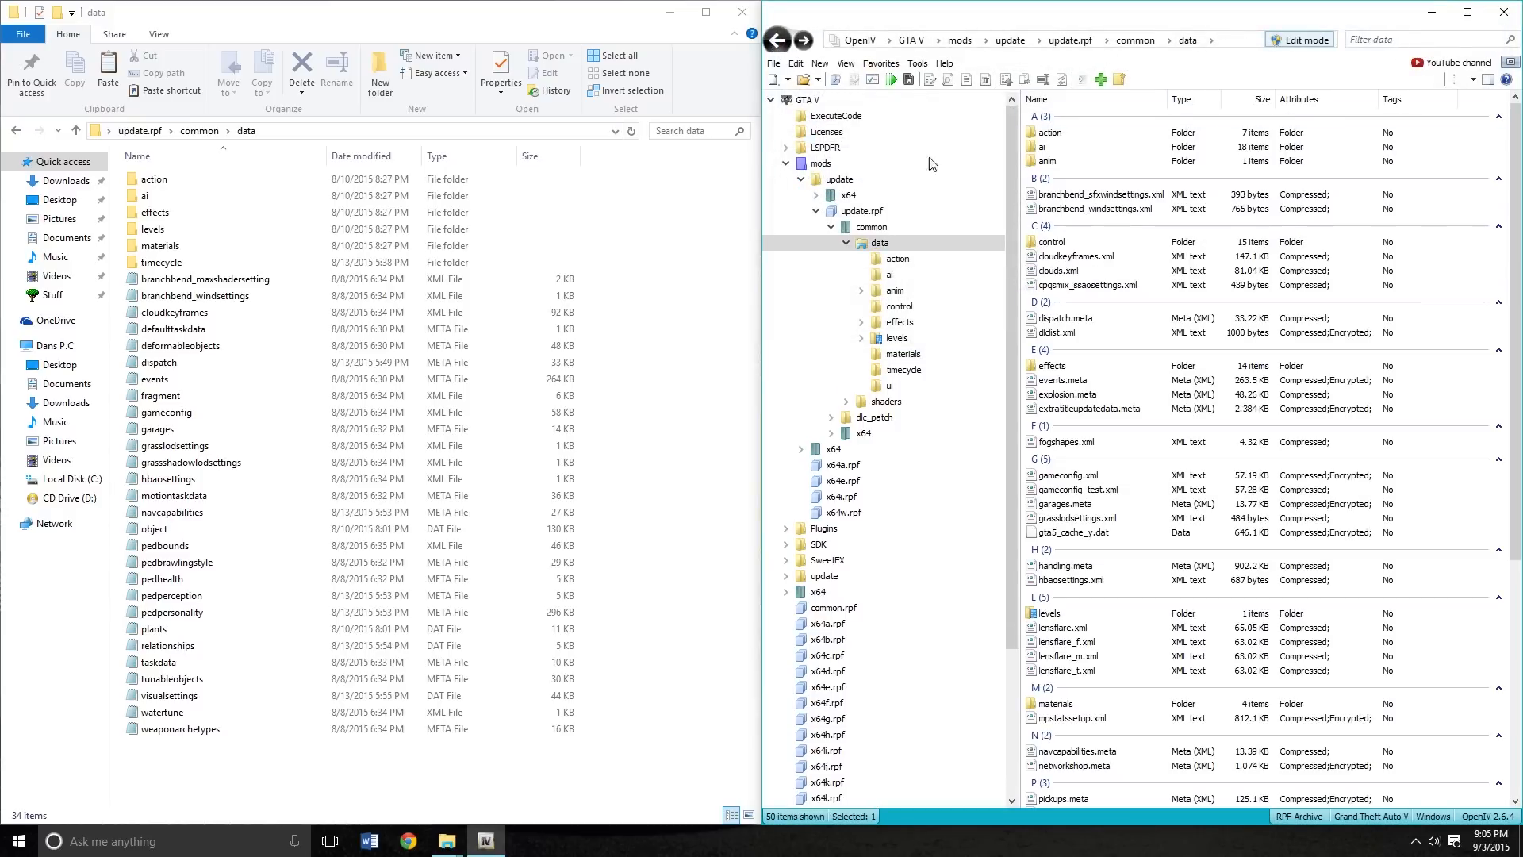
double_click(1044, 147)
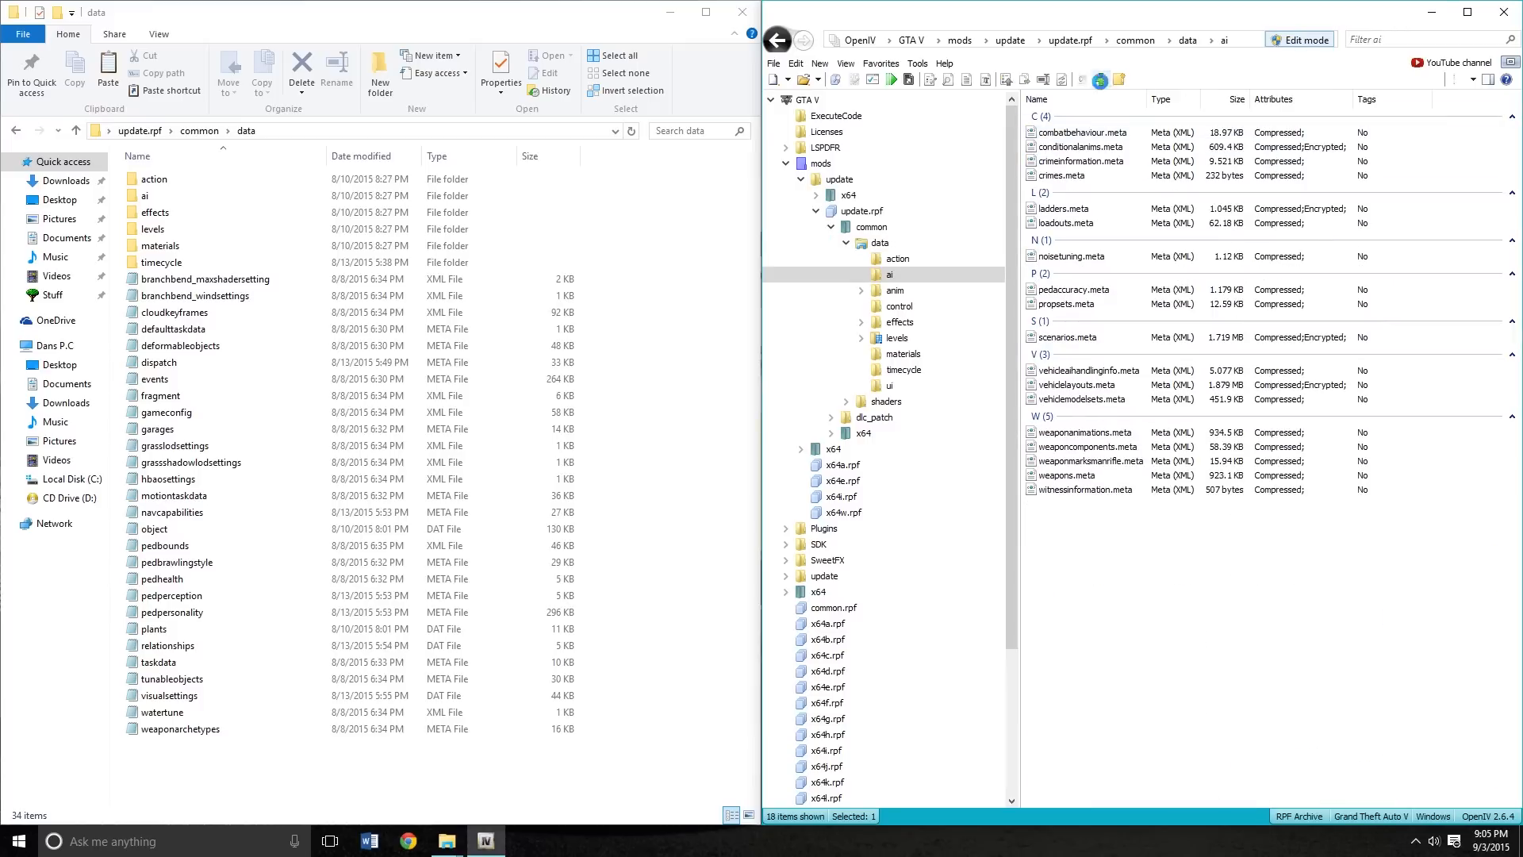
left_click(1101, 79)
left_click(1120, 63)
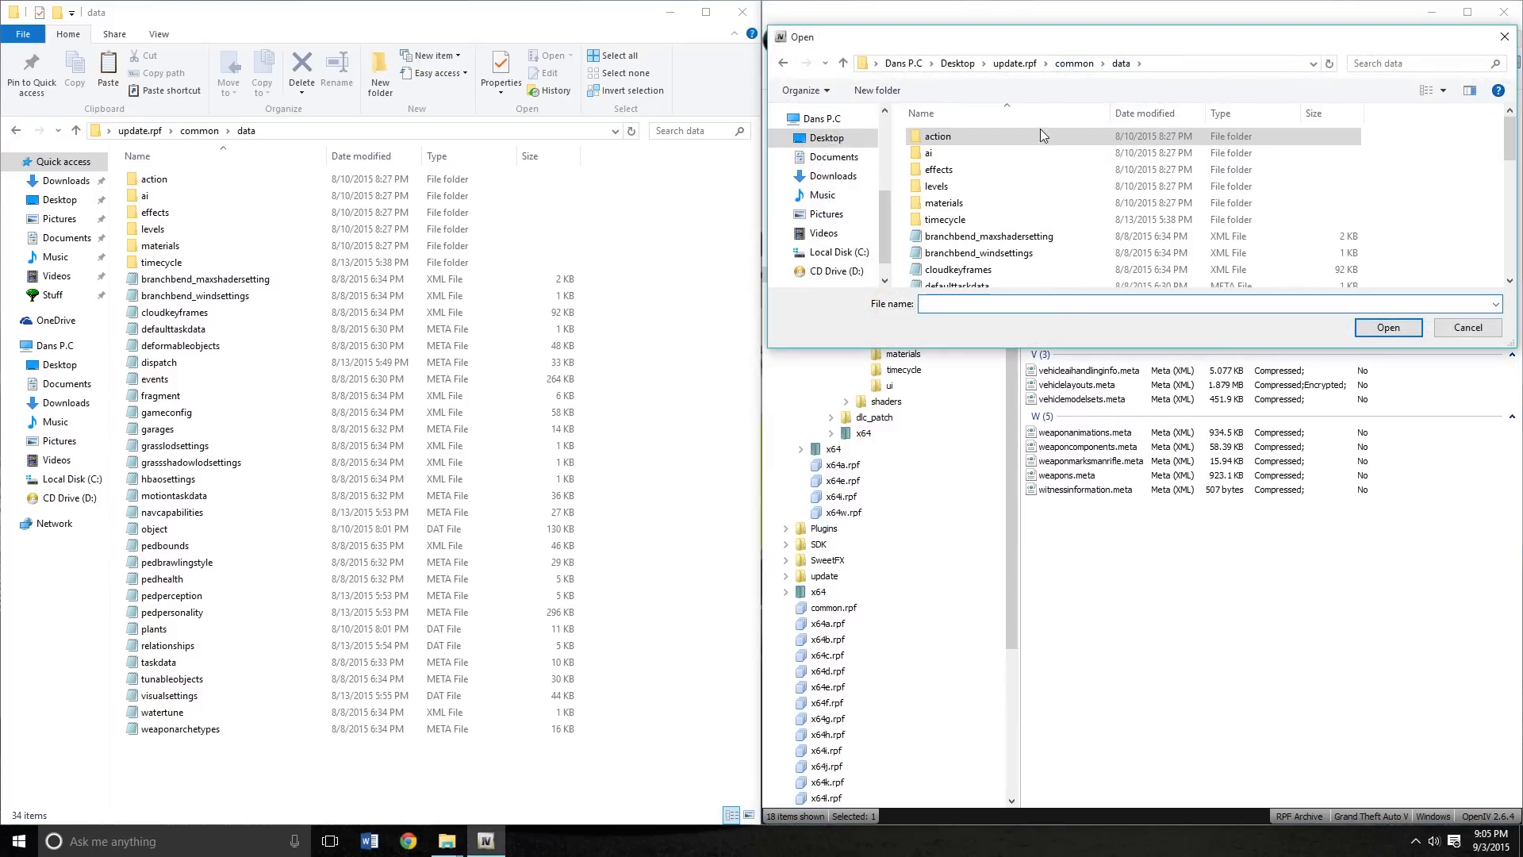
double_click(1019, 151)
left_click_drag(1389, 127, 1166, 444)
left_click(1396, 333)
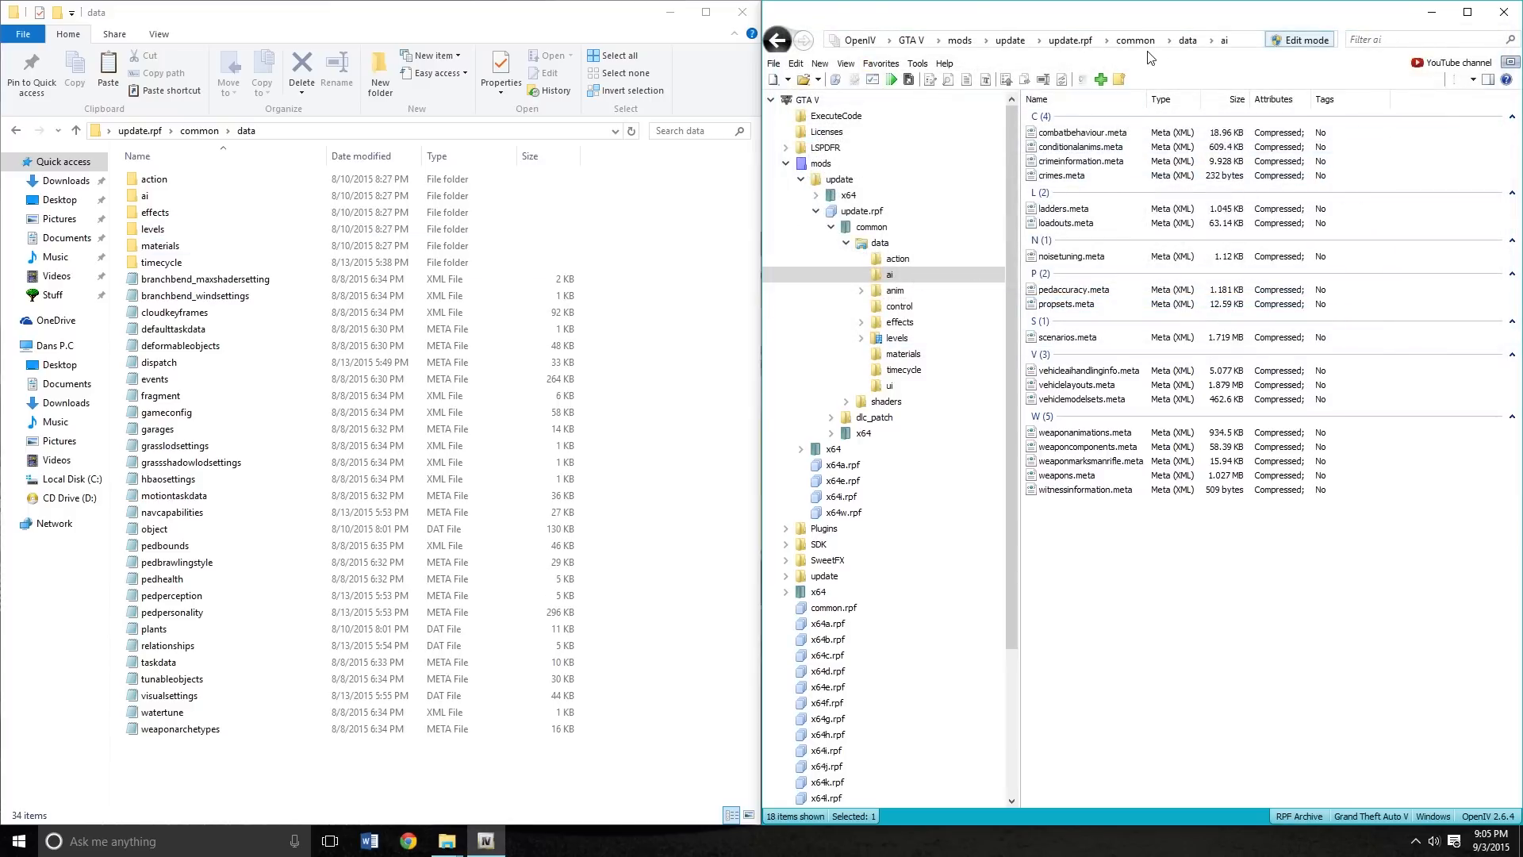
Return to the mods folder in OpenIV with its tree collapsed, and close the extracted data folder window
left_click(1188, 41)
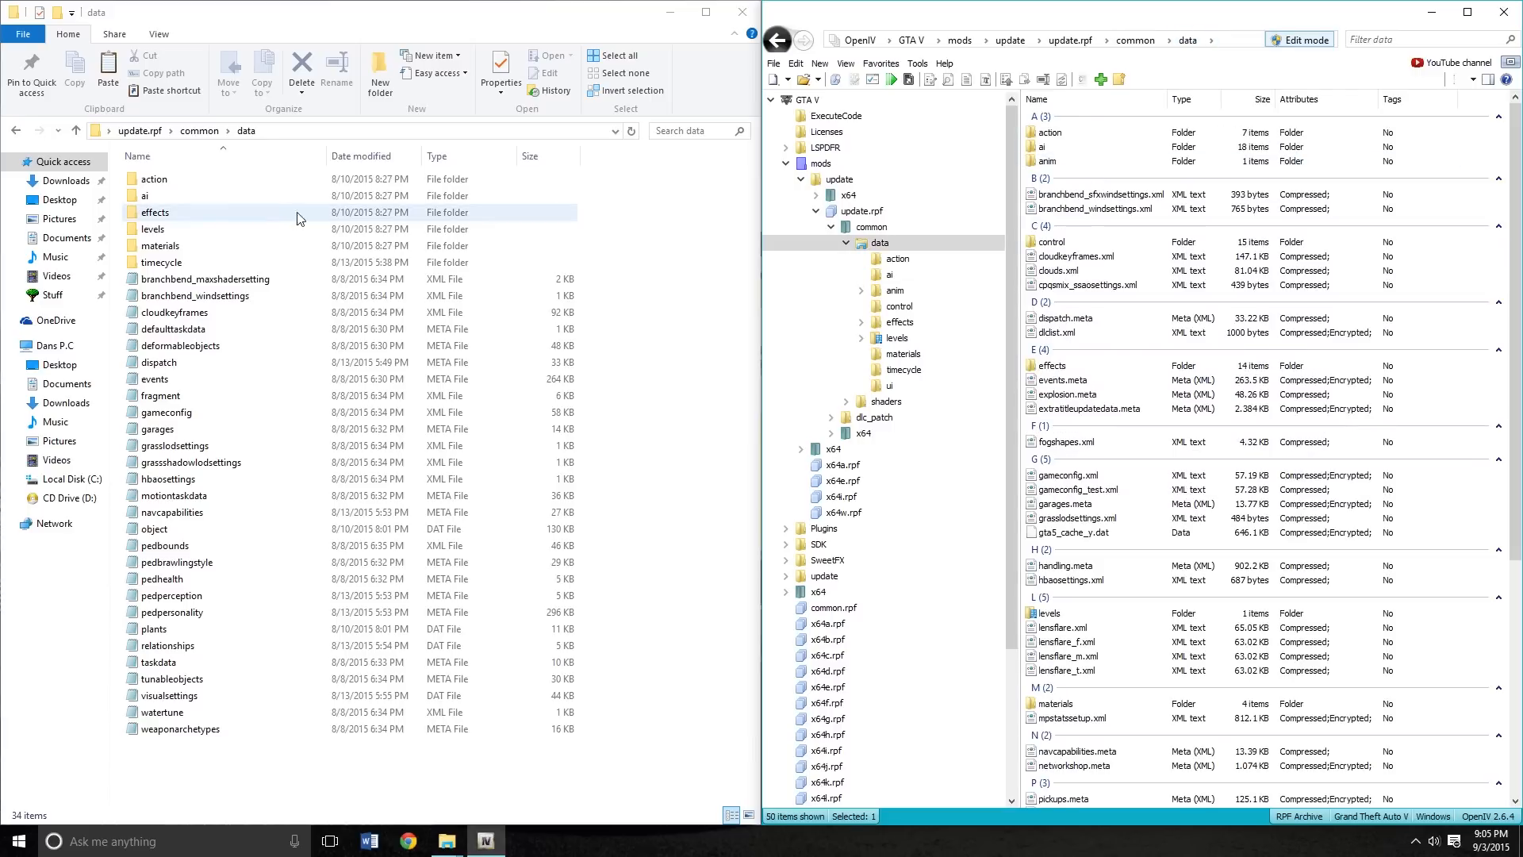
left_click(723, 241)
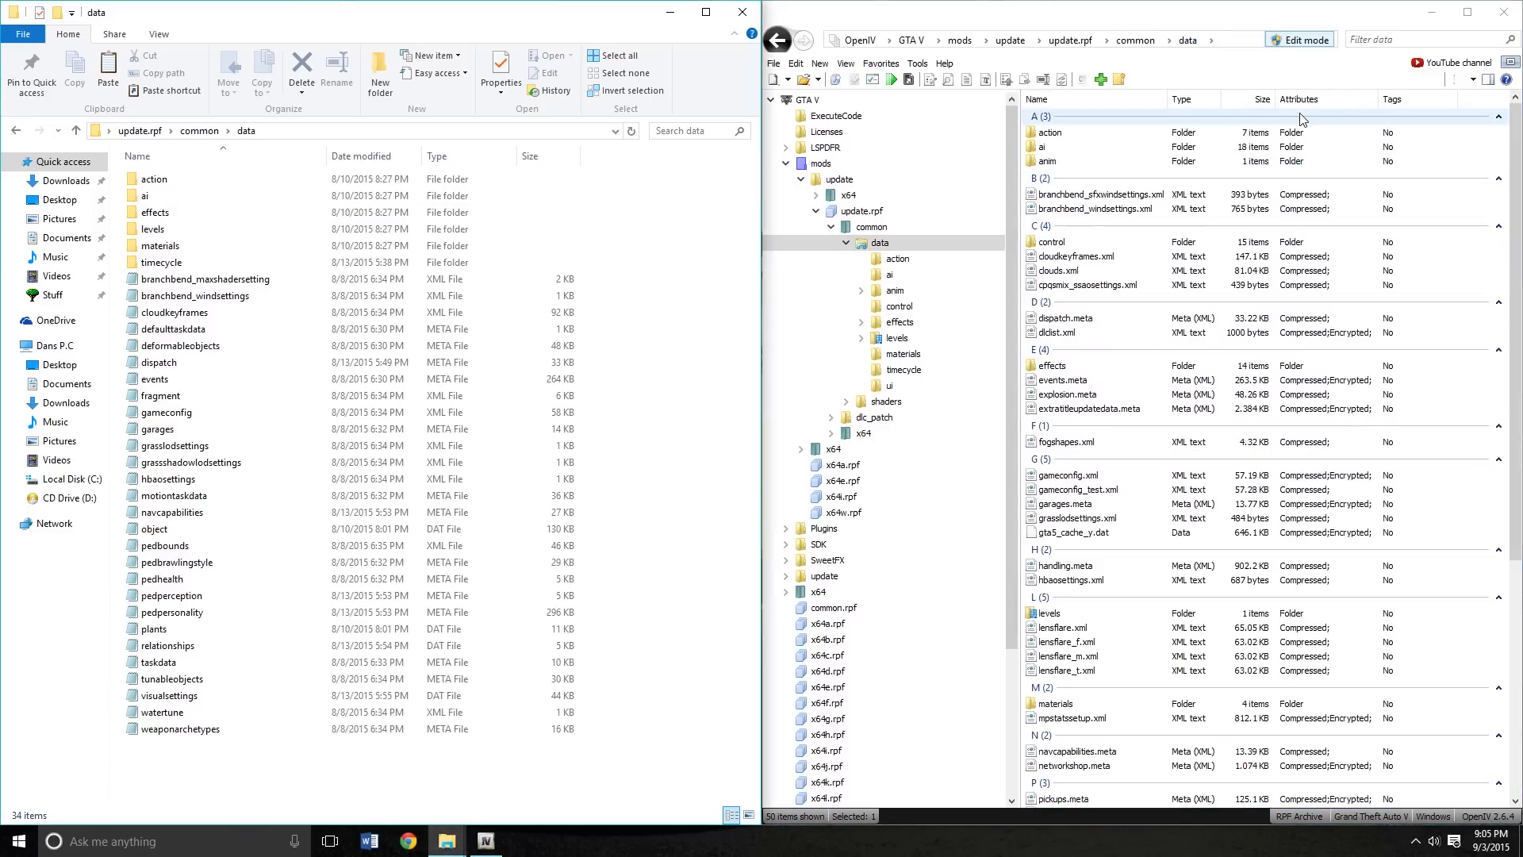
left_click(786, 163)
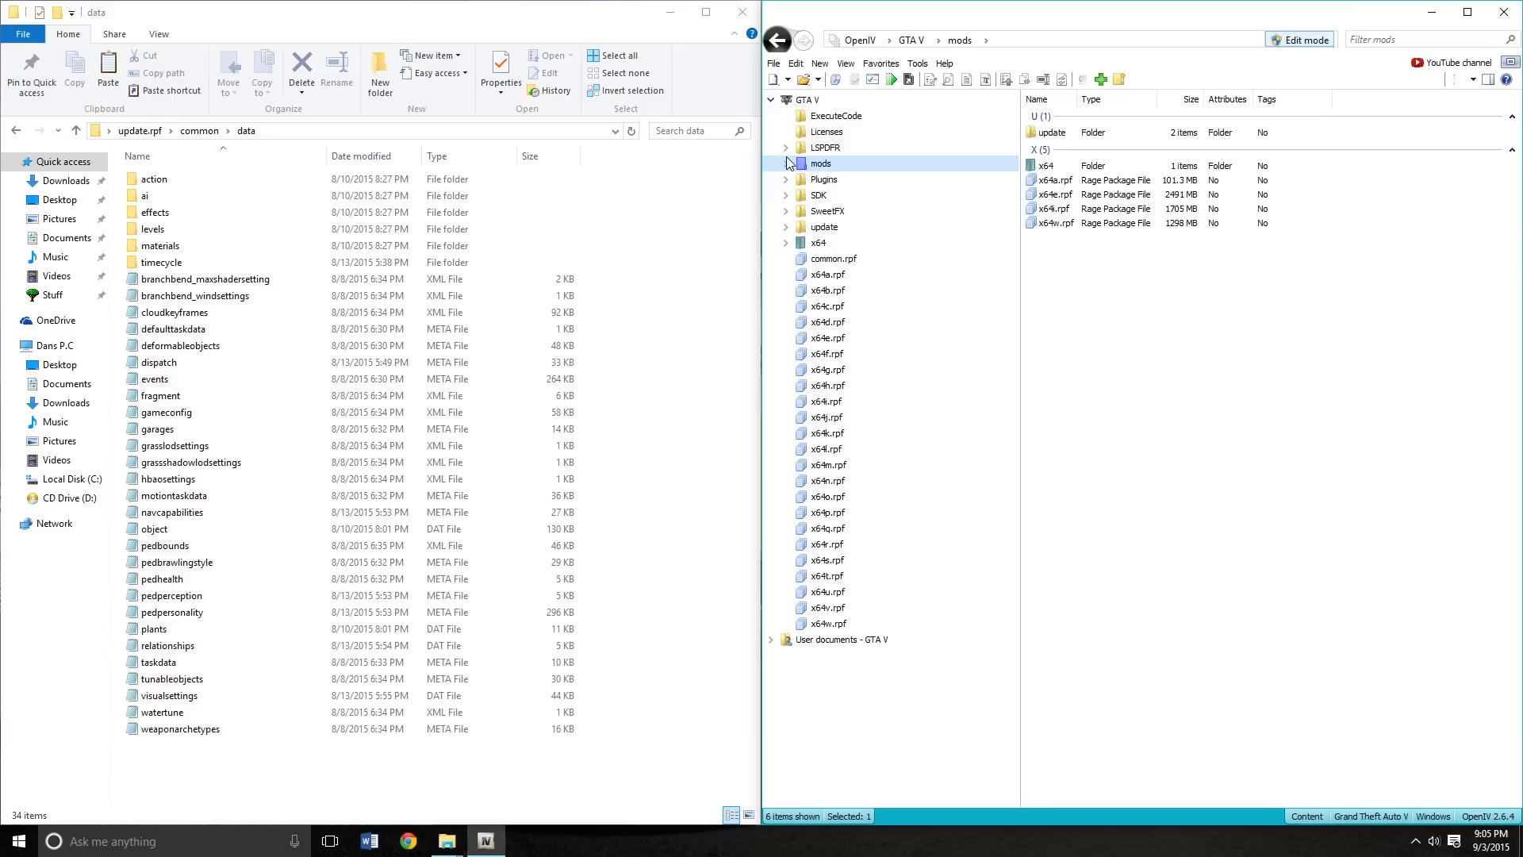
left_click(741, 14)
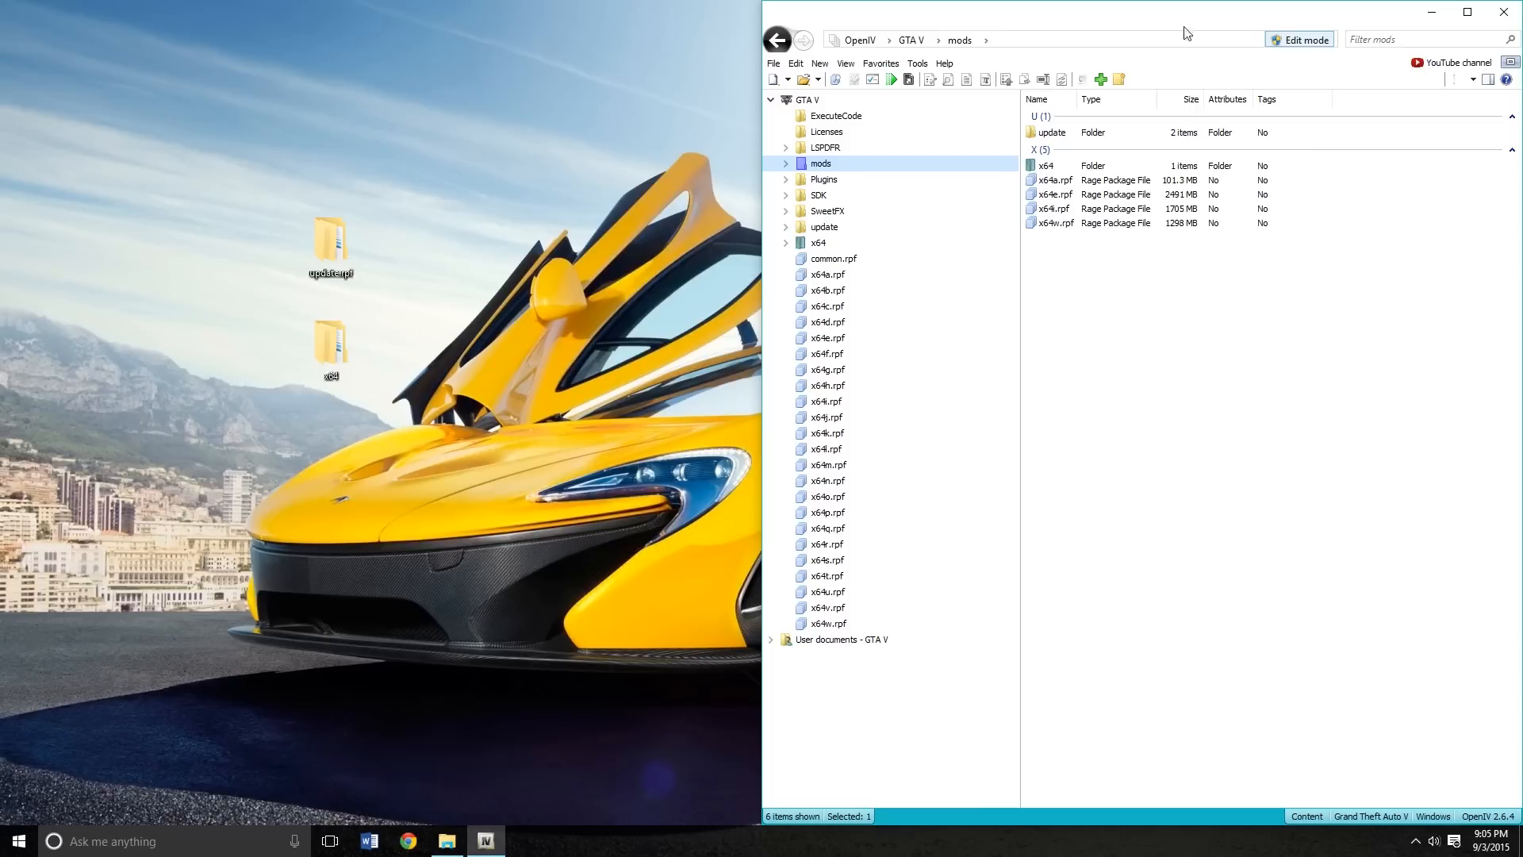
Check the installation status of ASI Loader and OpenIV.ASI in the ASI Manager and close it
left_click(917, 64)
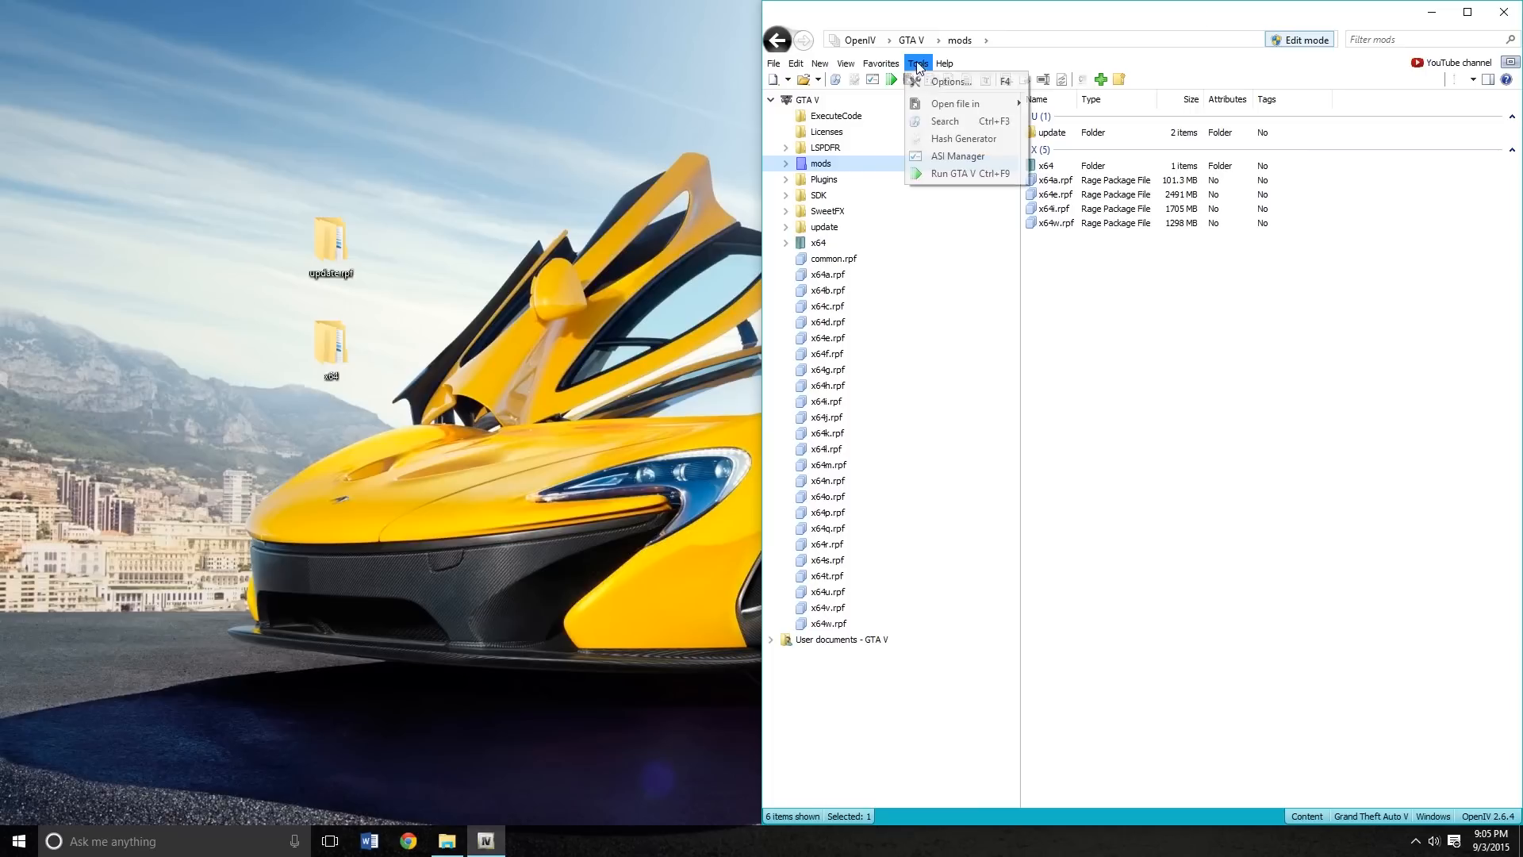
left_click(948, 157)
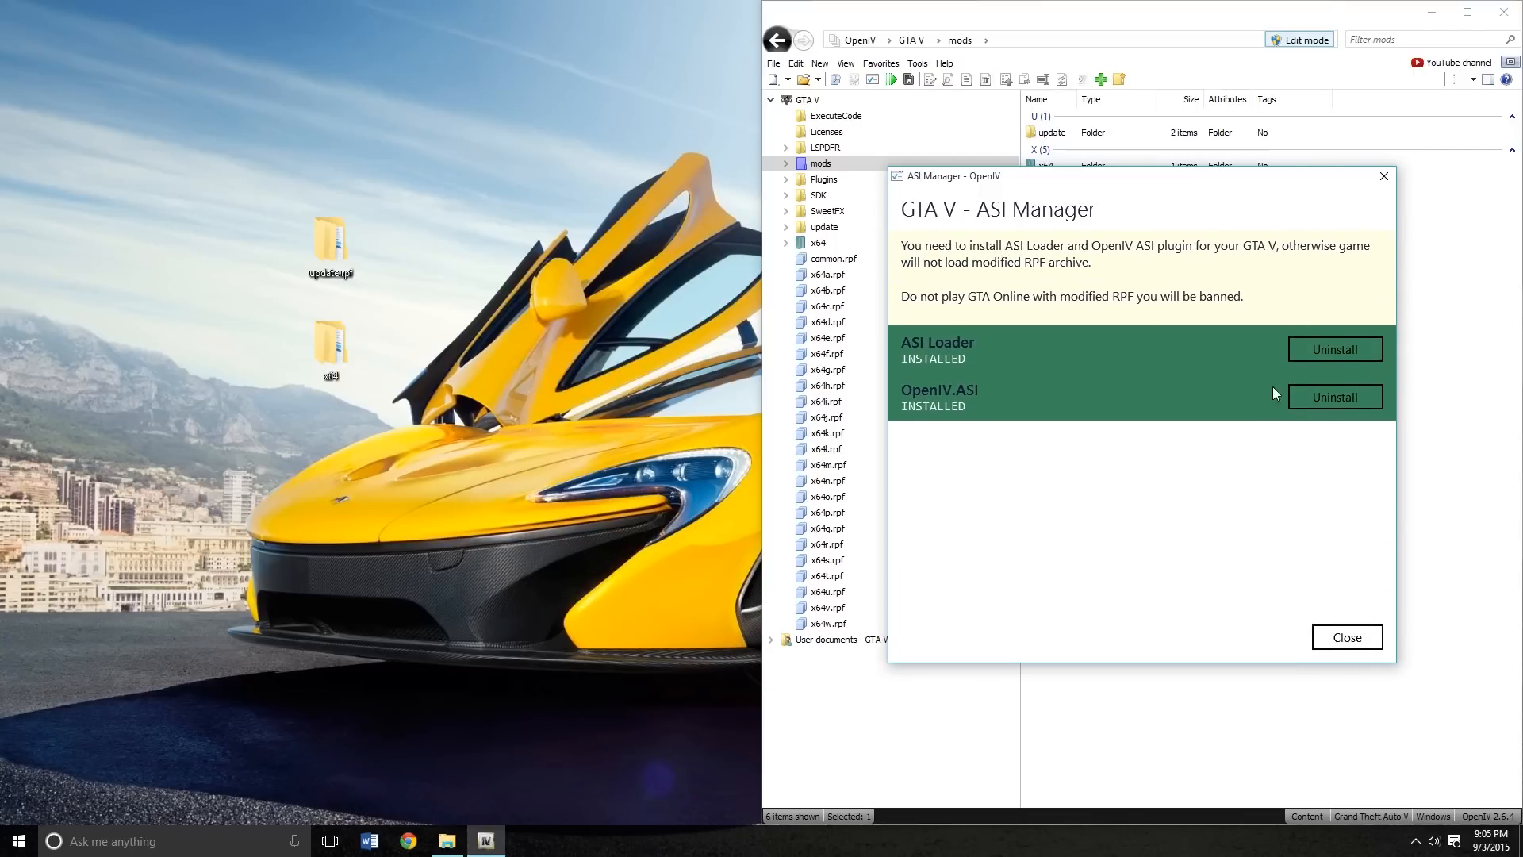
left_click(1347, 637)
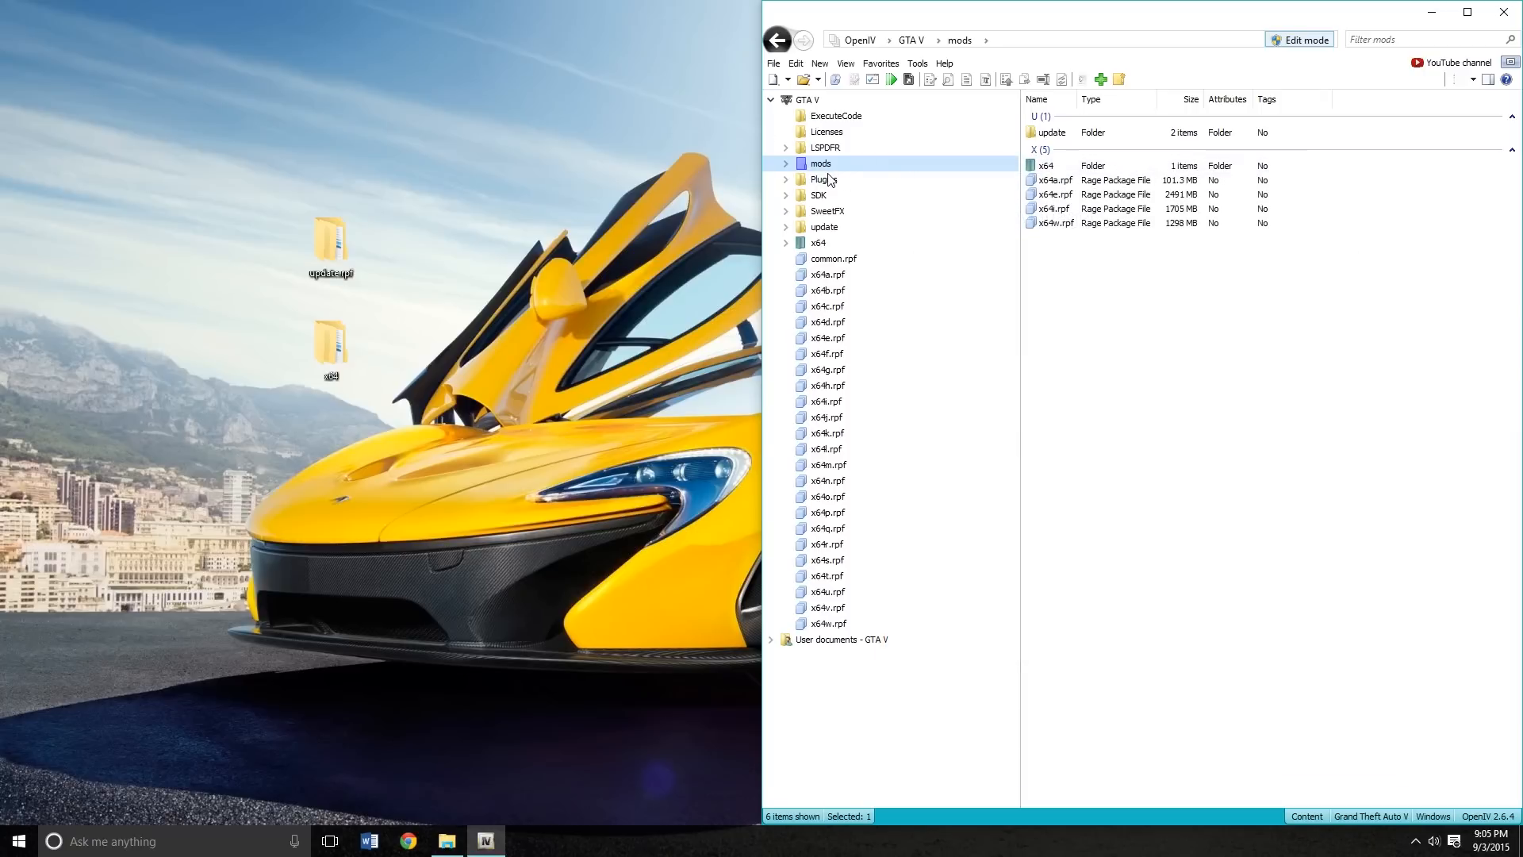
left_click_drag(1028, 23, 1, 198)
left_click(1368, 437)
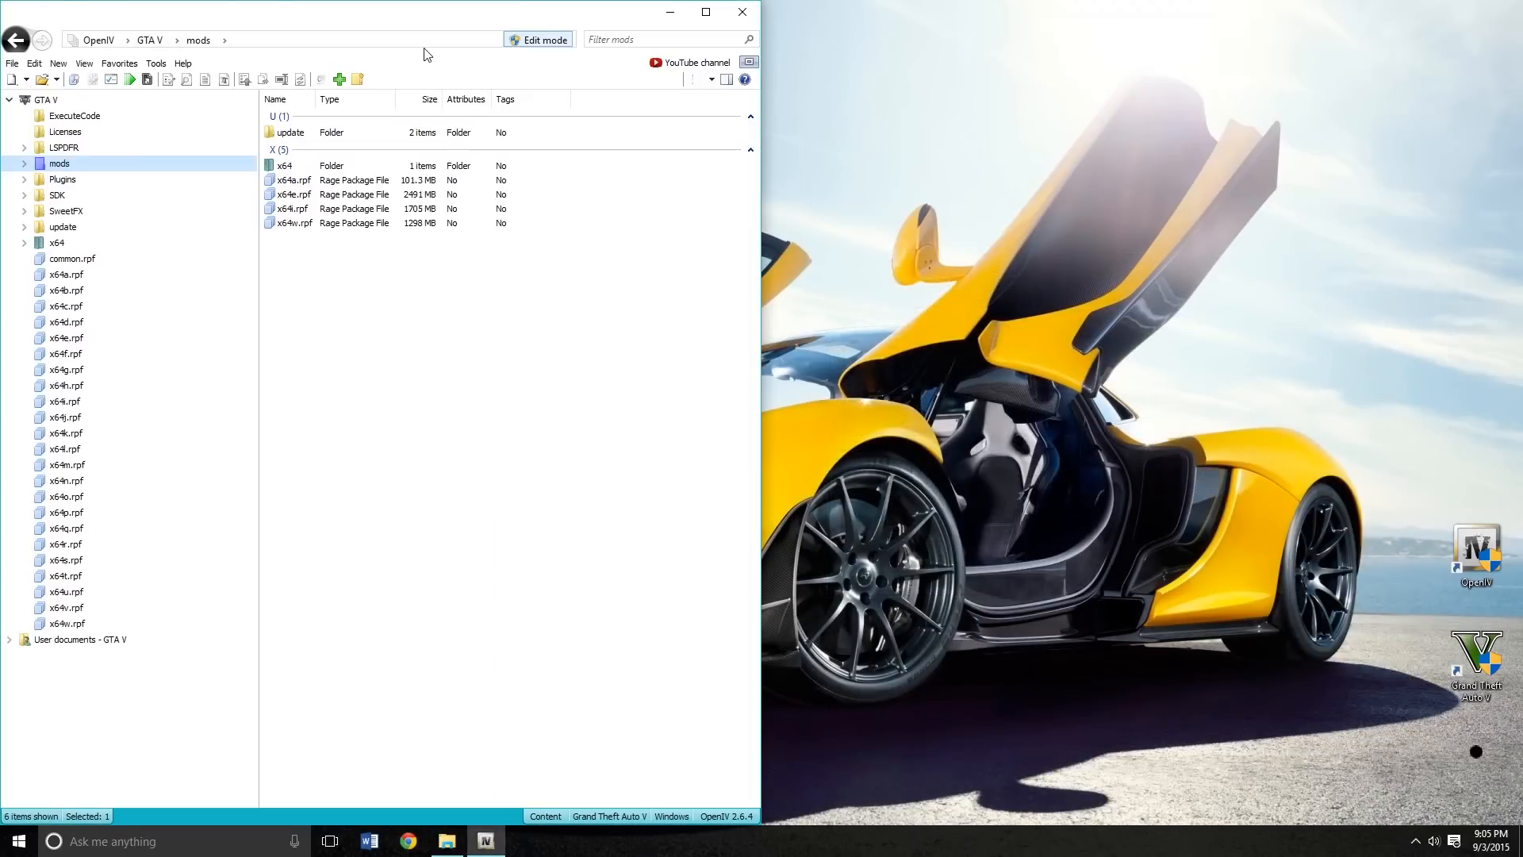
left_click_drag(433, 25, 1521, 183)
left_click(265, 308)
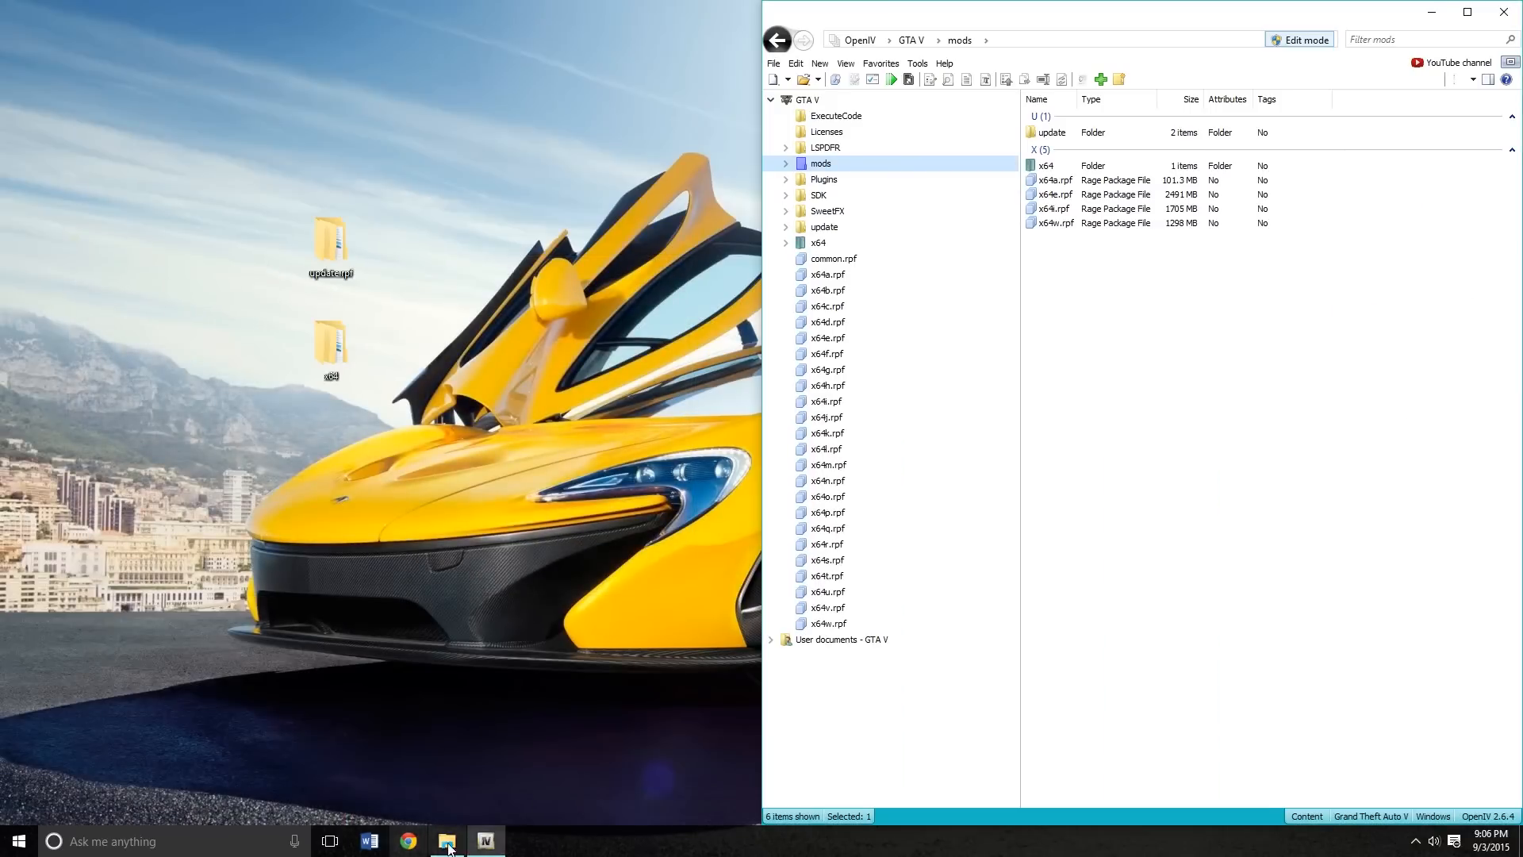
Open the GTA Realism 0.6.2 archive from Downloads, close the Downloads window, and show the archive's 2. Required Models folder
right_click(448, 849)
left_click(427, 446)
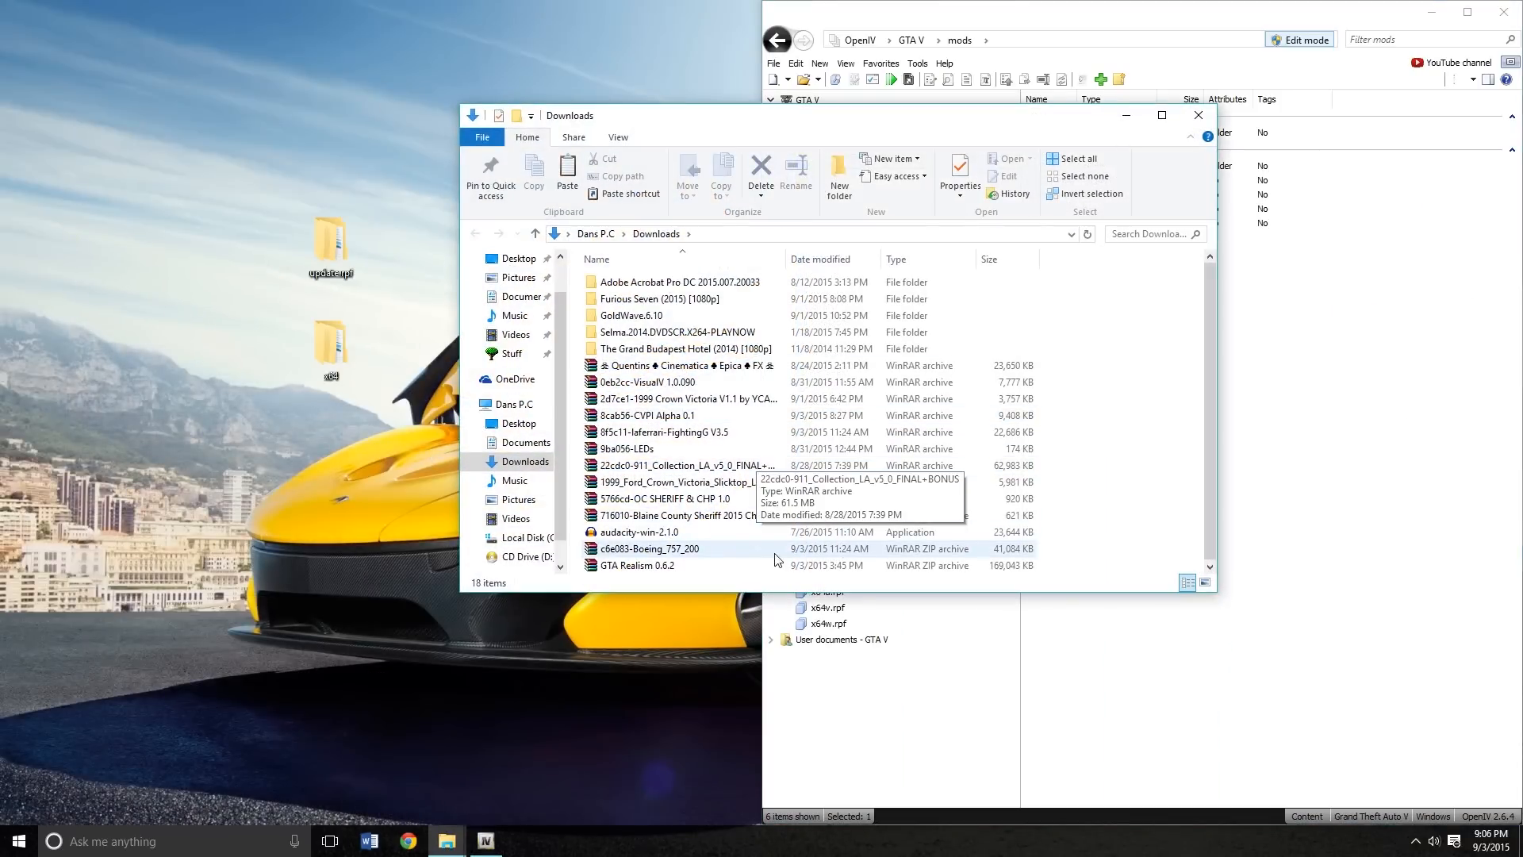
left_click(729, 566)
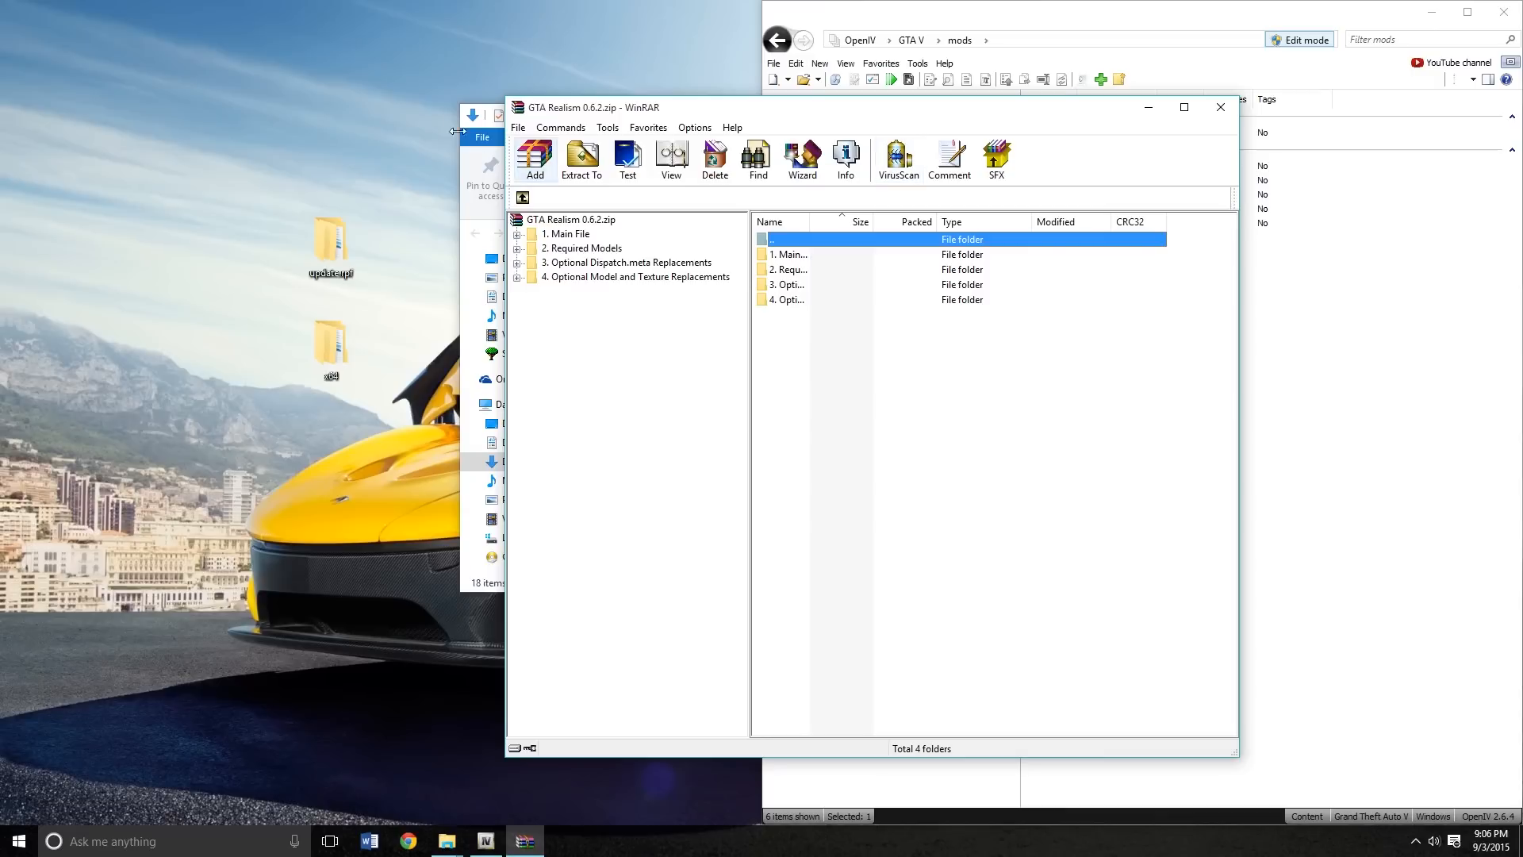
left_click(473, 152)
left_click(1196, 116)
left_click_drag(992, 109, 545, 67)
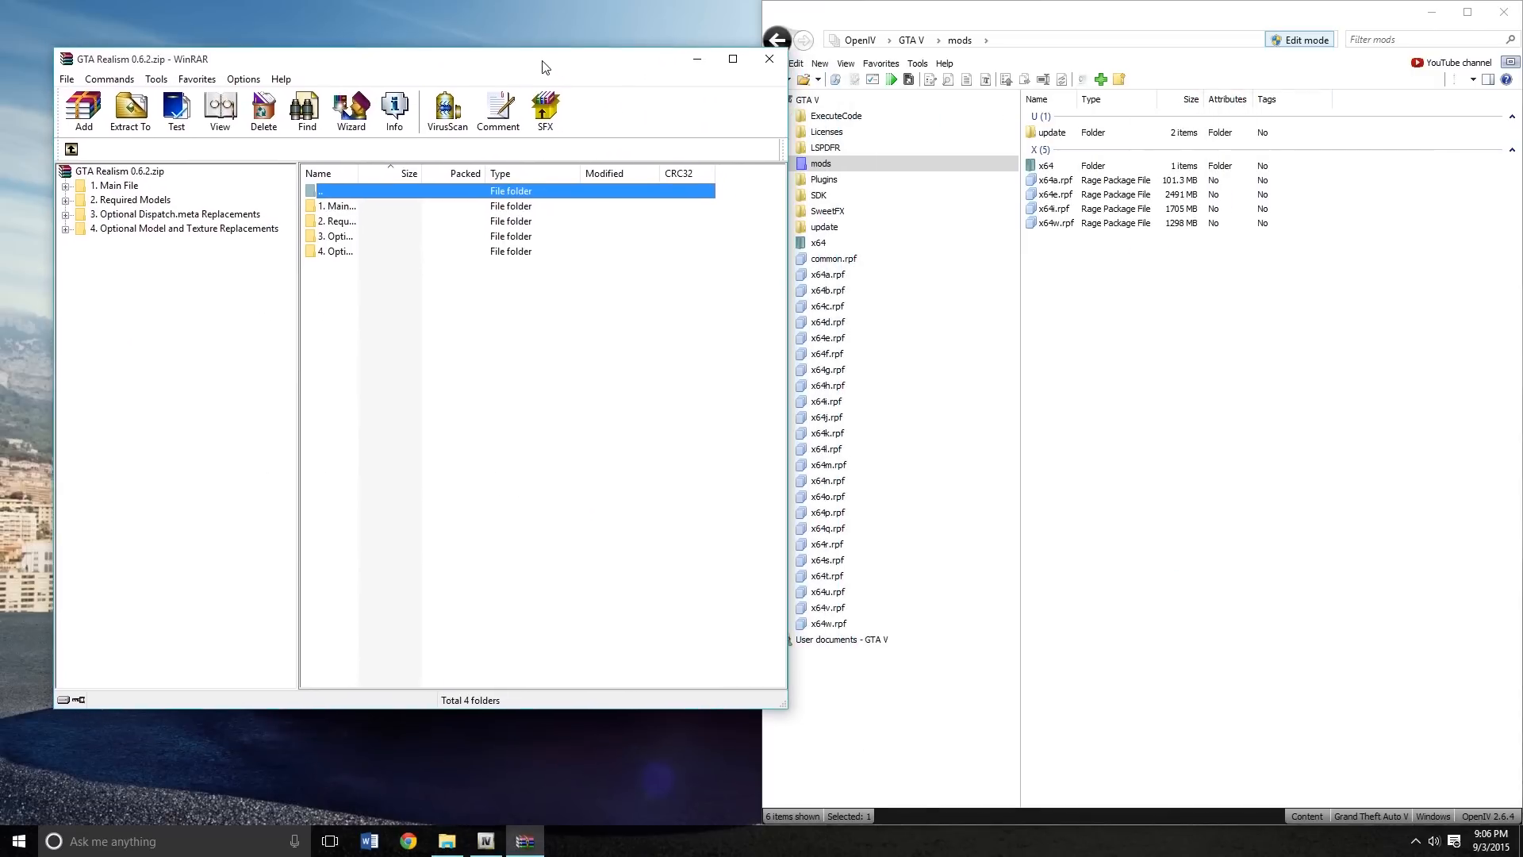
left_click(120, 203)
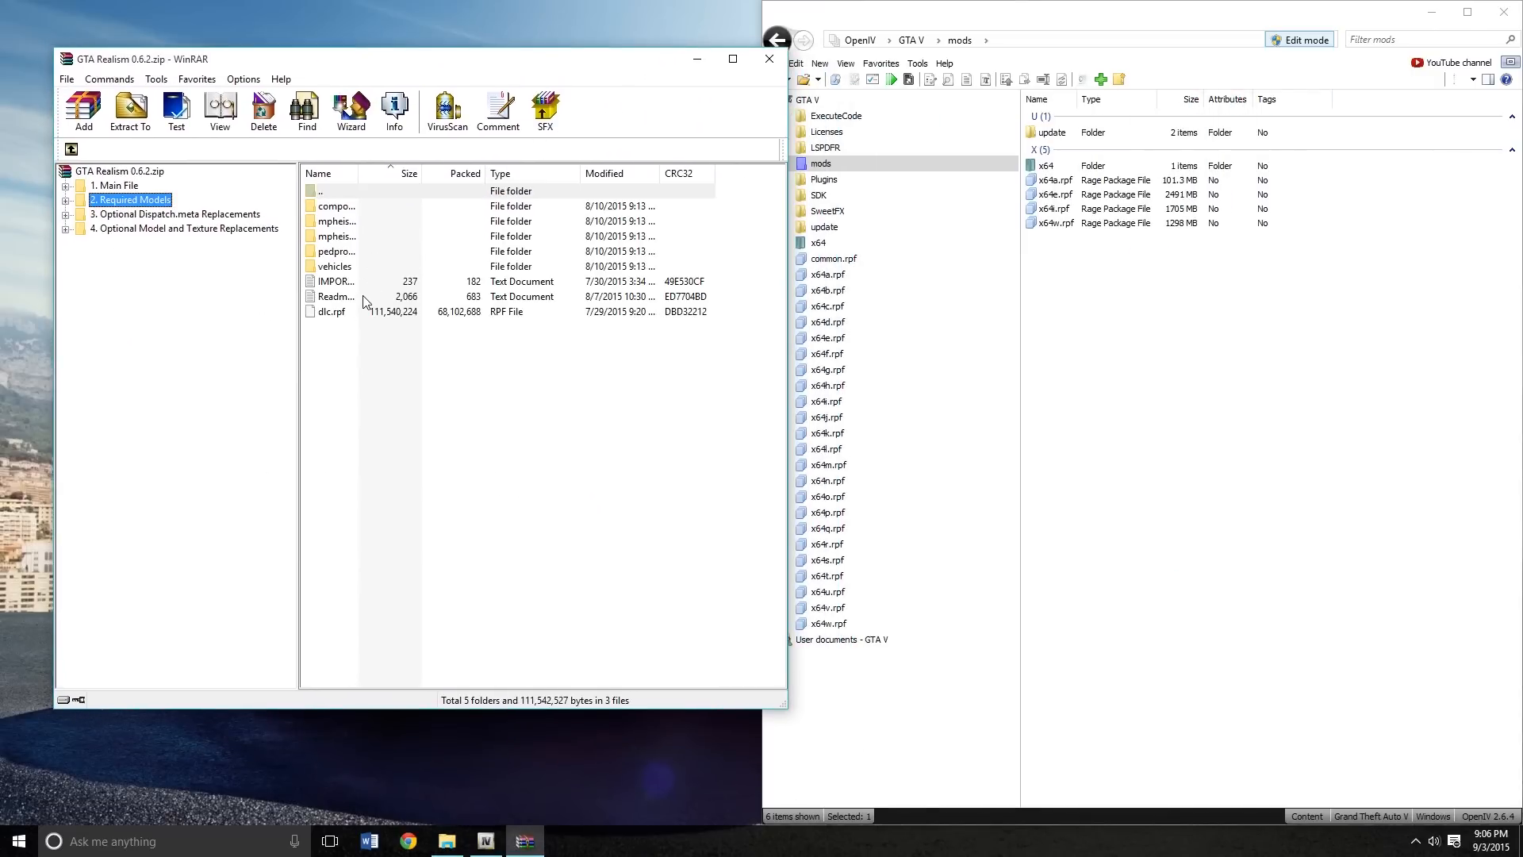
Read the "IMPOR..." text document in the 2. Required Models folder and close it
double_click(336, 281)
mouse_move(709, 574)
left_mouse_down()
mouse_move(237, 495)
mouse_move(682, 576)
left_mouse_up()
left_click(1404, 479)
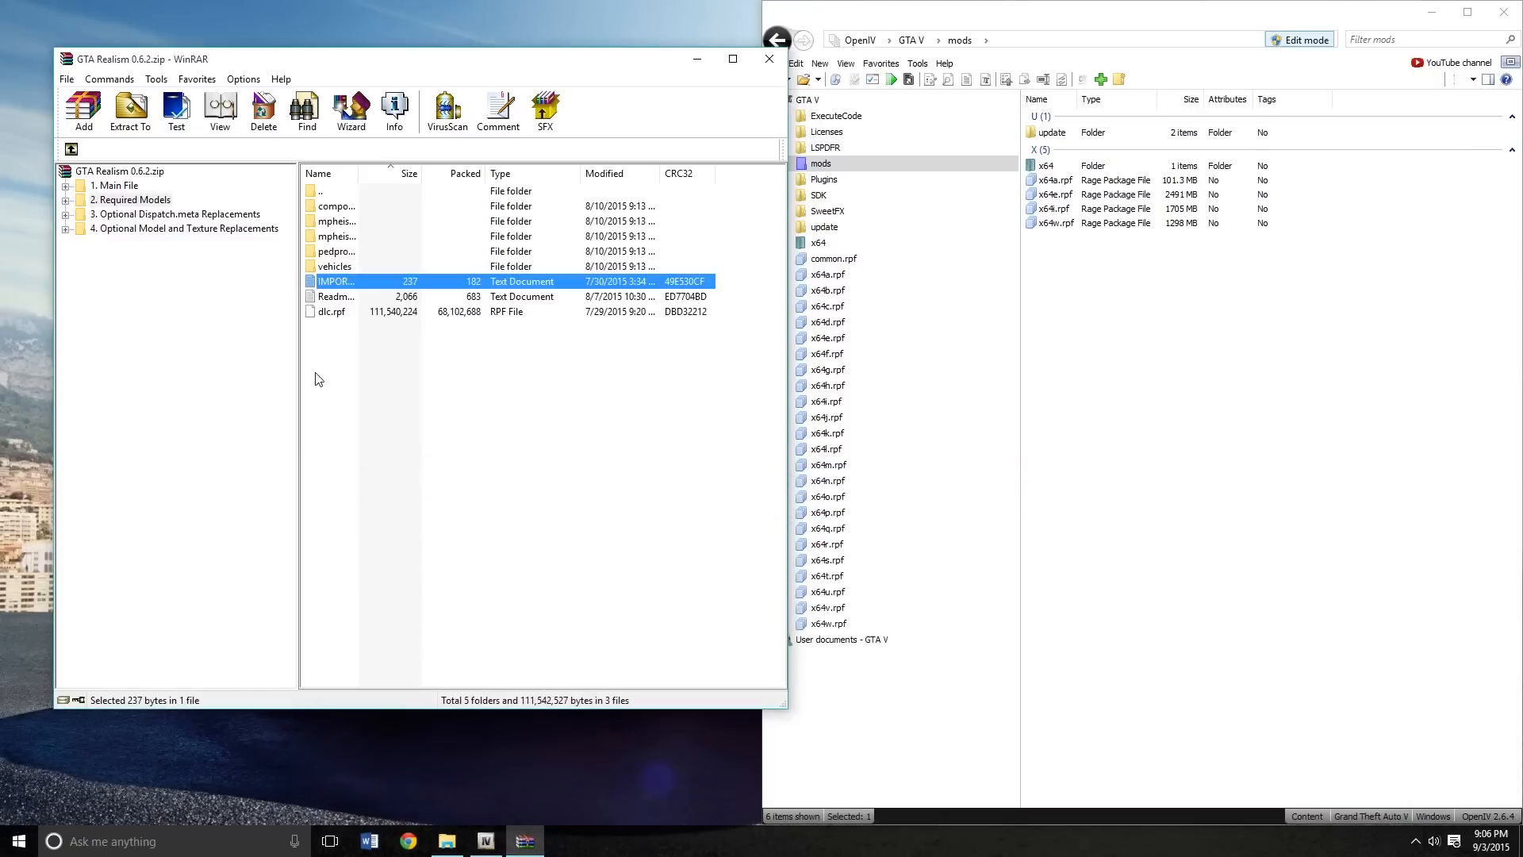
Open the Readme in the 2. Required Models folder and read its list of included mods
double_click(336, 296)
scroll(619, 585, "down", 5)
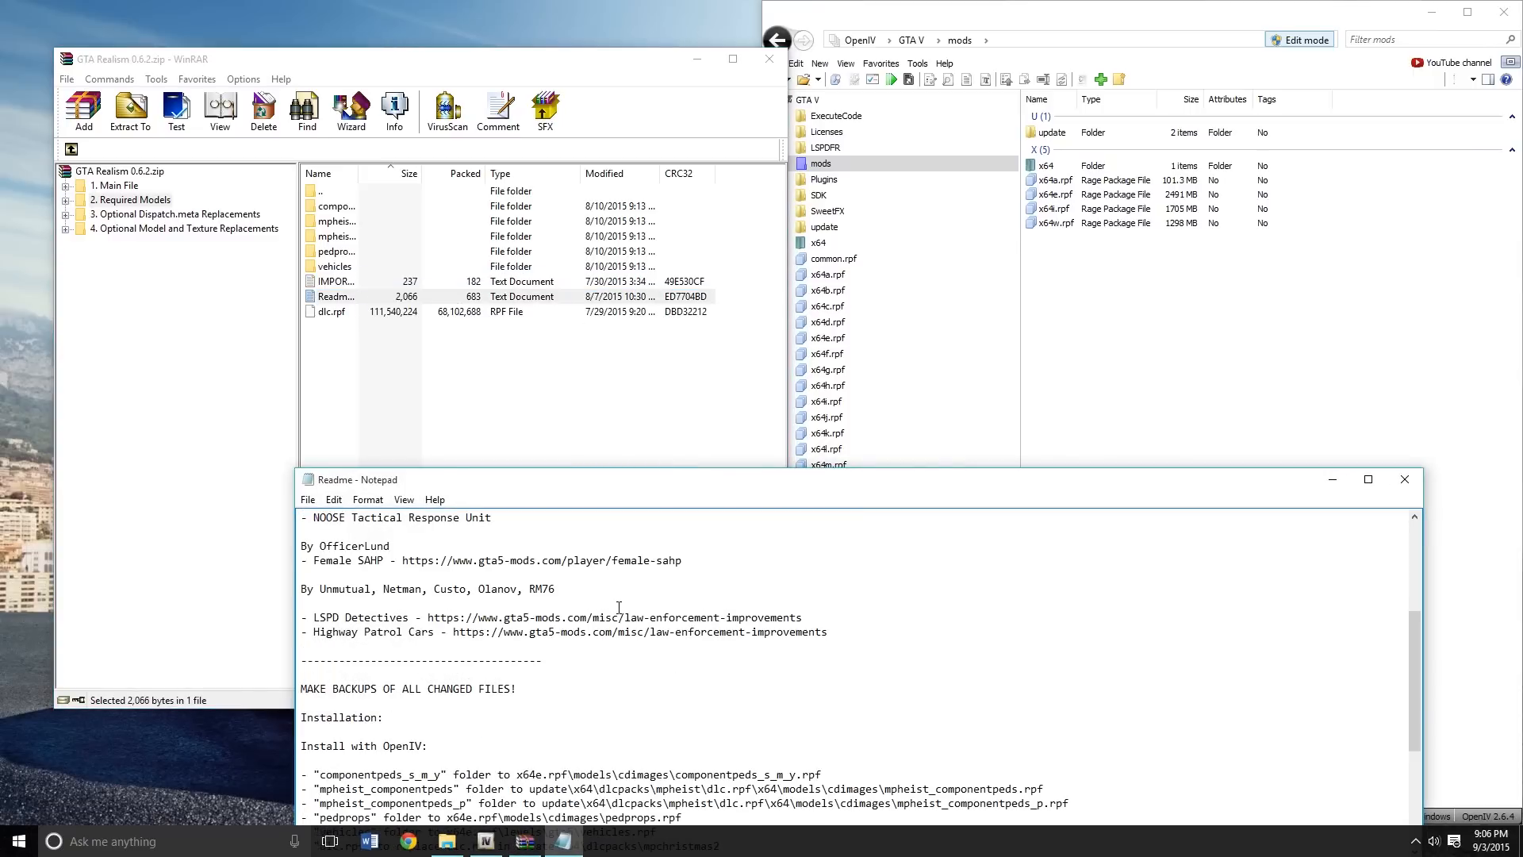
scroll(617, 607, "up", 3)
left_click_drag(891, 661, 143, 371)
left_click(639, 660)
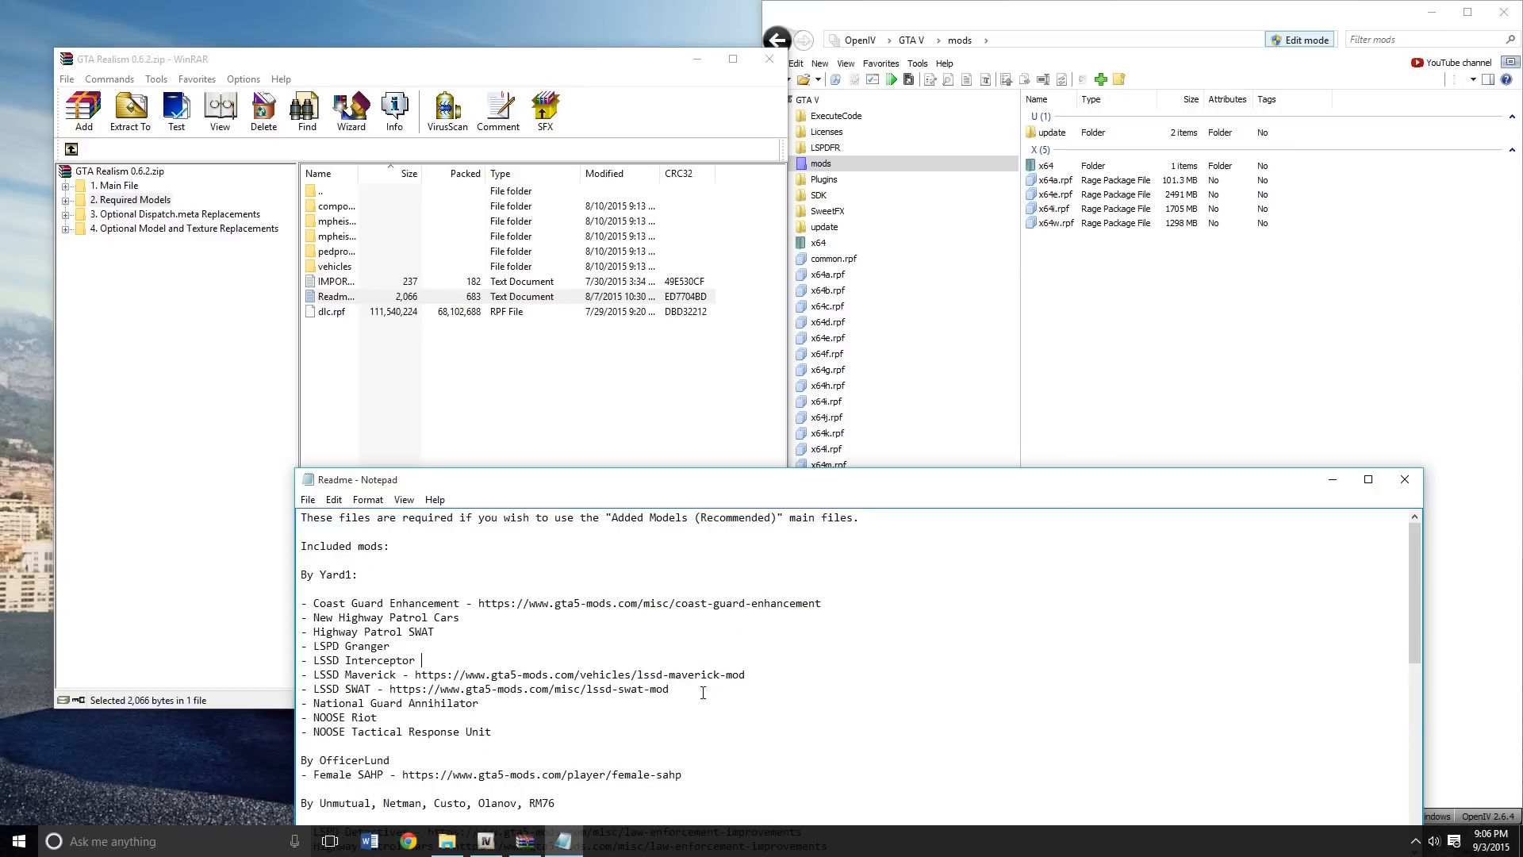
left_click_drag(762, 759, 202, 469)
left_click_drag(488, 633, 509, 643)
scroll(508, 643, "down", 3)
left_click(645, 616)
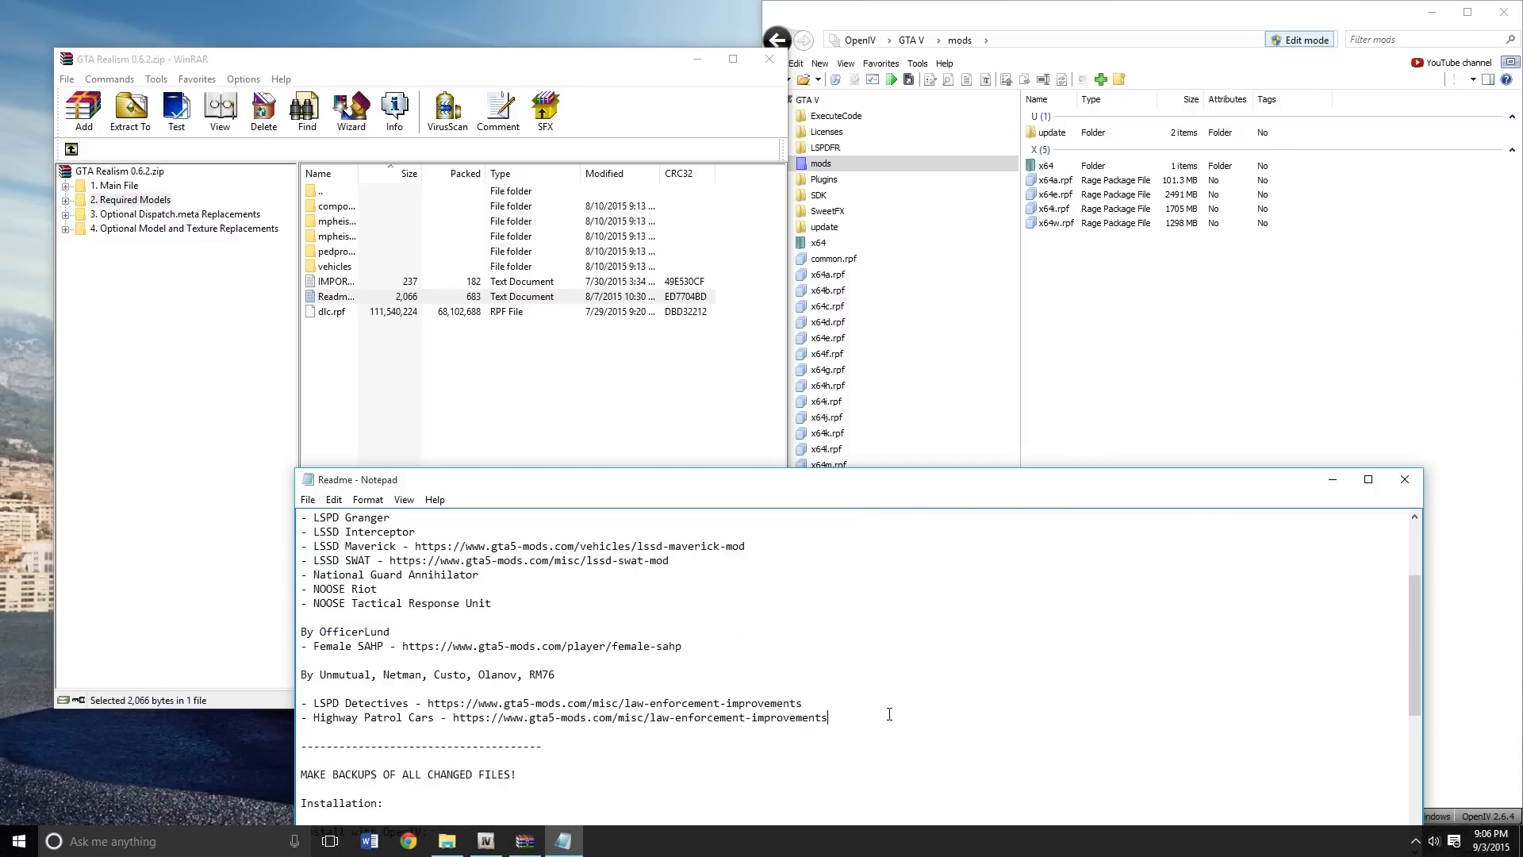
left_click_drag(590, 677, 308, 562)
left_click(652, 706)
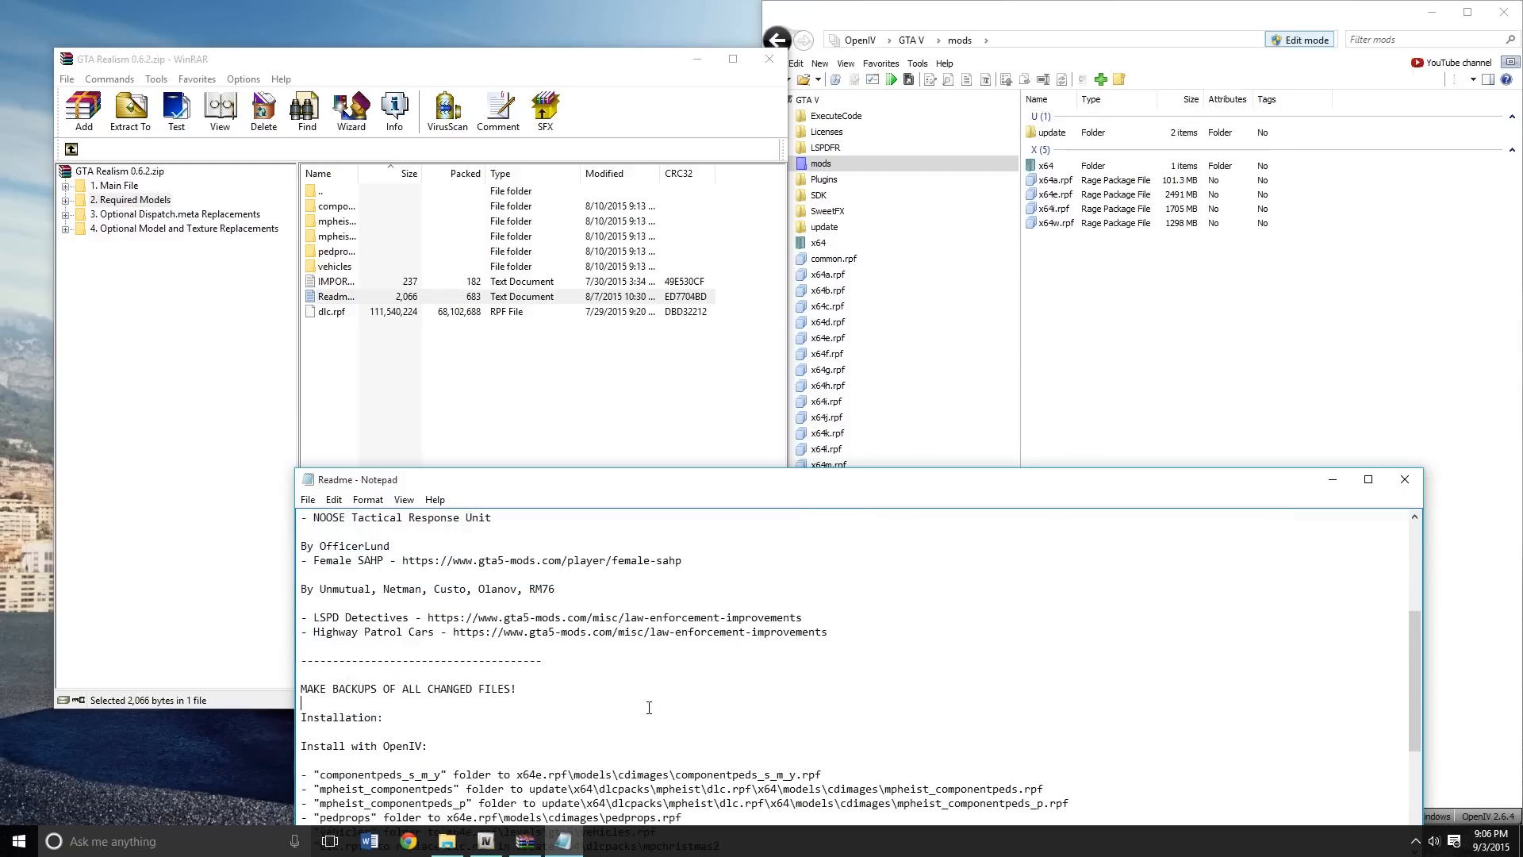
Read the Readme's OpenIV installation instructions, checking the target path for each folder and for dlc.rpf
scroll(721, 743, "down", 2)
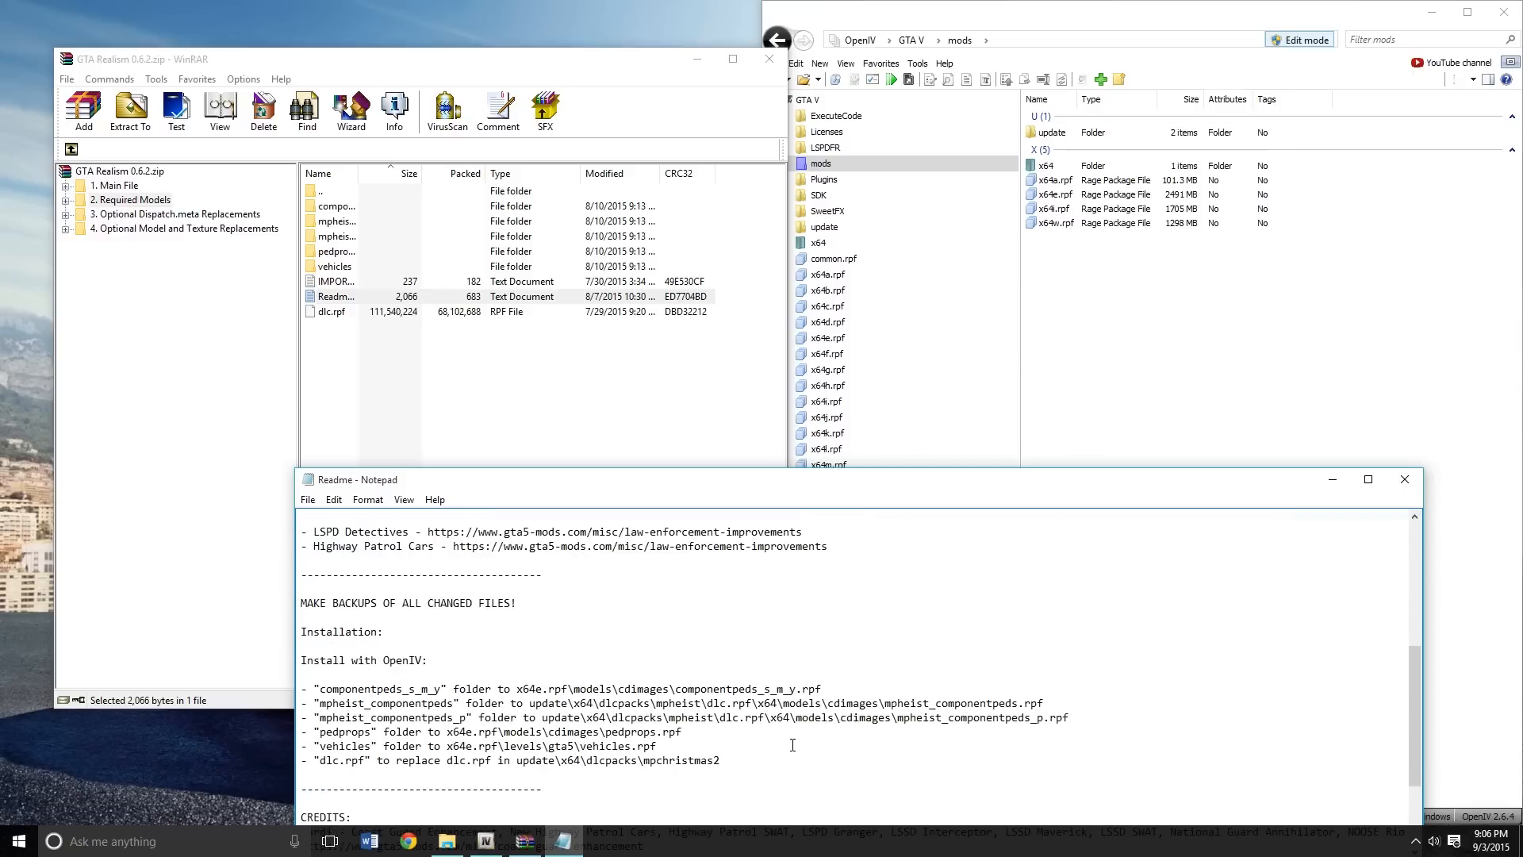
left_click_drag(793, 745, 300, 647)
left_click_drag(568, 718, 573, 718)
left_click_drag(774, 755, 306, 678)
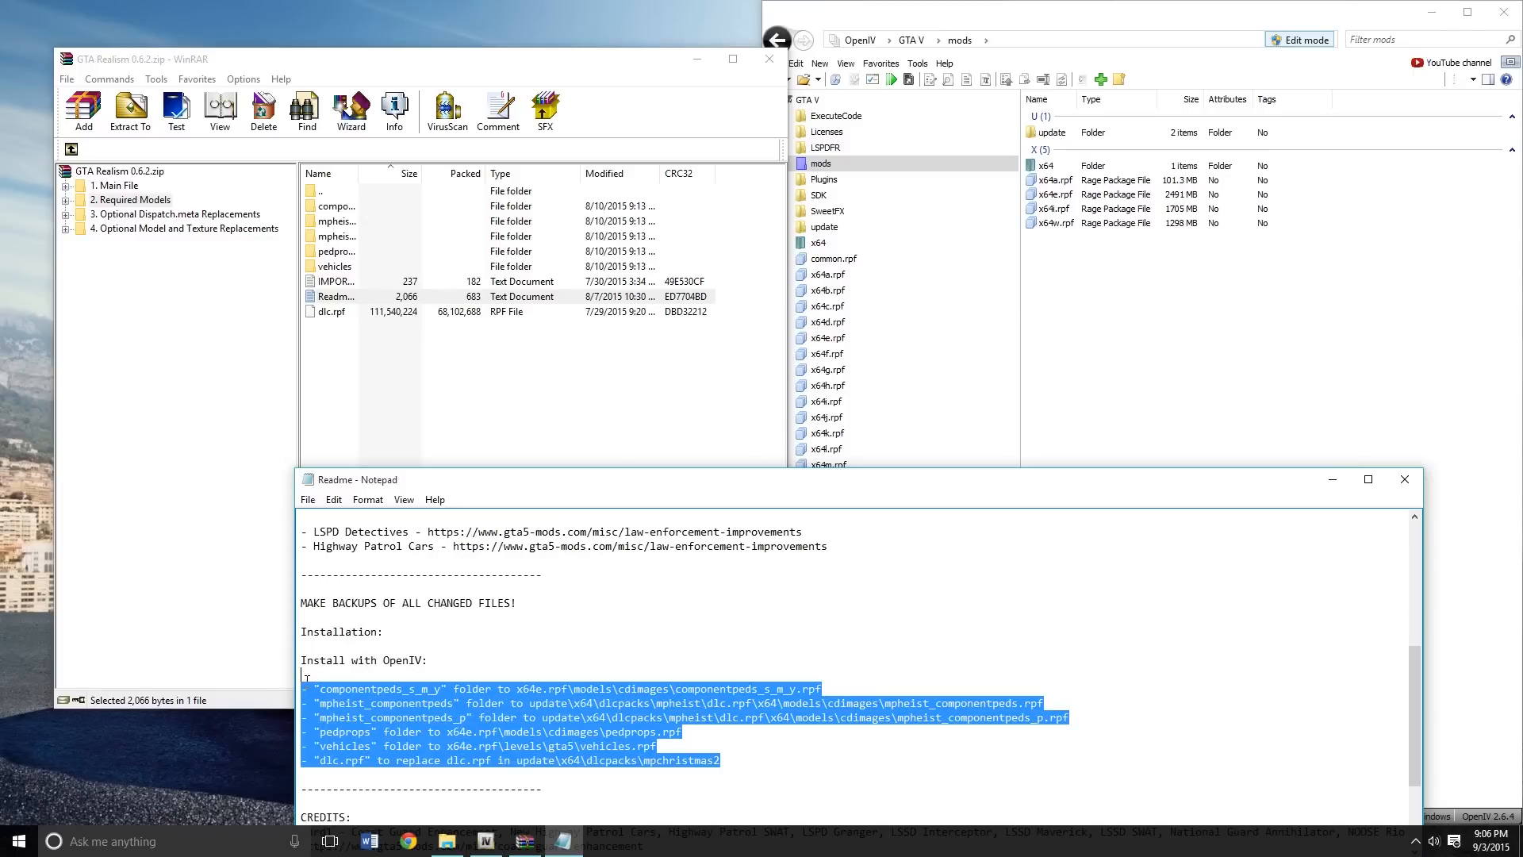
left_click(438, 688)
left_click_drag(789, 757, 277, 685)
left_click_drag(485, 688, 493, 691)
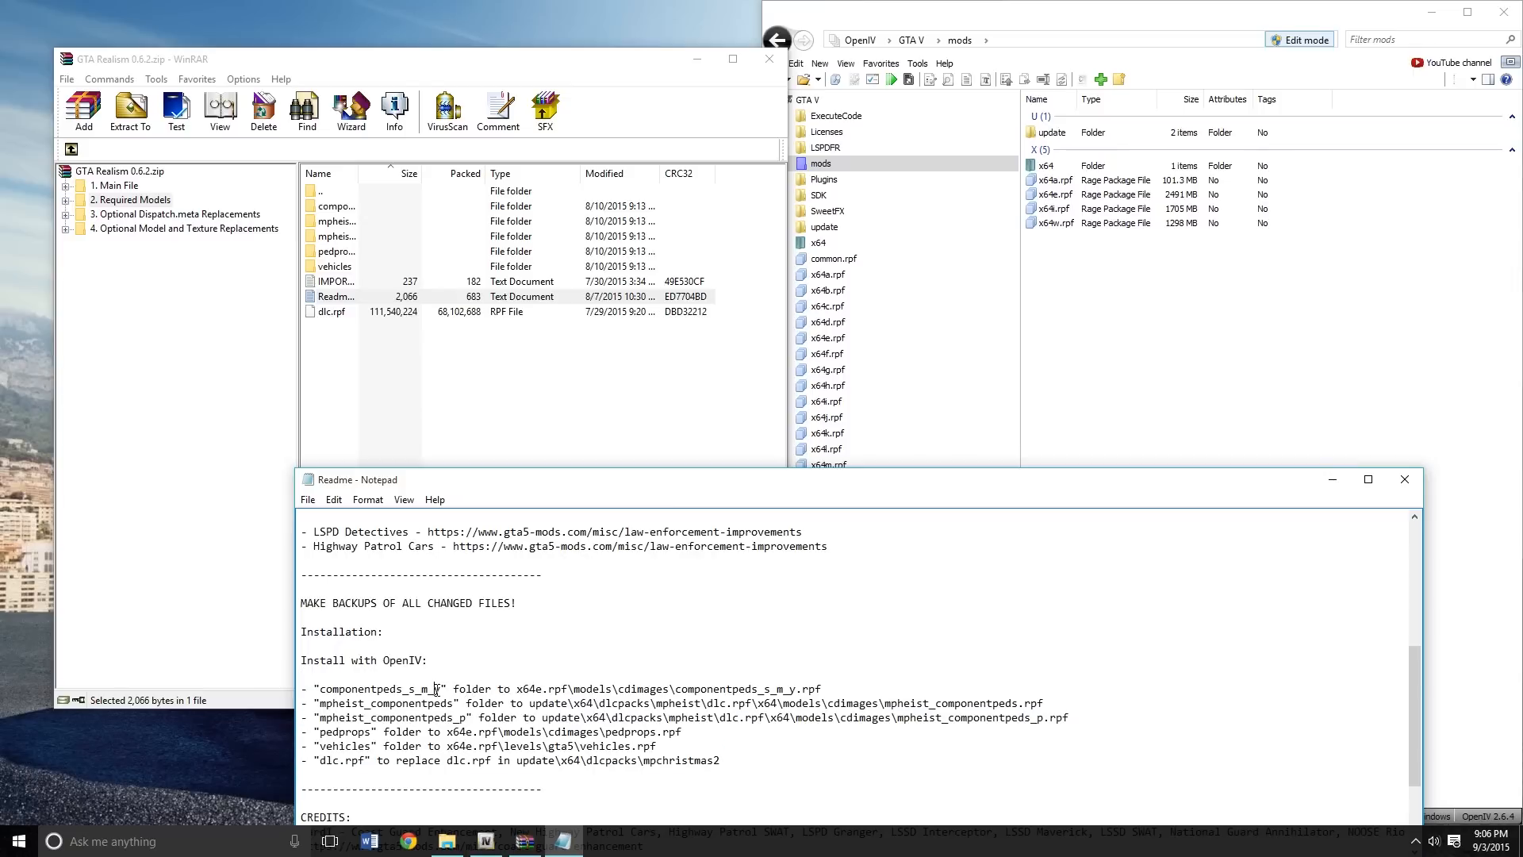
Extract the five required model folders and dlc.rpf from the archive to the desktop, and close the archive
left_click(362, 209)
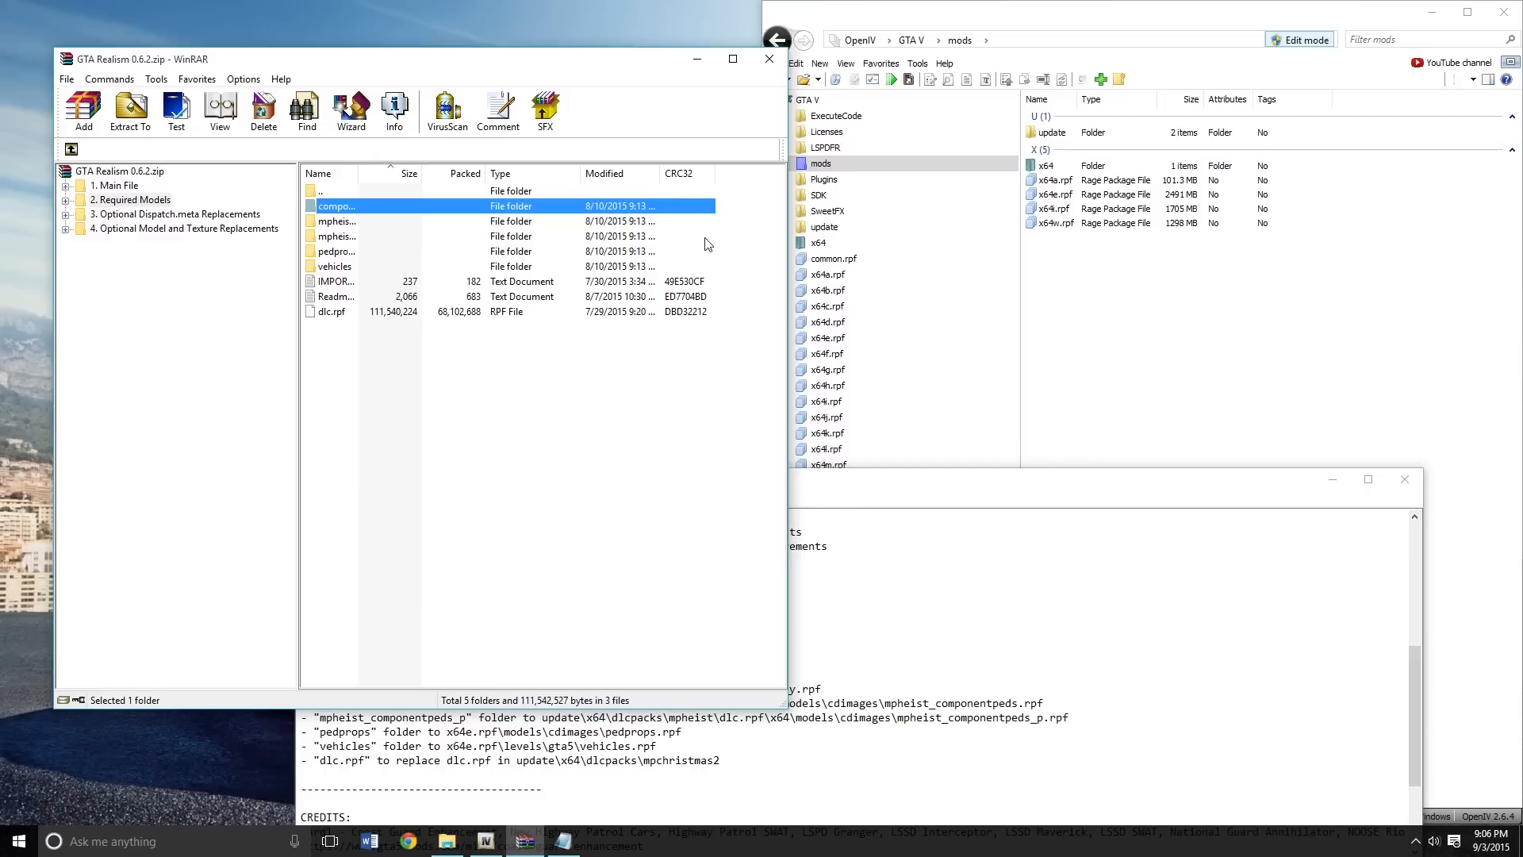
left_click_drag(727, 214, 718, 270)
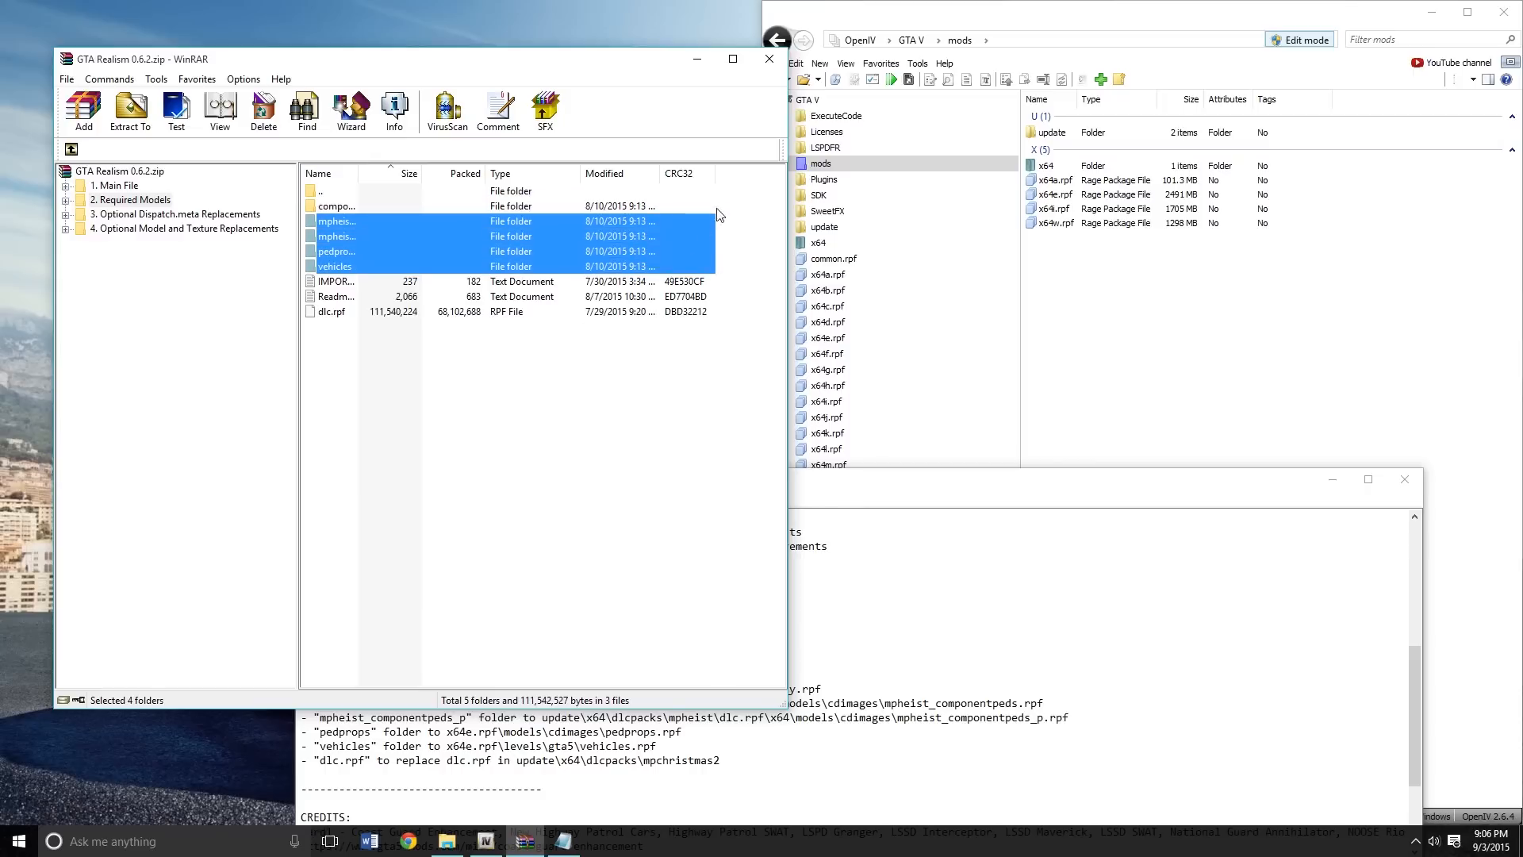
left_click_drag(717, 210, 625, 271)
left_click(395, 313, "ctrl")
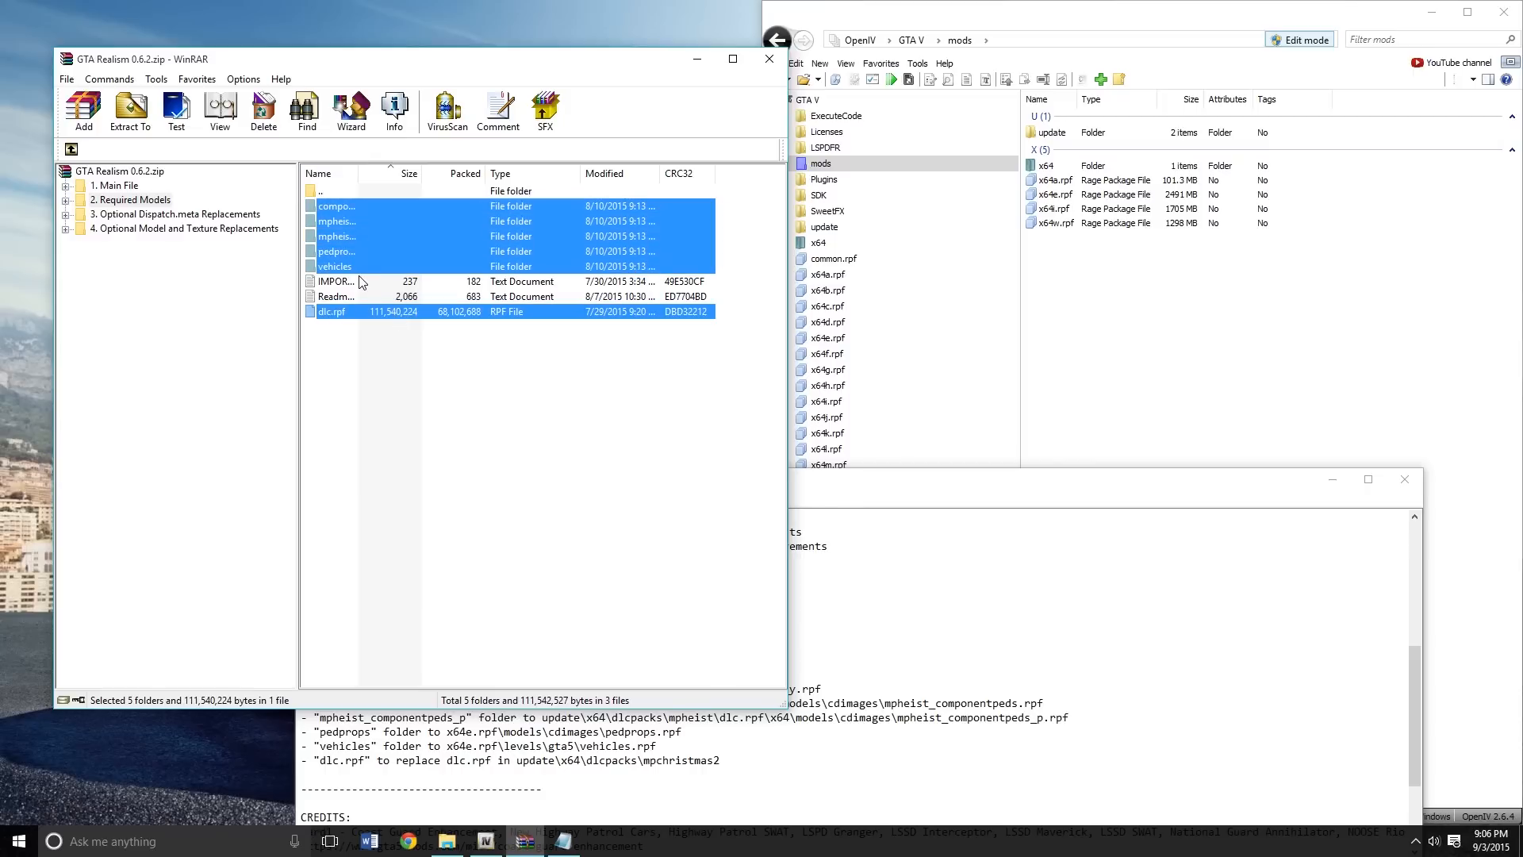
left_click_drag(3, 295, 2, 296)
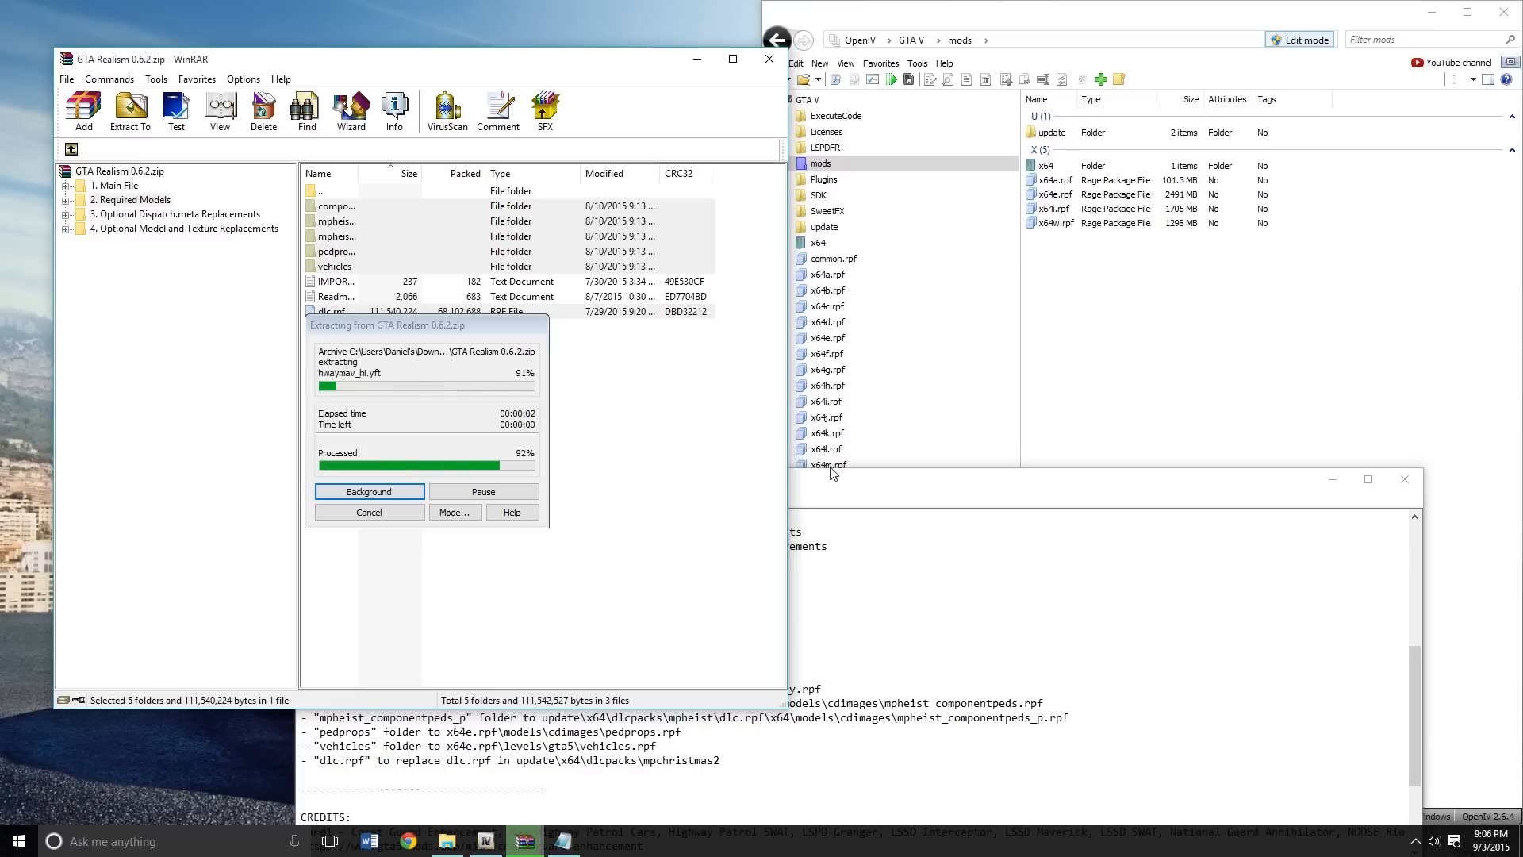
left_click(769, 60)
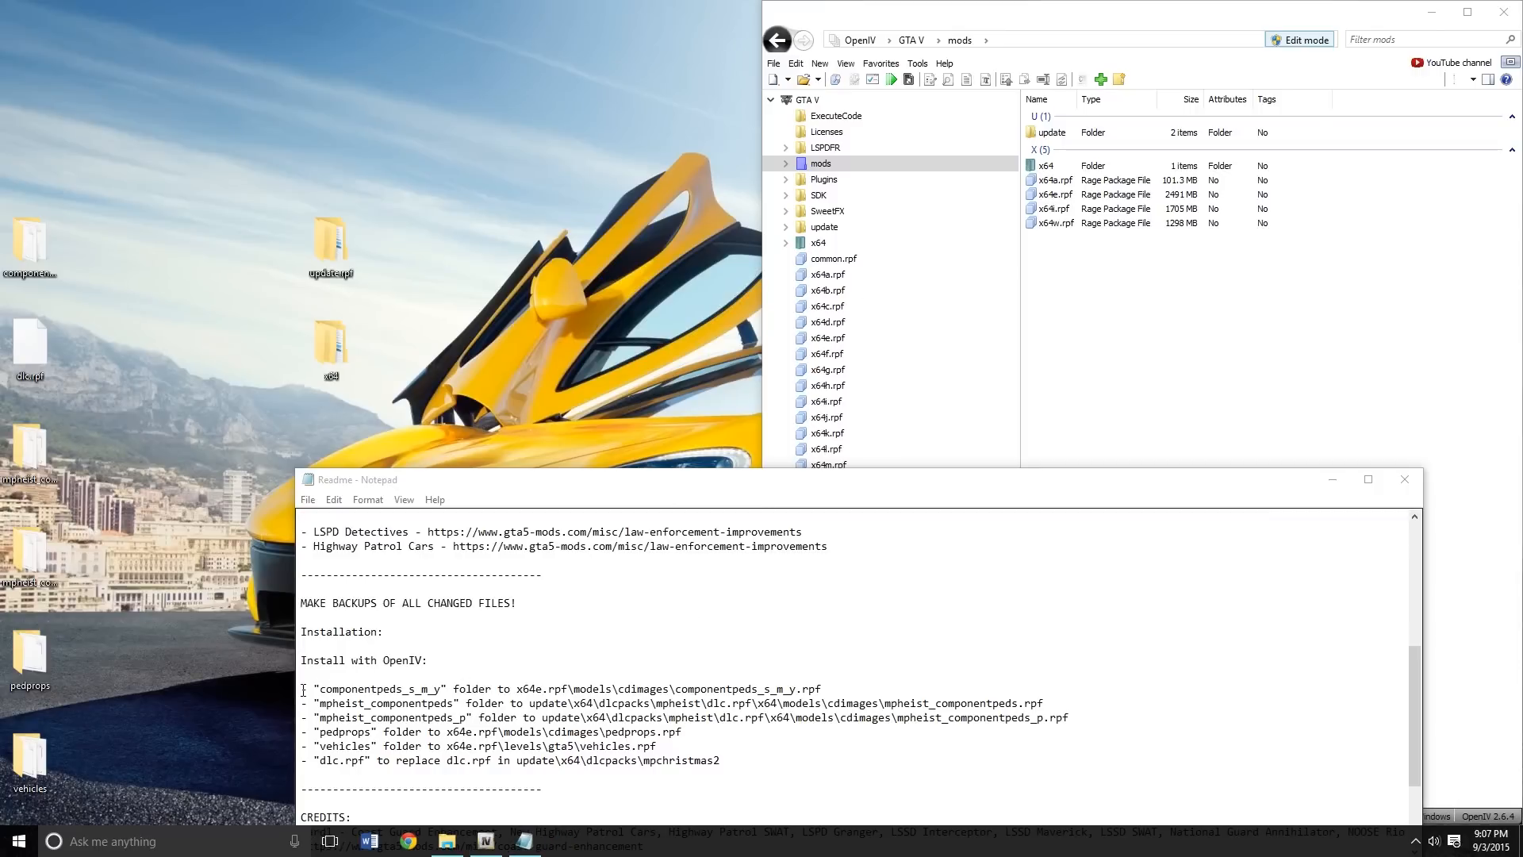
Following the Readme's componentpeds_s_m_y line, open mods > x64e.rpf > models in OpenIV
left_click_drag(303, 690, 384, 689)
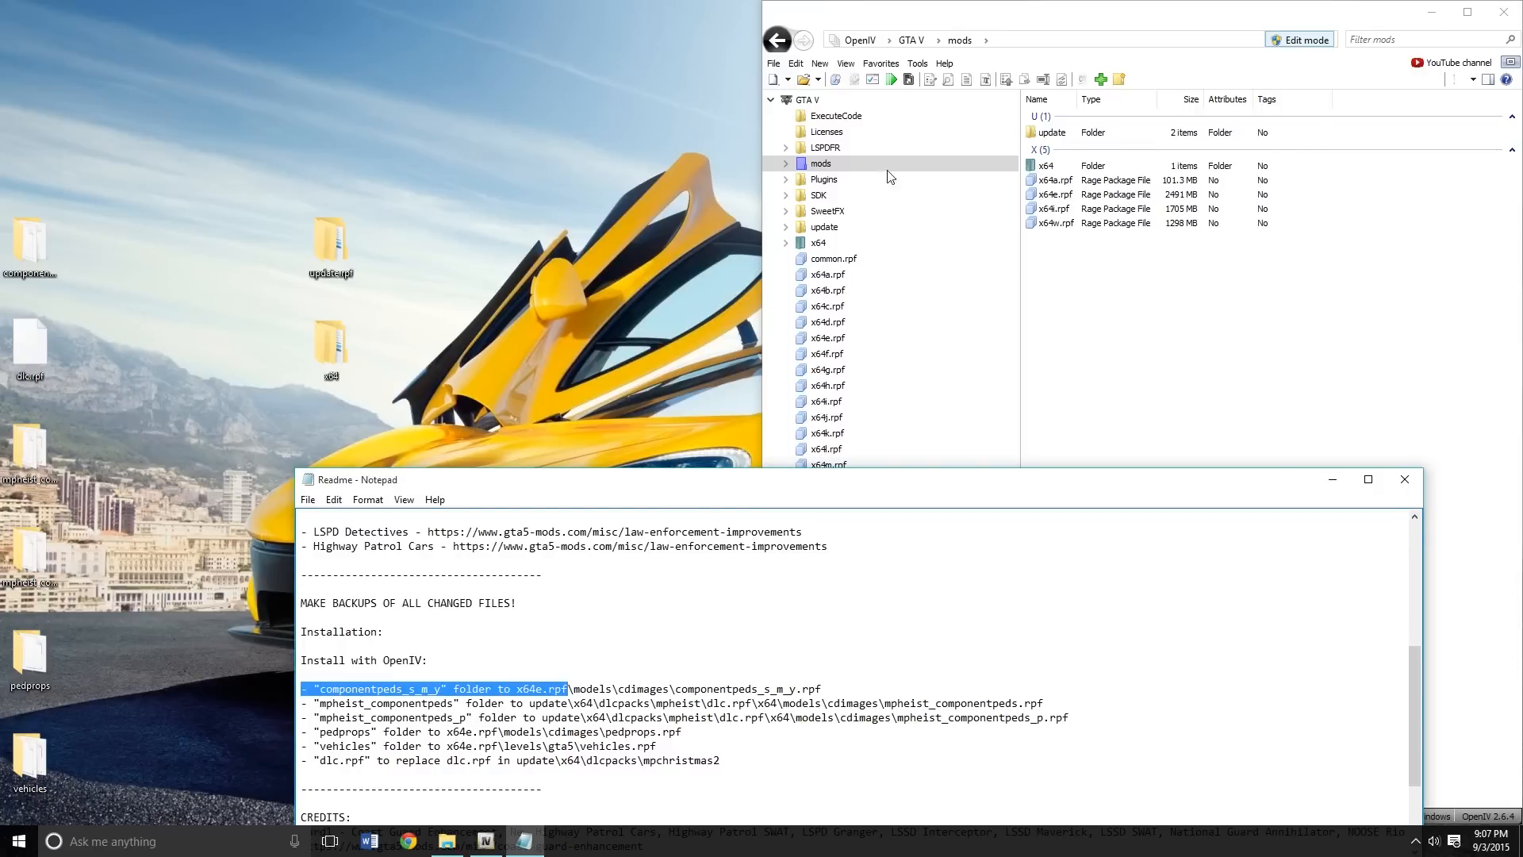
left_click(792, 164)
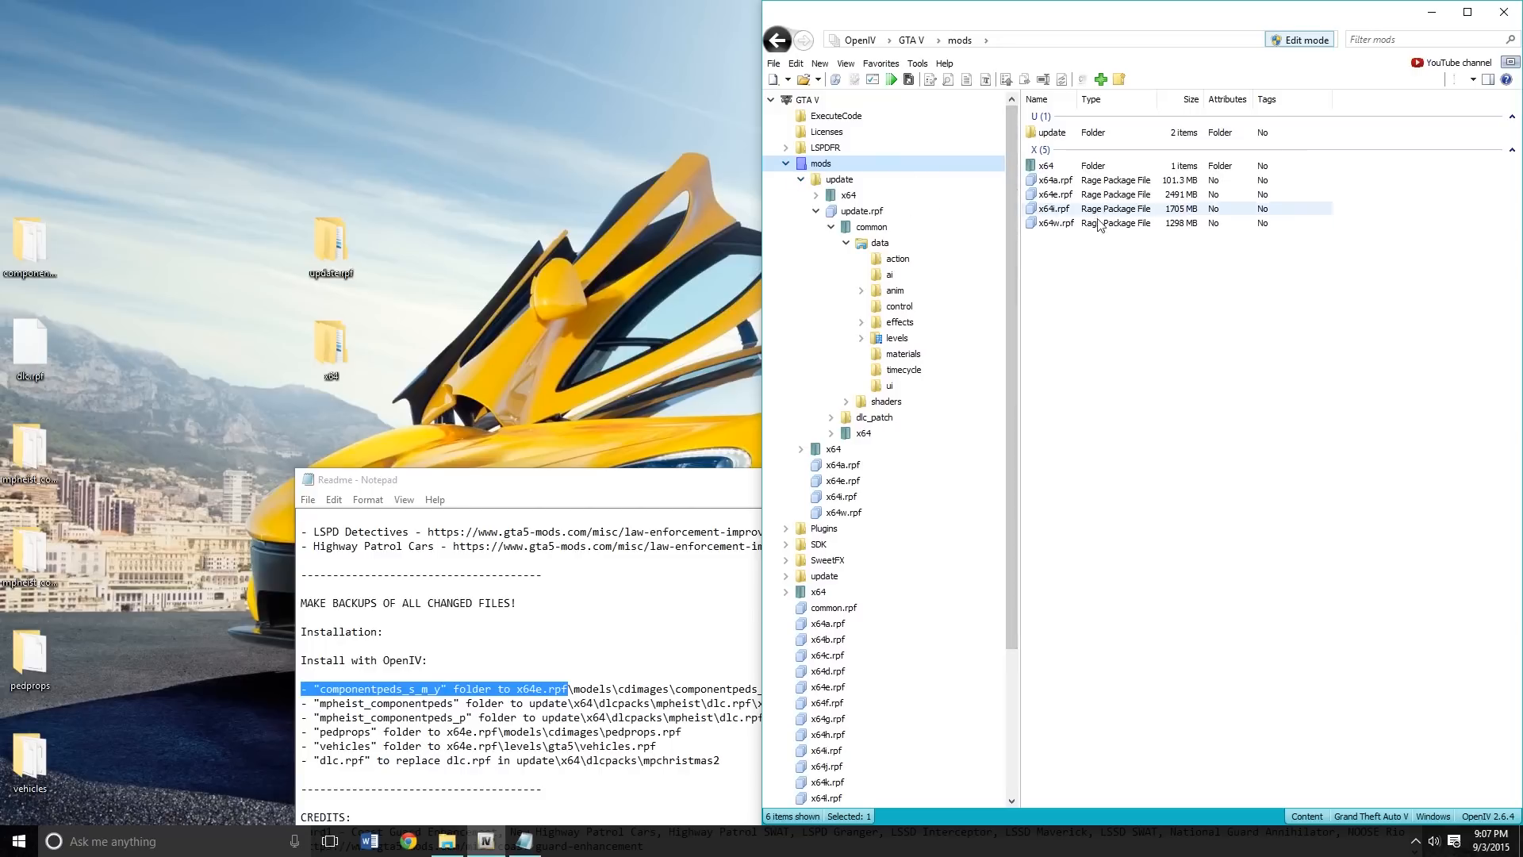
left_click(1100, 197)
double_click(1100, 197)
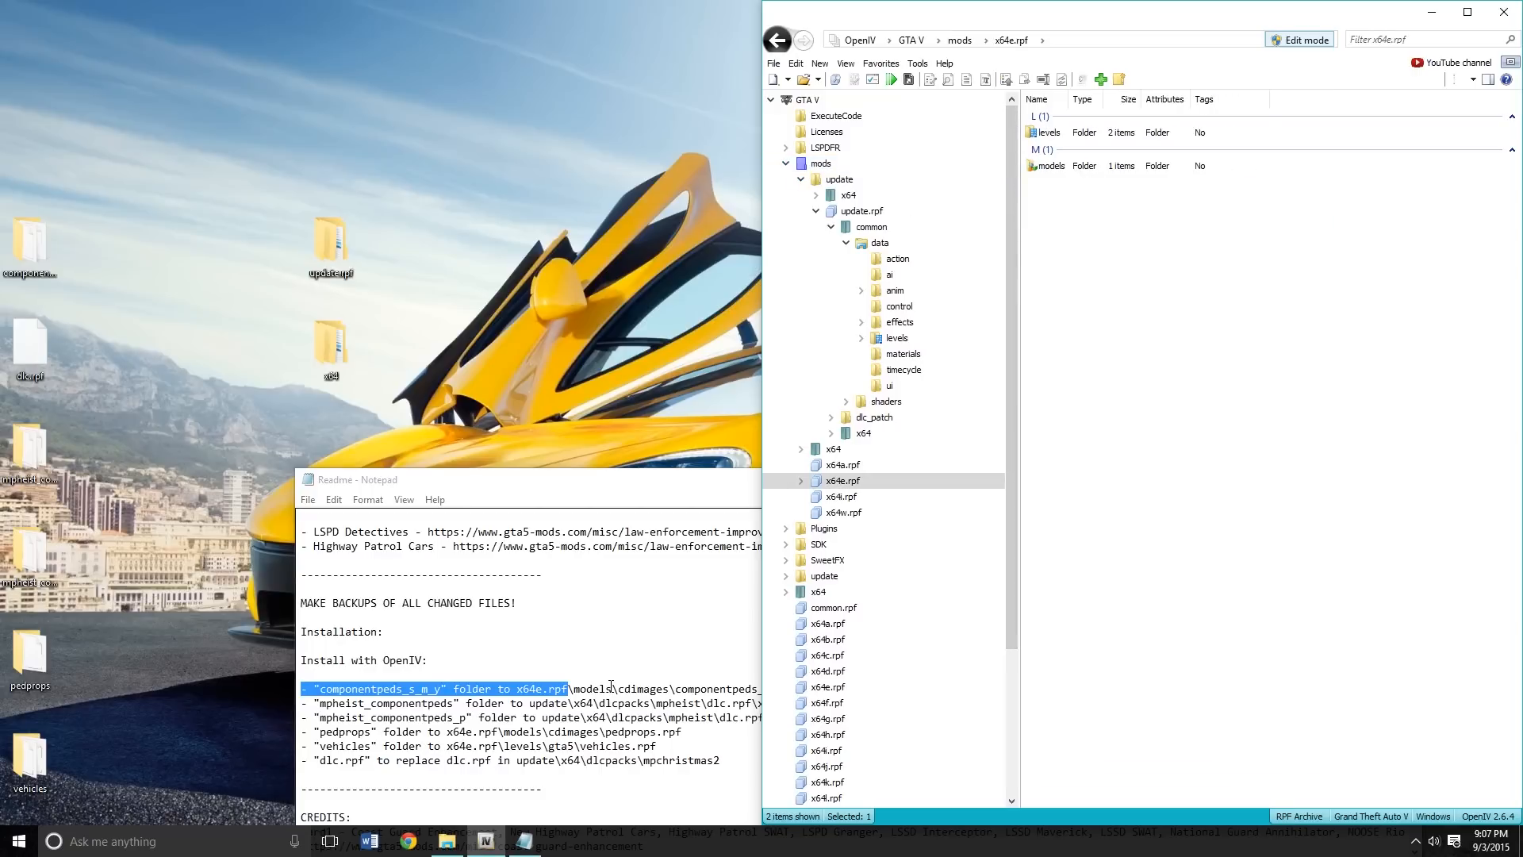
double_click(1055, 167)
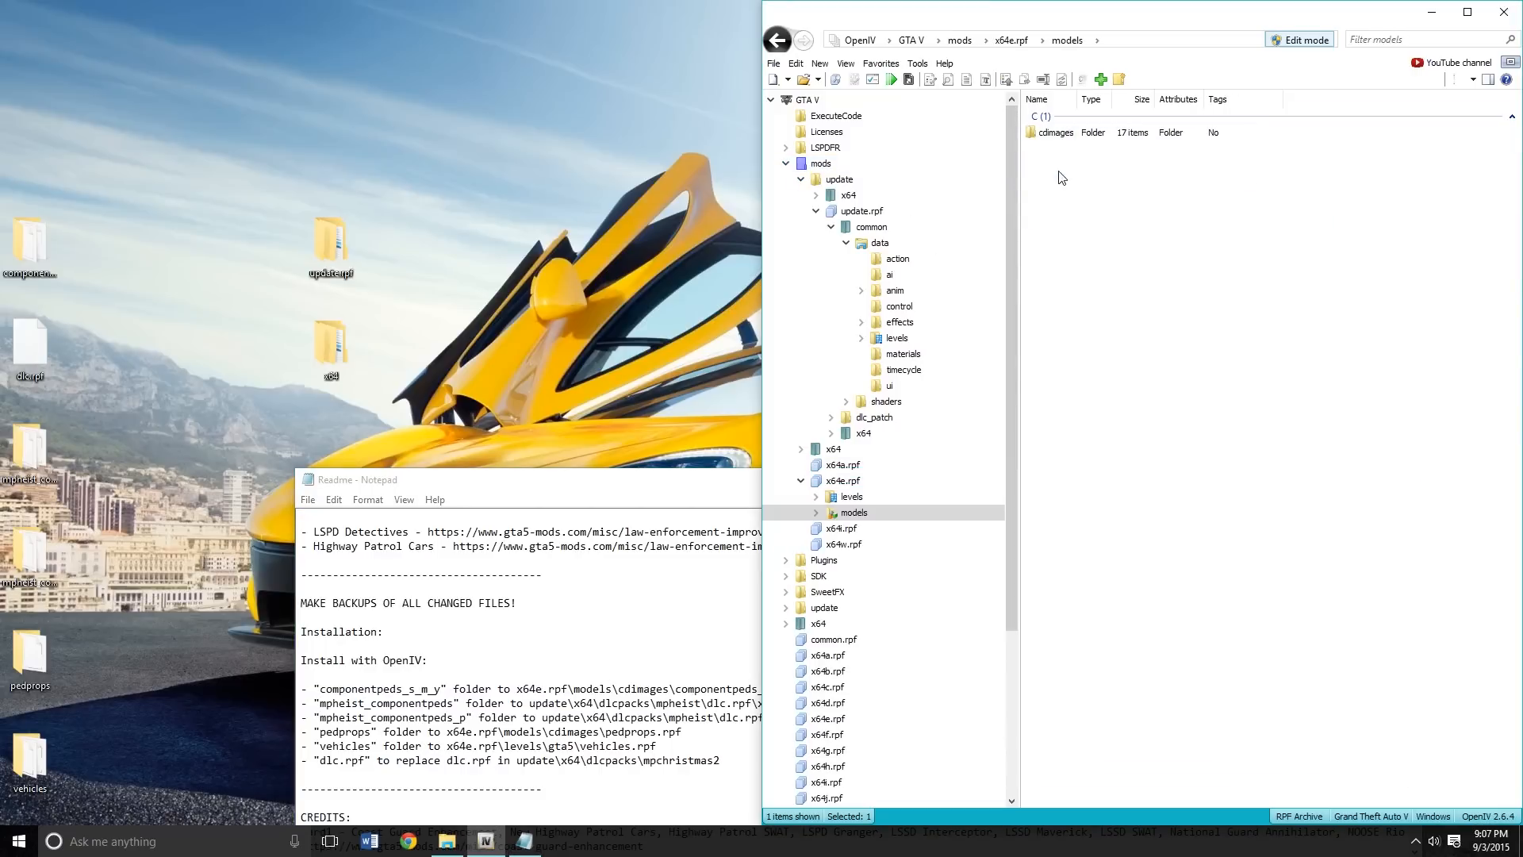
Dock the Readme window beside OpenIV and open cdimages > componentpeds_s_m_y.rpf in the models folder
left_click(662, 505)
left_click_drag(663, 480, 4, 383)
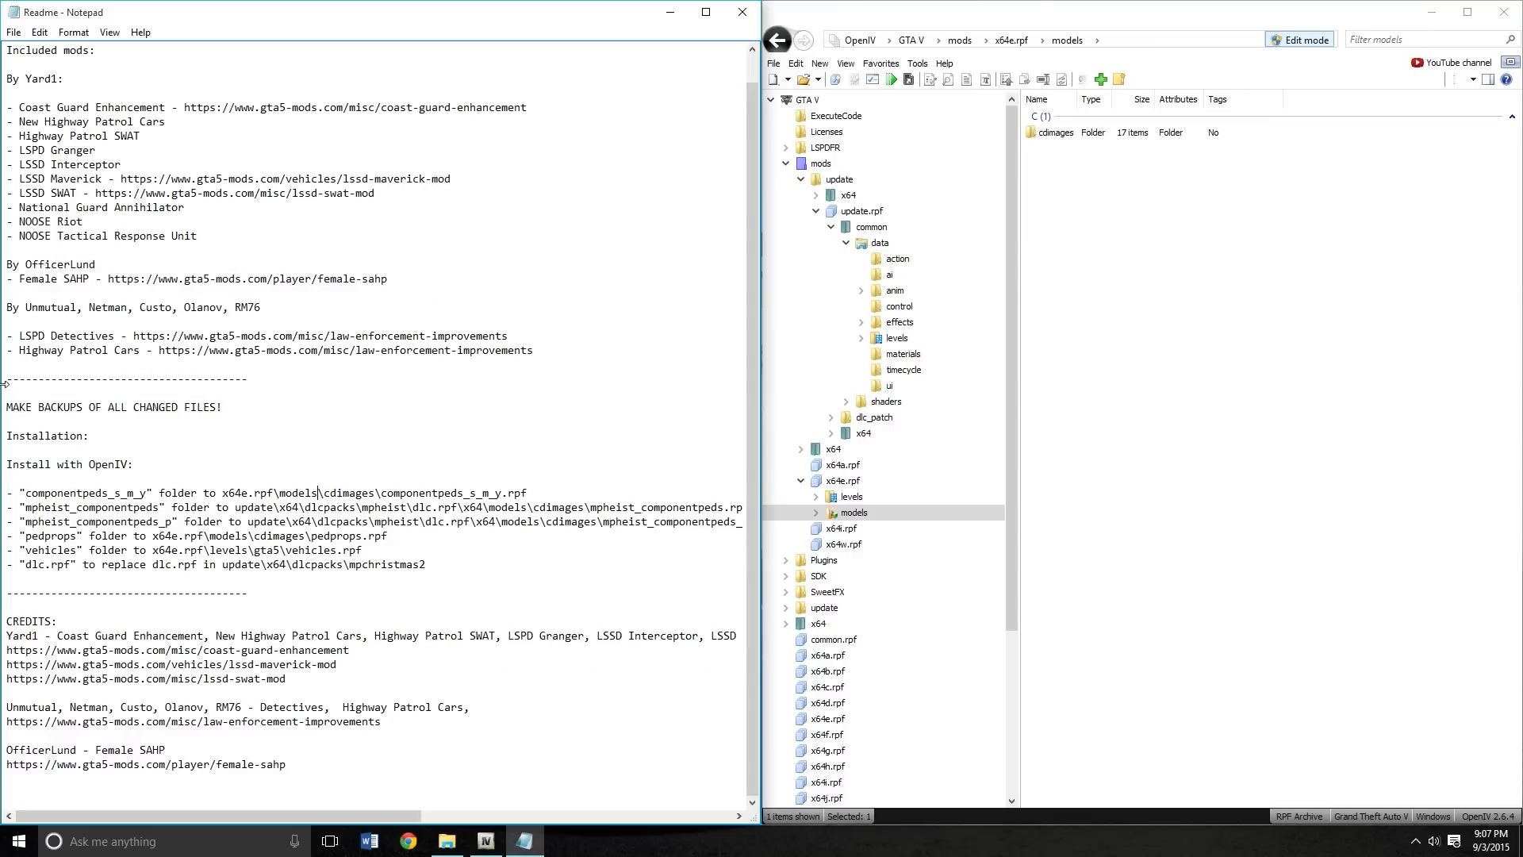
double_click(1108, 133)
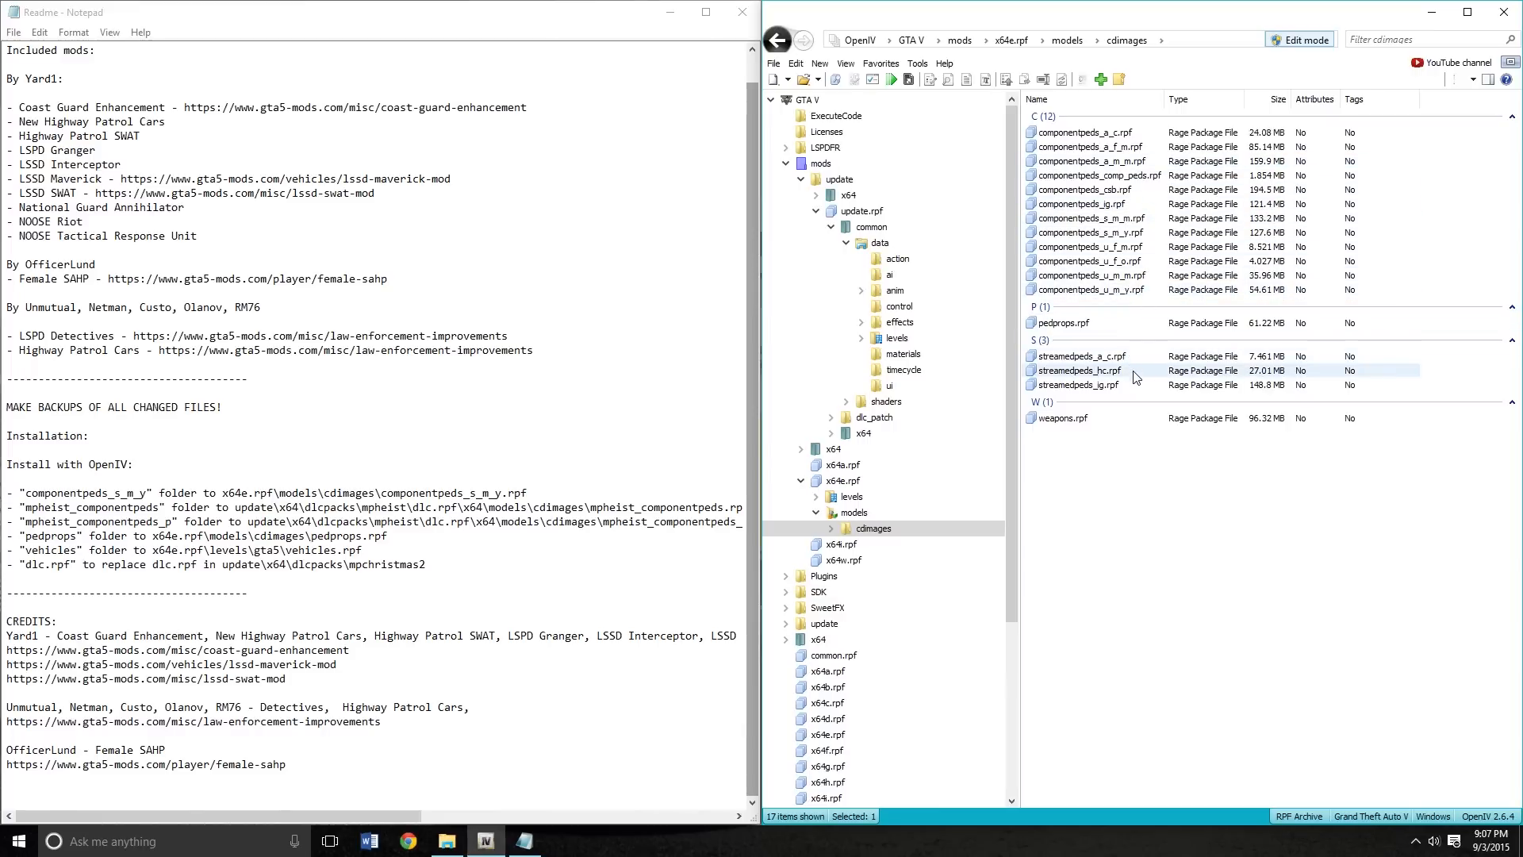
double_click(1151, 235)
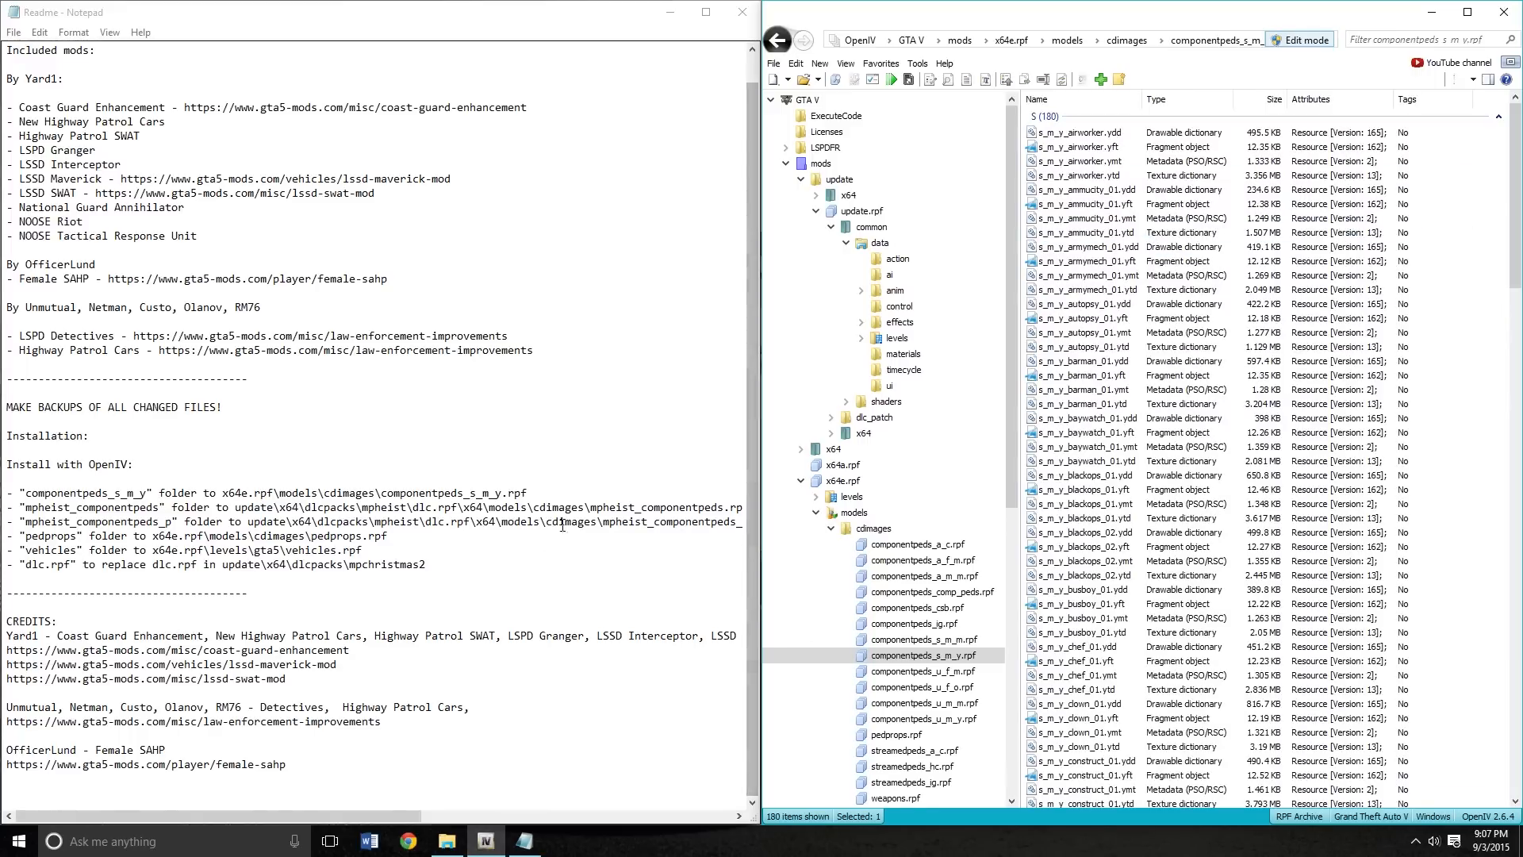
Add all five files from the desktop's componentpeds_s_m_y folder to componentpeds_s_m_y.rpf
left_click(1101, 80)
left_click(1020, 68)
left_click(847, 145)
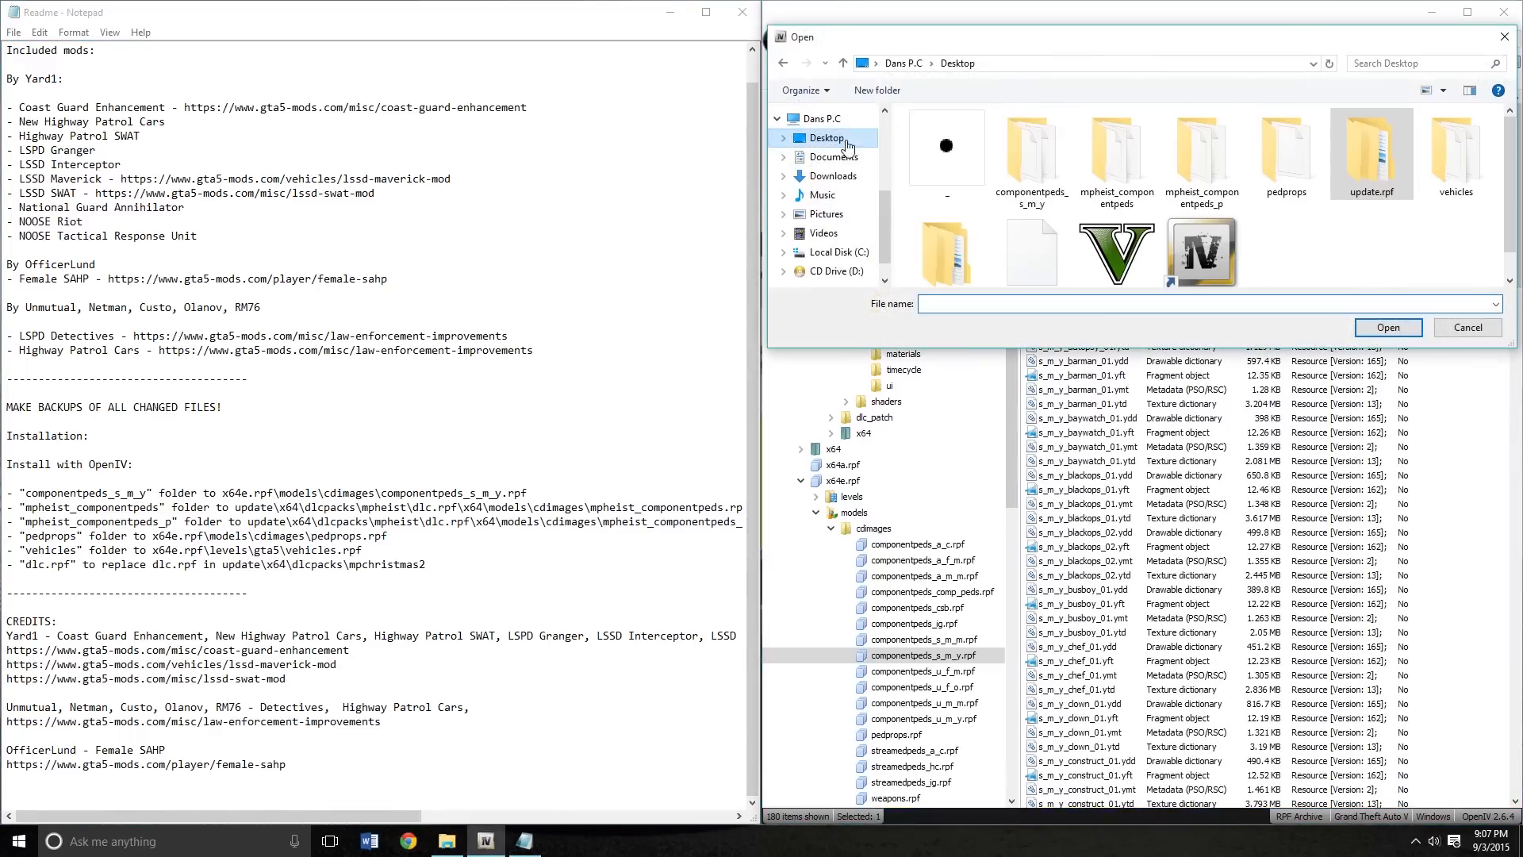
double_click(1040, 170)
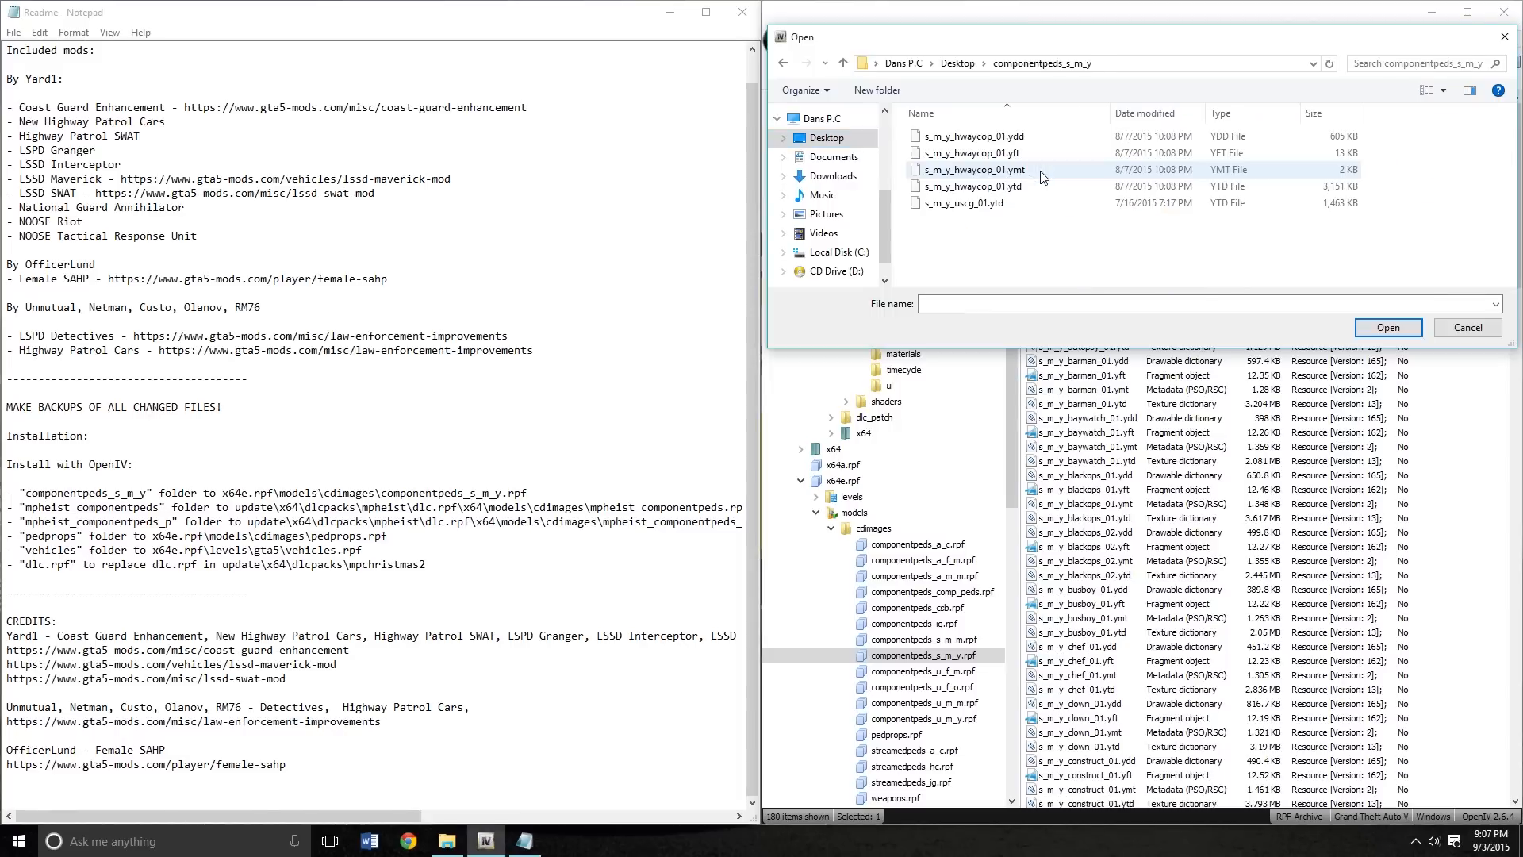
left_click_drag(1105, 260, 1031, 131)
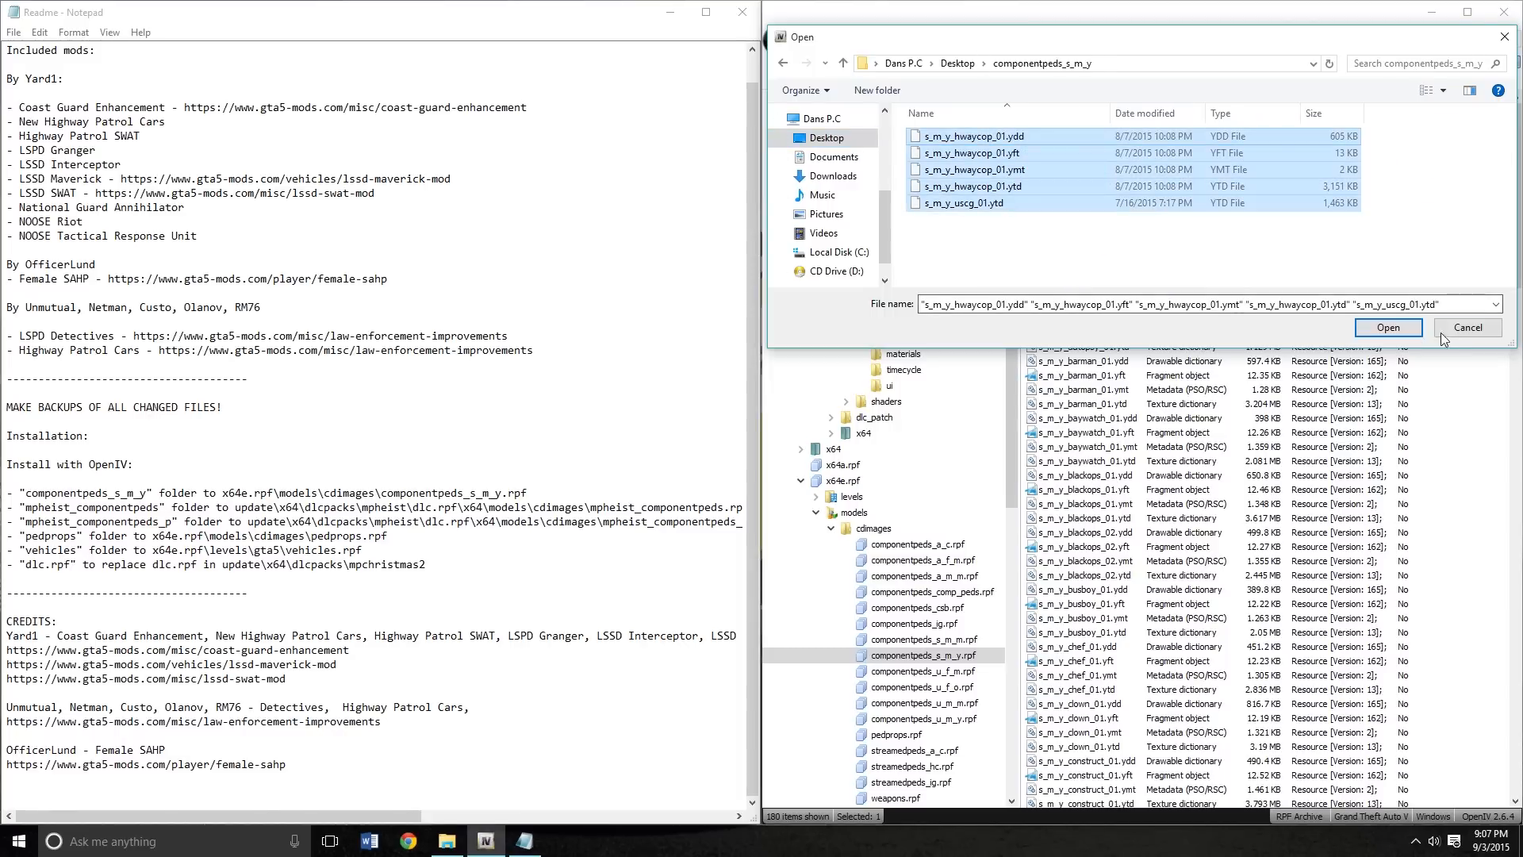
left_click(1375, 336)
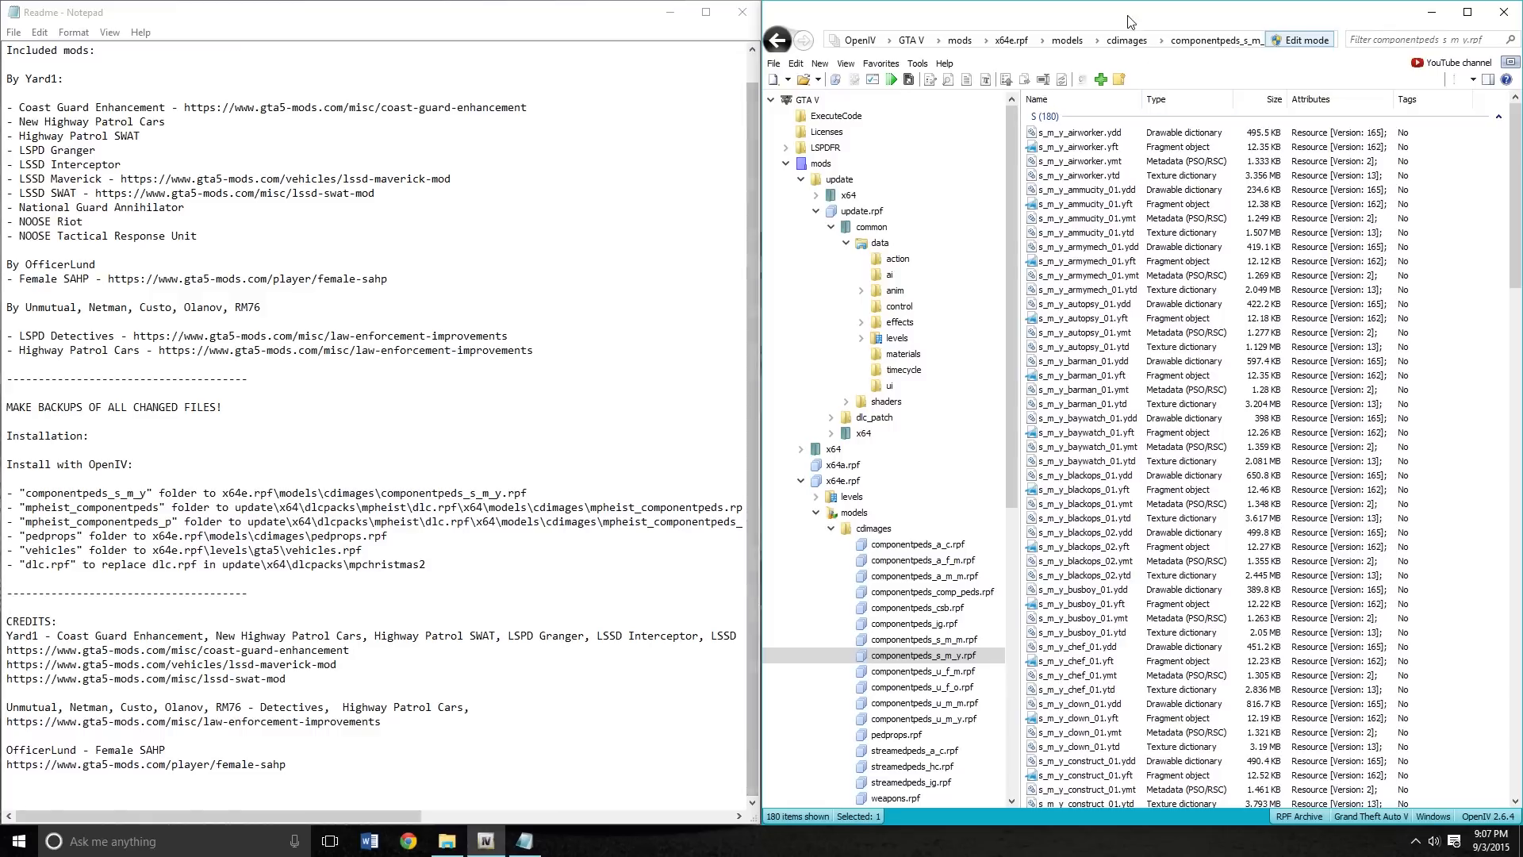
Following the Readme's mpheist_componentpeds line, open mods > update > x64 > dlcpacks > mpheist > dlc.rpf in OpenIV
left_click(279, 507)
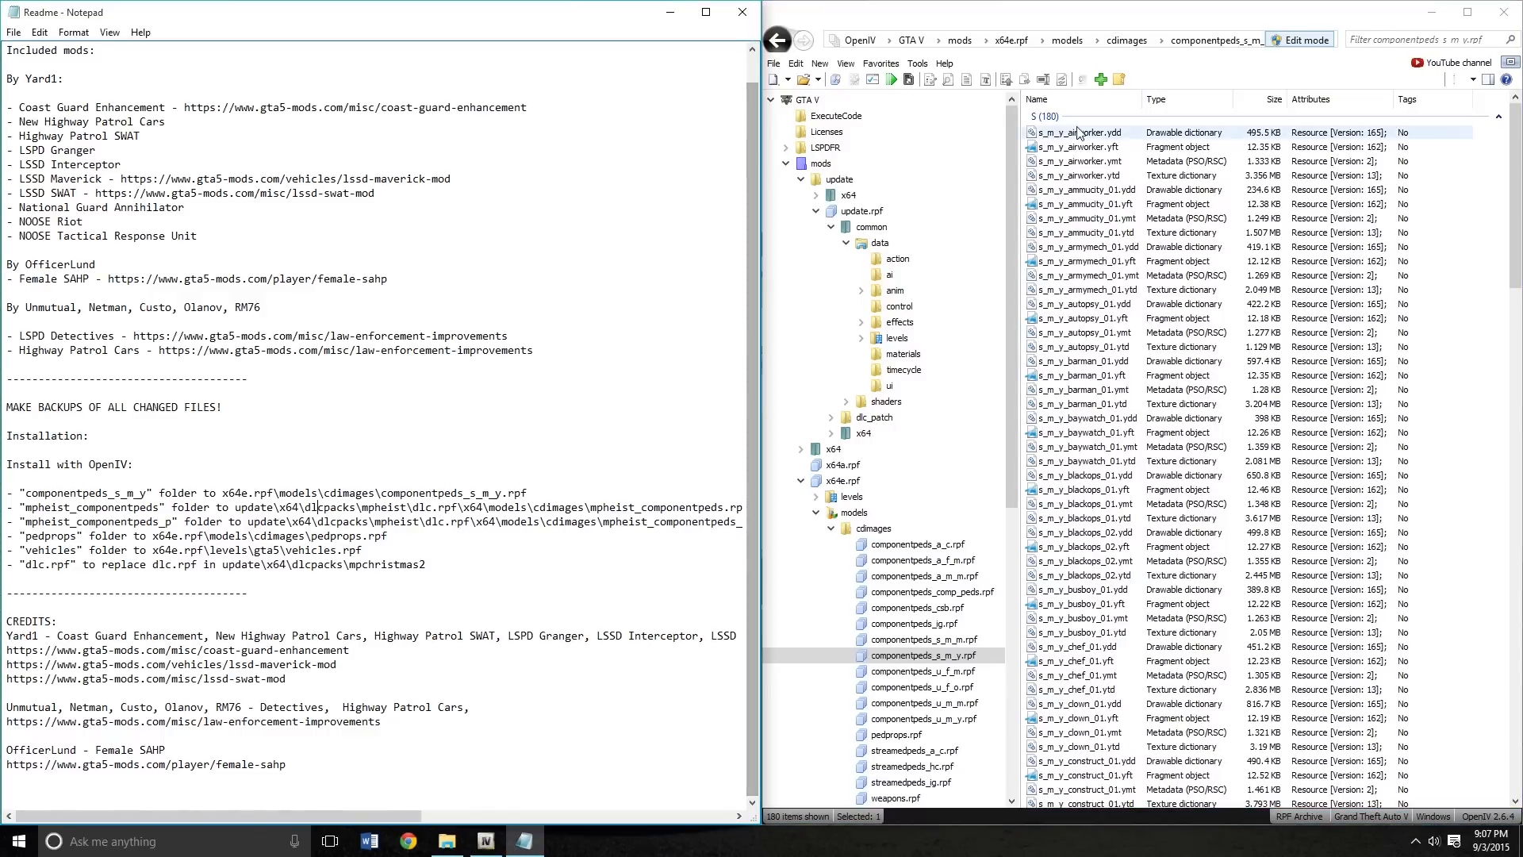
left_click(959, 40)
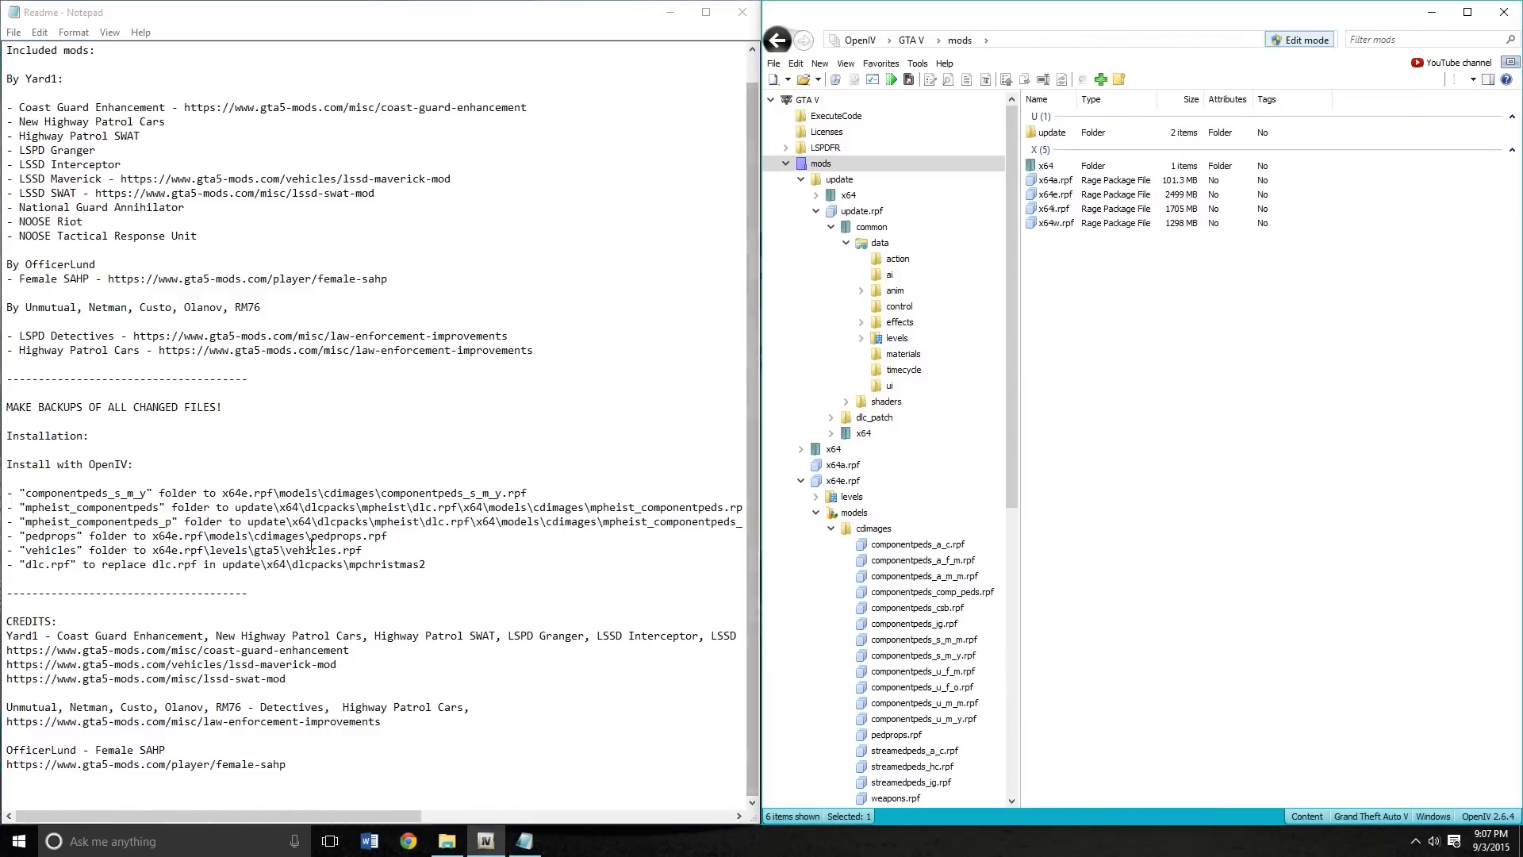
left_click_drag(330, 508, 376, 508)
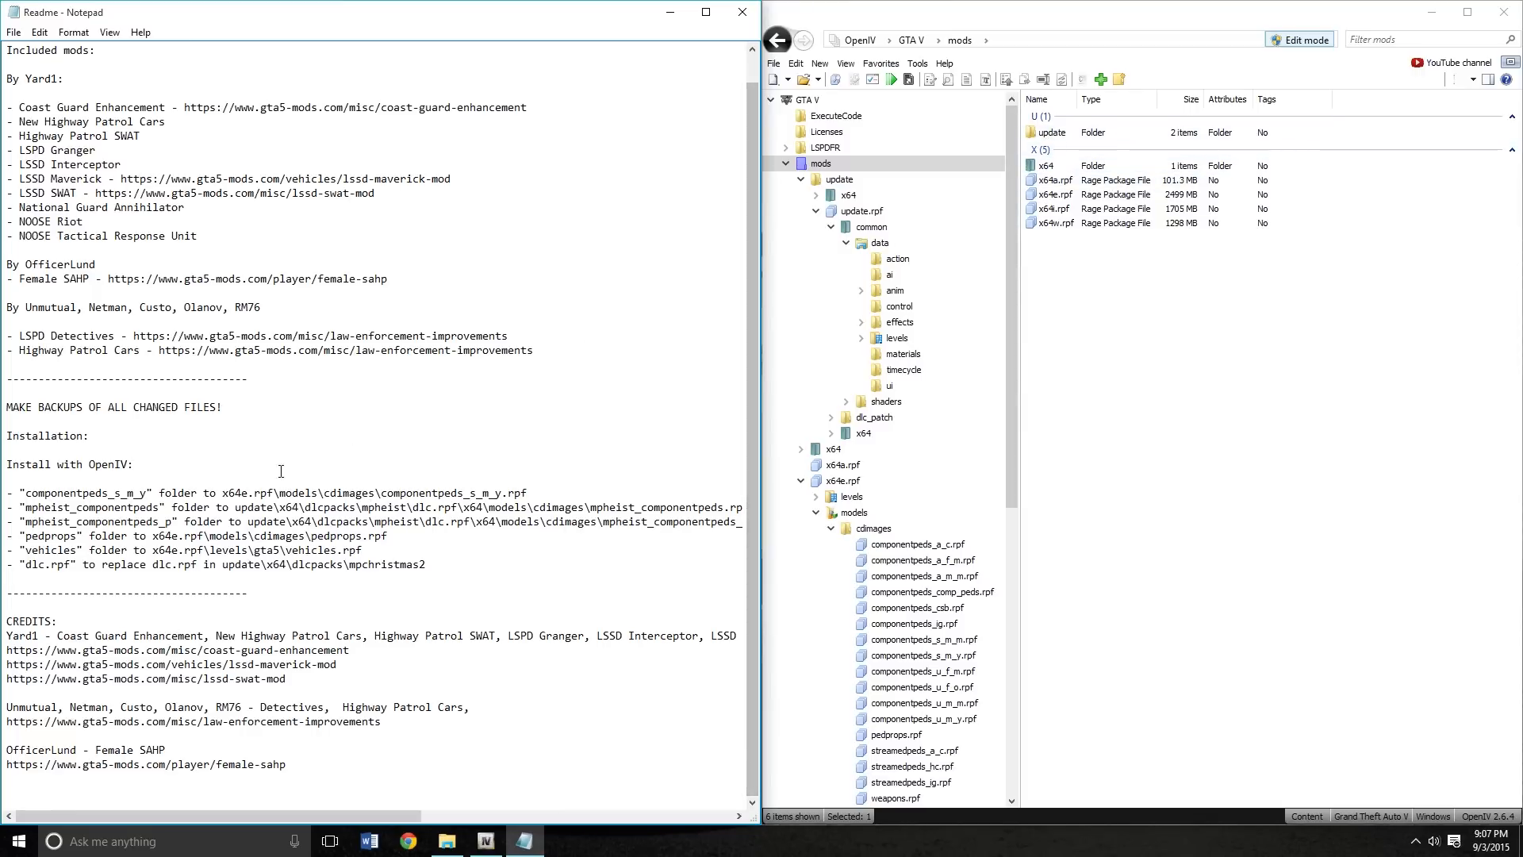
left_click(1086, 134)
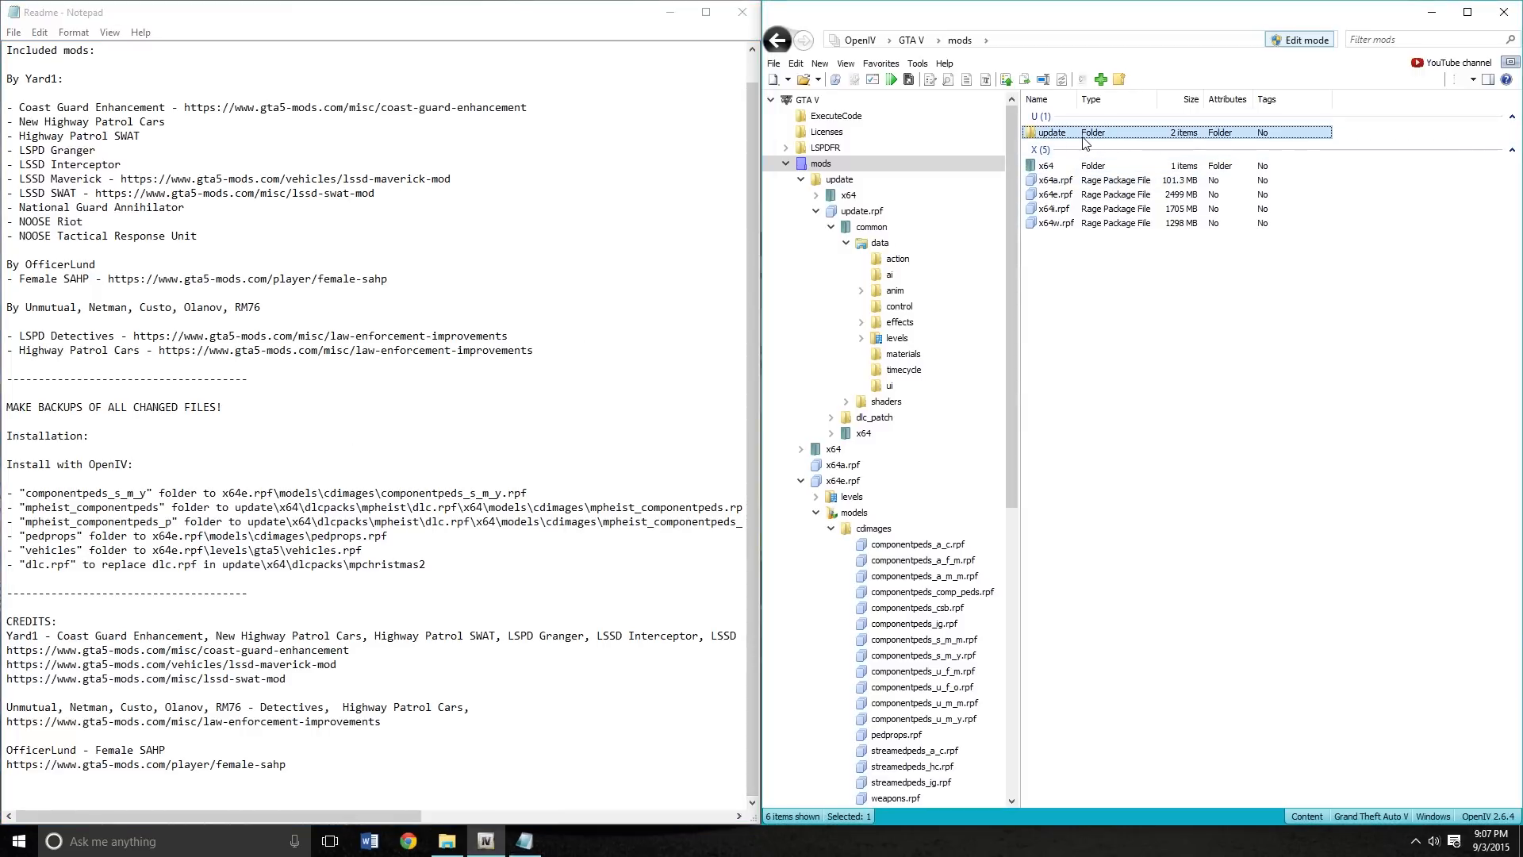
double_click(1086, 135)
double_click(1086, 165)
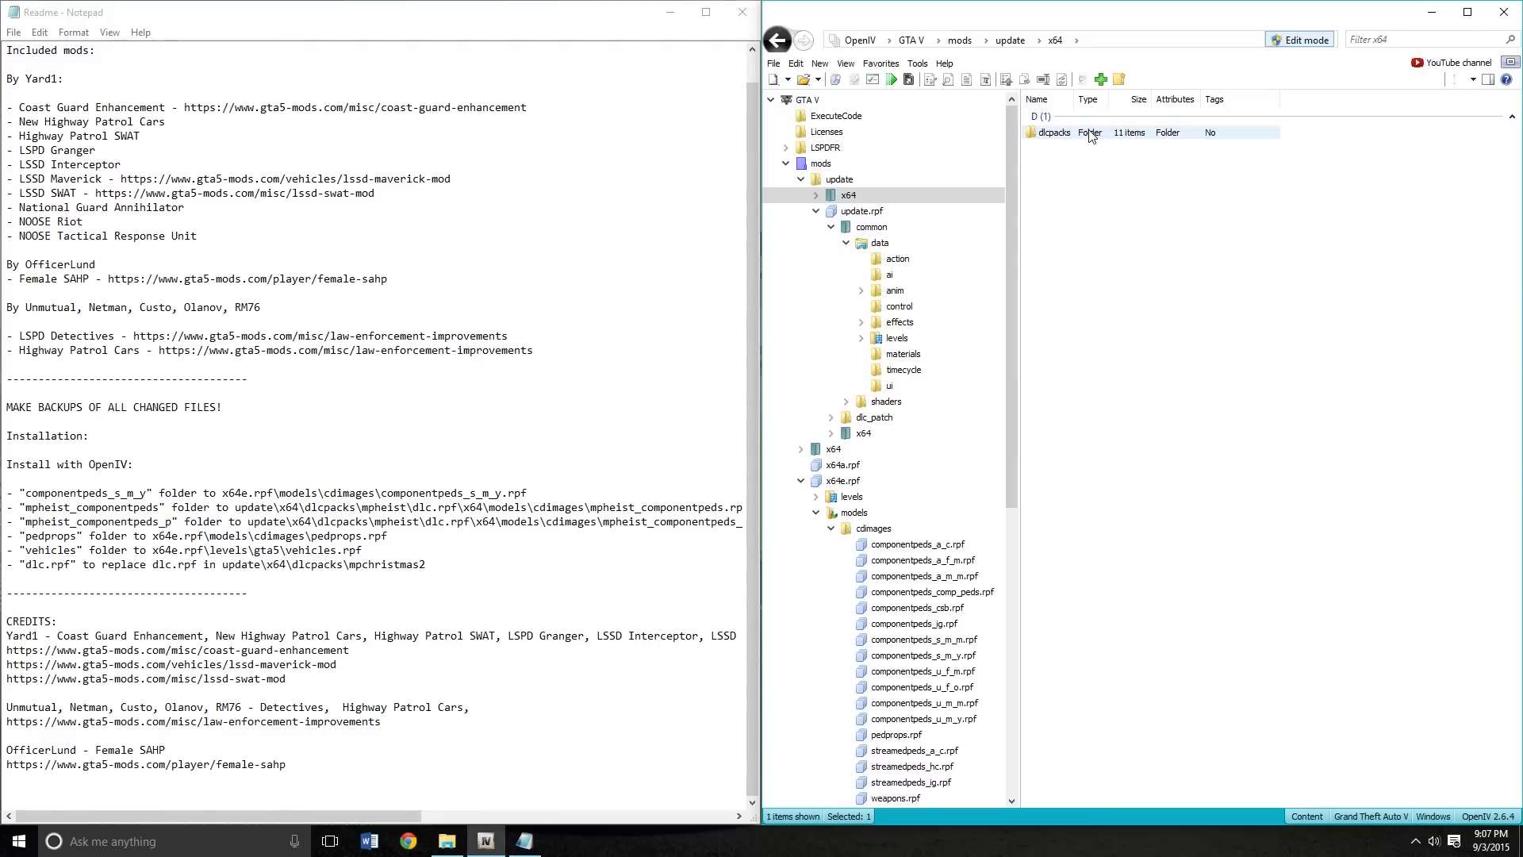
double_click(1090, 135)
double_click(1089, 150)
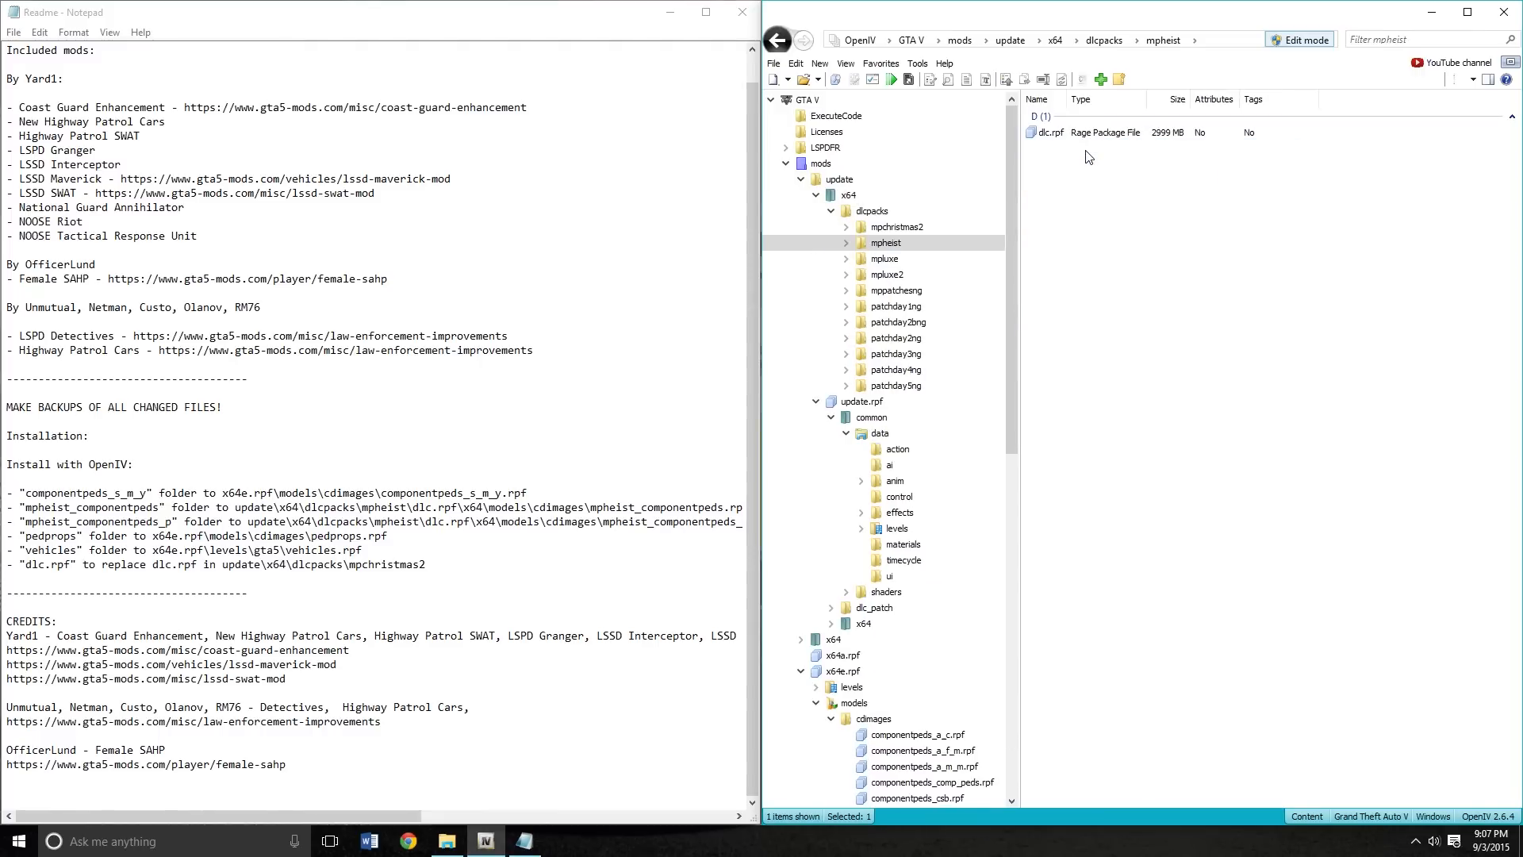
double_click(1090, 133)
Inside mpheist's dlc.rpf, open x64 > models > cdimages > mpheist_componentpeds.rpf, checking the path against the Readme
left_click(1079, 214)
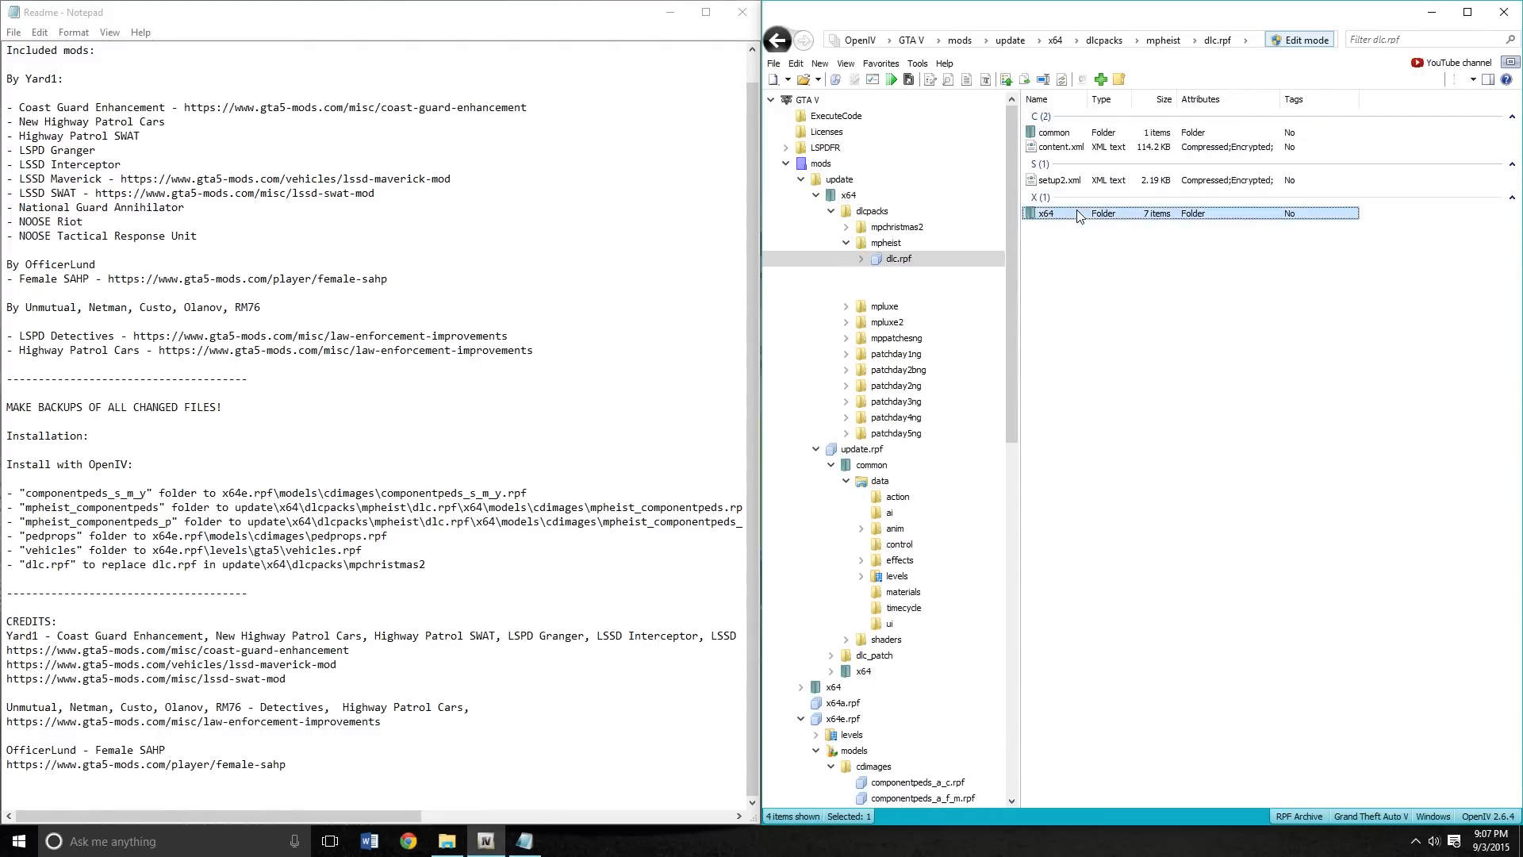
double_click(1079, 214)
double_click(1061, 280)
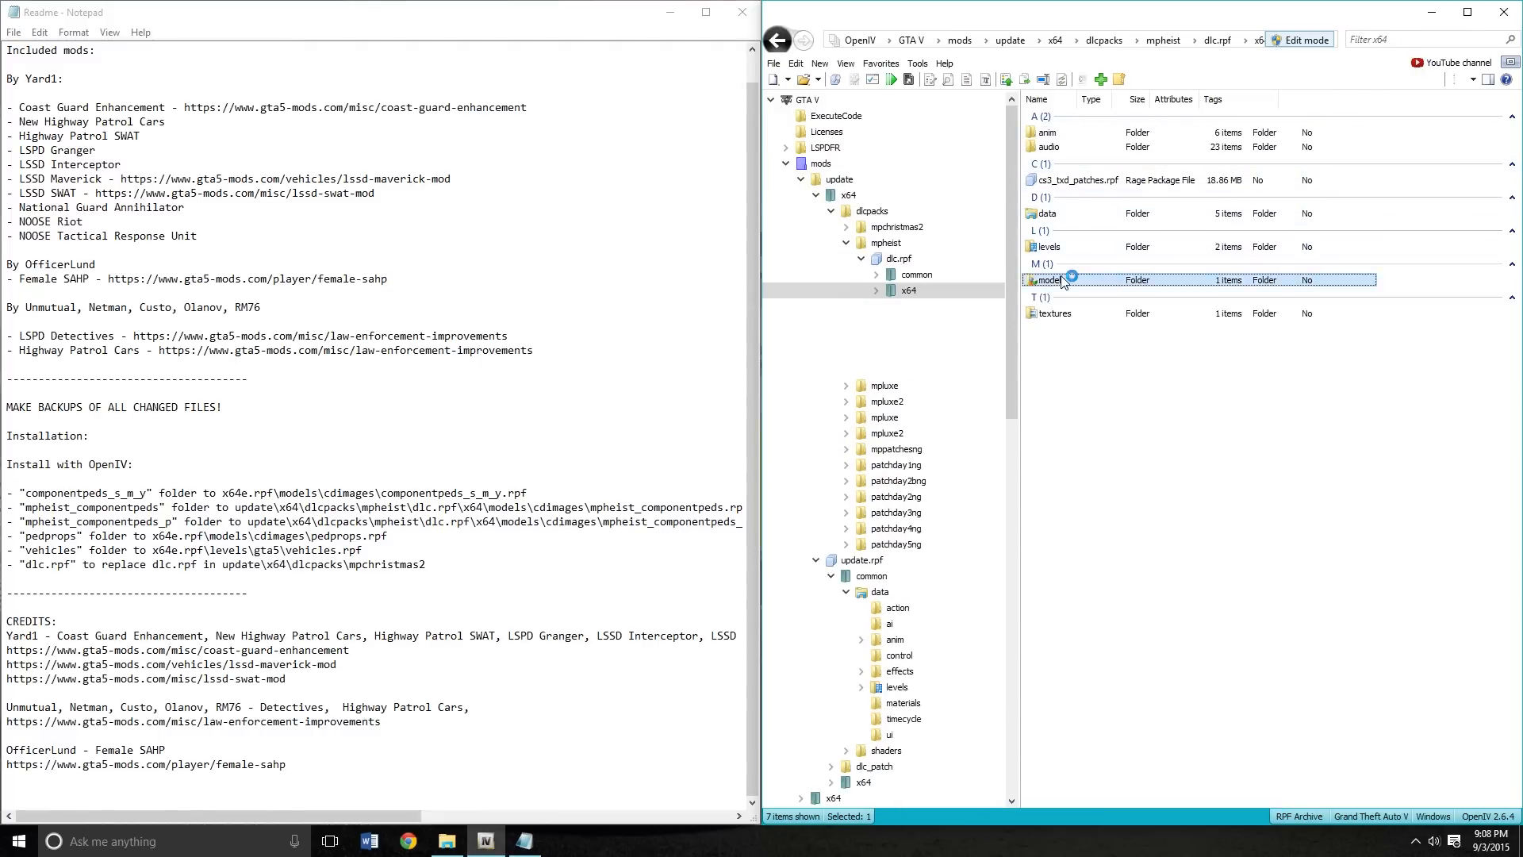
double_click(1059, 133)
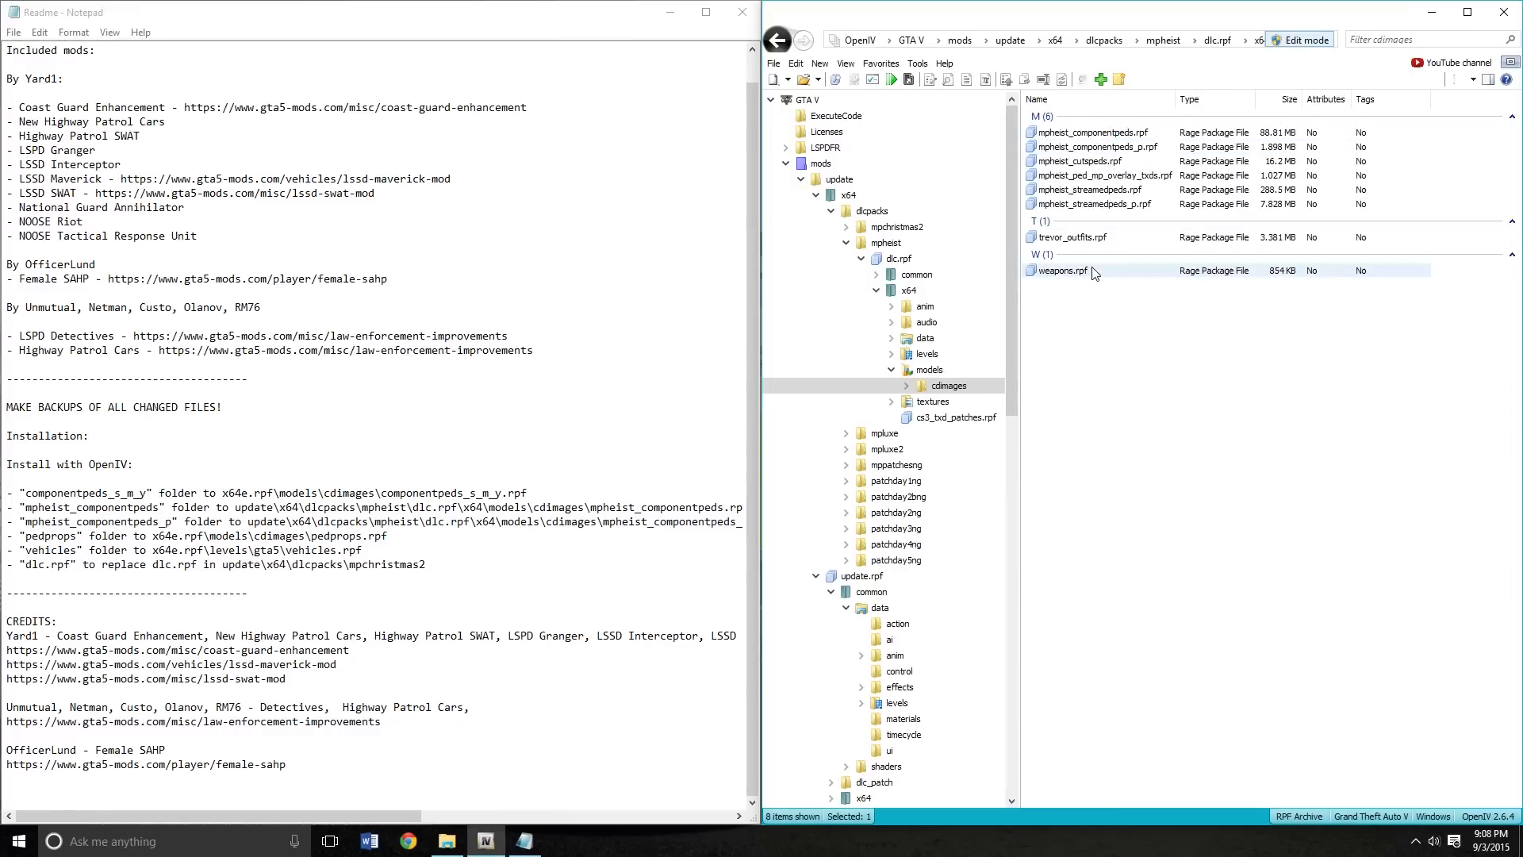
left_click(589, 225)
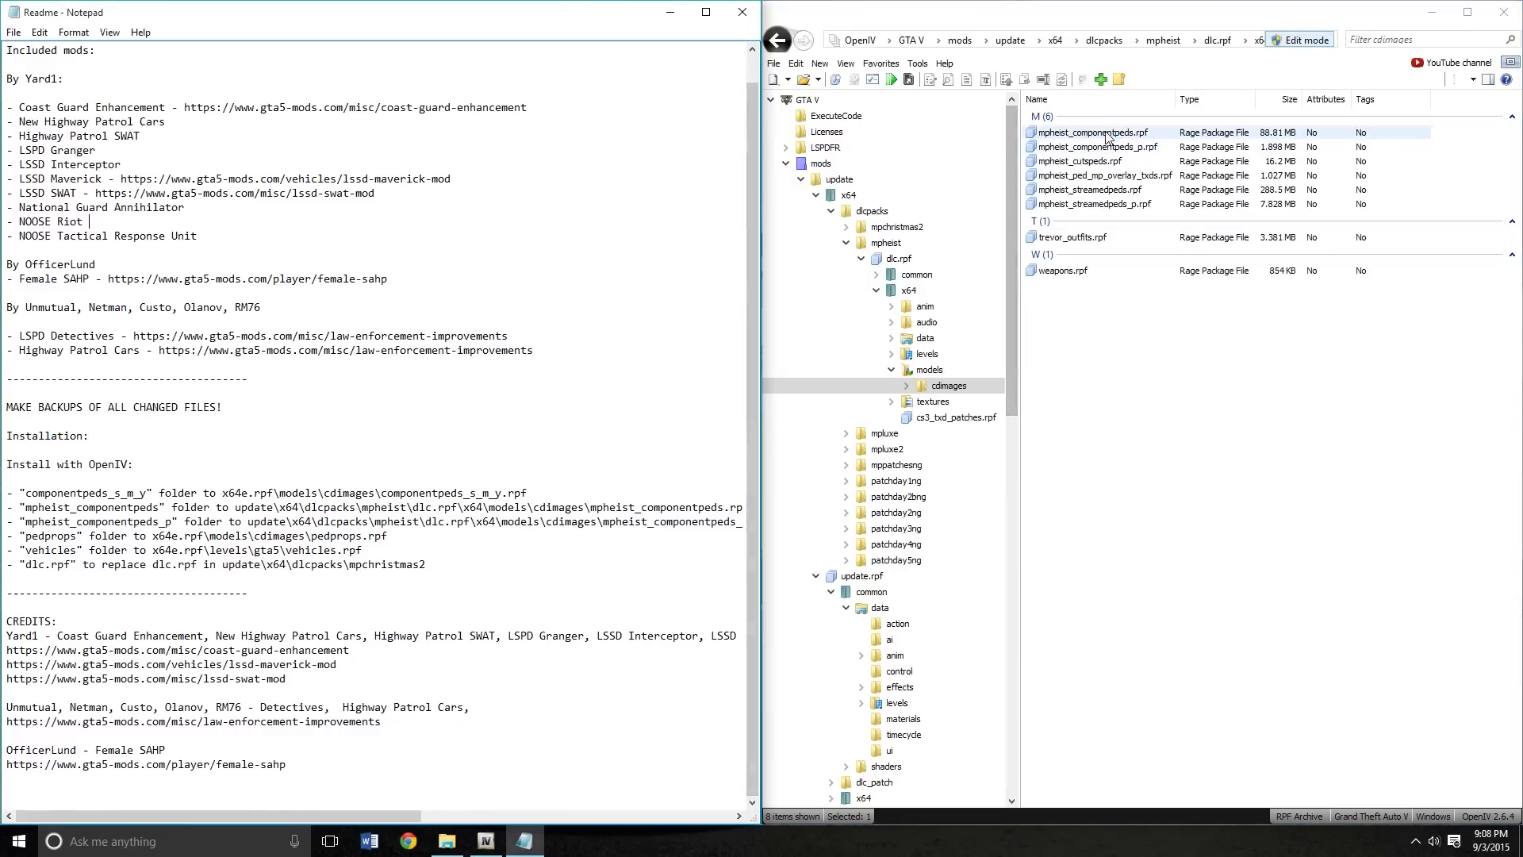
left_click_drag(369, 816, 417, 816)
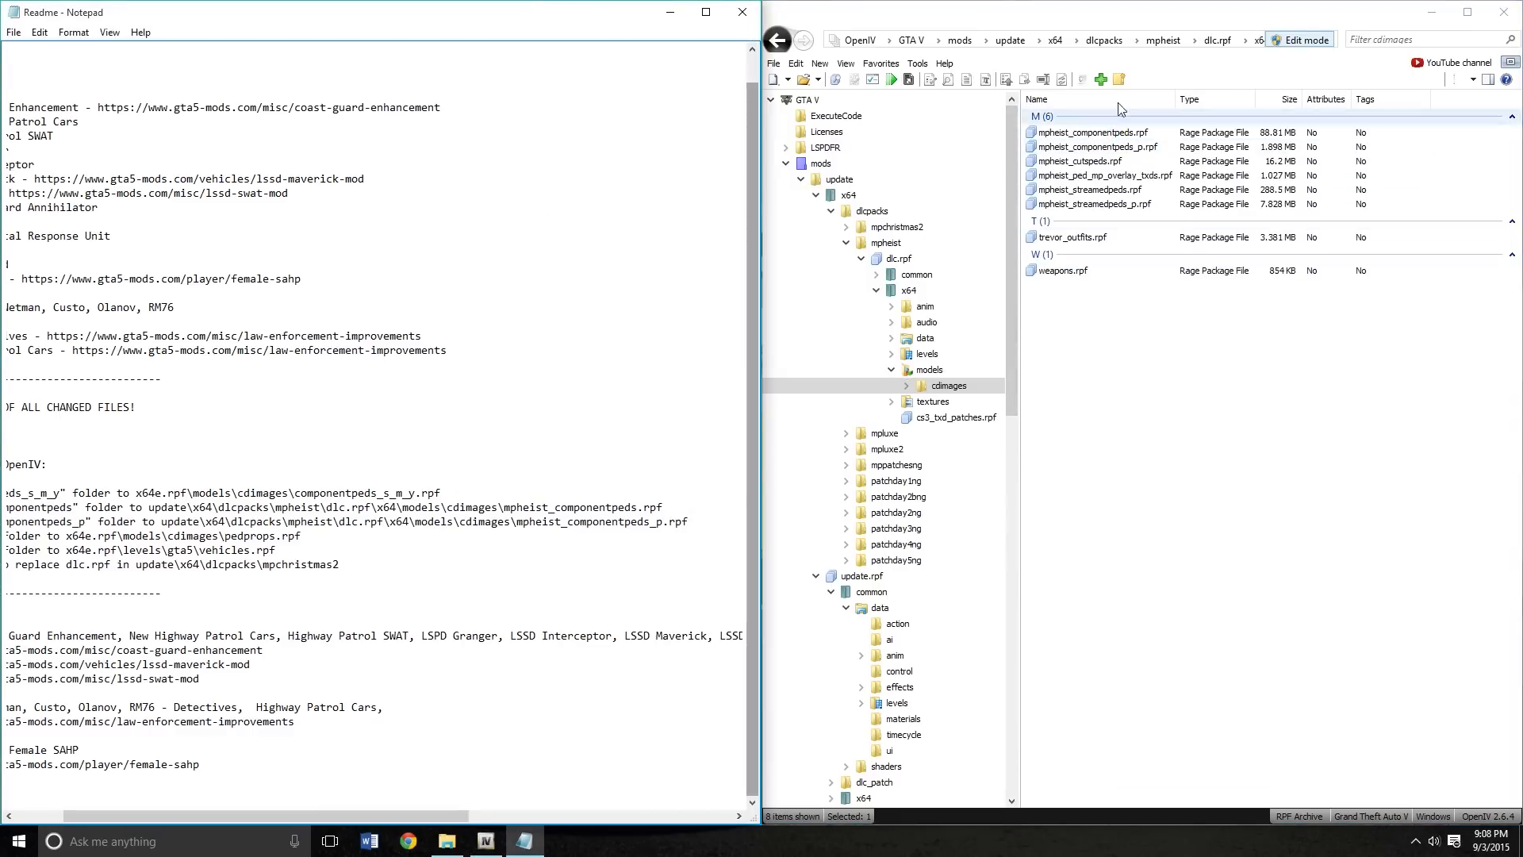
double_click(1140, 131)
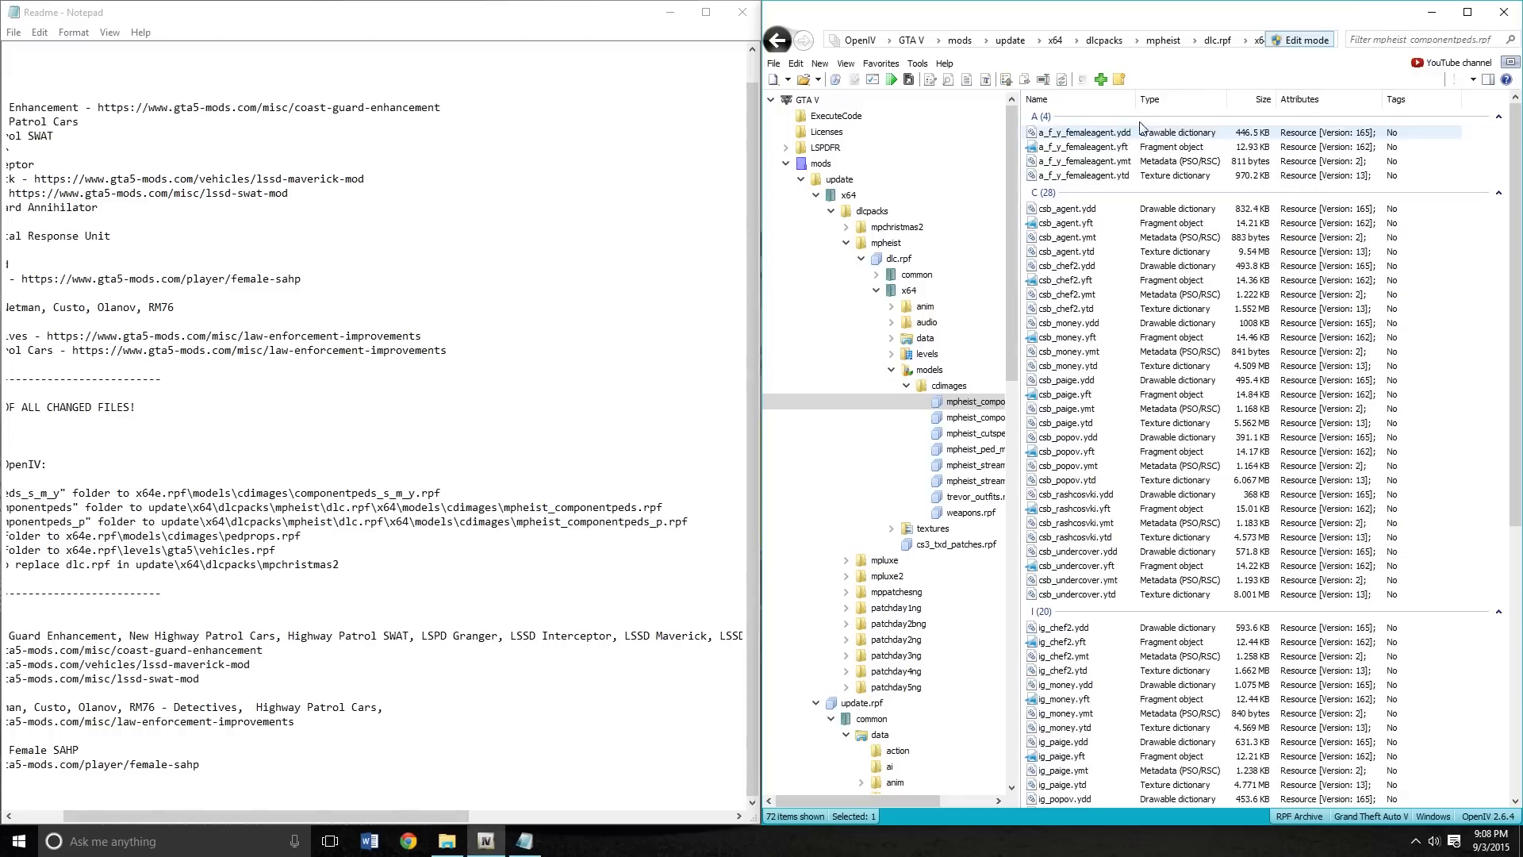
Add all files from the desktop's mpheist_componentpeds folder to mpheist_componentpeds.rpf
left_click(1101, 79)
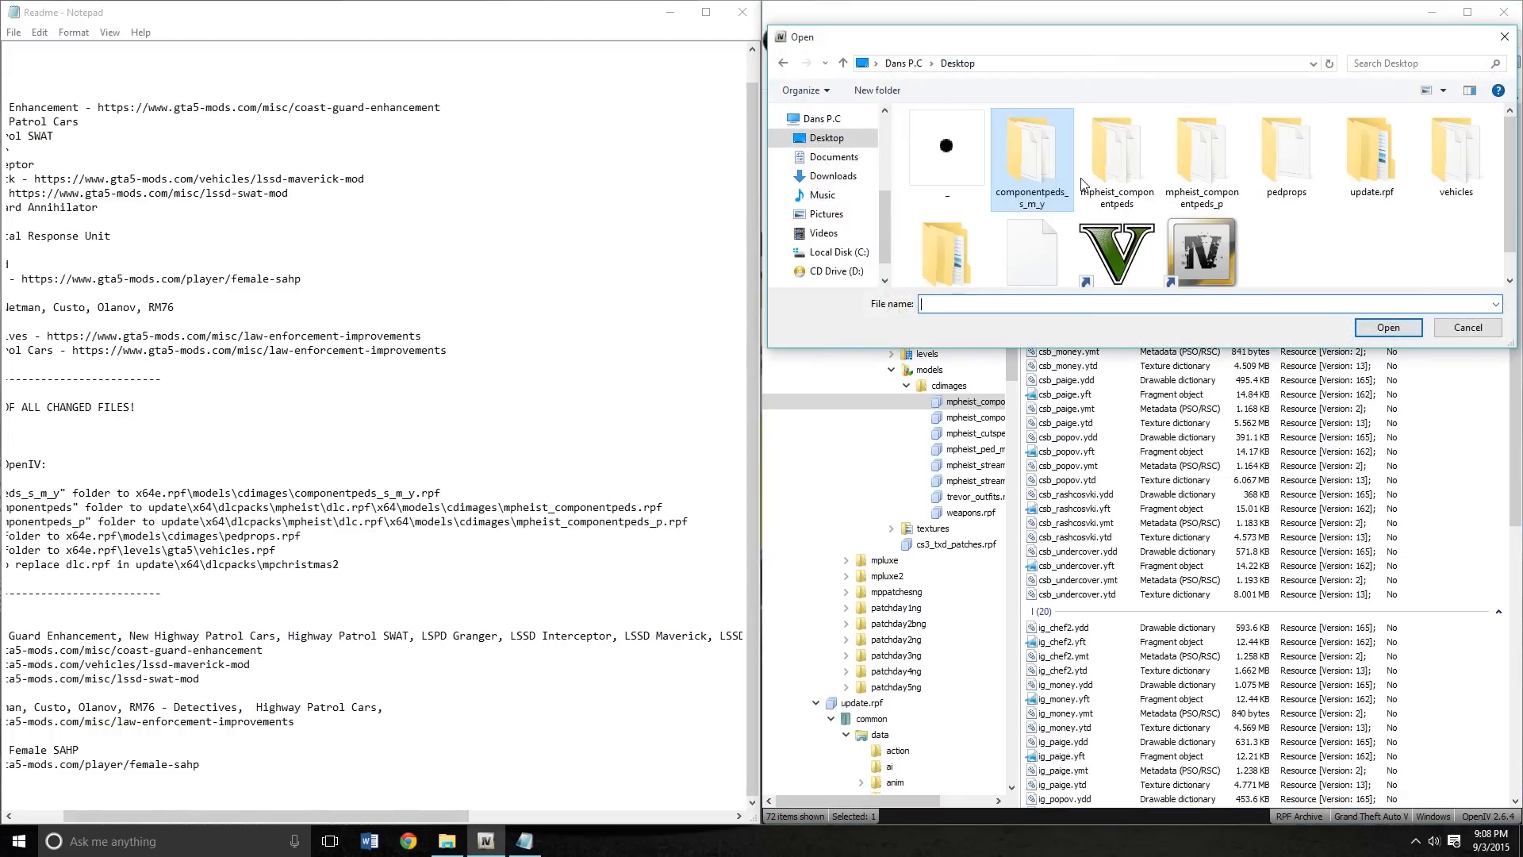
double_click(1139, 164)
left_click_drag(1425, 131, 1143, 431)
left_click(1388, 326)
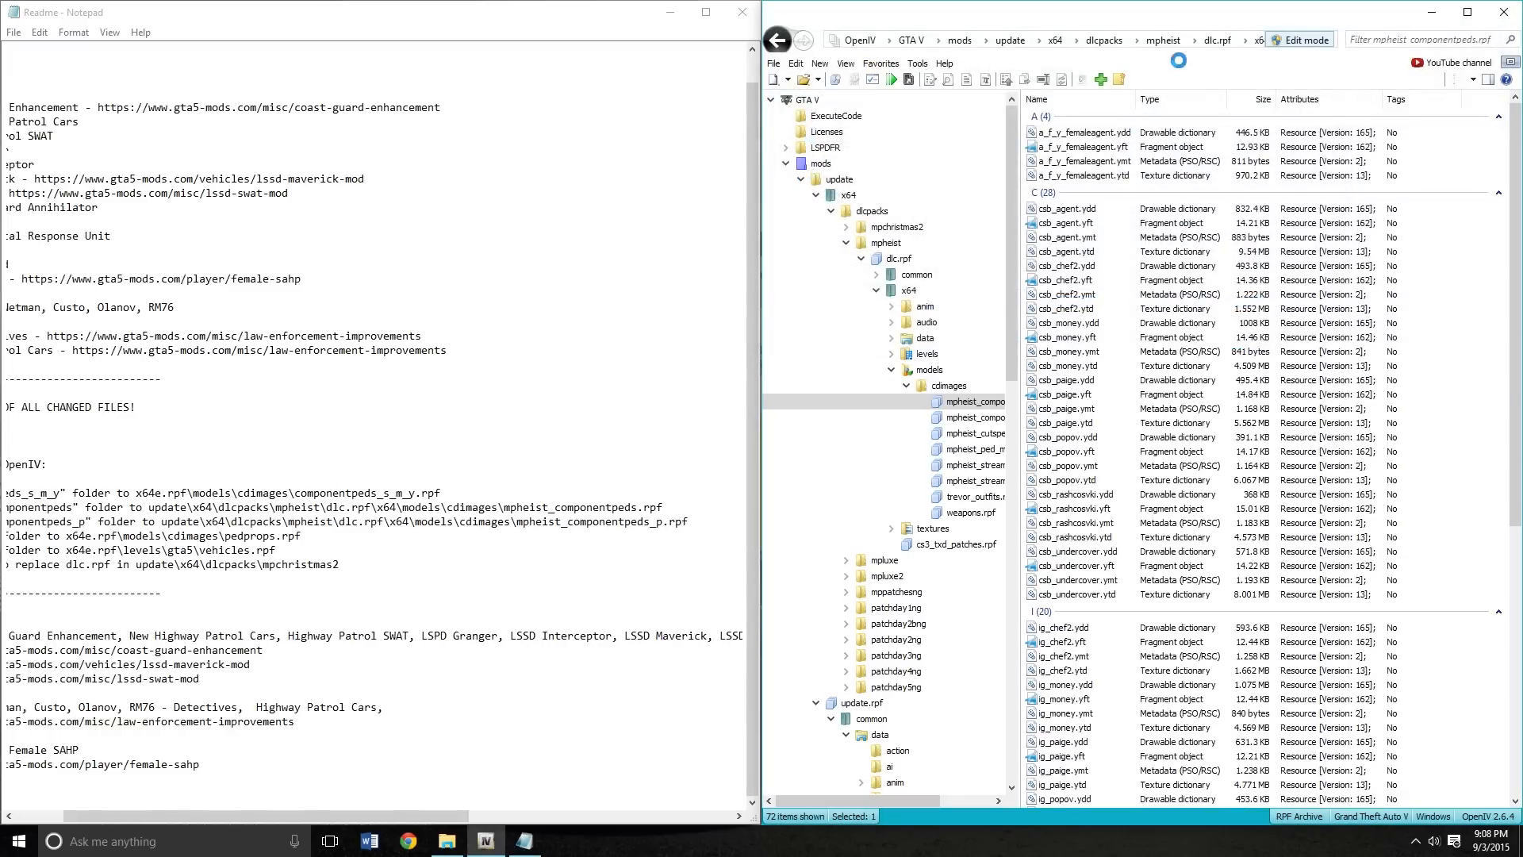
Return to cdimages, open mpheist_componentpeds_p.rpf and add all files from the desktop's mpheist_componentpeds_p folder
left_click(777, 42)
left_click_drag(170, 816, 121, 815)
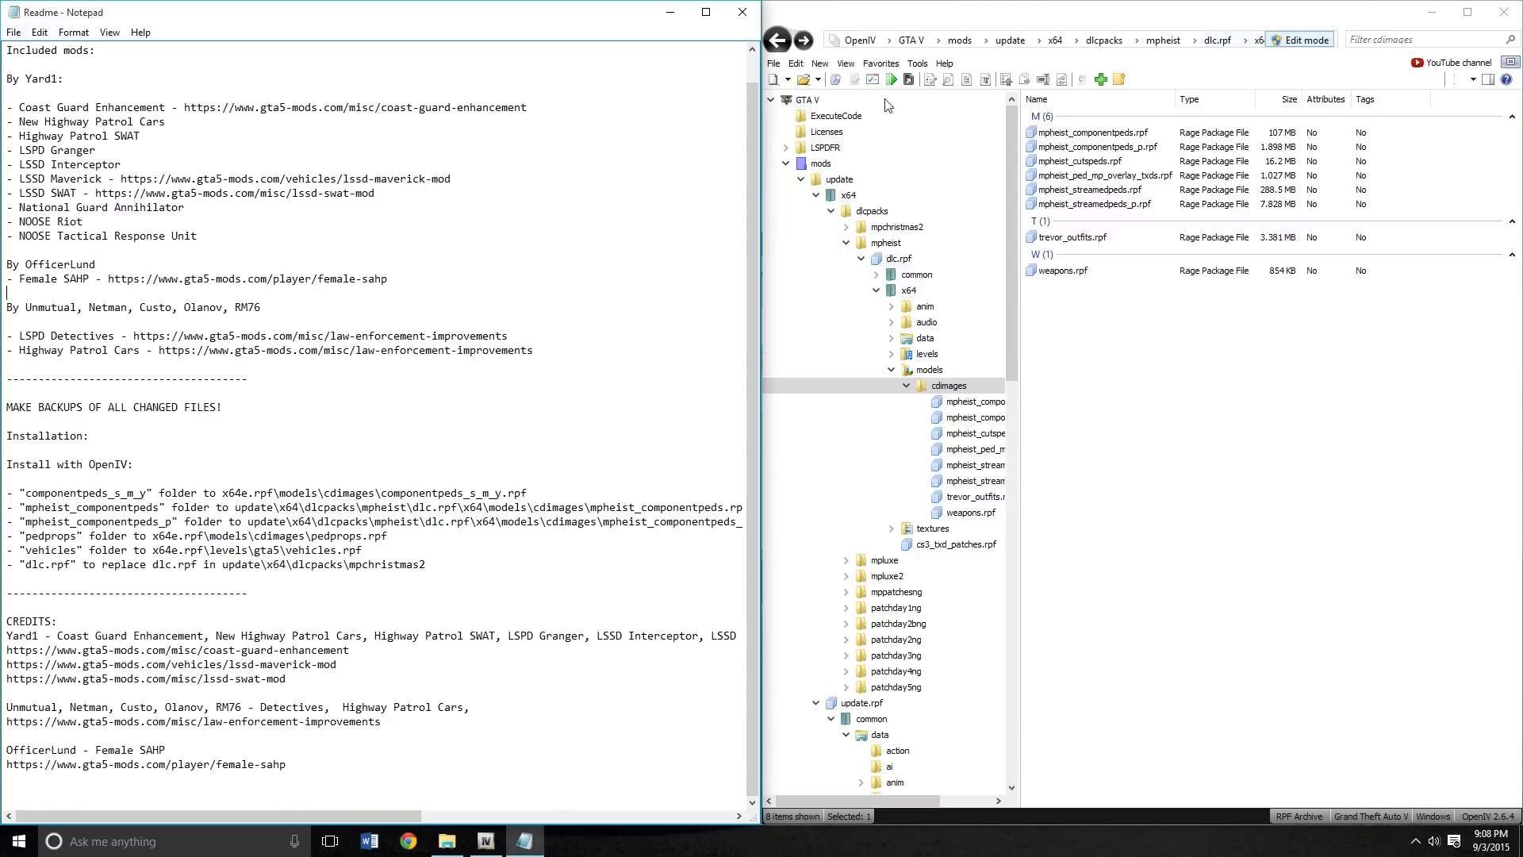
left_click(1160, 149)
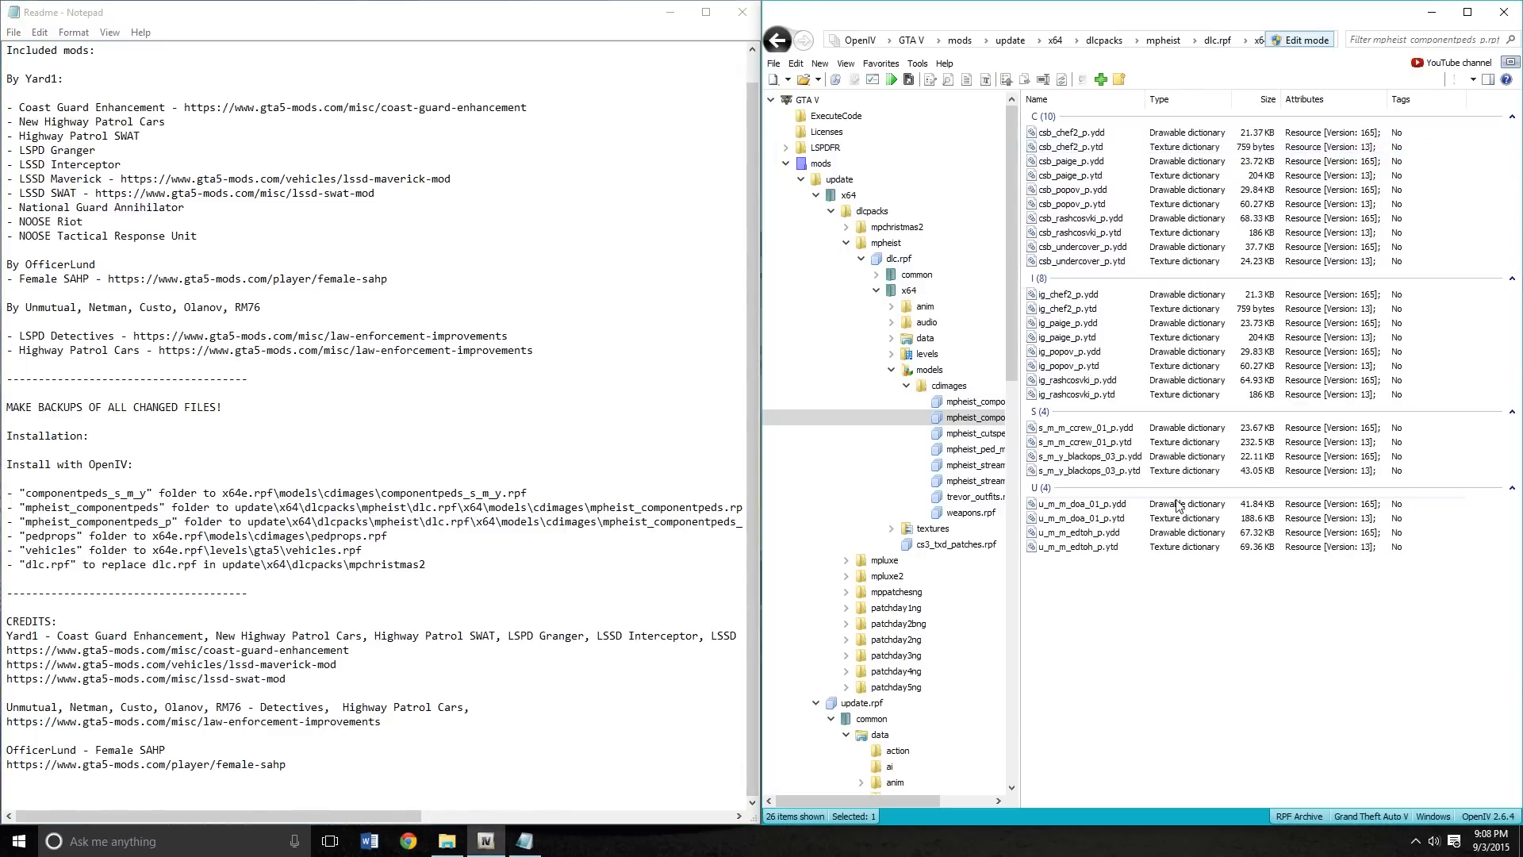
left_click(1100, 80)
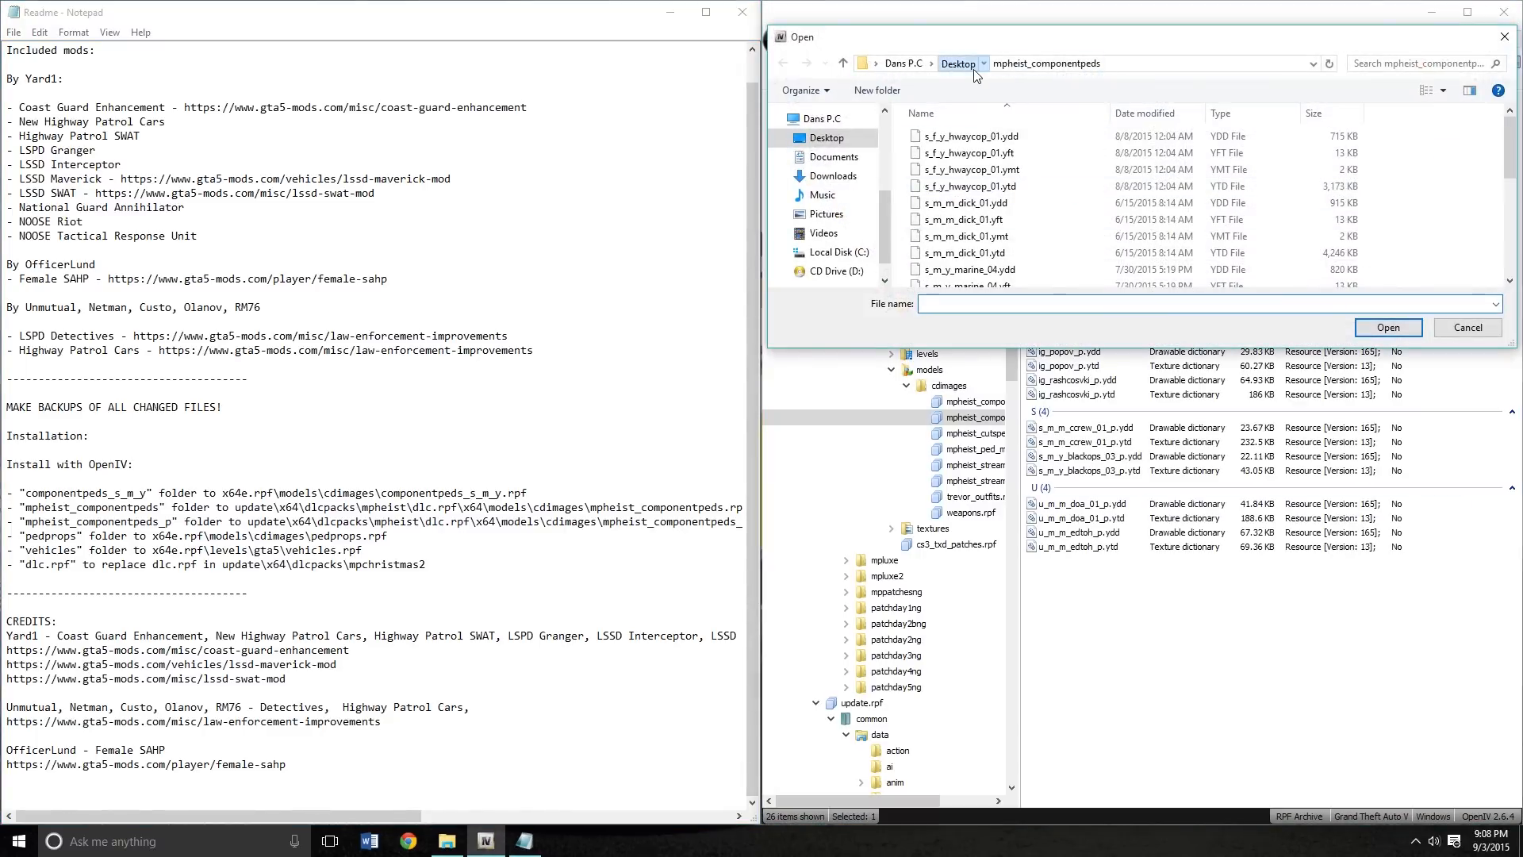
left_click(974, 68)
double_click(1286, 154)
left_click_drag(1405, 140, 1227, 274)
left_click(1388, 327)
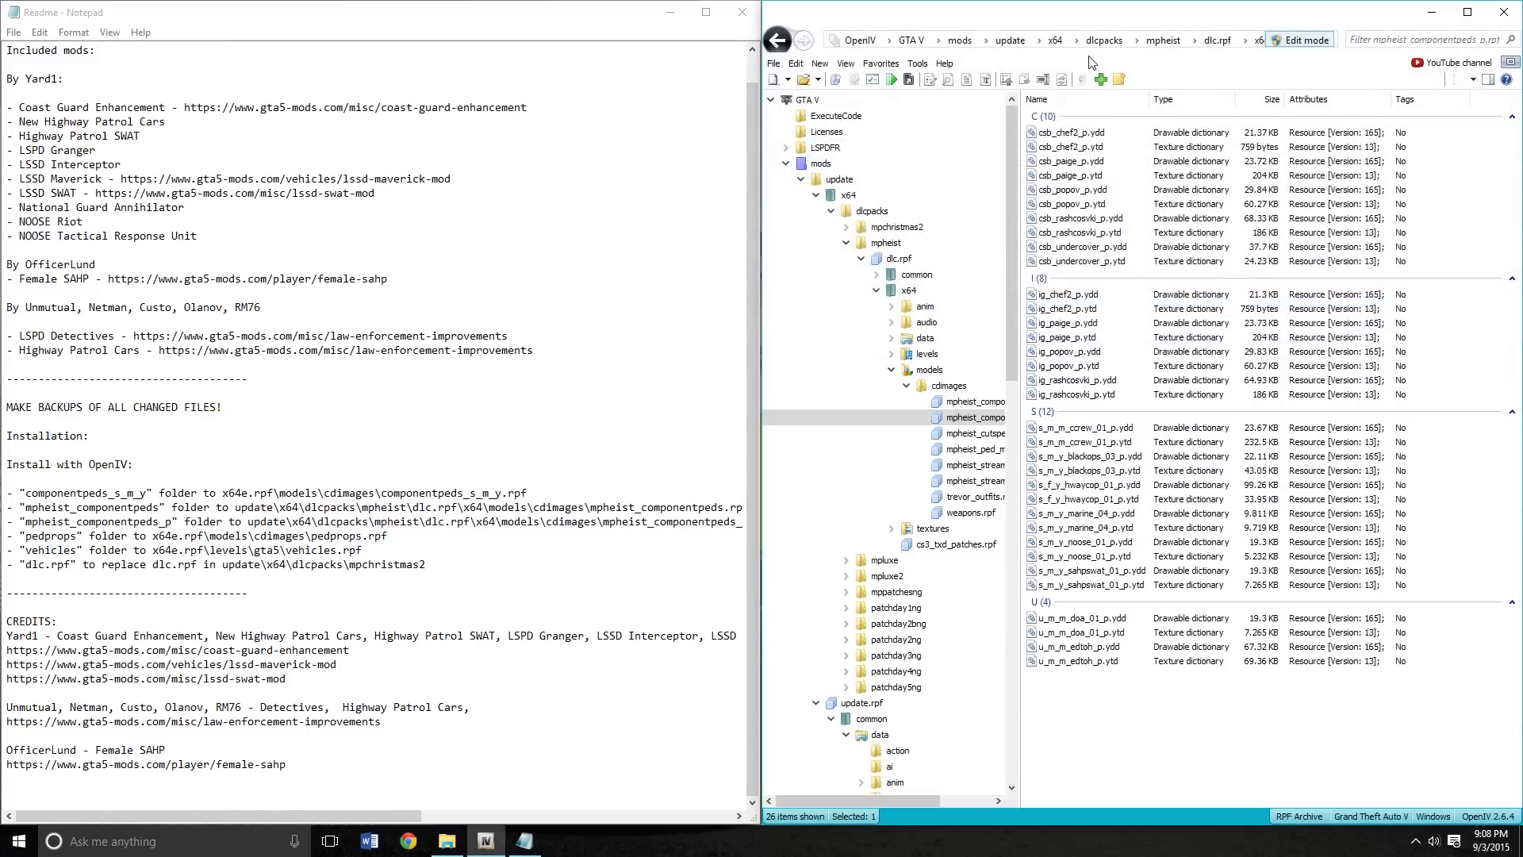
Return to the mods folder and open x64e.rpf > models > cdimages > pedprops.rpf
left_click(775, 41)
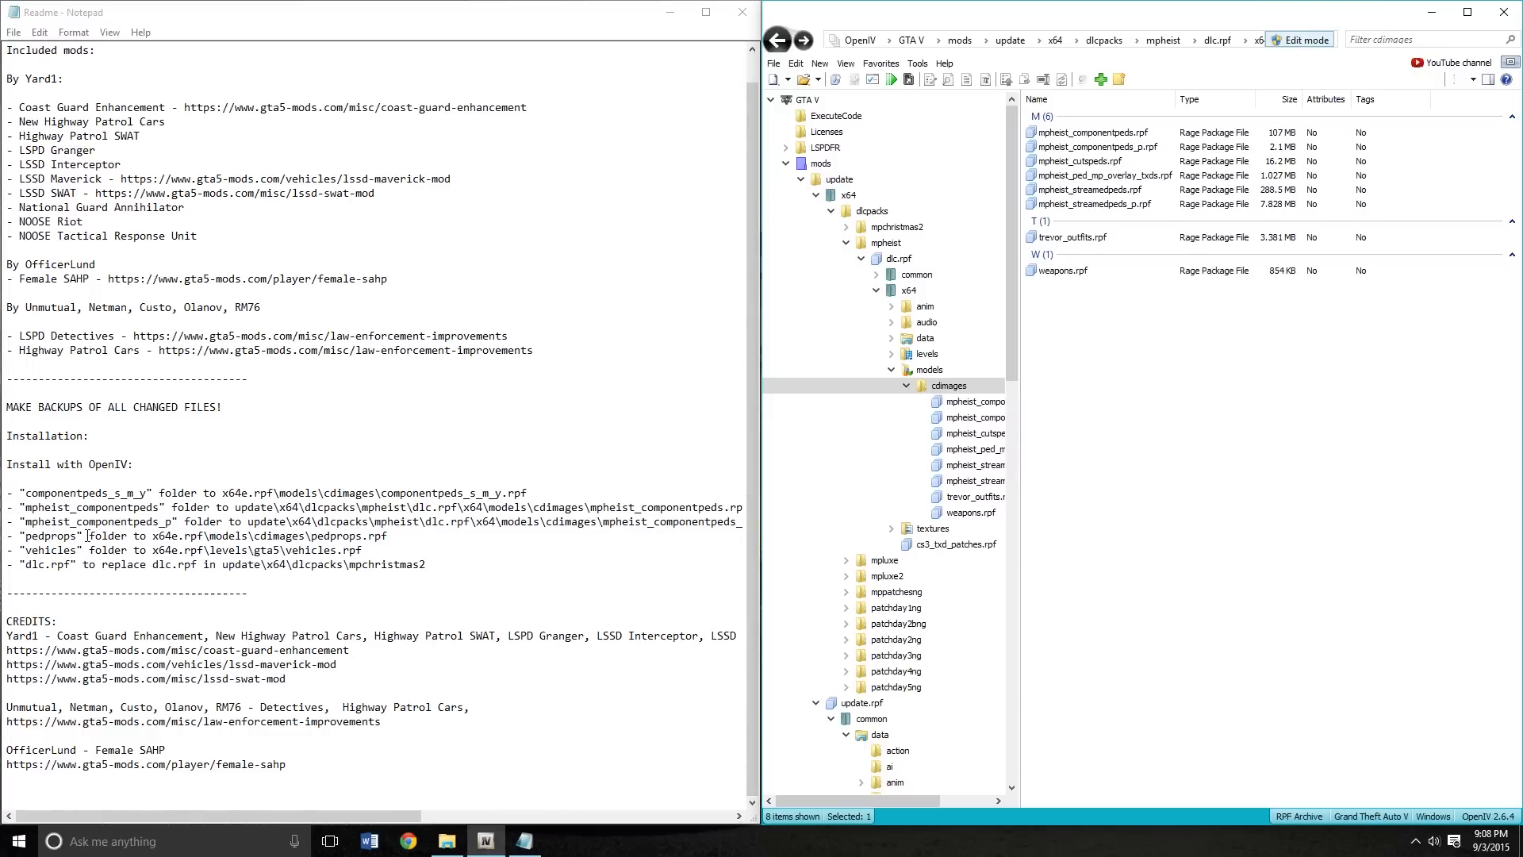
left_click(785, 164)
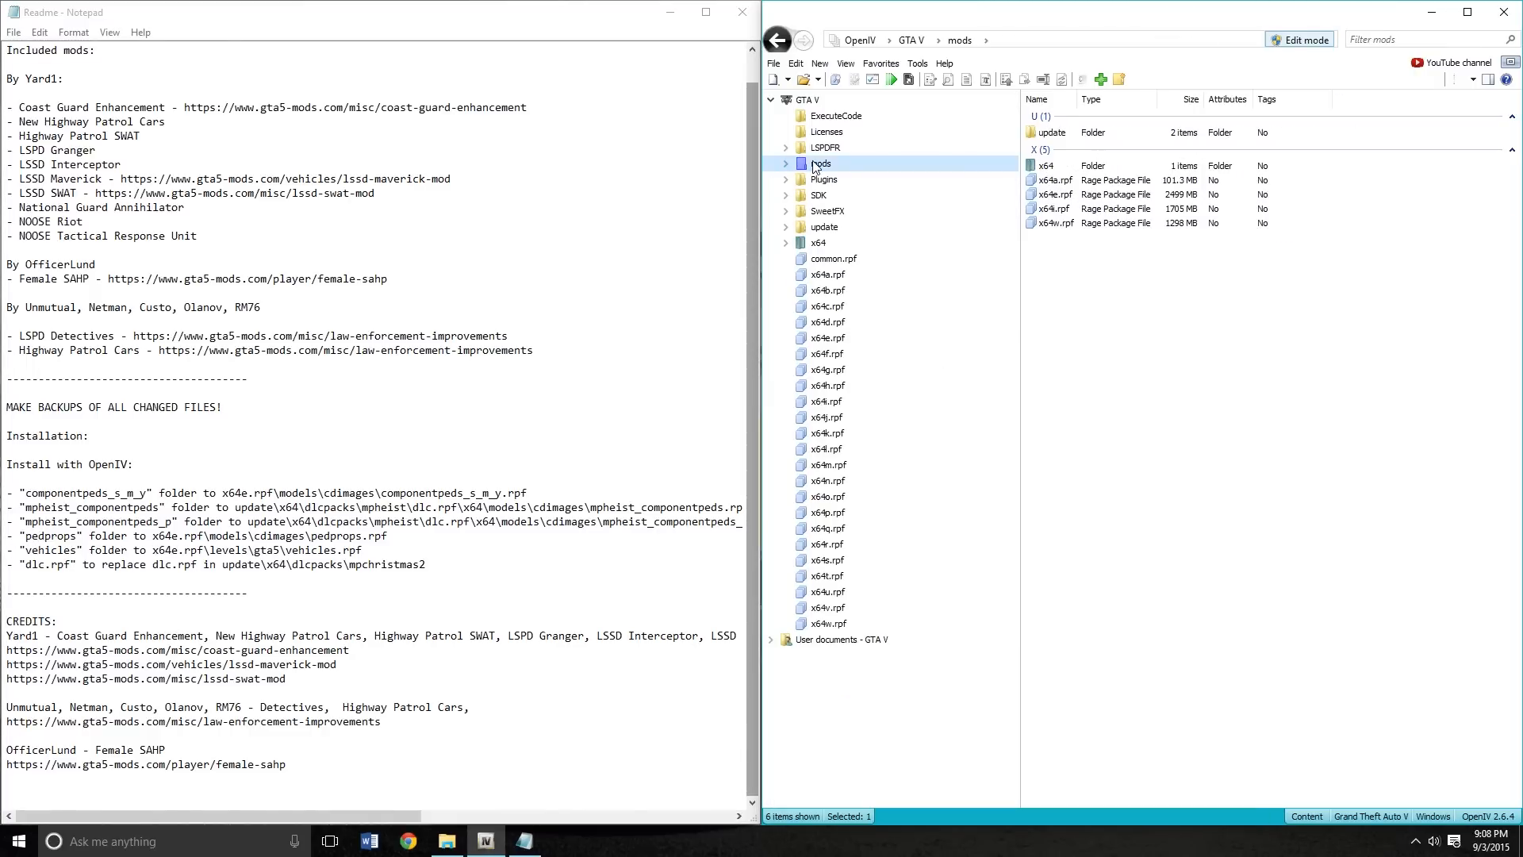
double_click(1089, 197)
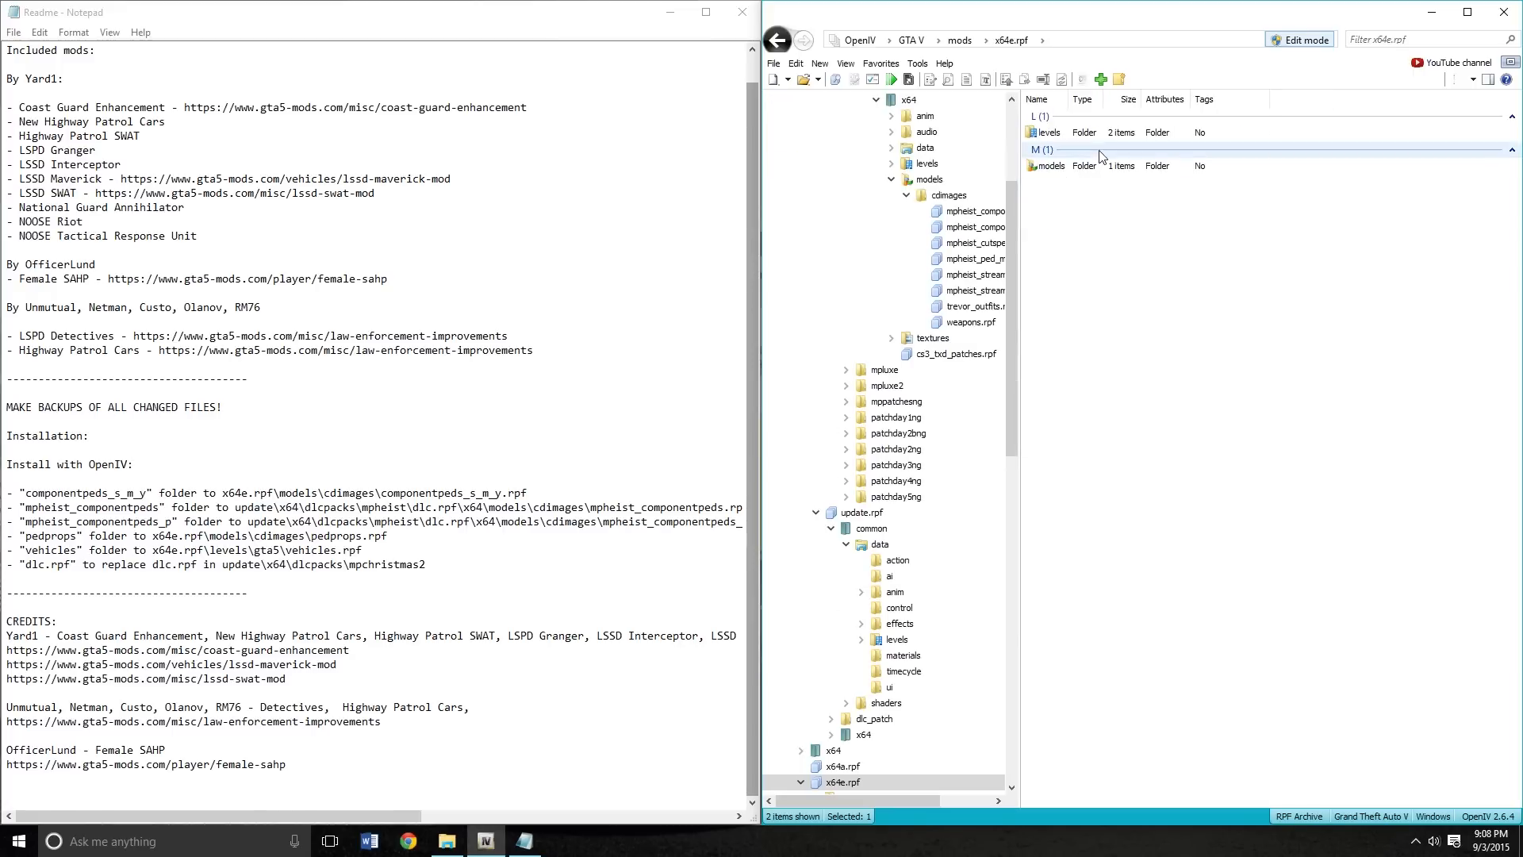
double_click(1096, 168)
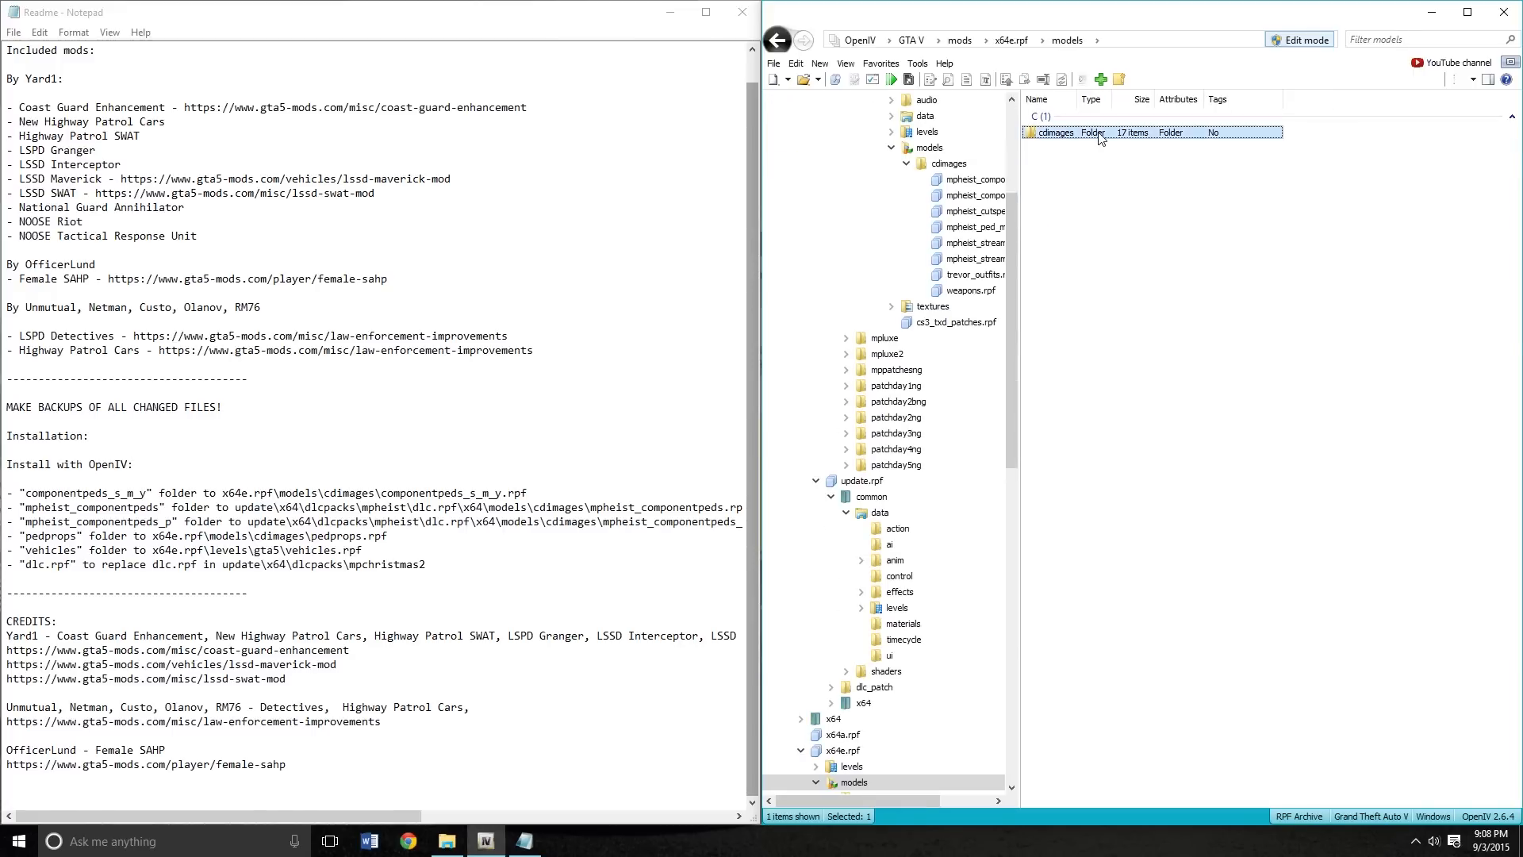
double_click(1098, 134)
left_click(1095, 323)
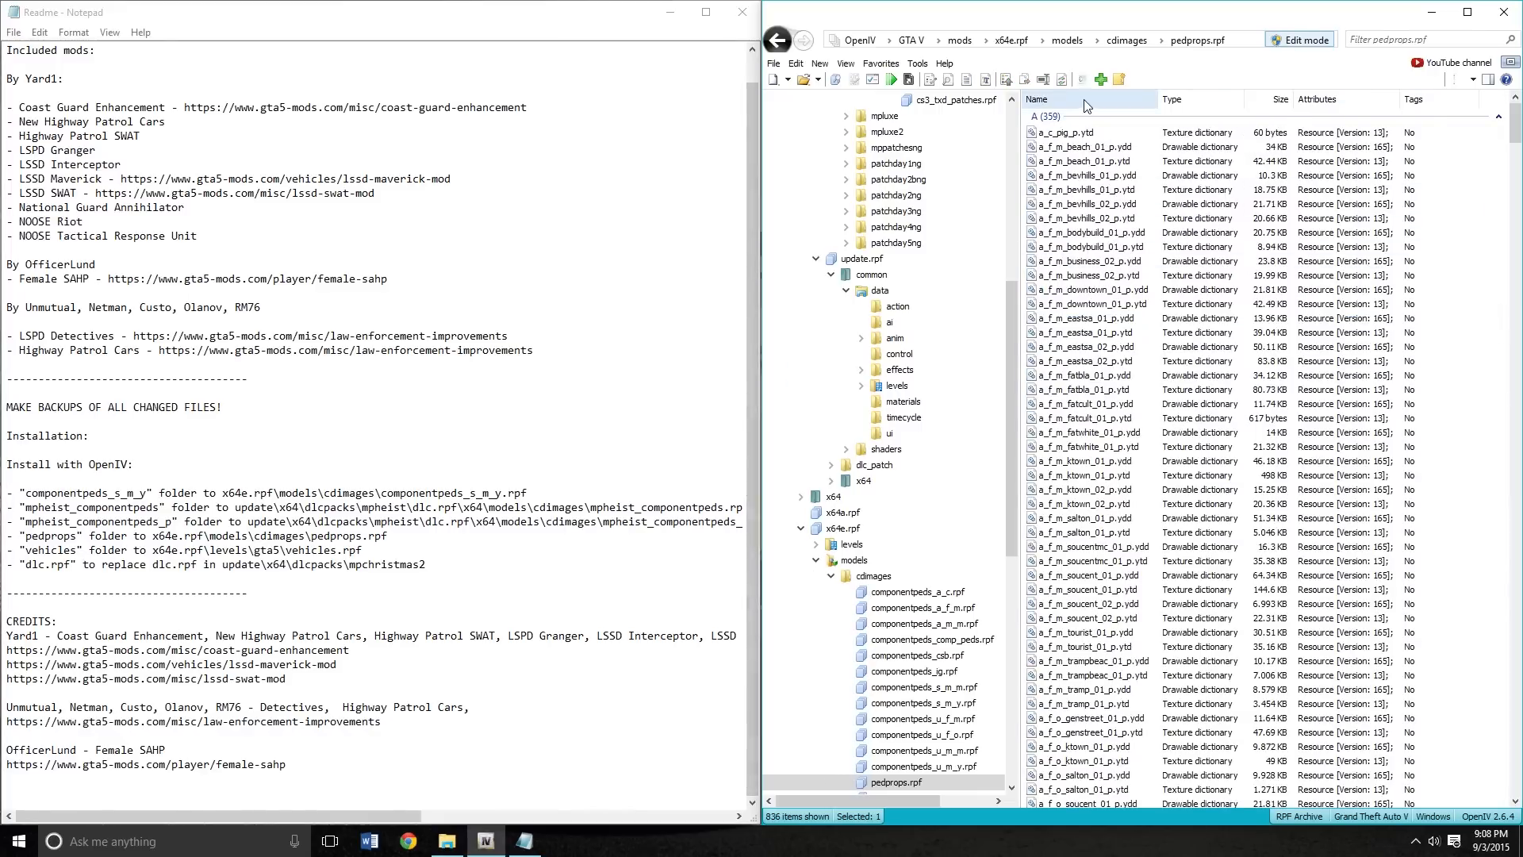
Add the model content from the desktop's pedprops folder to pedprops.rpf
left_click(1101, 83)
left_click(956, 64)
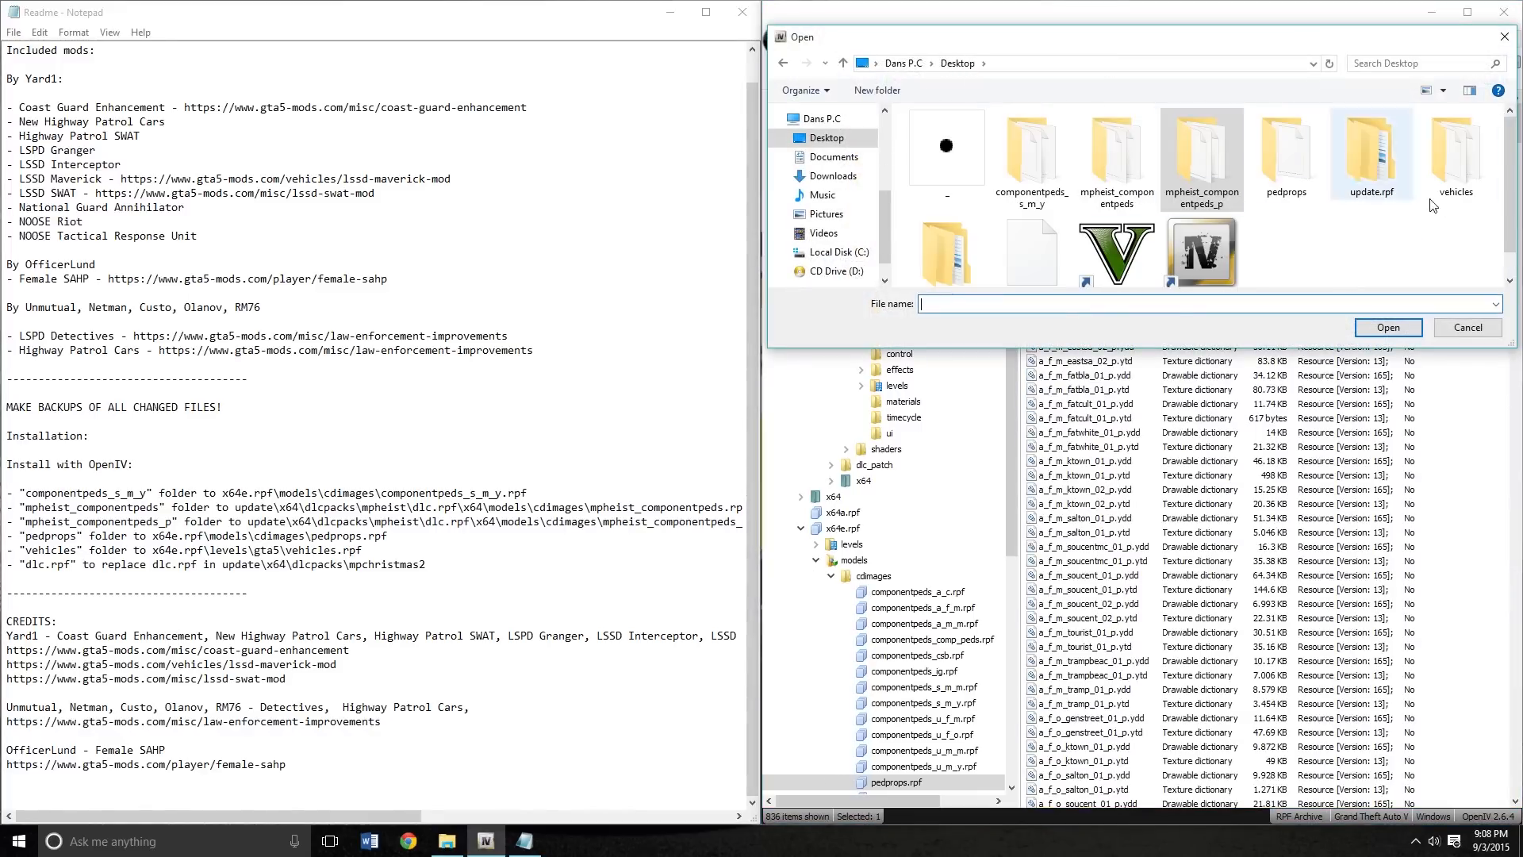
double_click(1284, 159)
double_click(1015, 150)
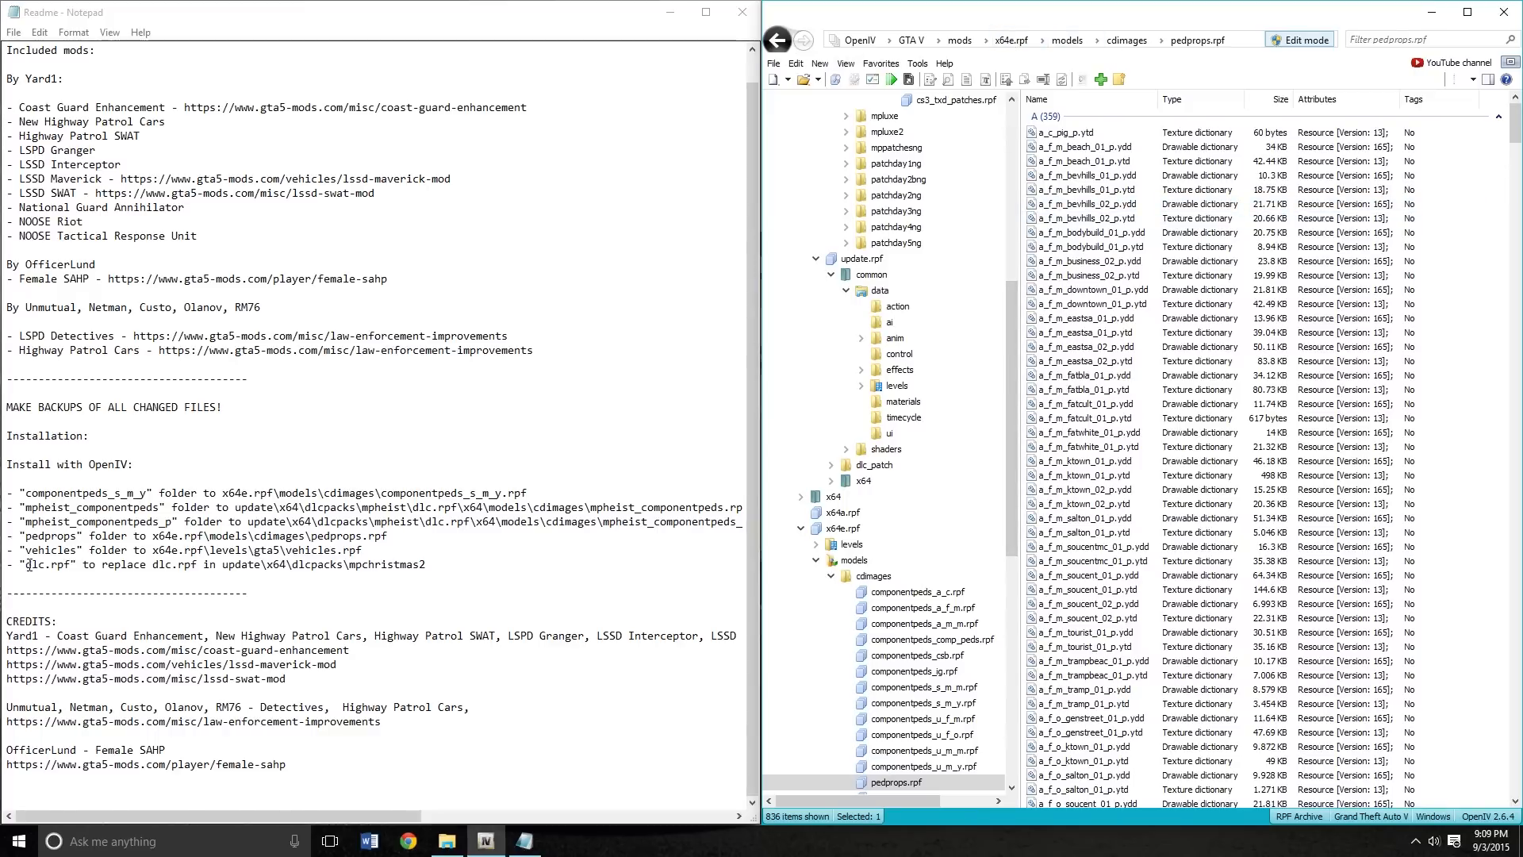
Following the Readme's vehicles line, open levels > gta5 > vehicles.rpf inside the mods folder's x64e.rpf
left_click(1012, 41)
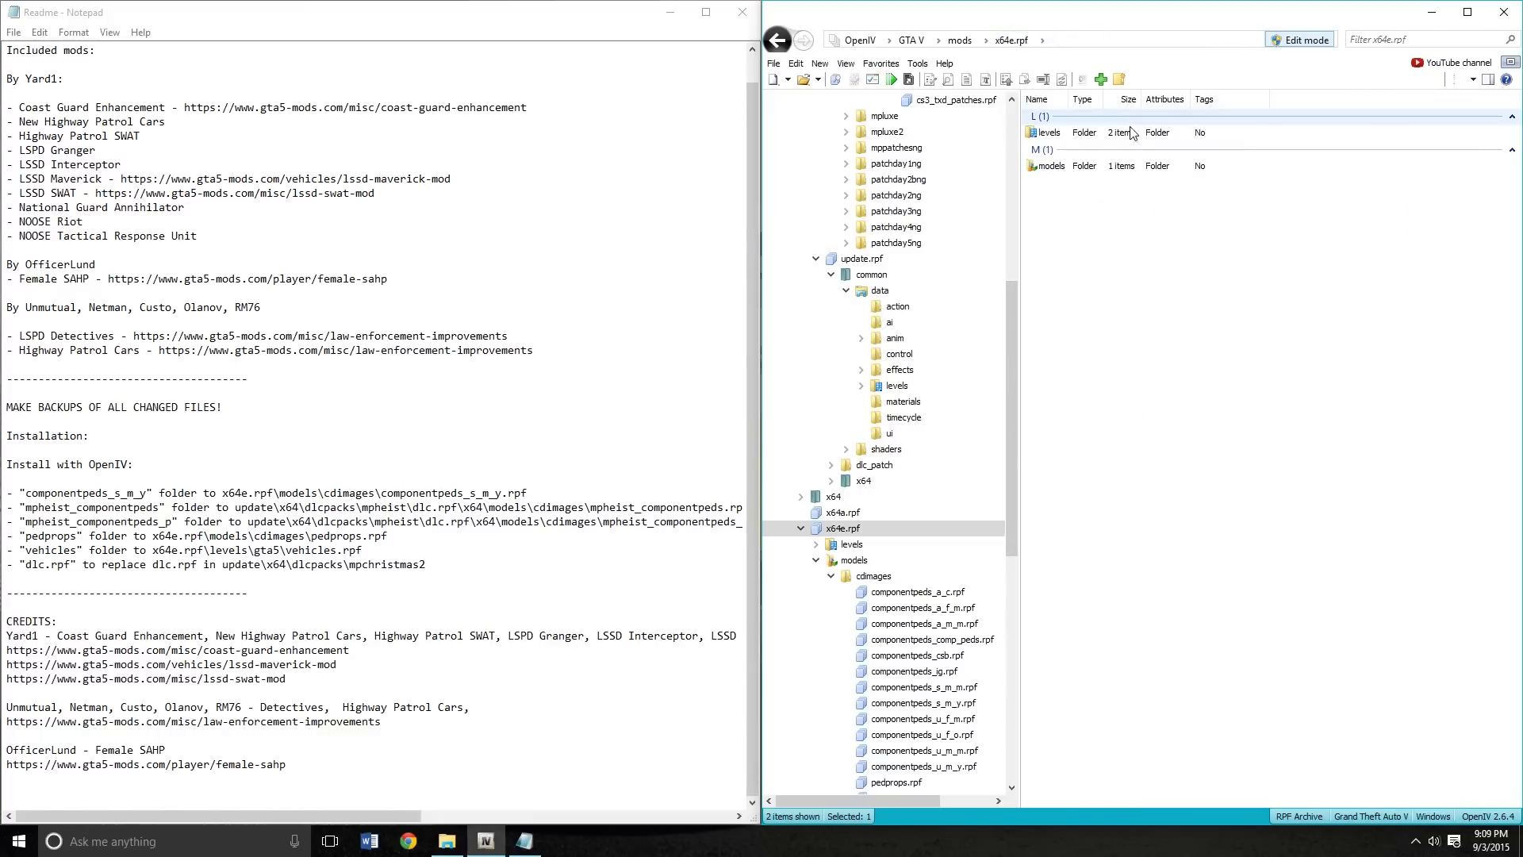
left_click(1087, 139)
double_click(1086, 136)
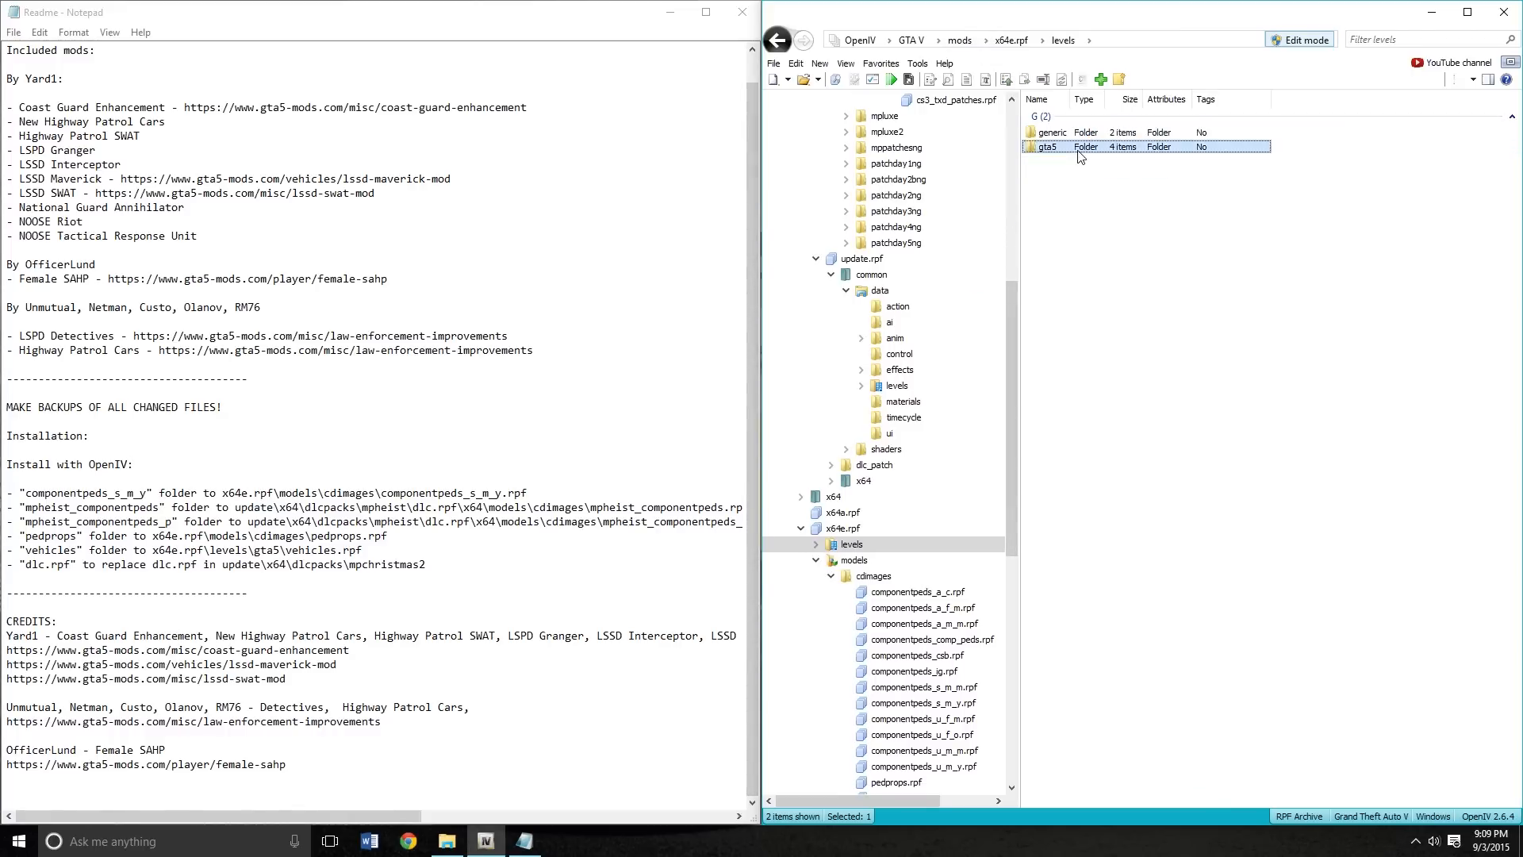
double_click(1086, 150)
double_click(1070, 232)
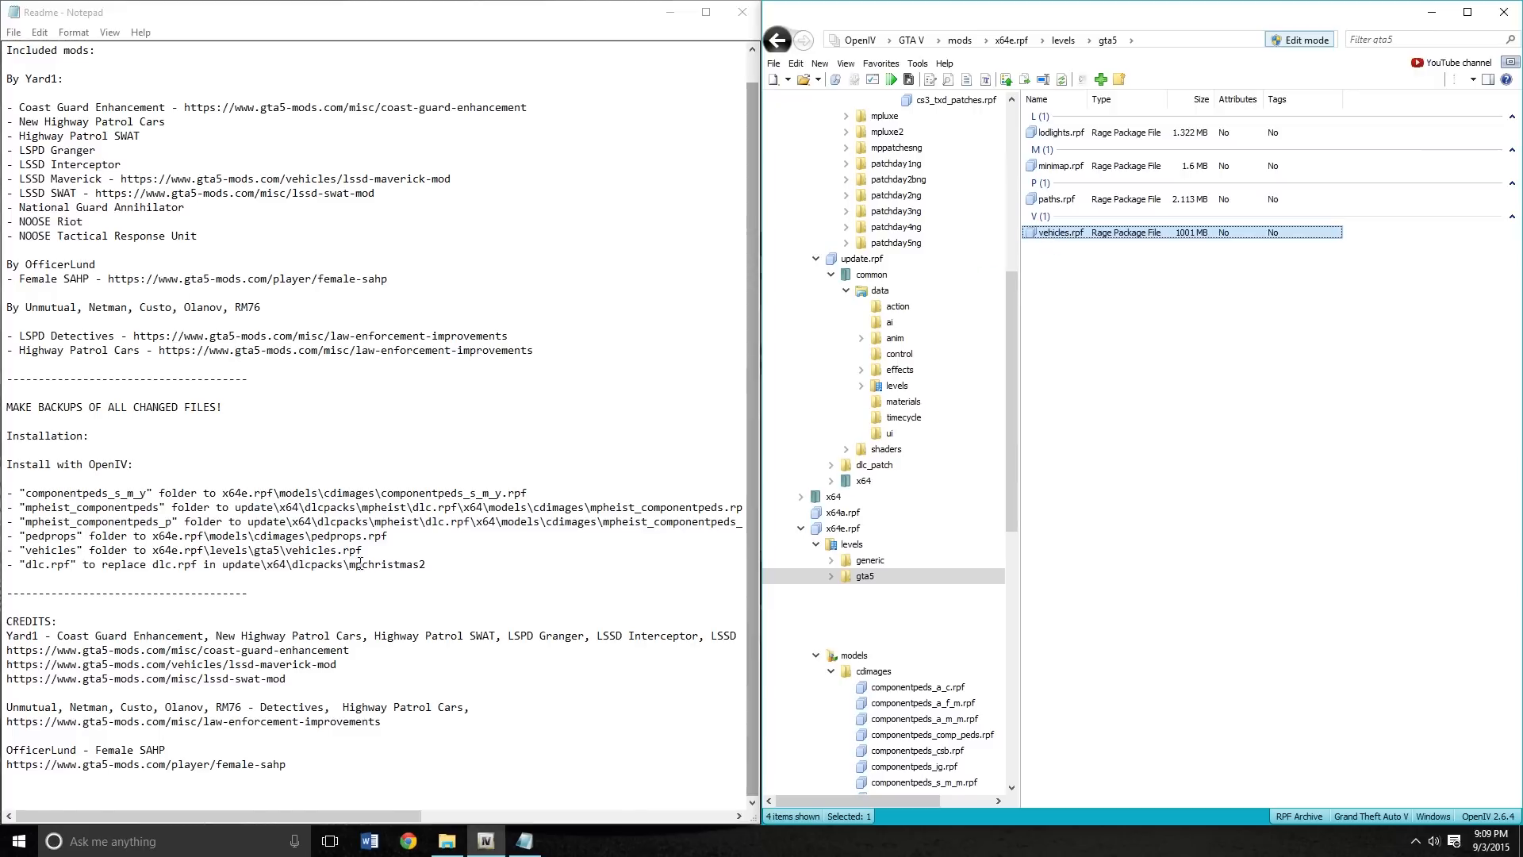
left_click(446, 564)
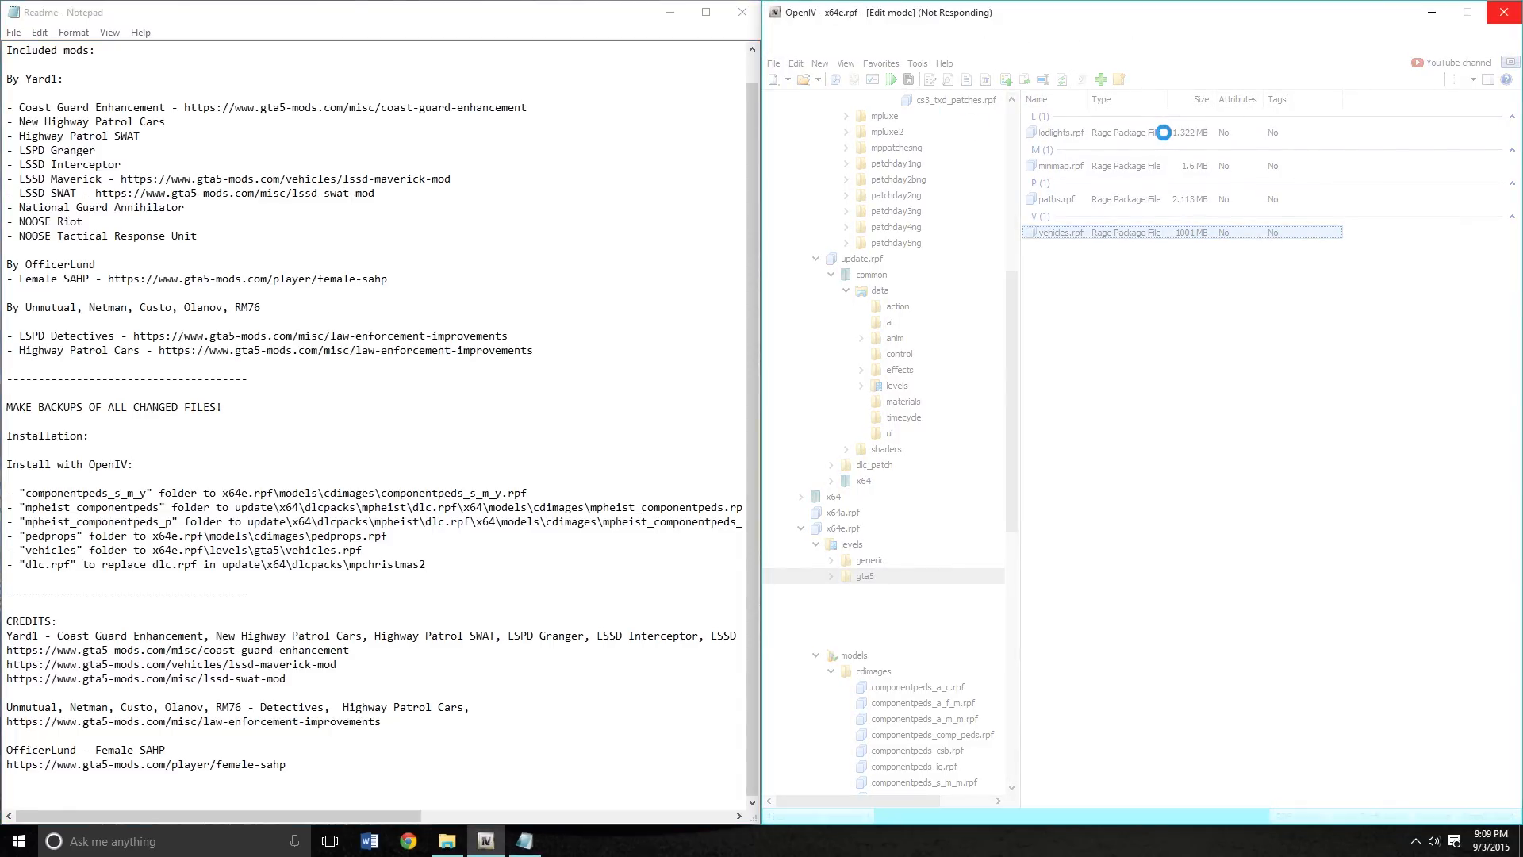
left_click(1101, 80)
left_click(957, 63)
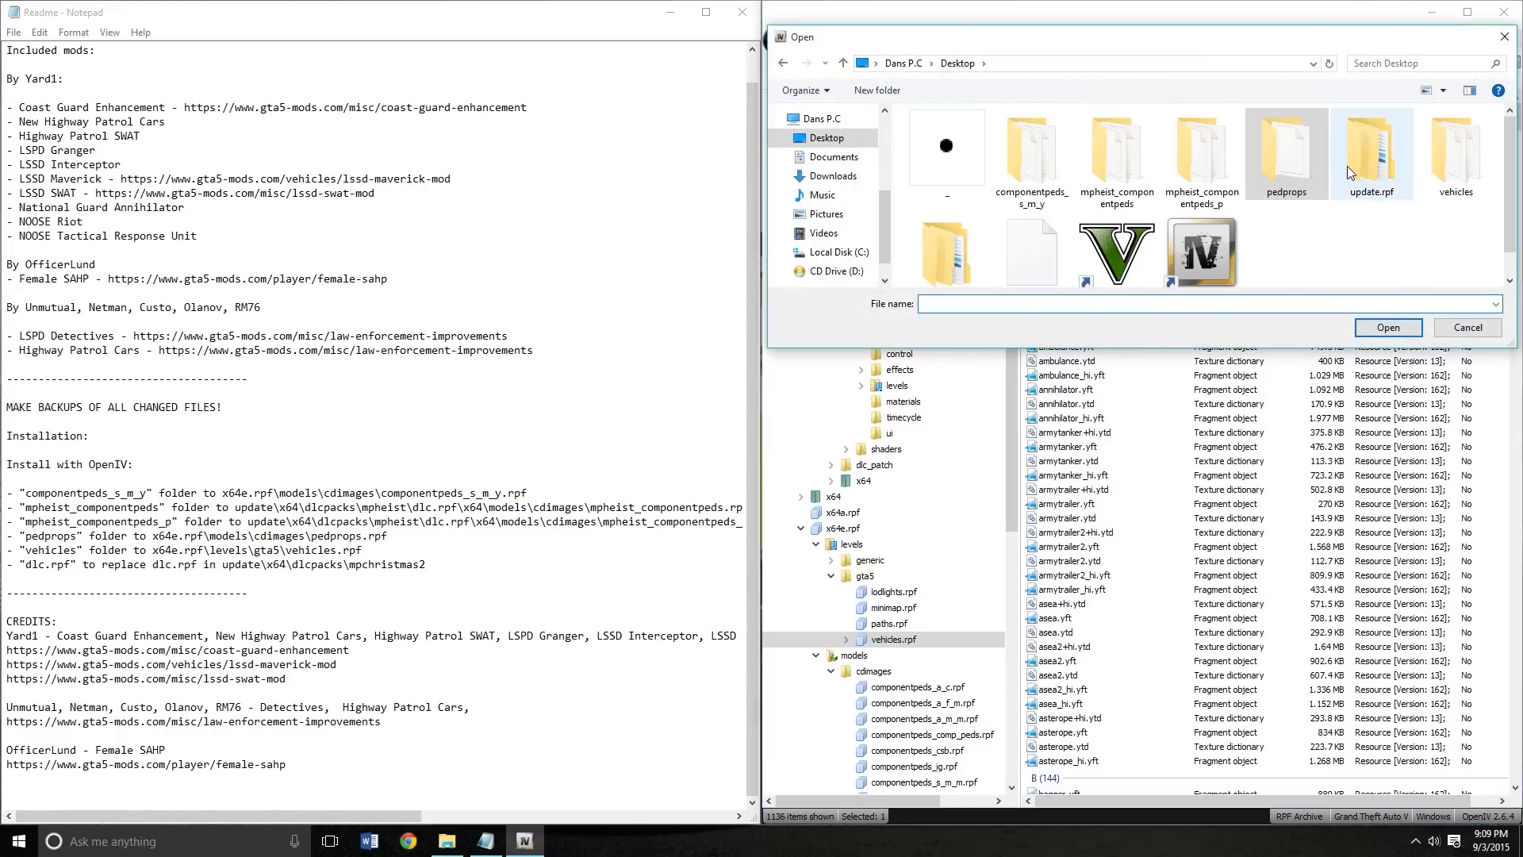
double_click(1449, 154)
scroll(1346, 164, "down", 5)
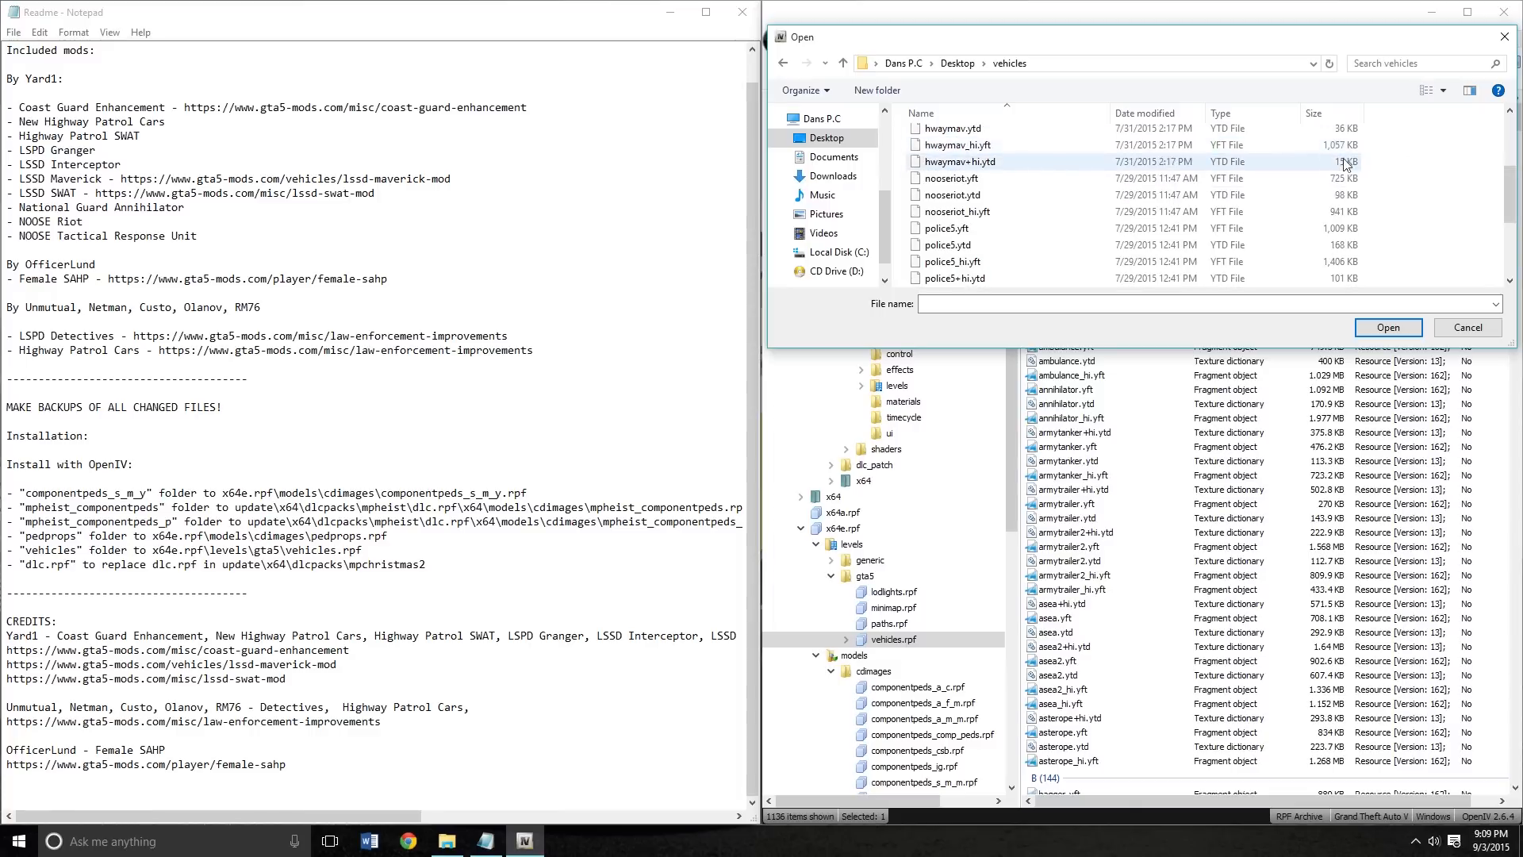
scroll(1301, 228, "down", 1)
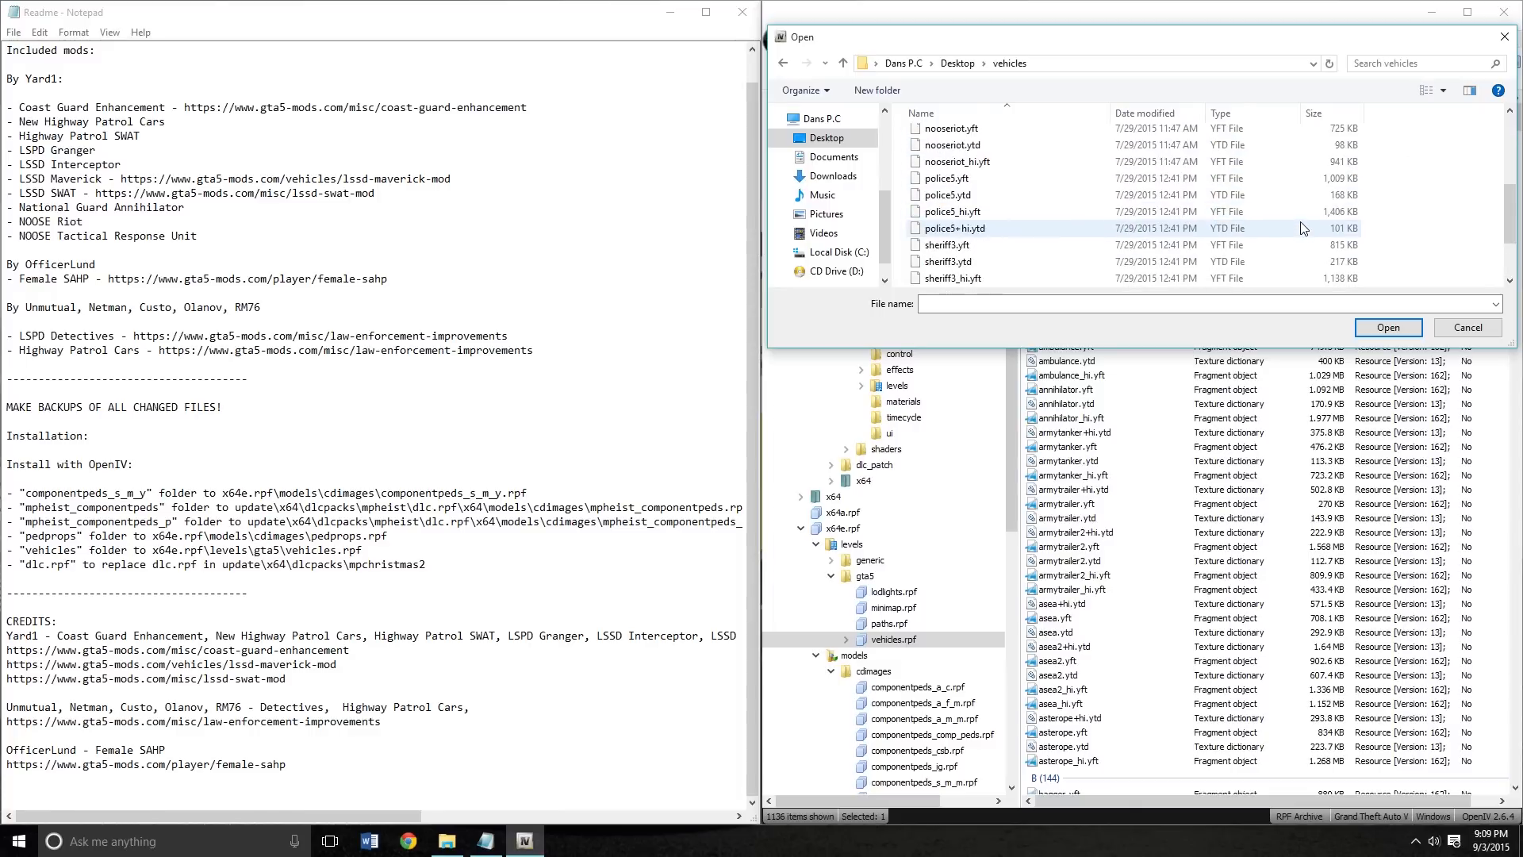
scroll(1301, 229, "down", 2)
left_click_drag(1402, 278, 1029, 71)
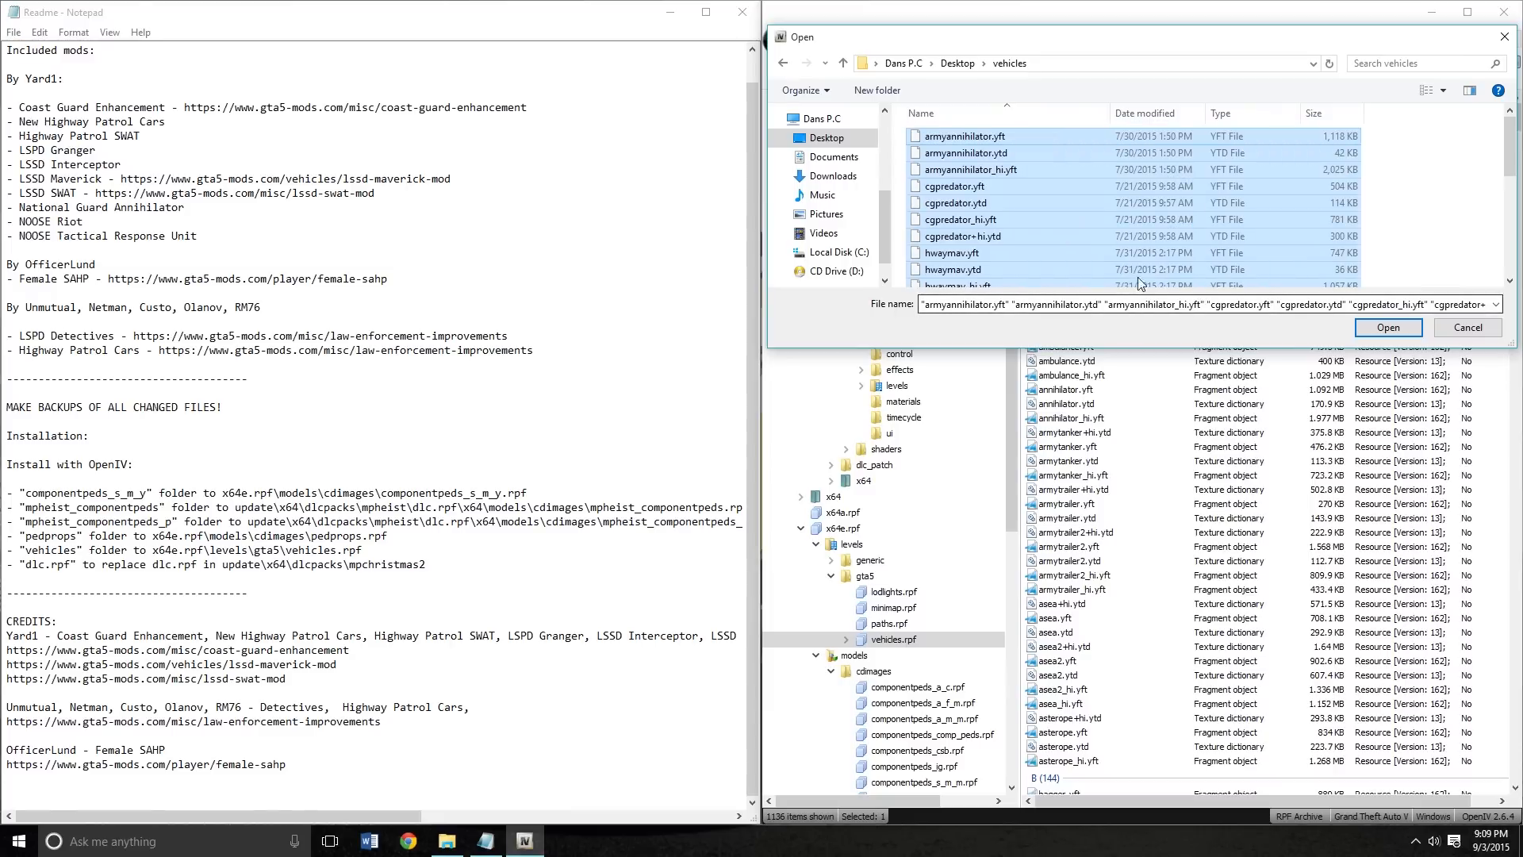
scroll(1153, 236, "down", 10)
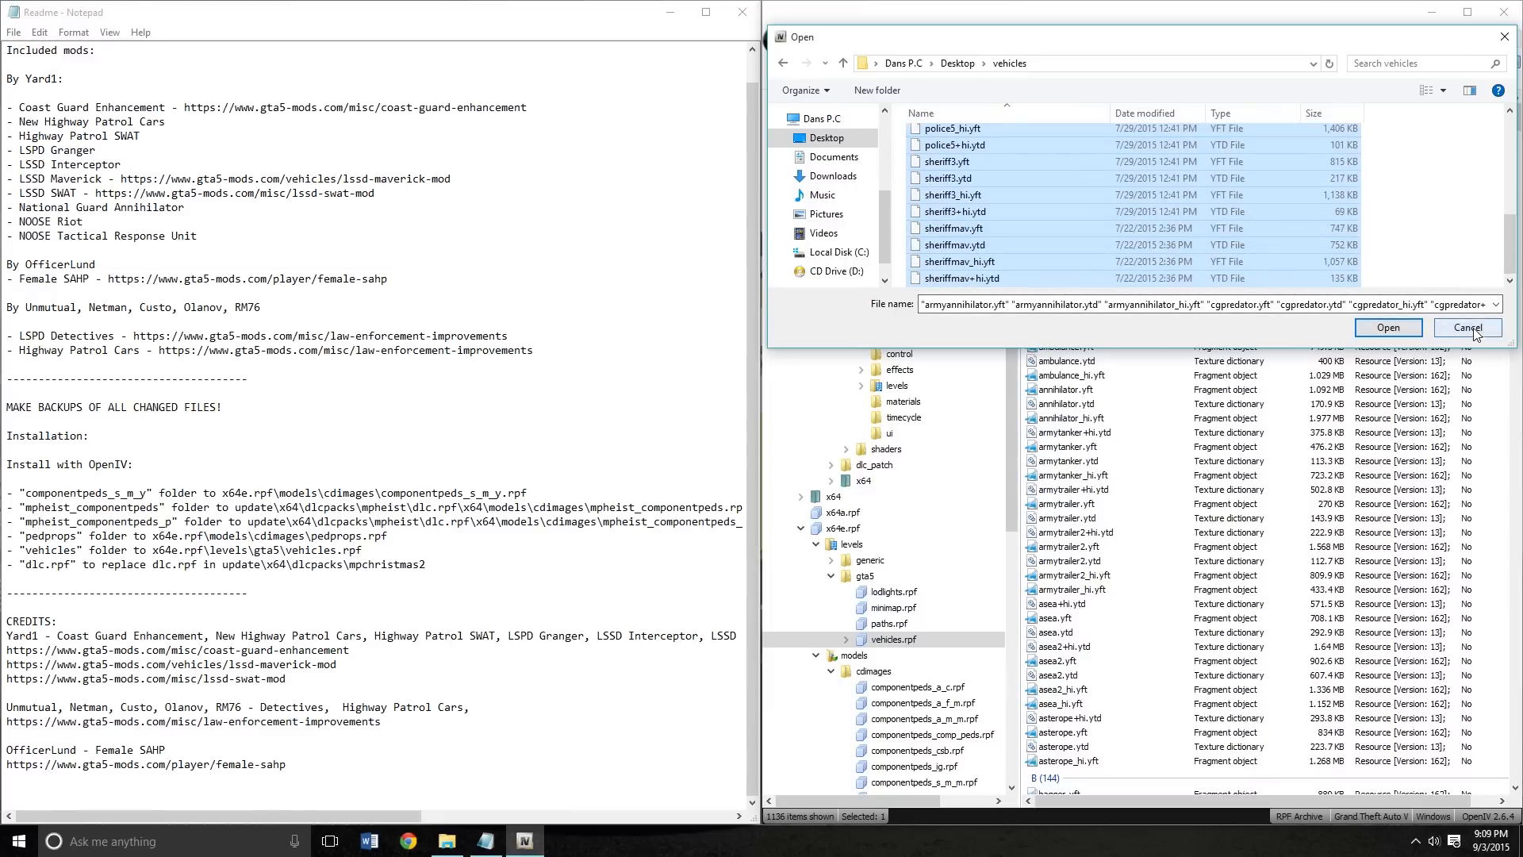
left_click(1445, 331)
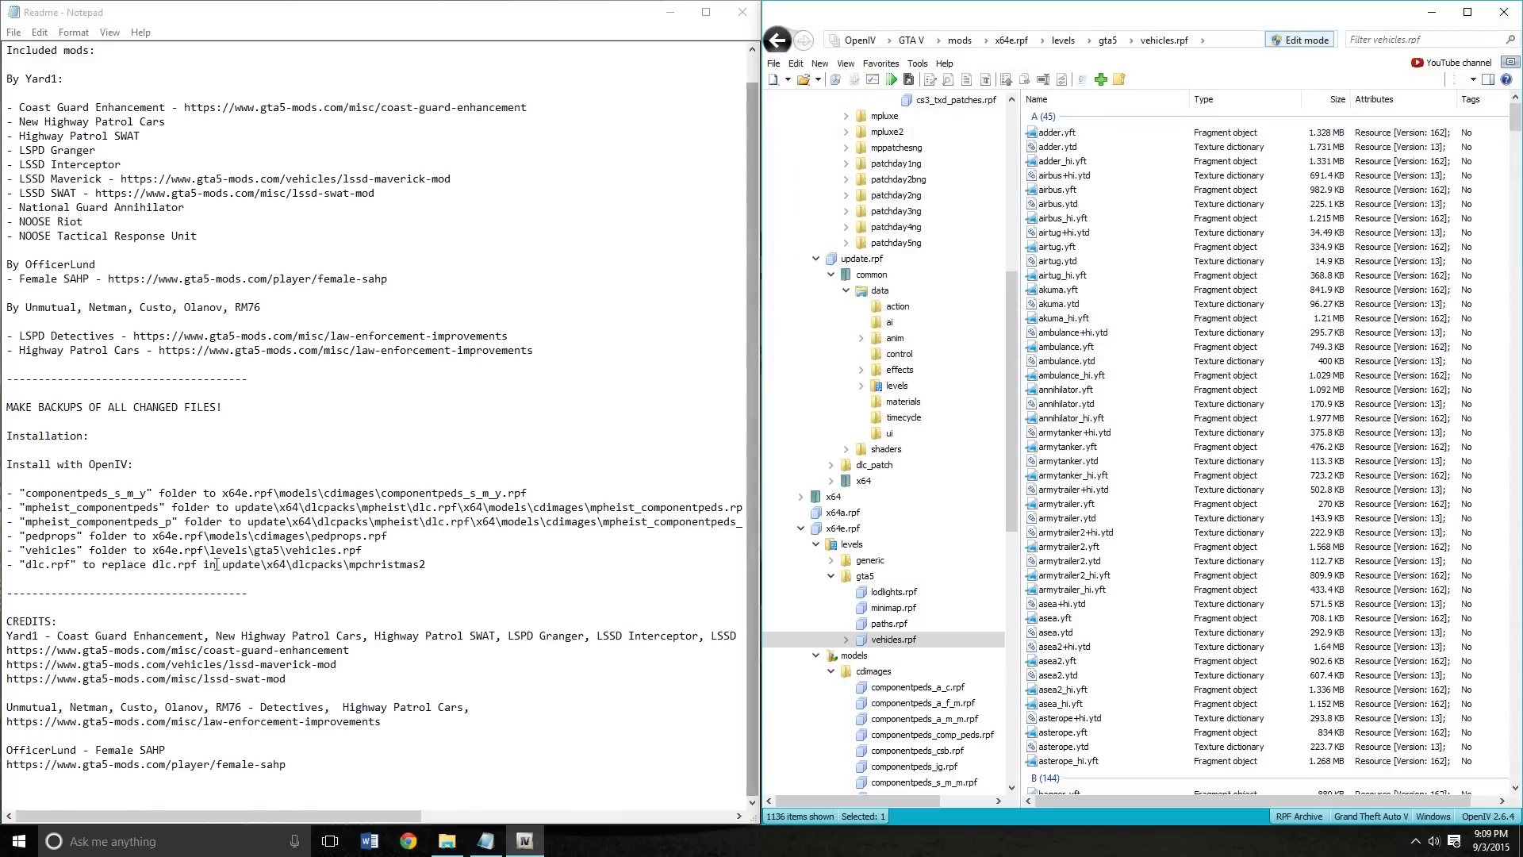
Minimize OpenIV, open the Grand Theft Auto V game folder through its desktop shortcut and dock it beside the Readme
left_click(1432, 12)
right_click(1499, 701)
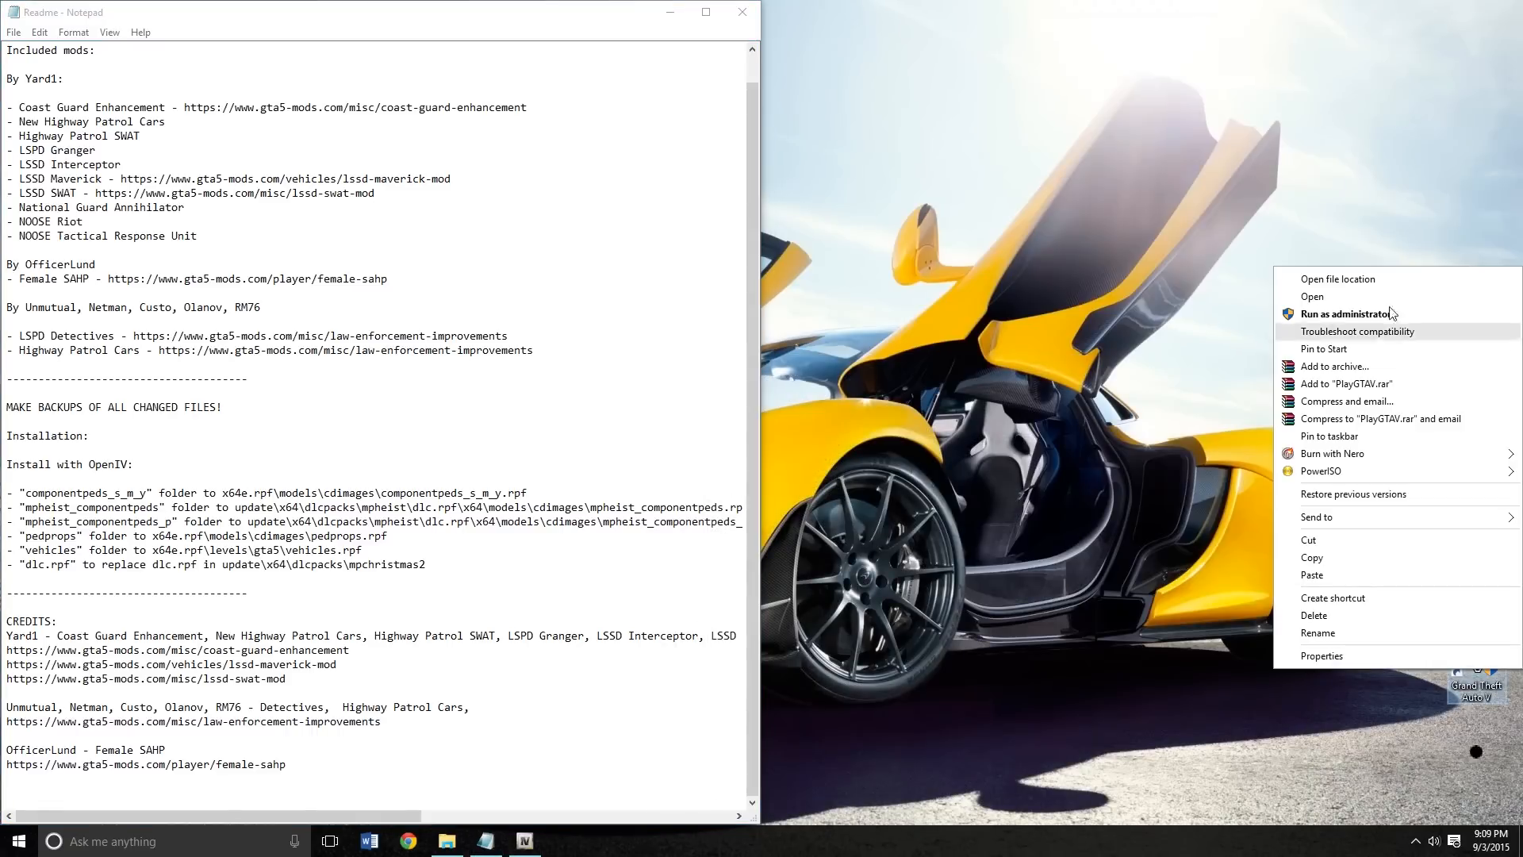
left_click(1340, 278)
key("super+Right")
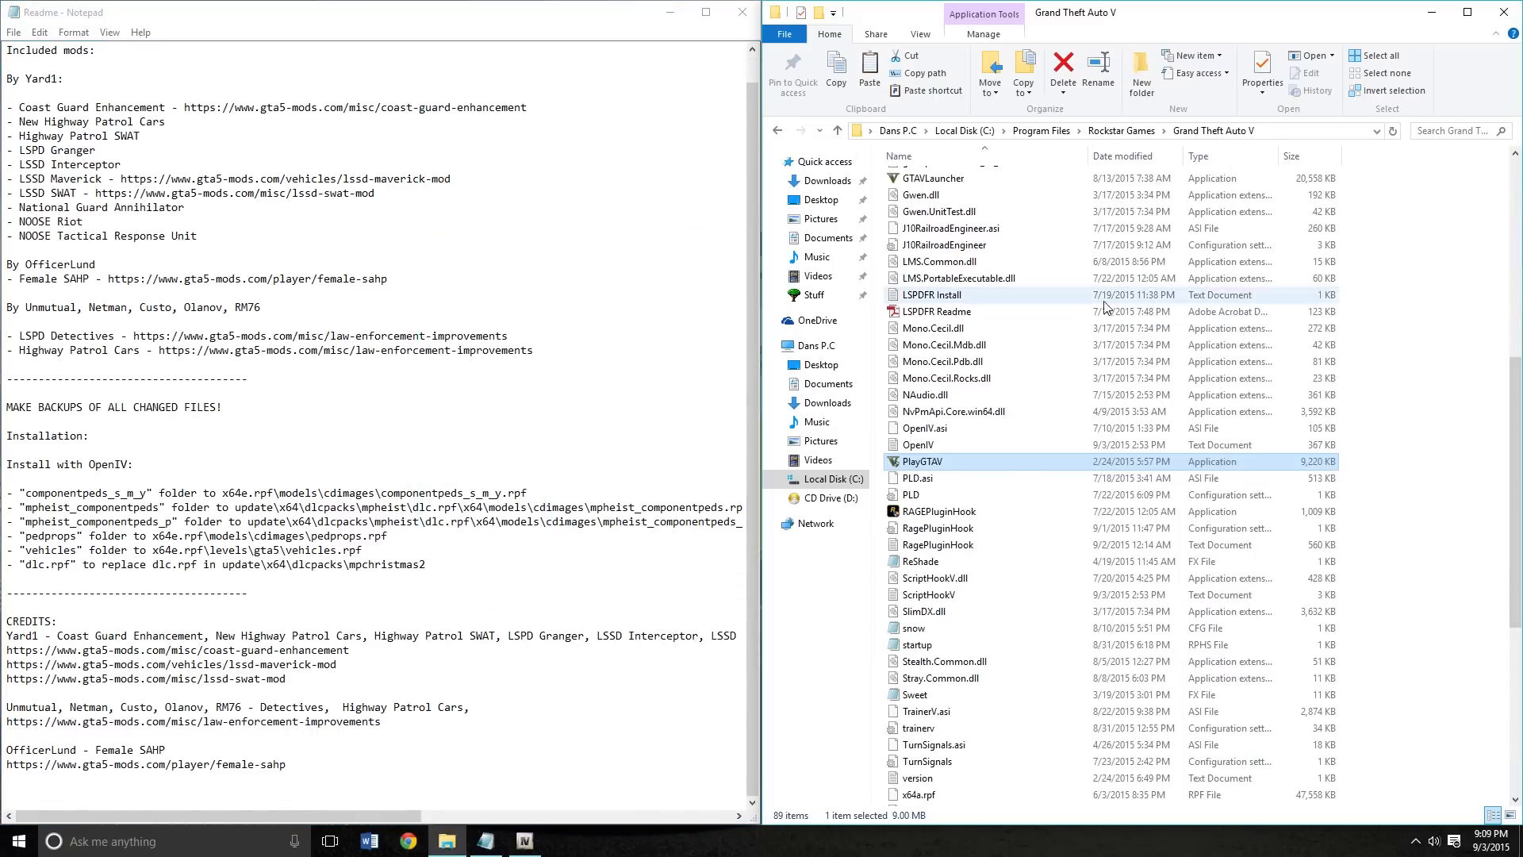
Browse to mods > update > x64 > dlcpacks > mpchristmas2 inside the game folder
scroll(1088, 372, "up", 9)
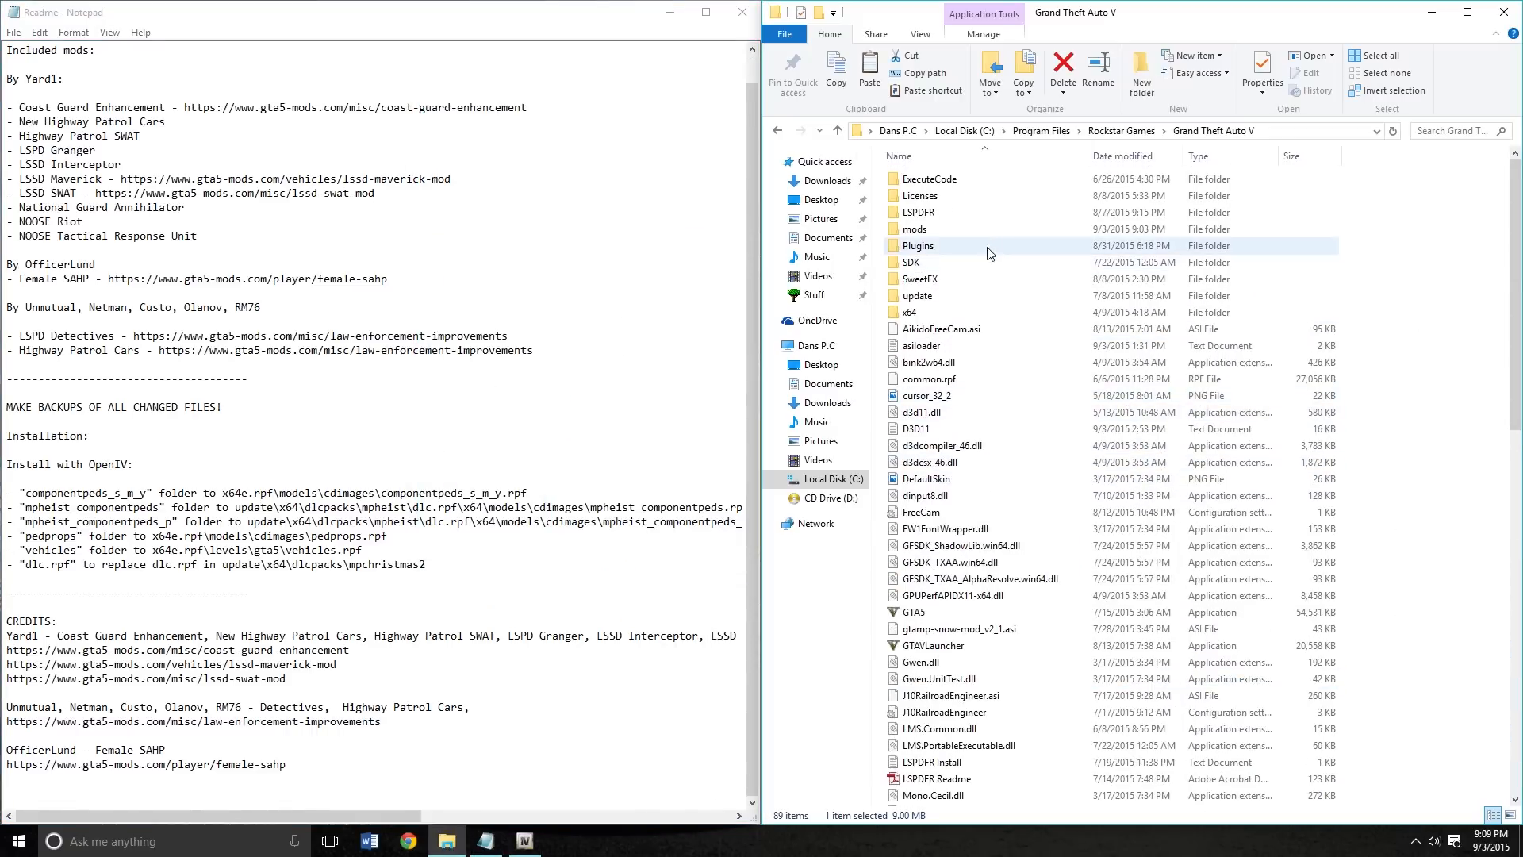
double_click(977, 227)
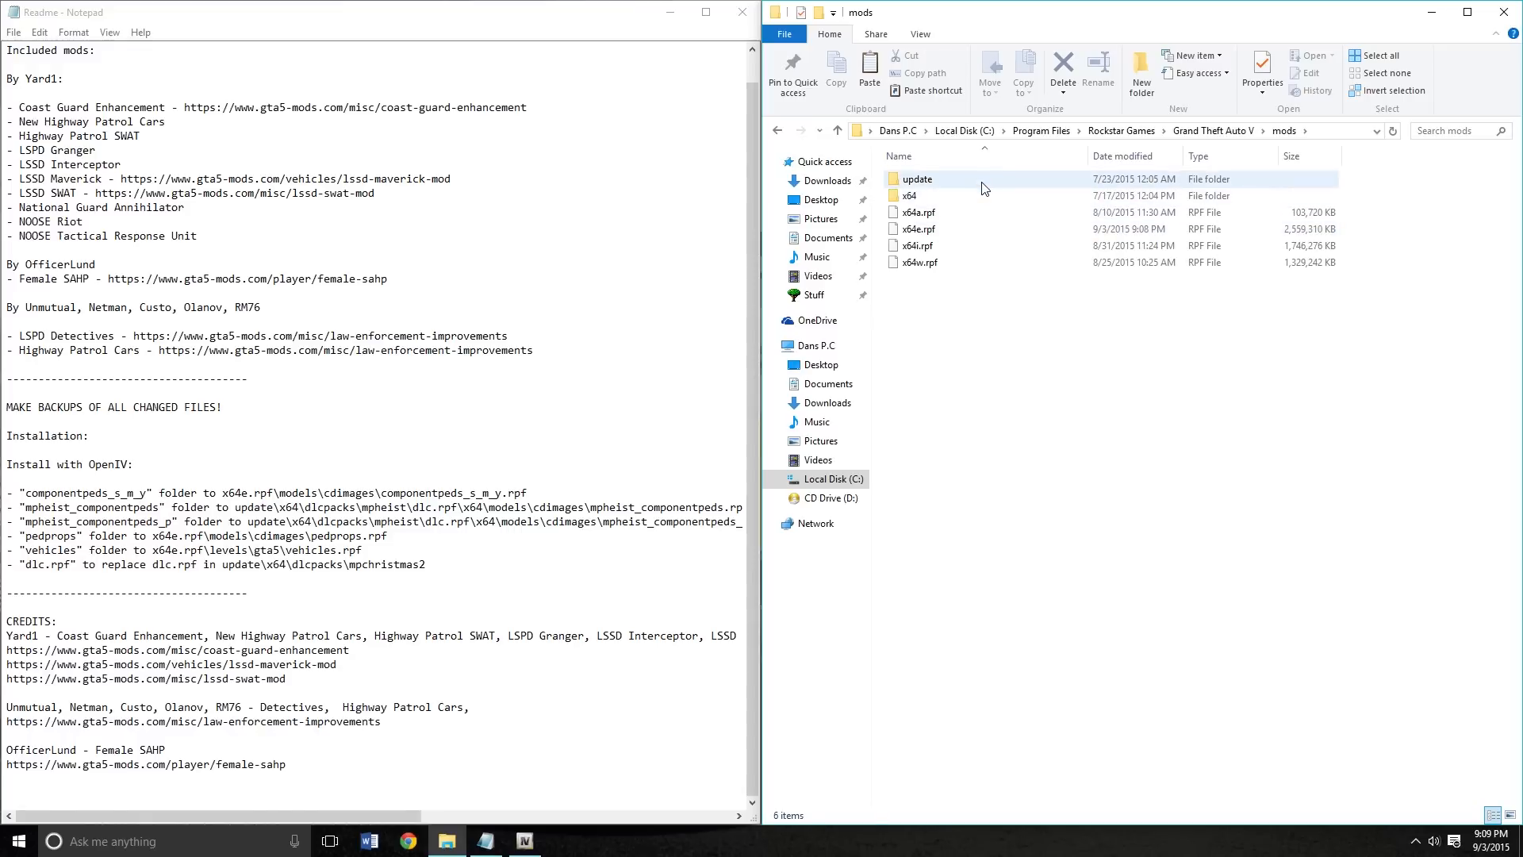
double_click(983, 182)
double_click(985, 184)
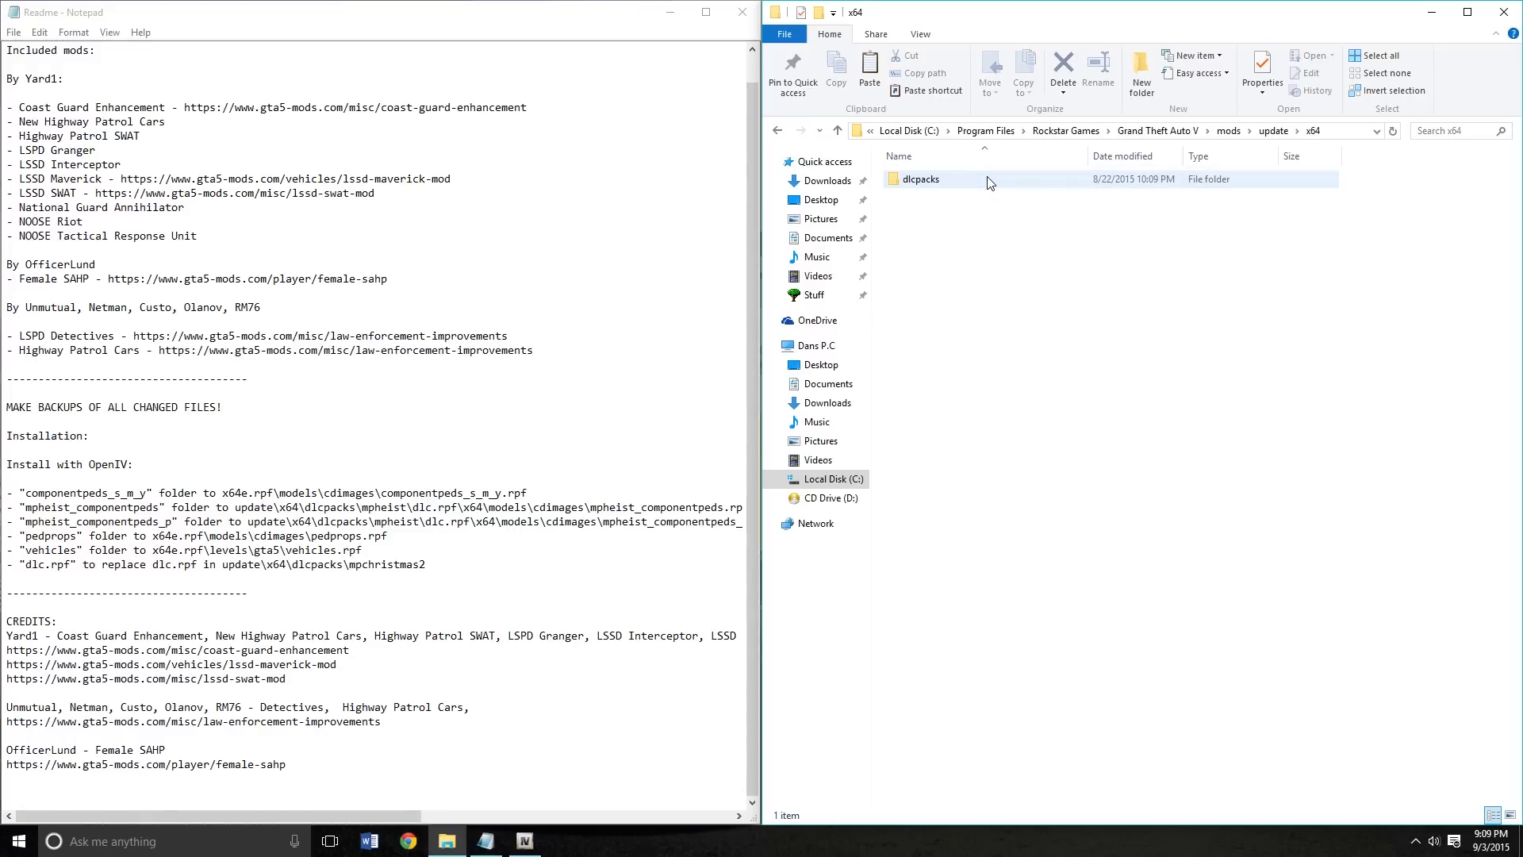
double_click(989, 182)
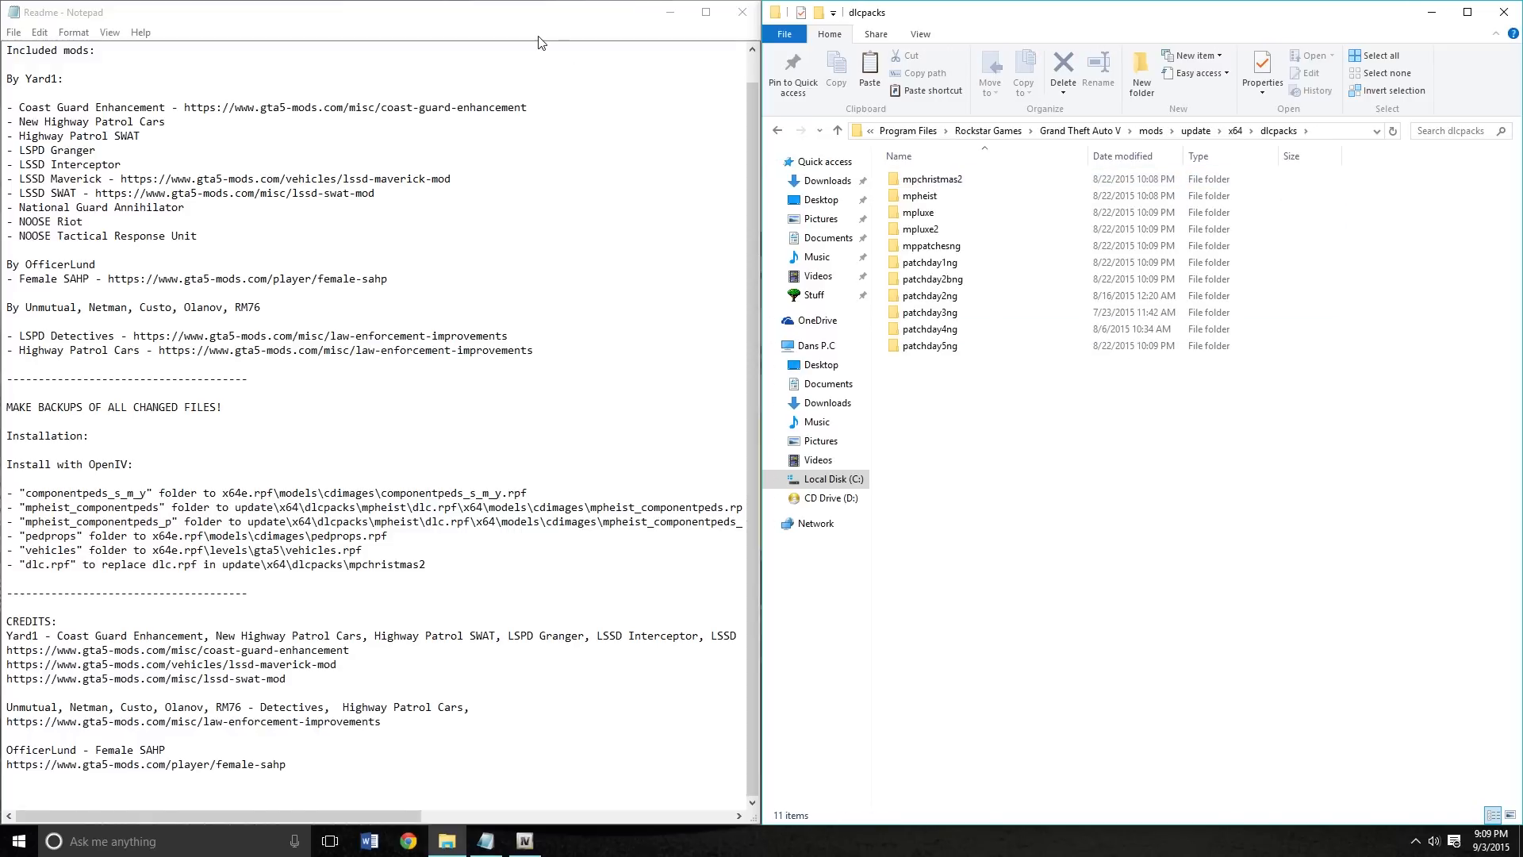
double_click(935, 181)
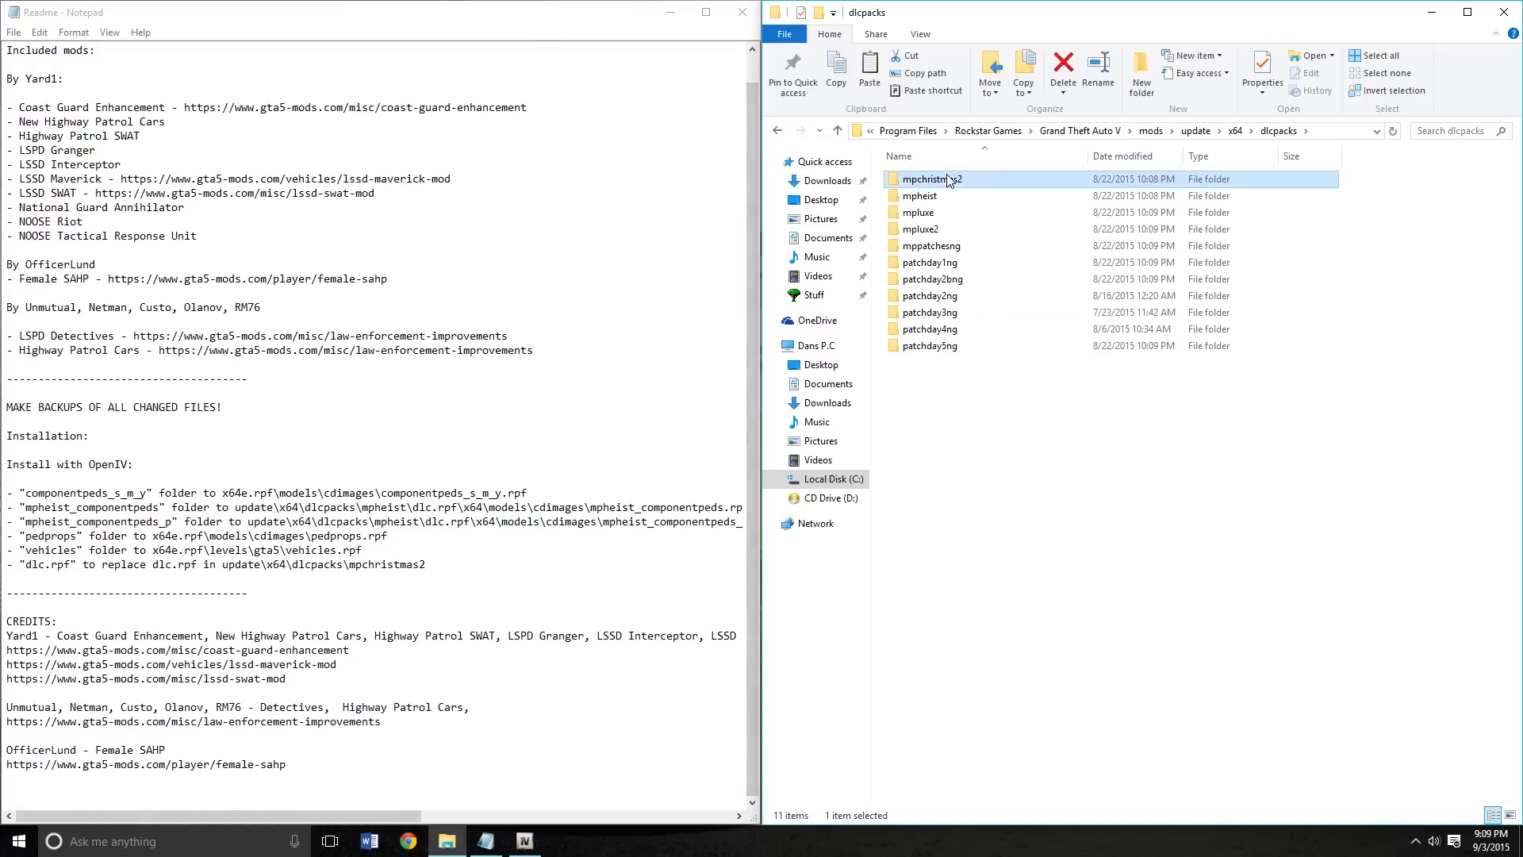
Following the Readme's dlc.rpf line, move the desktop's dlc.rpf into mpchristmas2, replacing the existing file, and close the folder window
left_click_drag(428, 565, 90, 565)
left_click(670, 13)
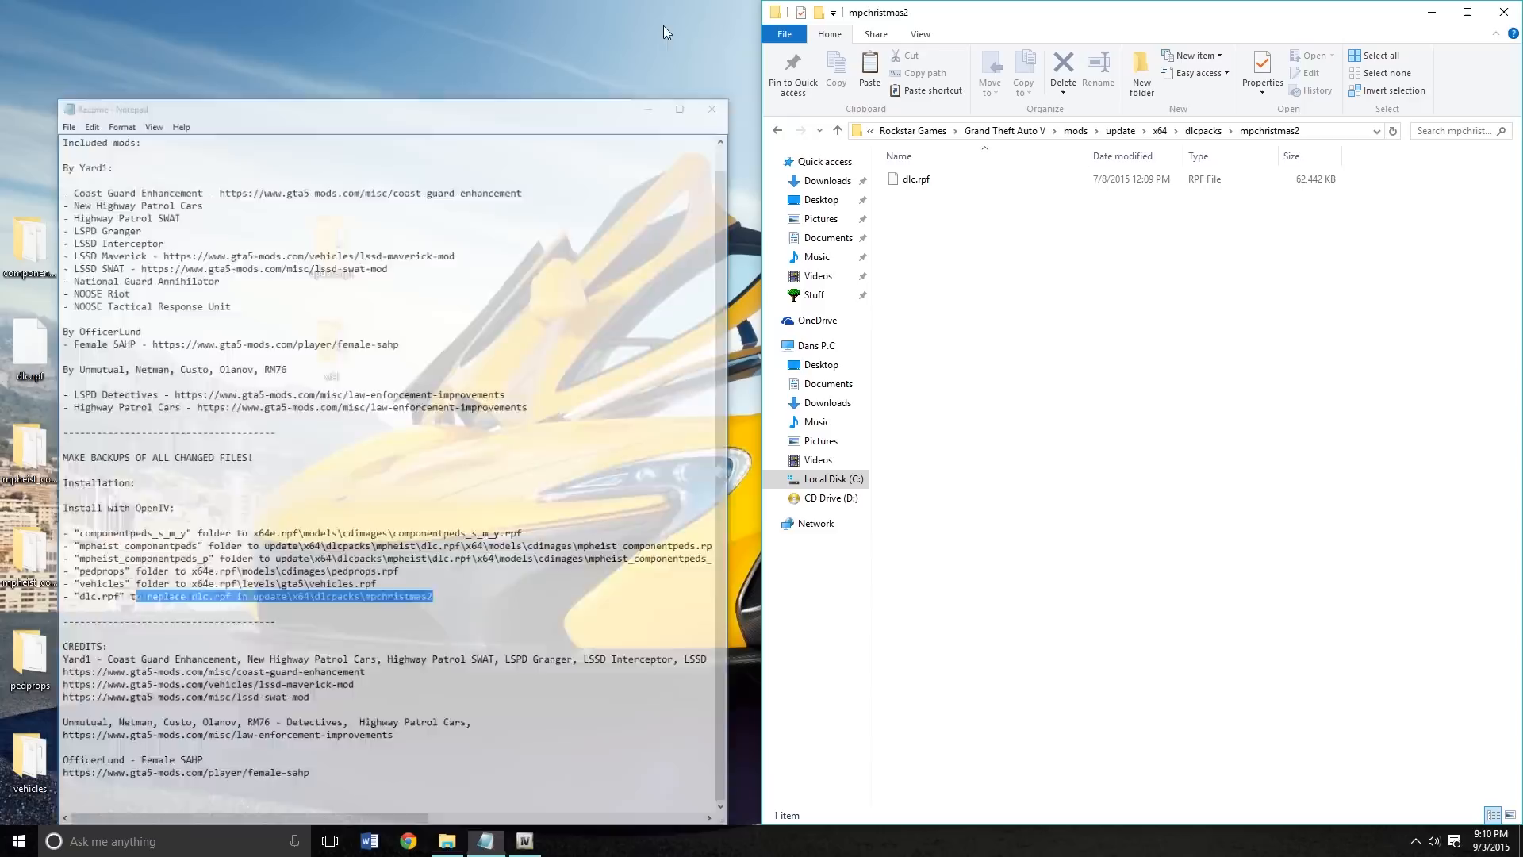
right_click(36, 346)
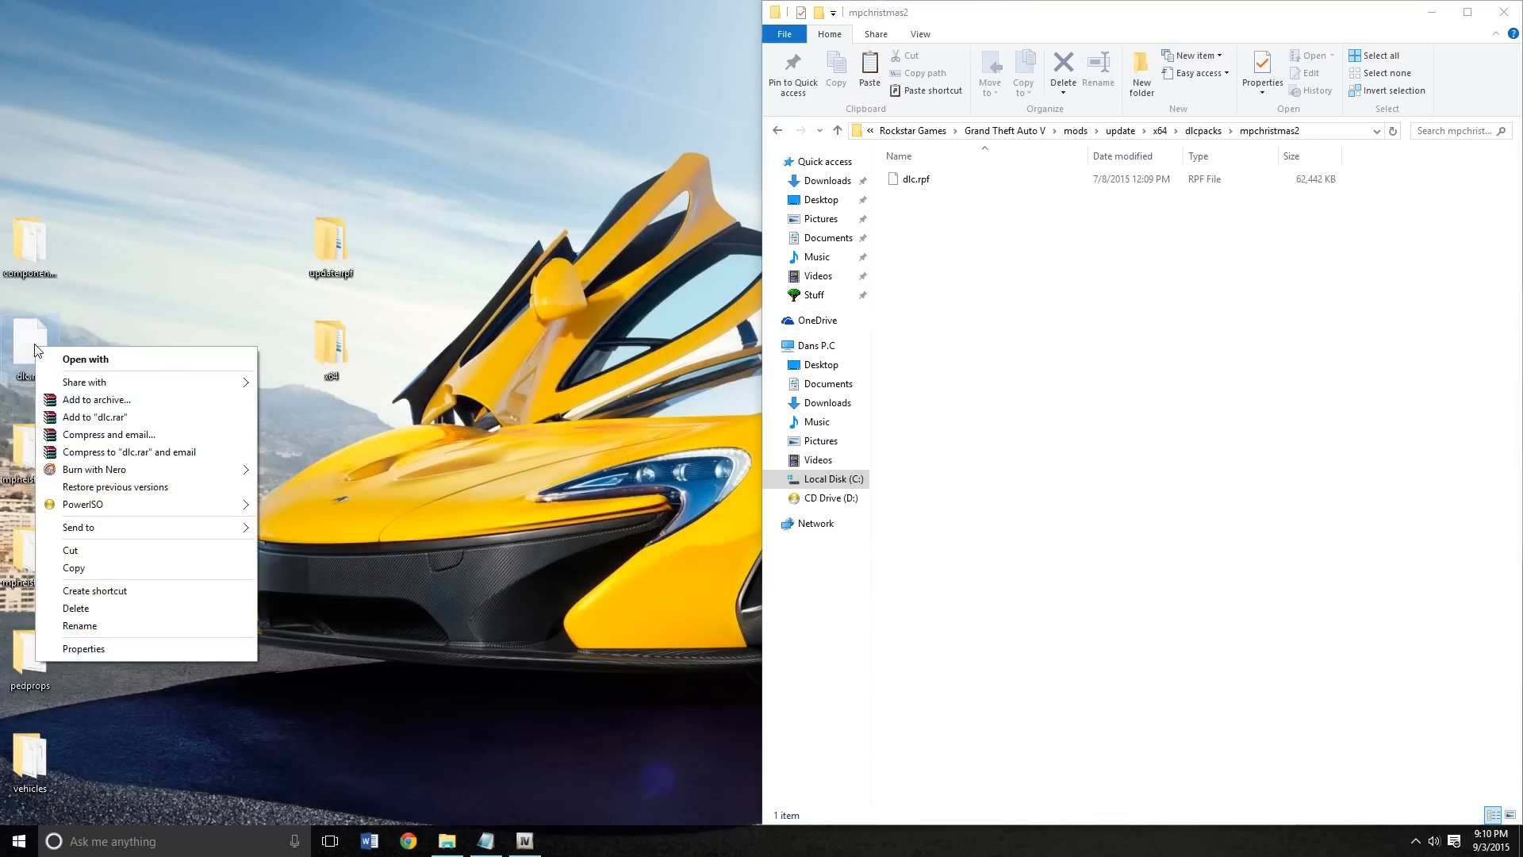
left_click(119, 550)
right_click(996, 309)
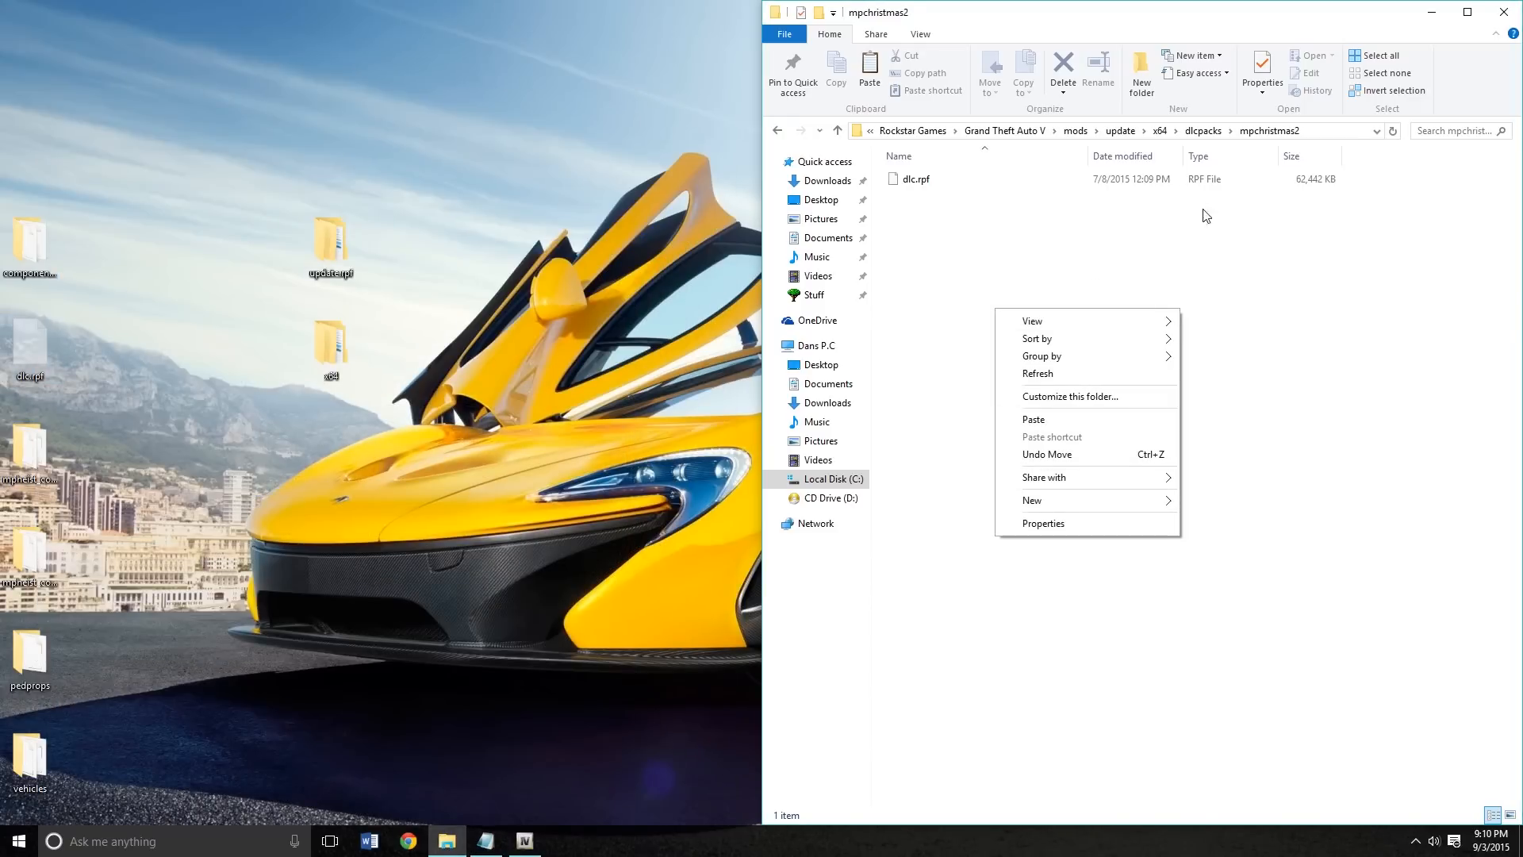
left_click(1050, 422)
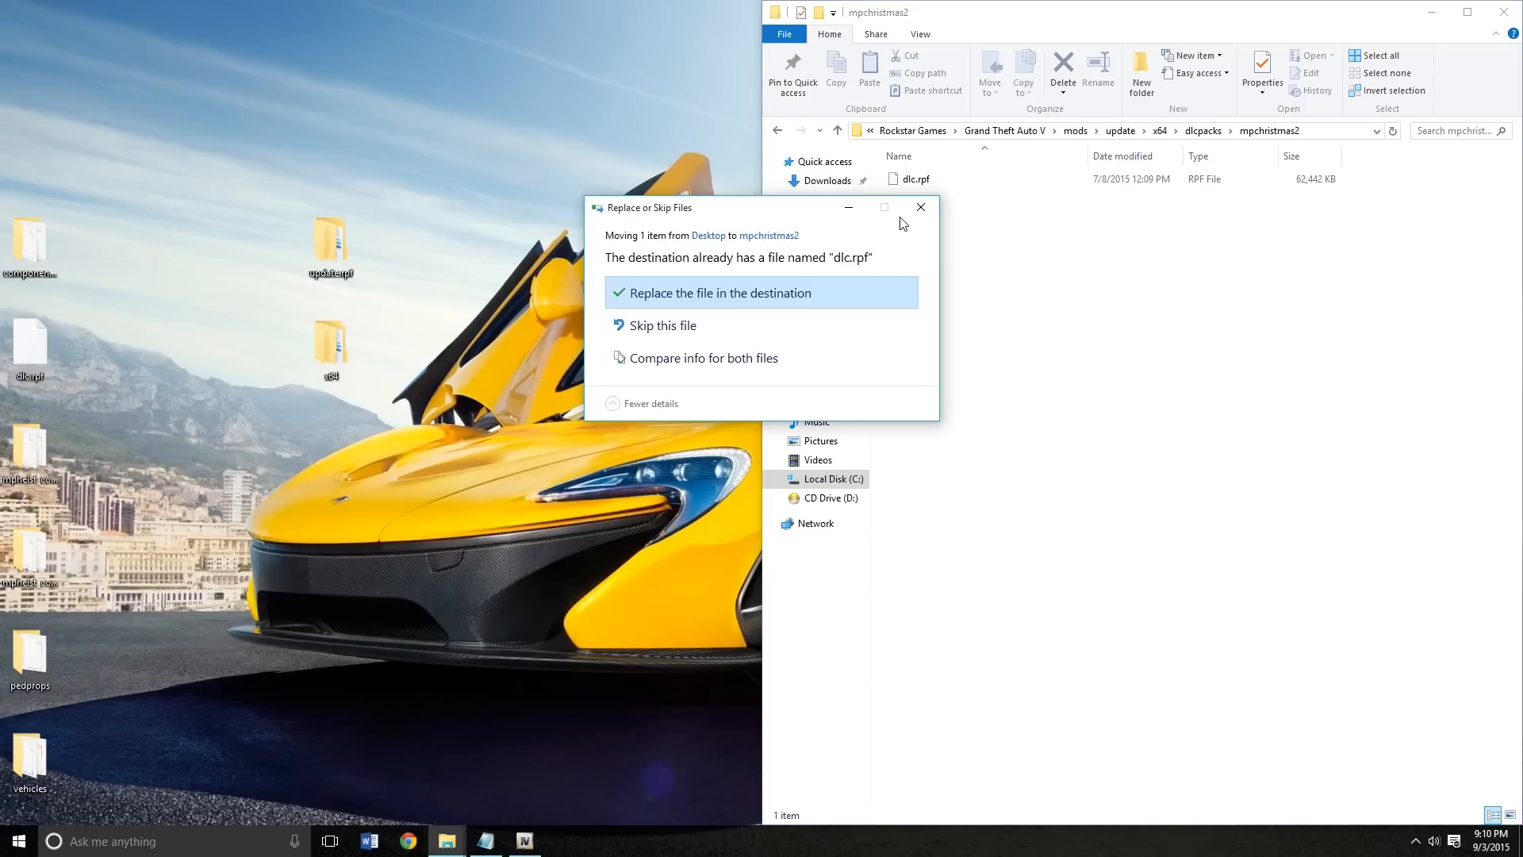
left_click(849, 299)
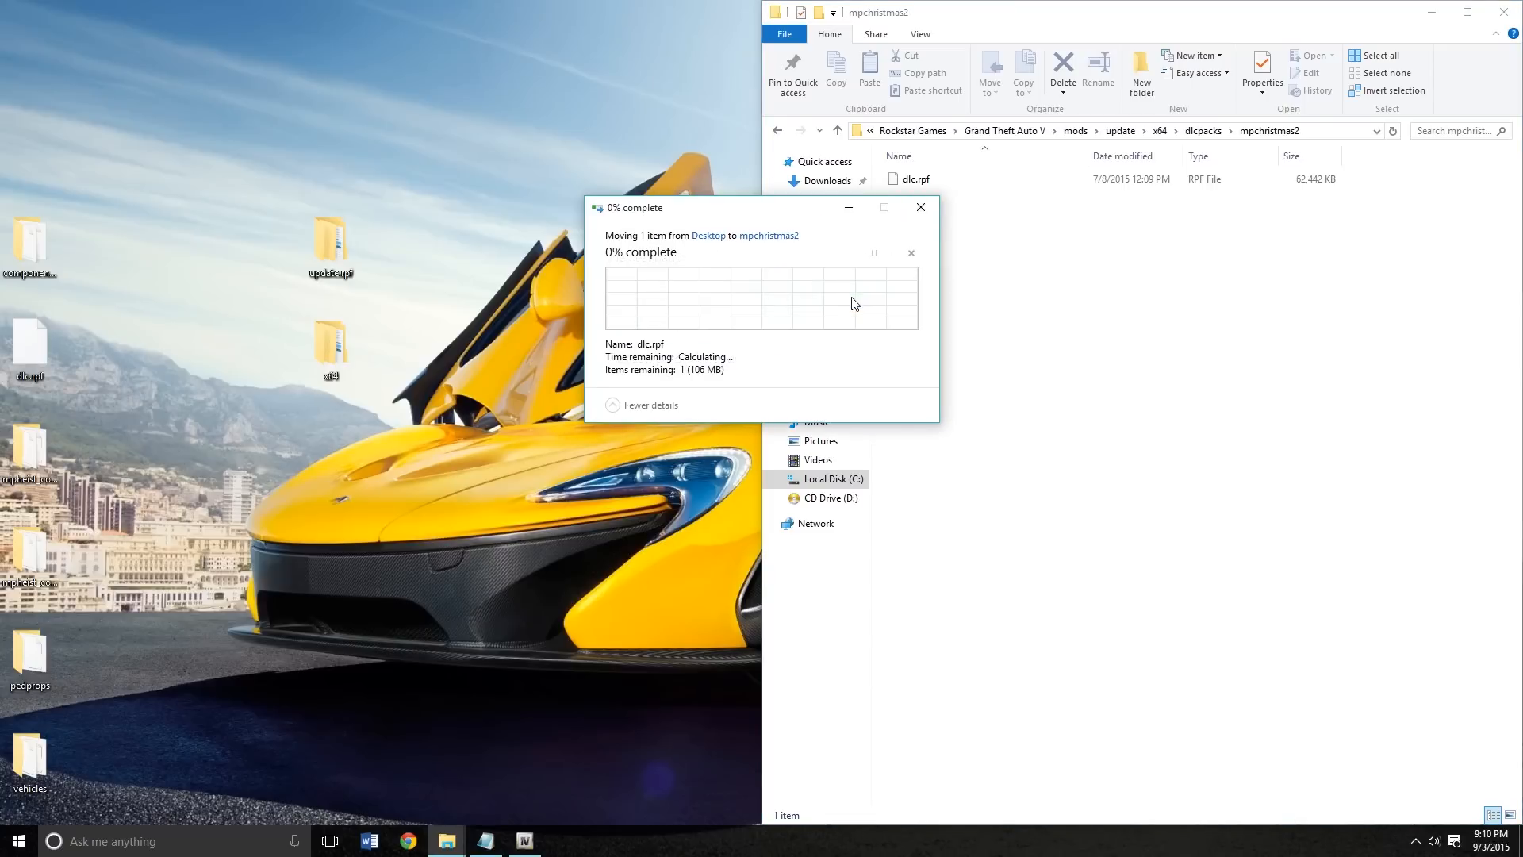
left_click(700, 314)
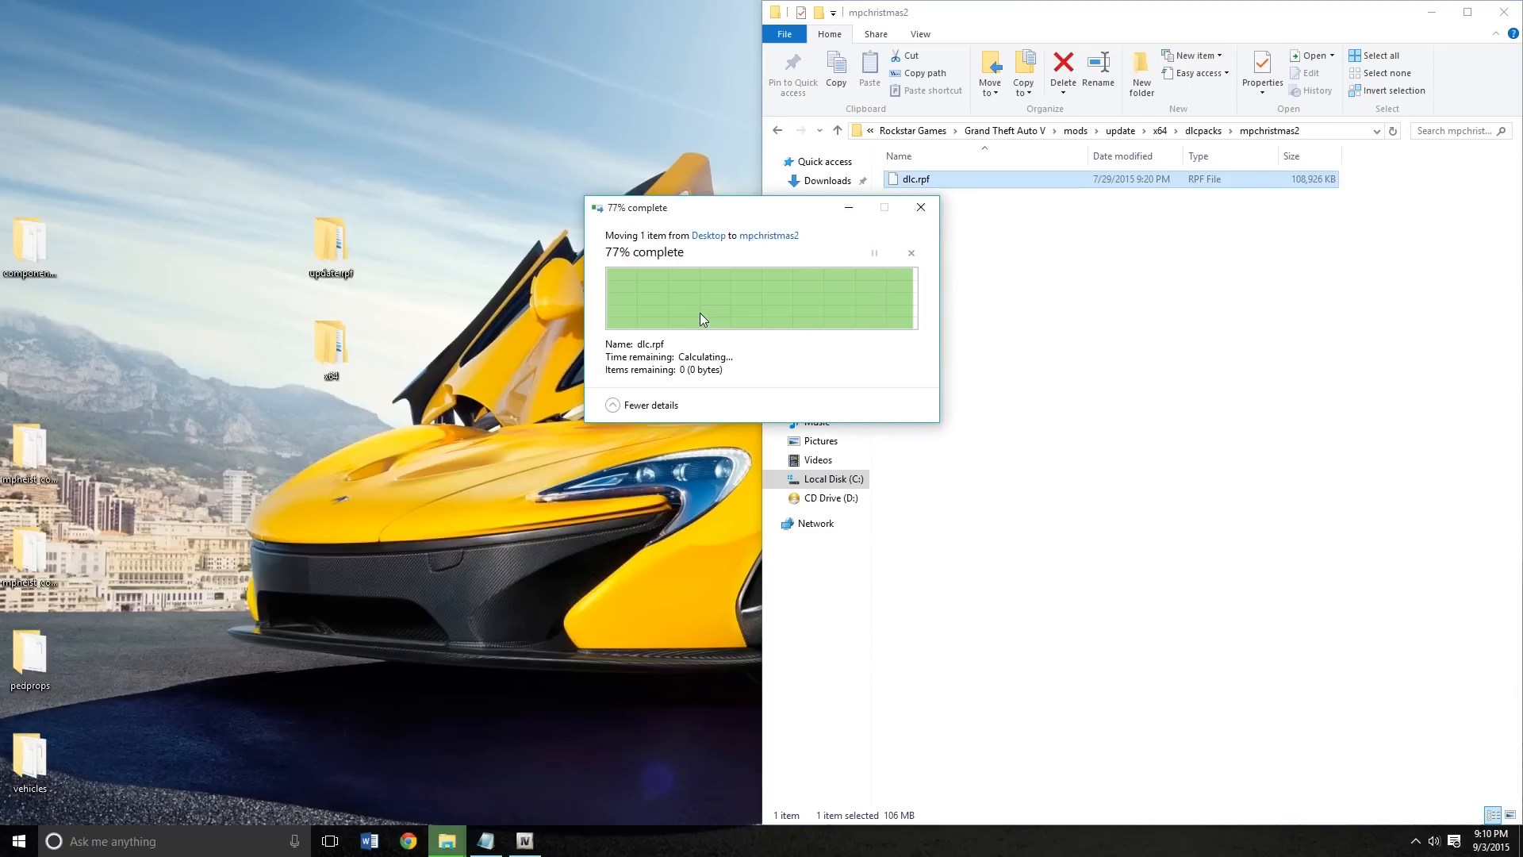
left_click(1517, 9)
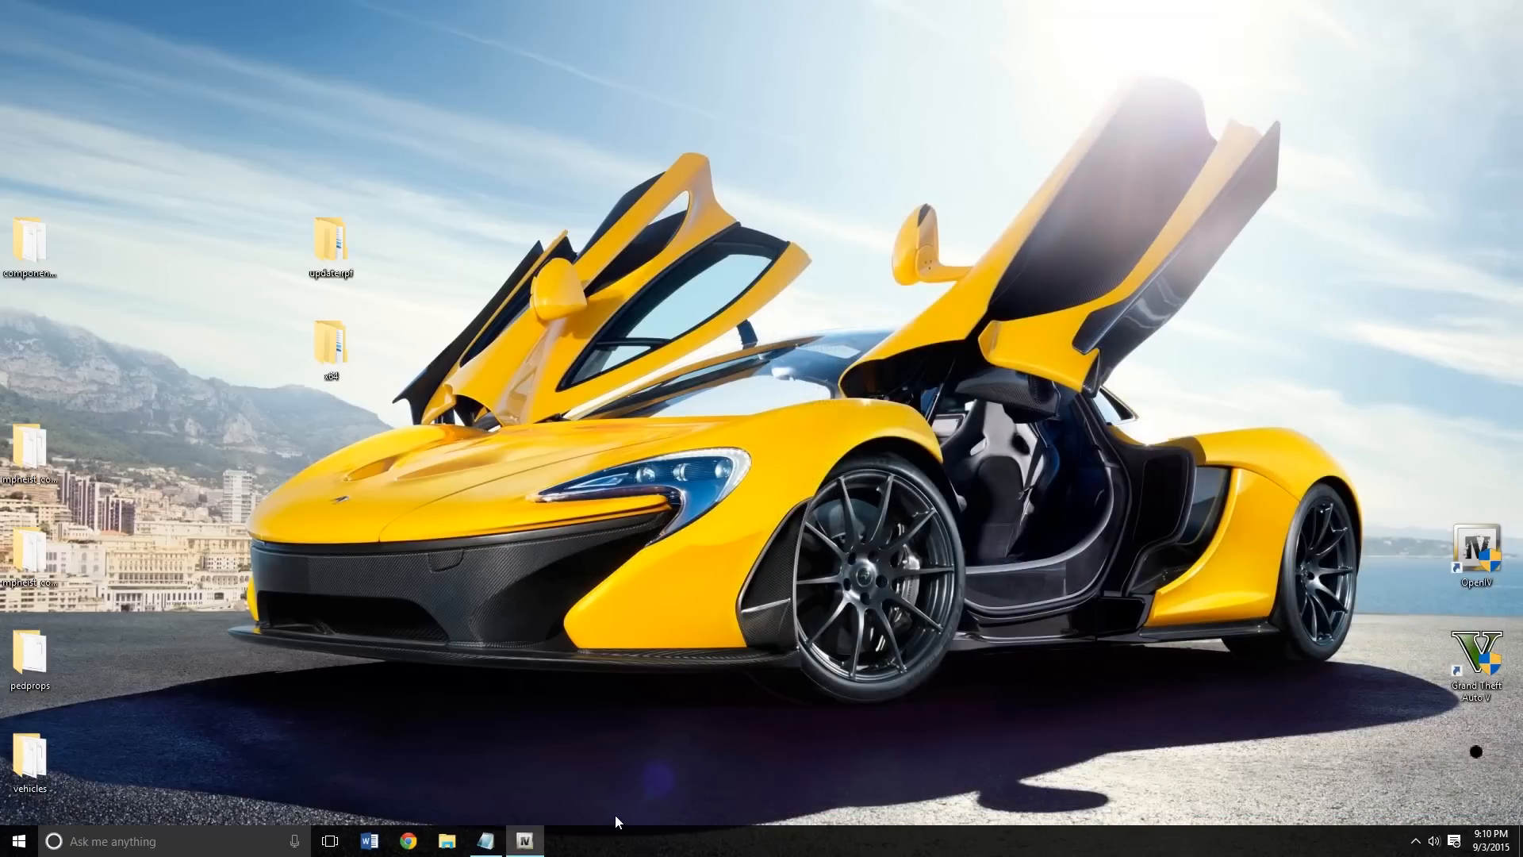
Bring OpenIV back up and close the Required Models Readme
left_click(524, 840)
left_click(481, 843)
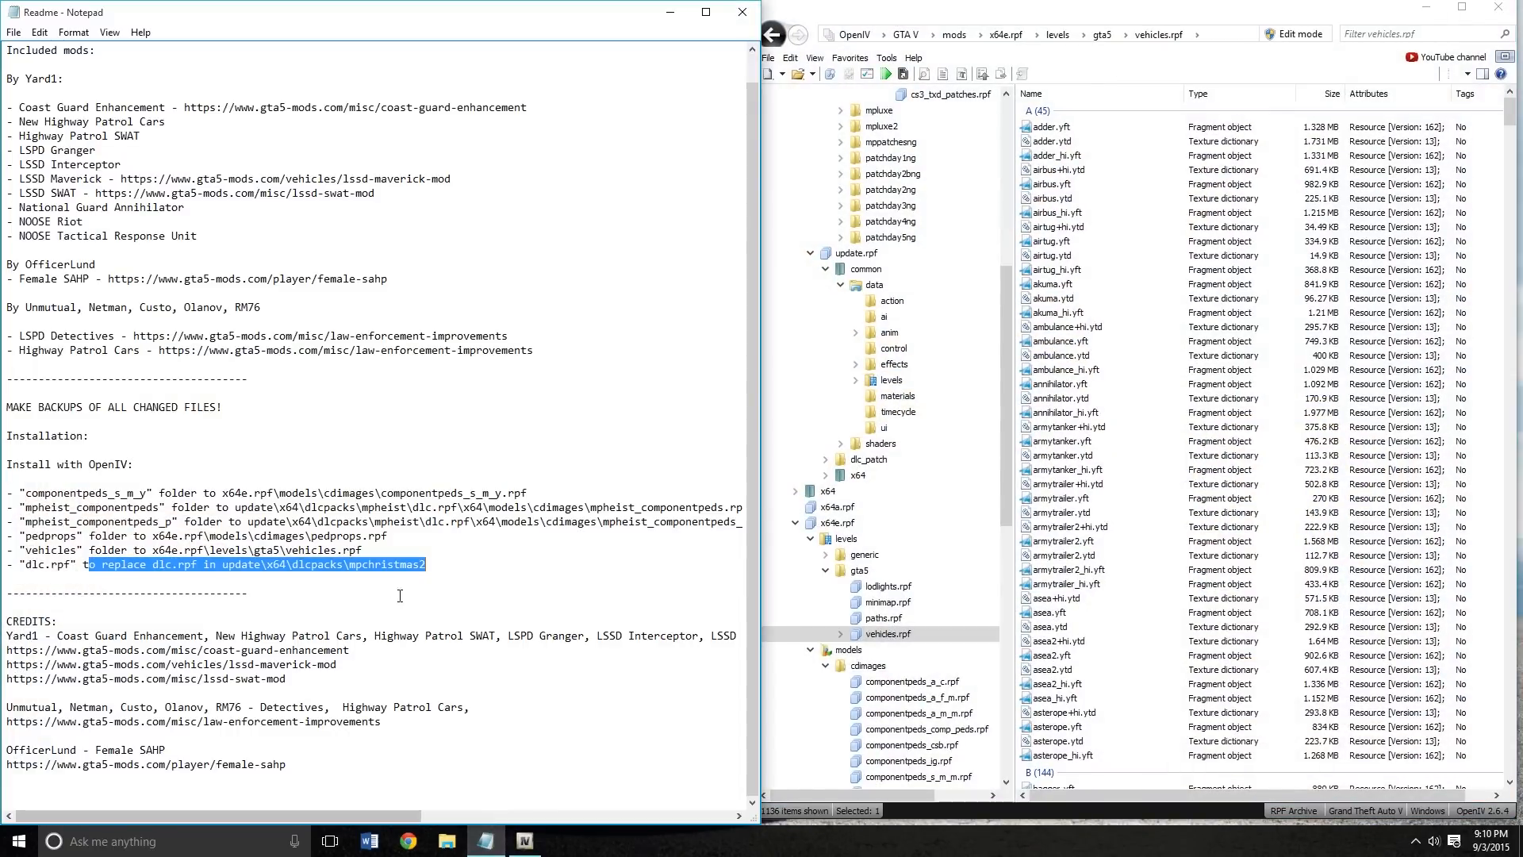
left_click(478, 401)
left_click(742, 12)
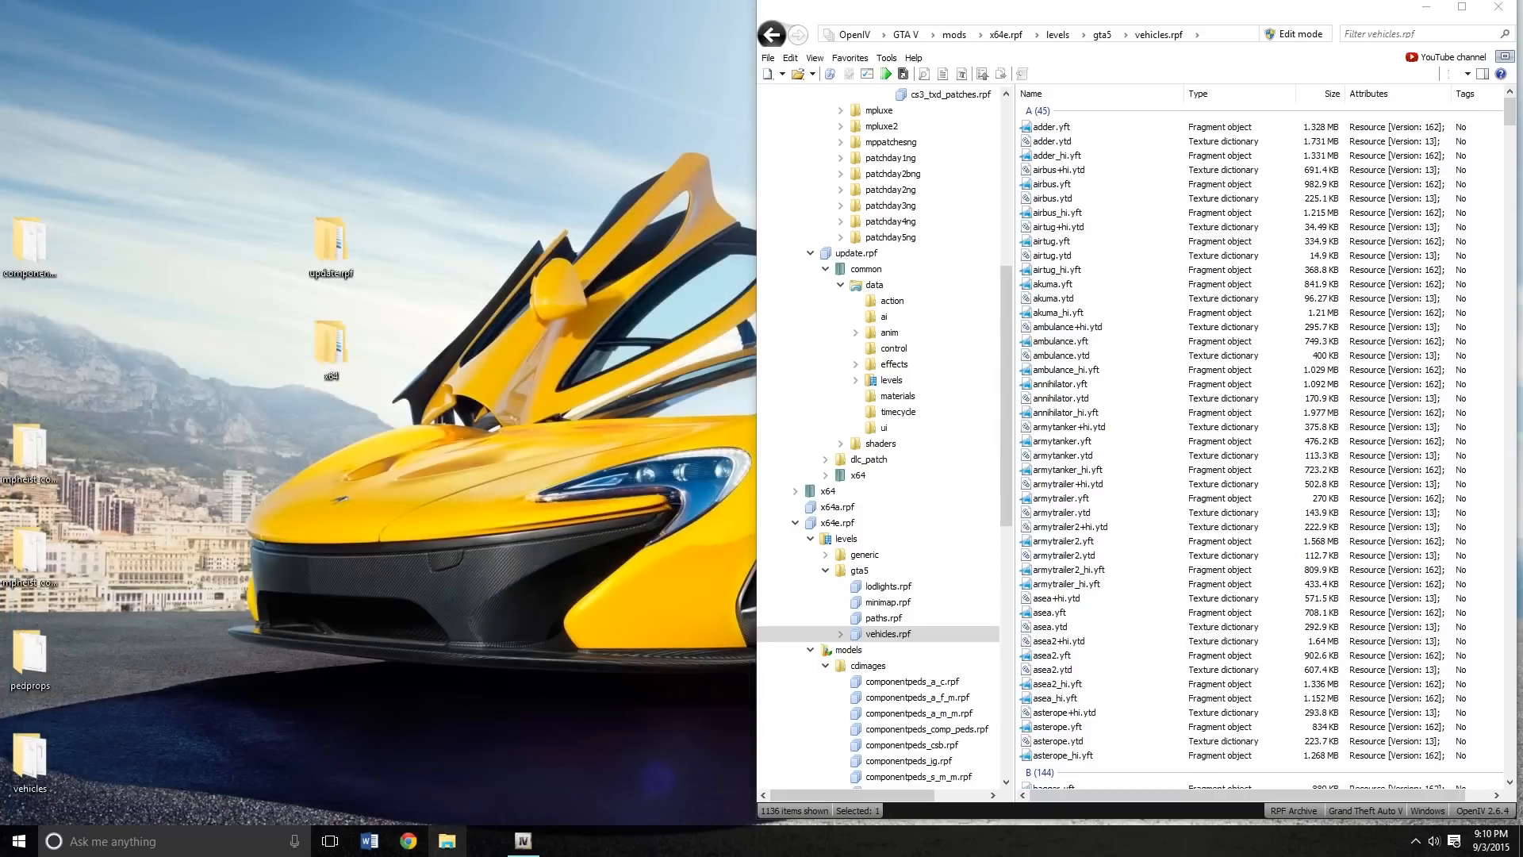
Open the GTA Realism 0.6.2 archive from the Downloads folder
right_click(447, 841)
left_click(444, 464)
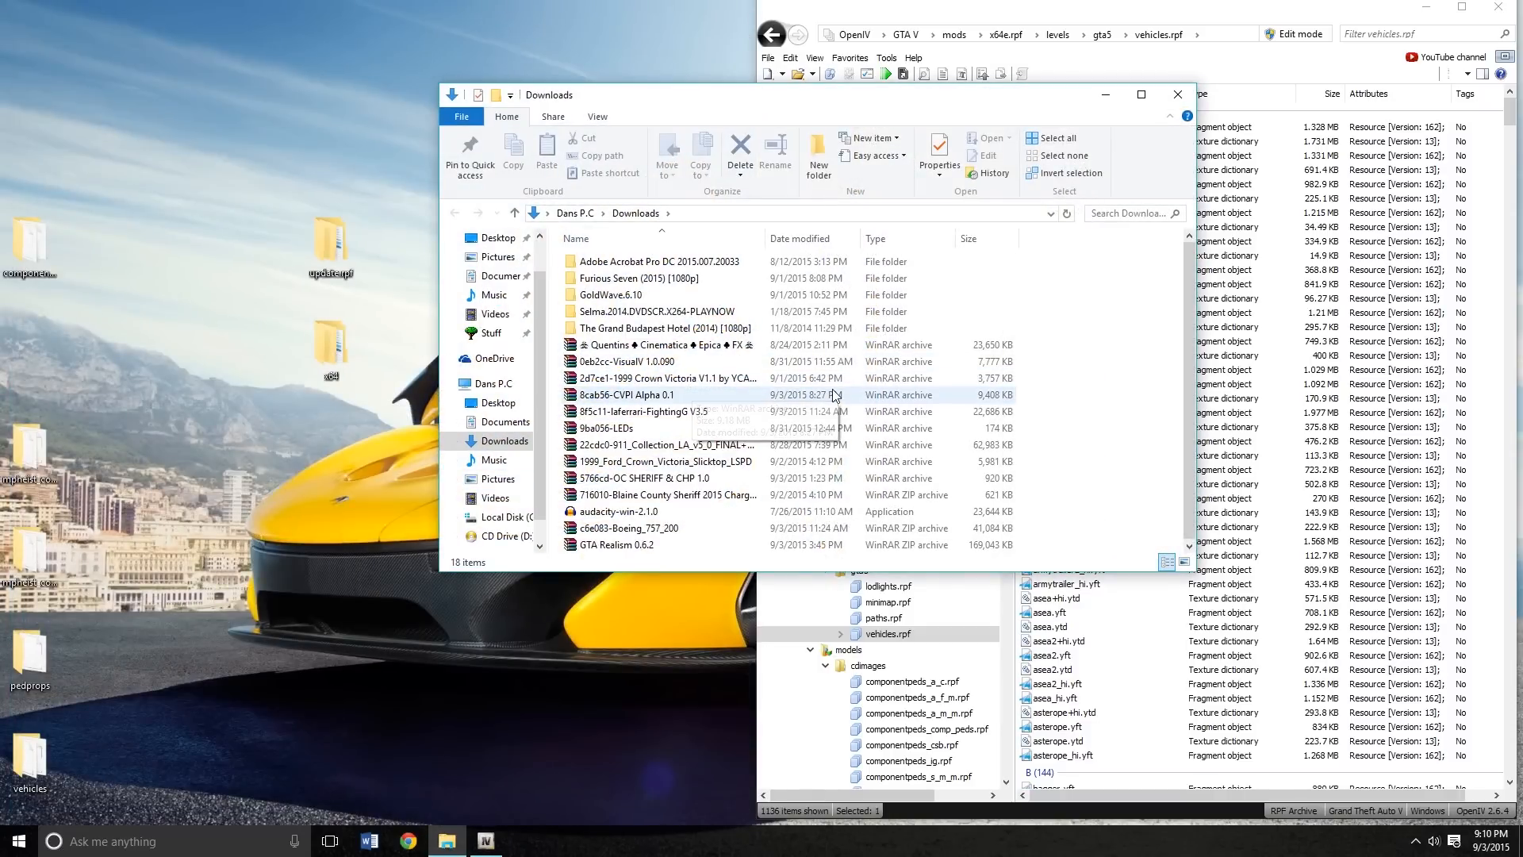
double_click(761, 545)
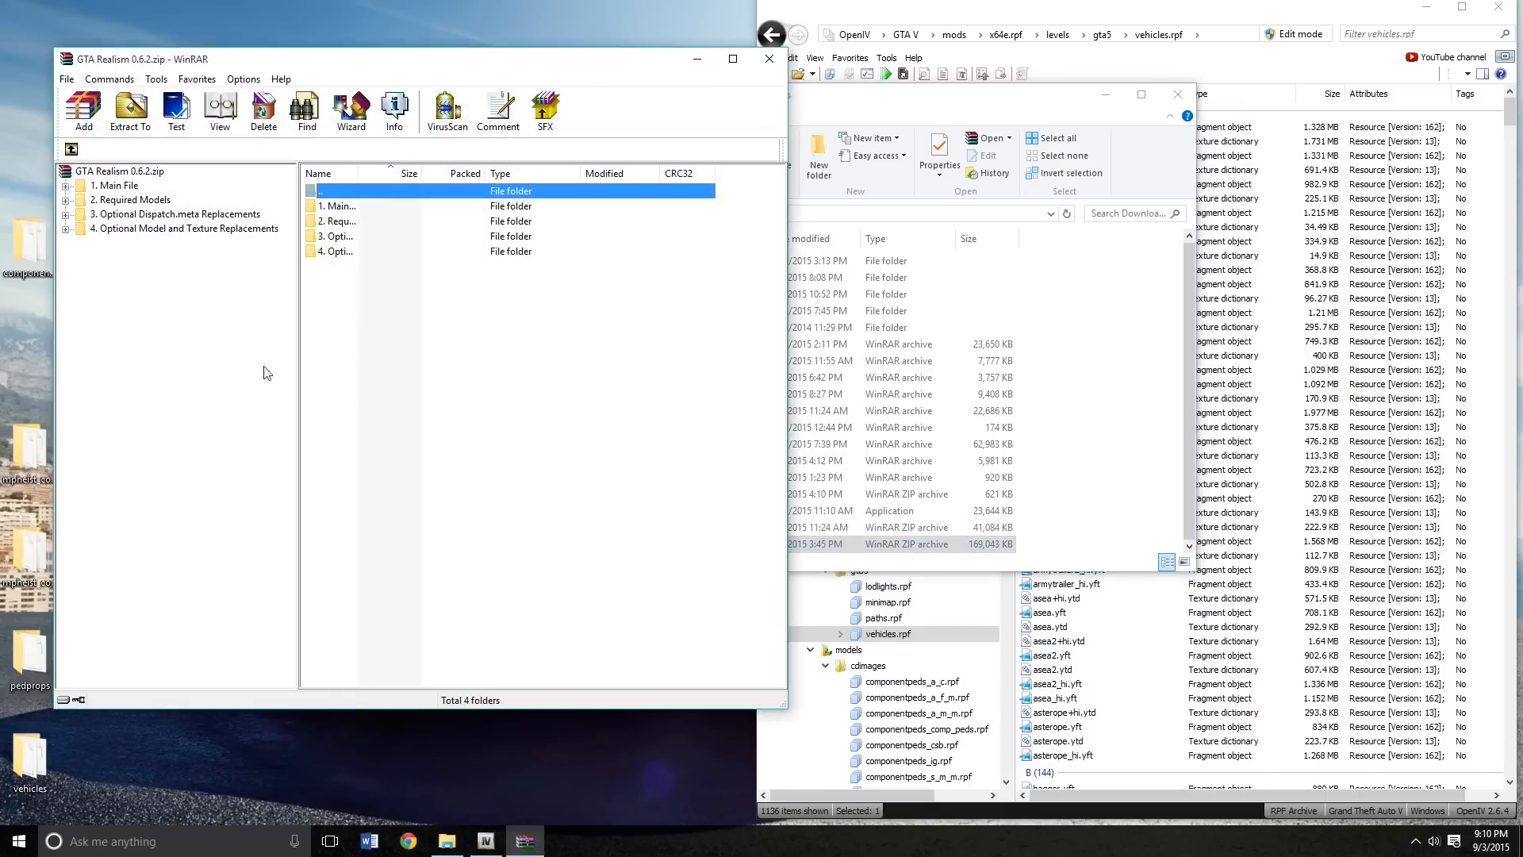
Read the install path in the readme under Optional Model and Texture Replacements > Misc. Improvements > heists DLC vehicles, then close it
left_click(165, 229)
double_click(396, 204)
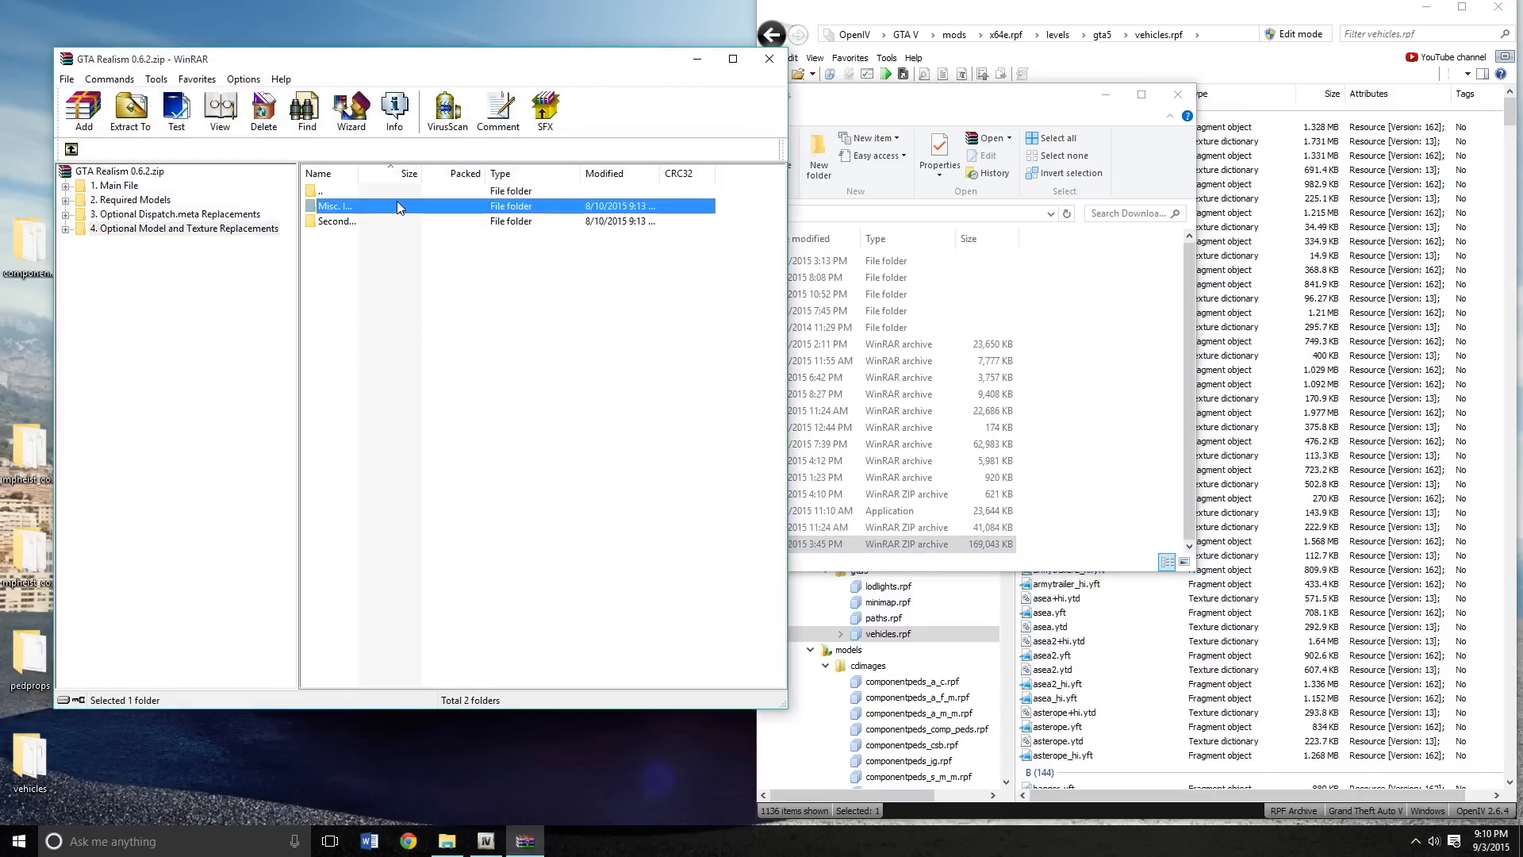
double_click(389, 208)
double_click(388, 208)
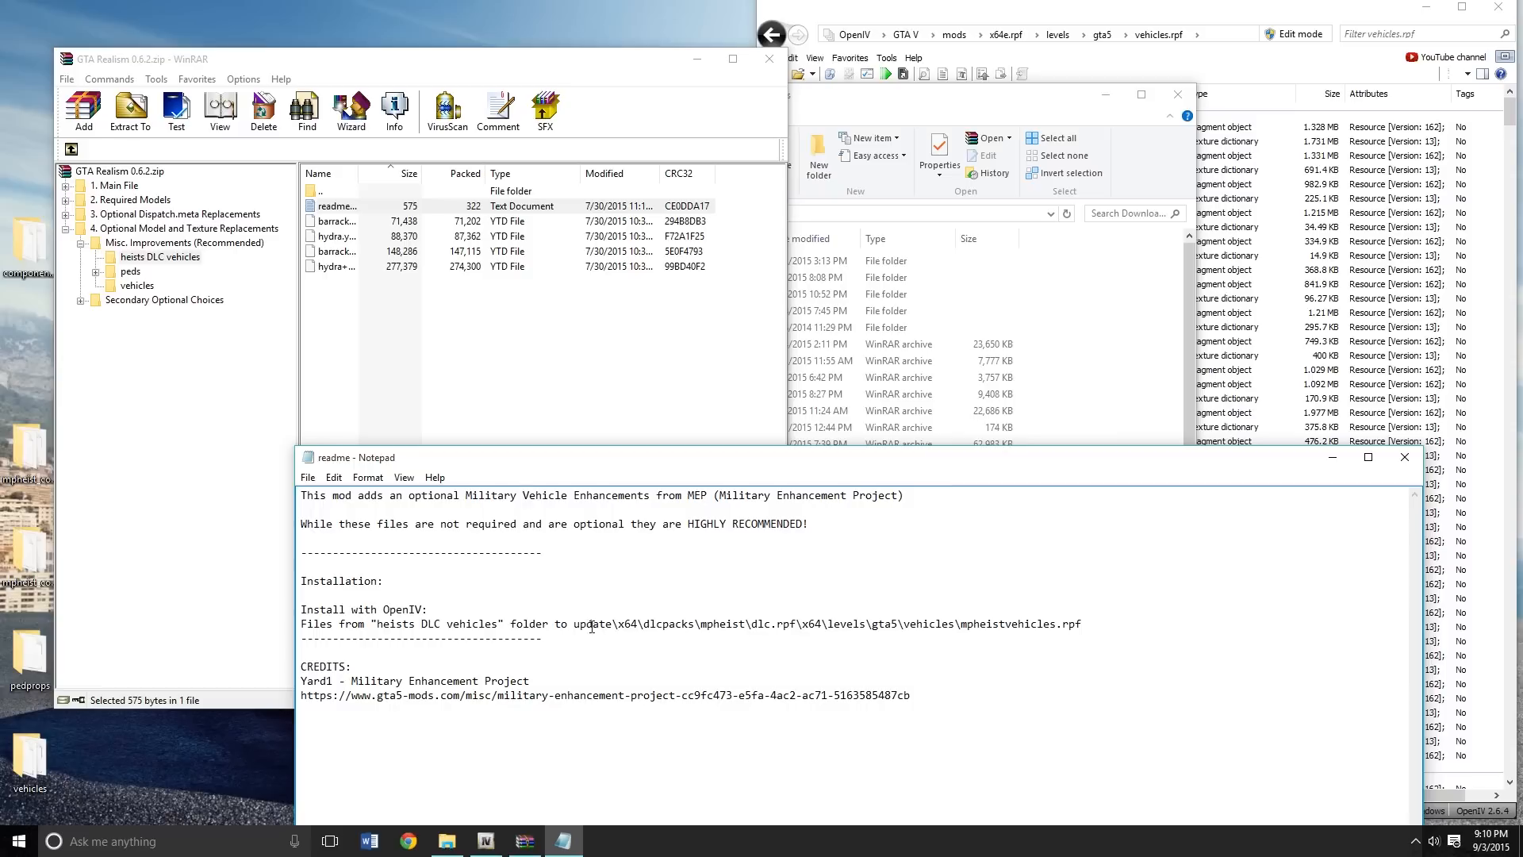
left_click_drag(591, 627, 753, 627)
left_click(751, 626)
left_click_drag(1092, 616, 1058, 629)
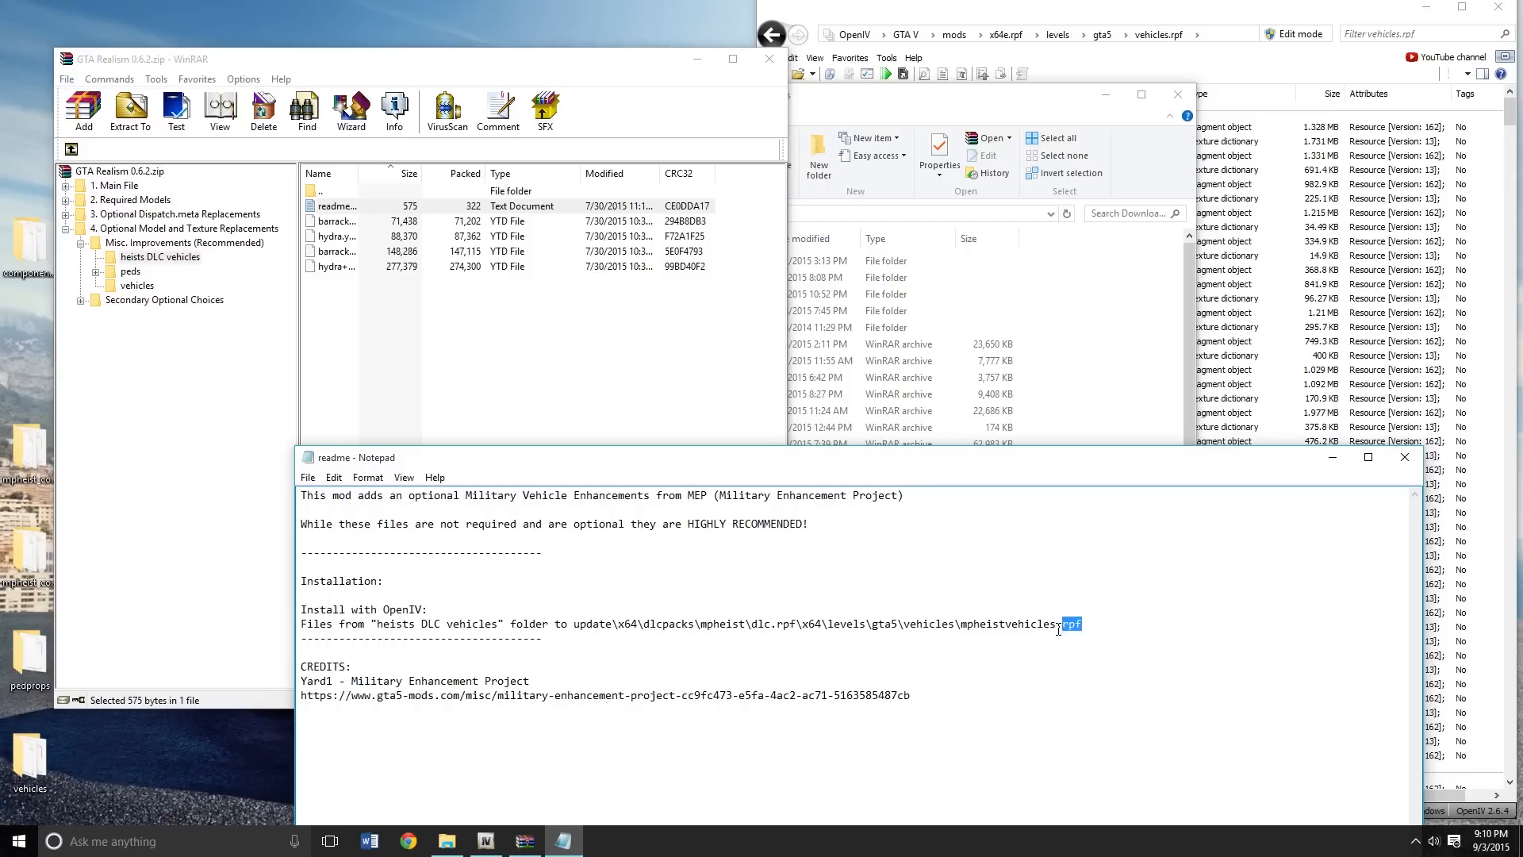
left_click(1111, 629)
left_click(1404, 457)
Look at the contents of the peds folder in the archive and collapse the Optional Model and Texture Replacements tree
left_click(499, 392)
left_click(131, 273)
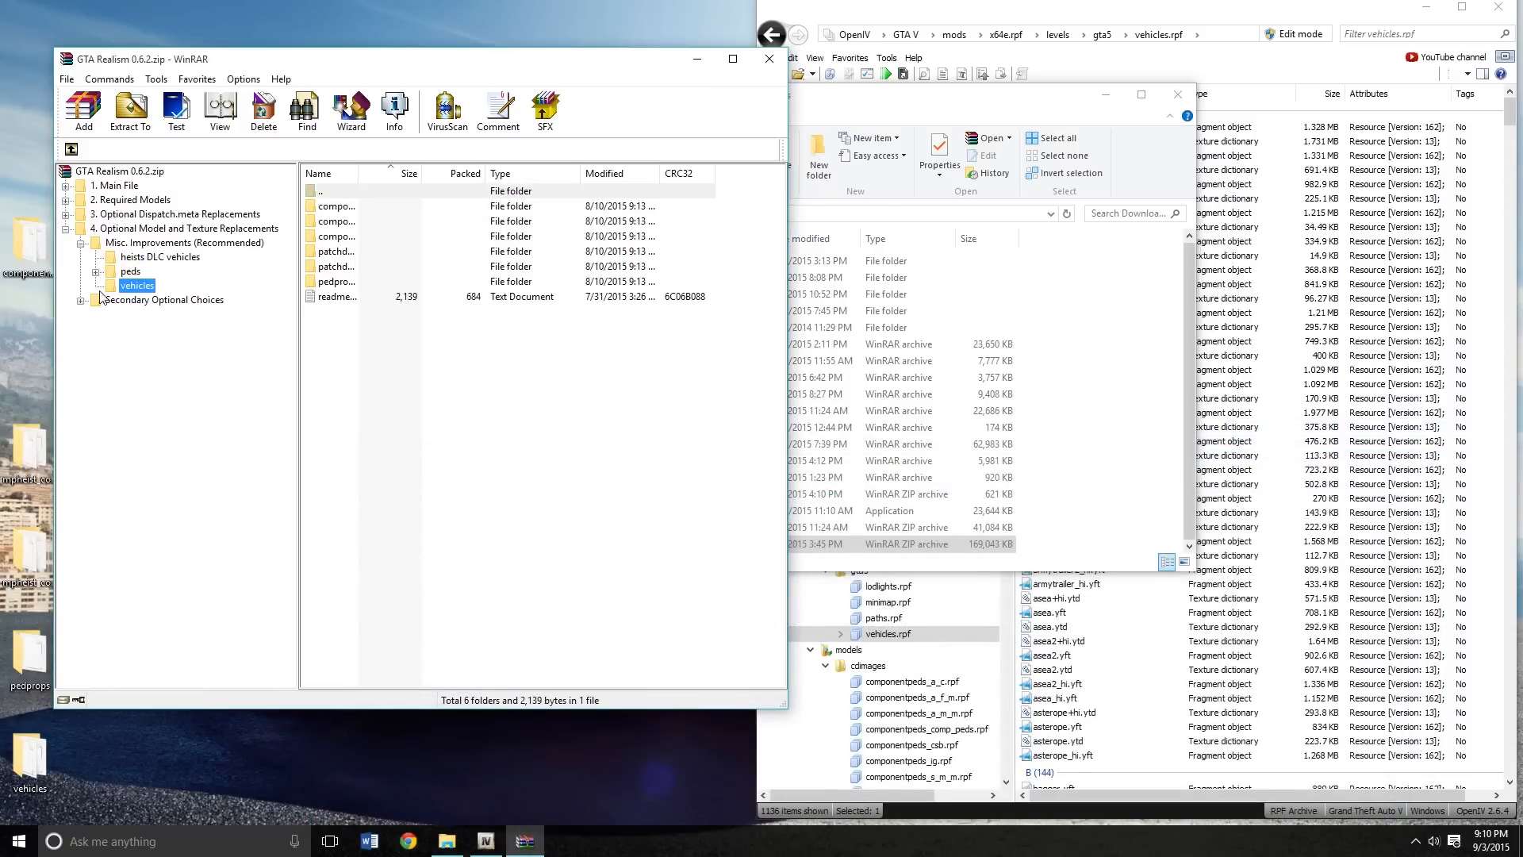
left_click(66, 229)
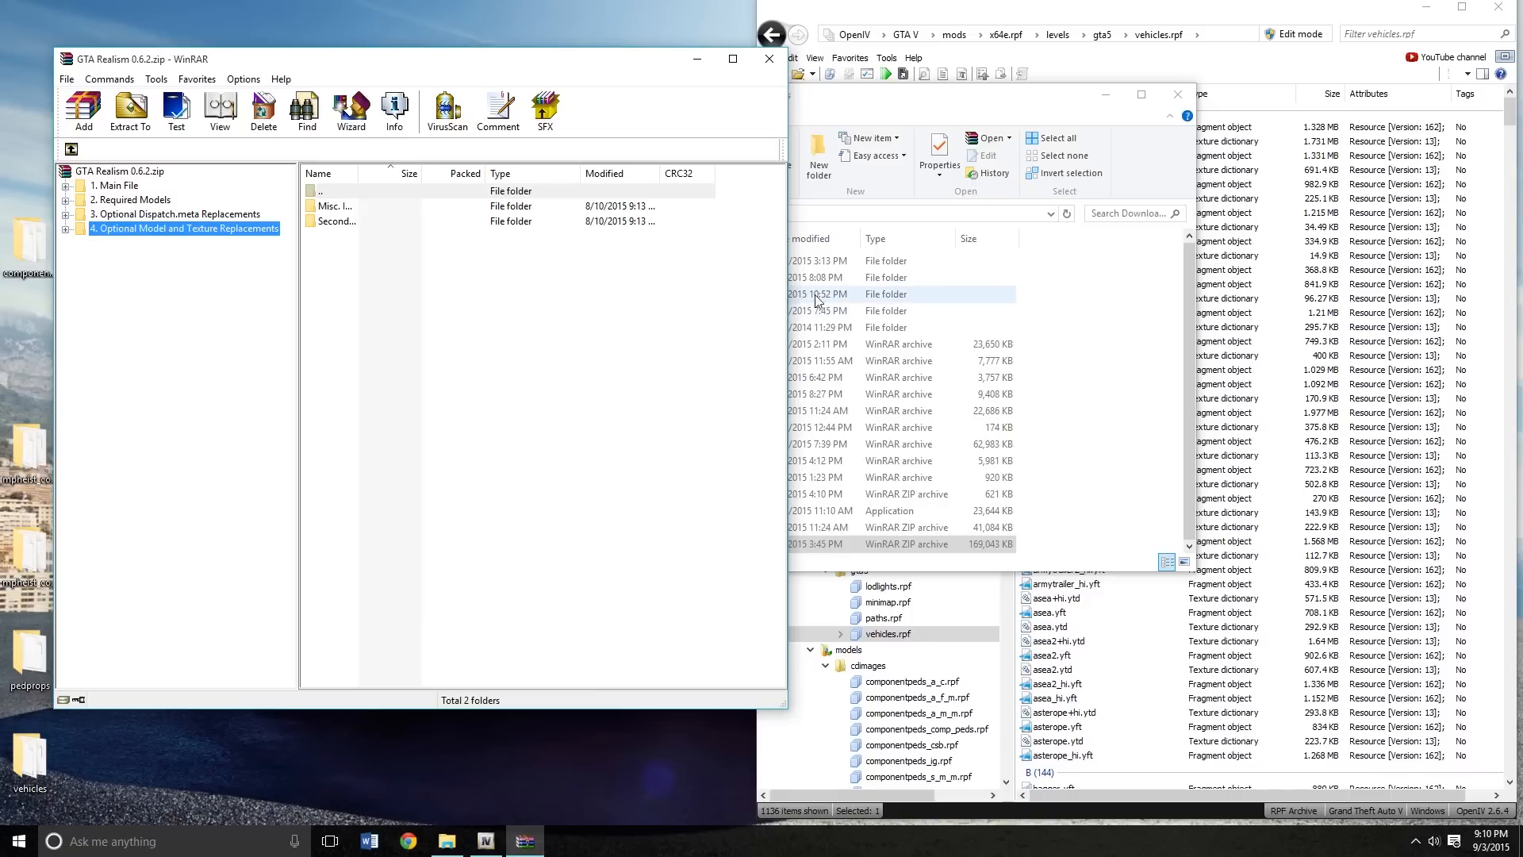
Close the Downloads window, dock the WinRAR archive window beside OpenIV and return to OpenIV
left_click(1144, 308)
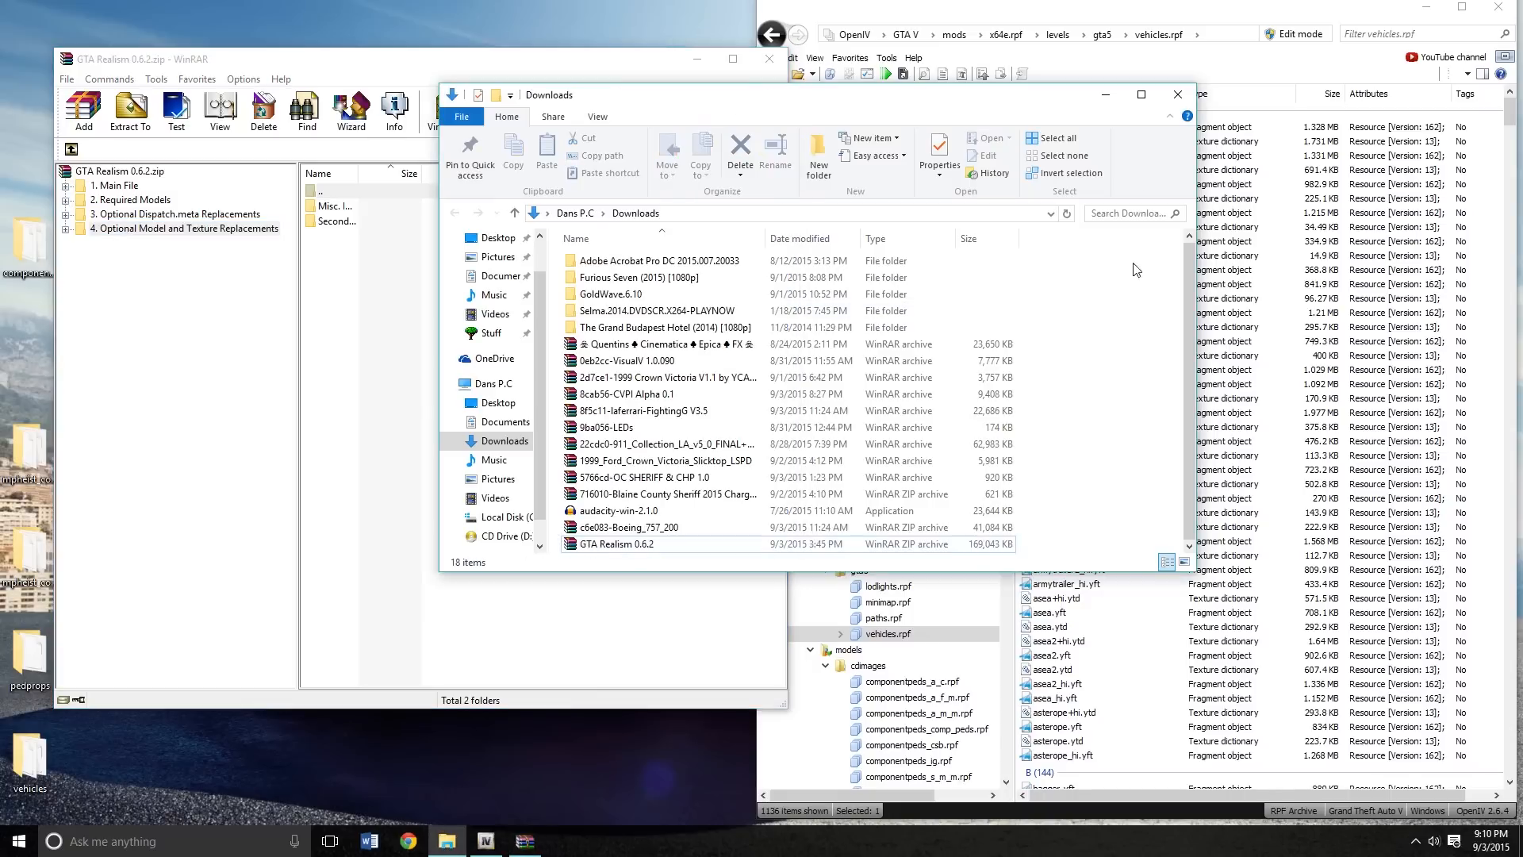
left_click(1178, 96)
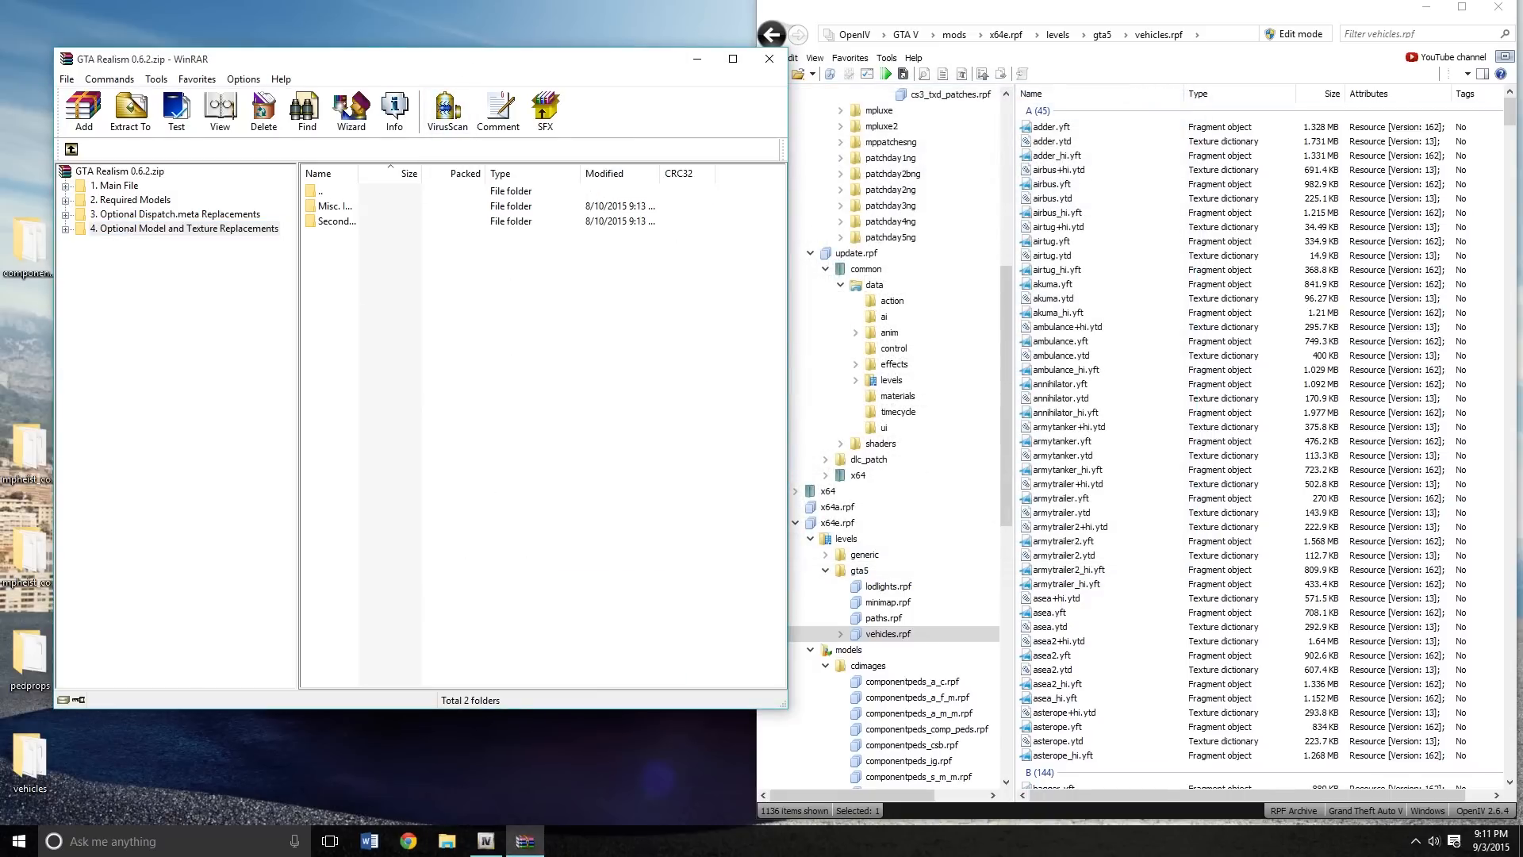
left_click_drag(444, 60, 0, 119)
left_click(1039, 110)
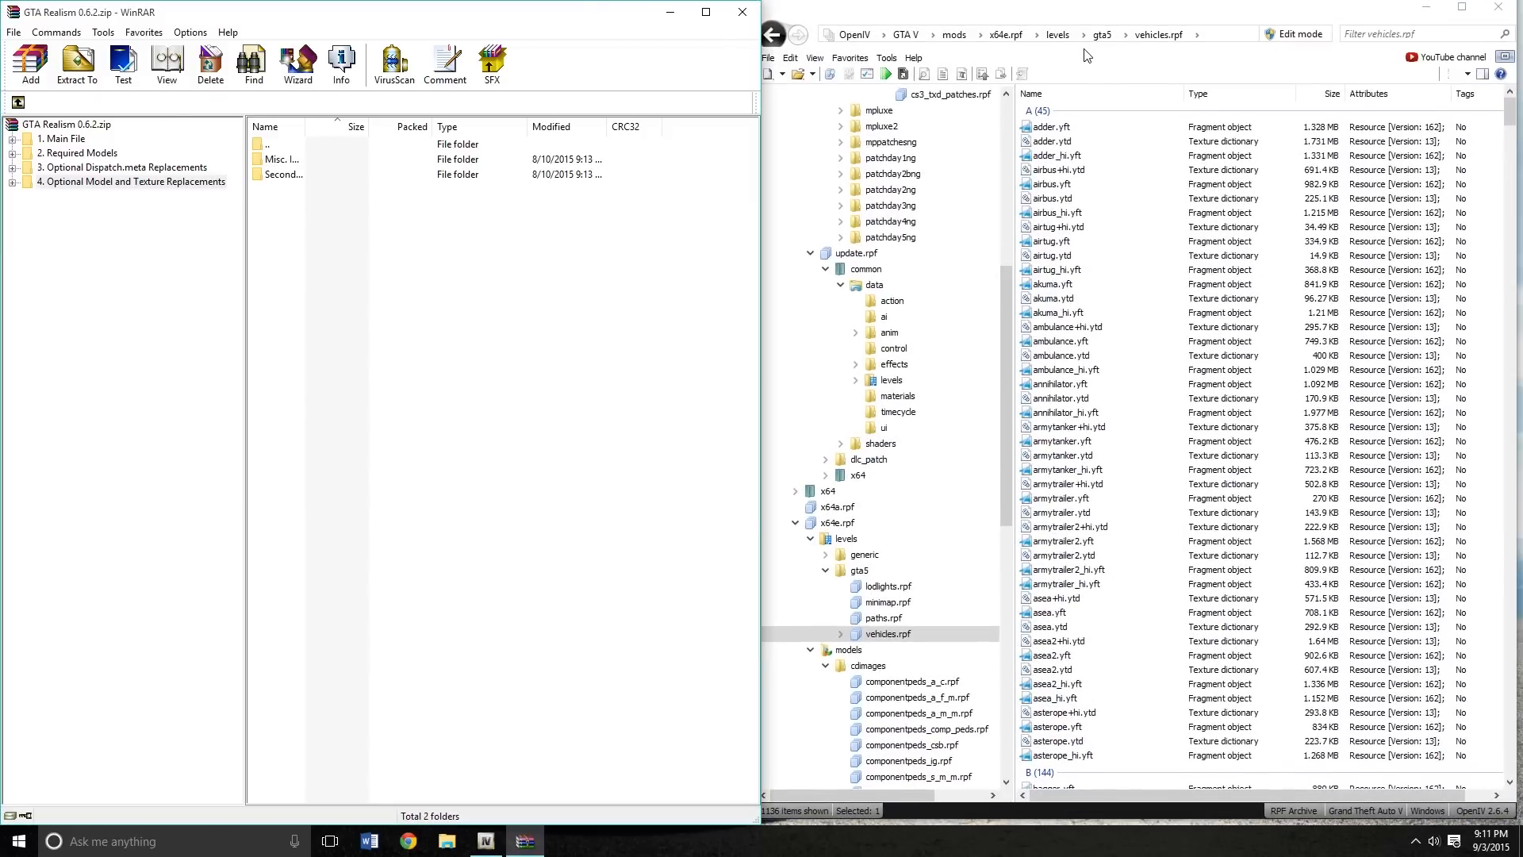